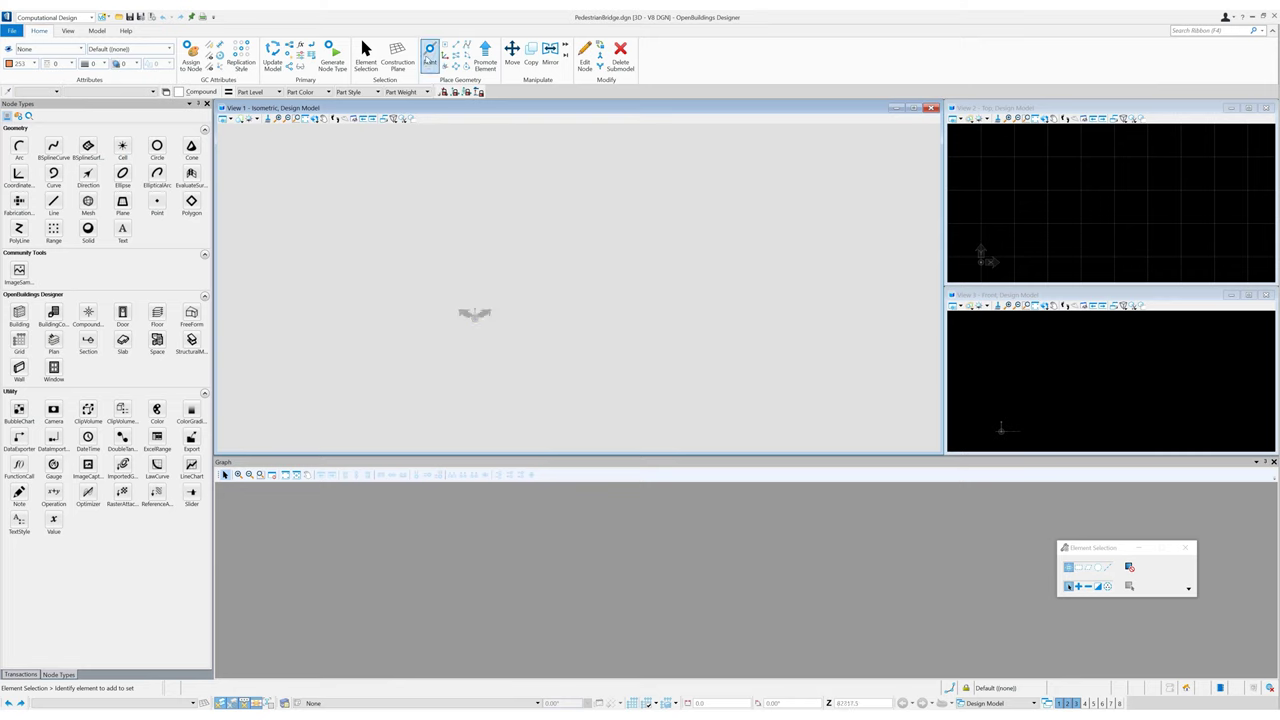
Step: Create the base coordinate system baseCS as the active plane for the model
click(428, 58)
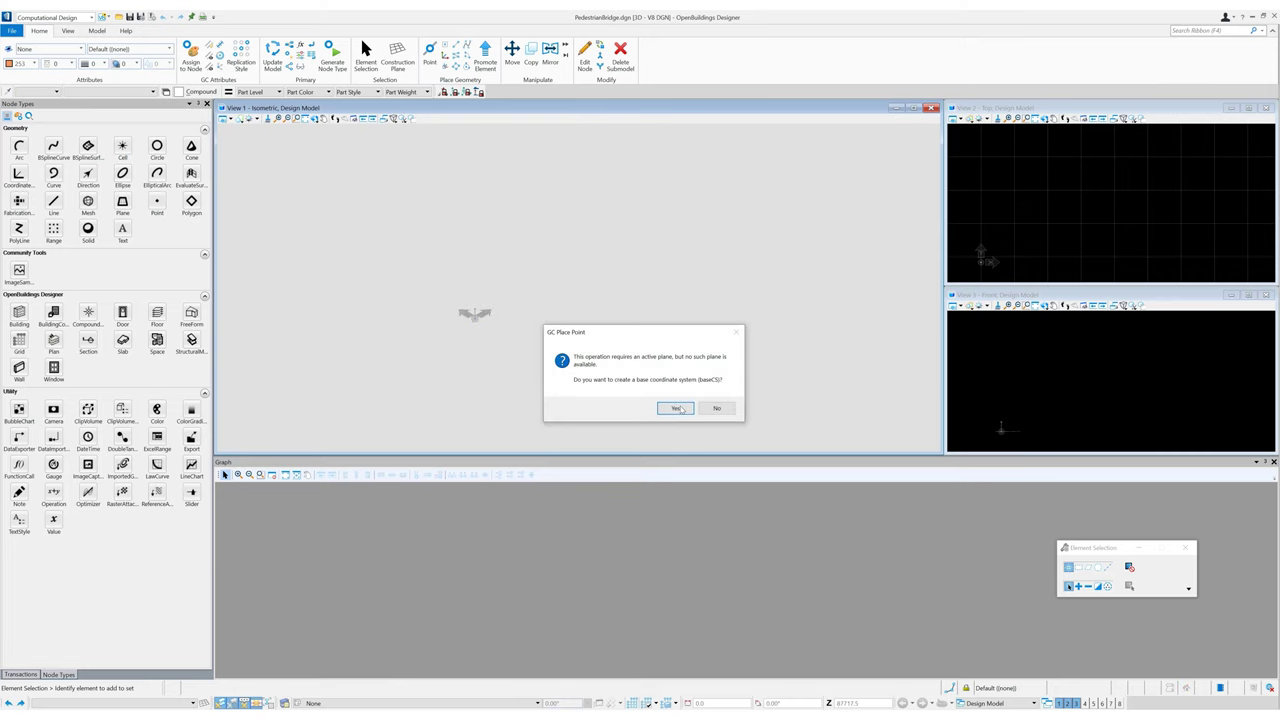
click(676, 409)
click(668, 418)
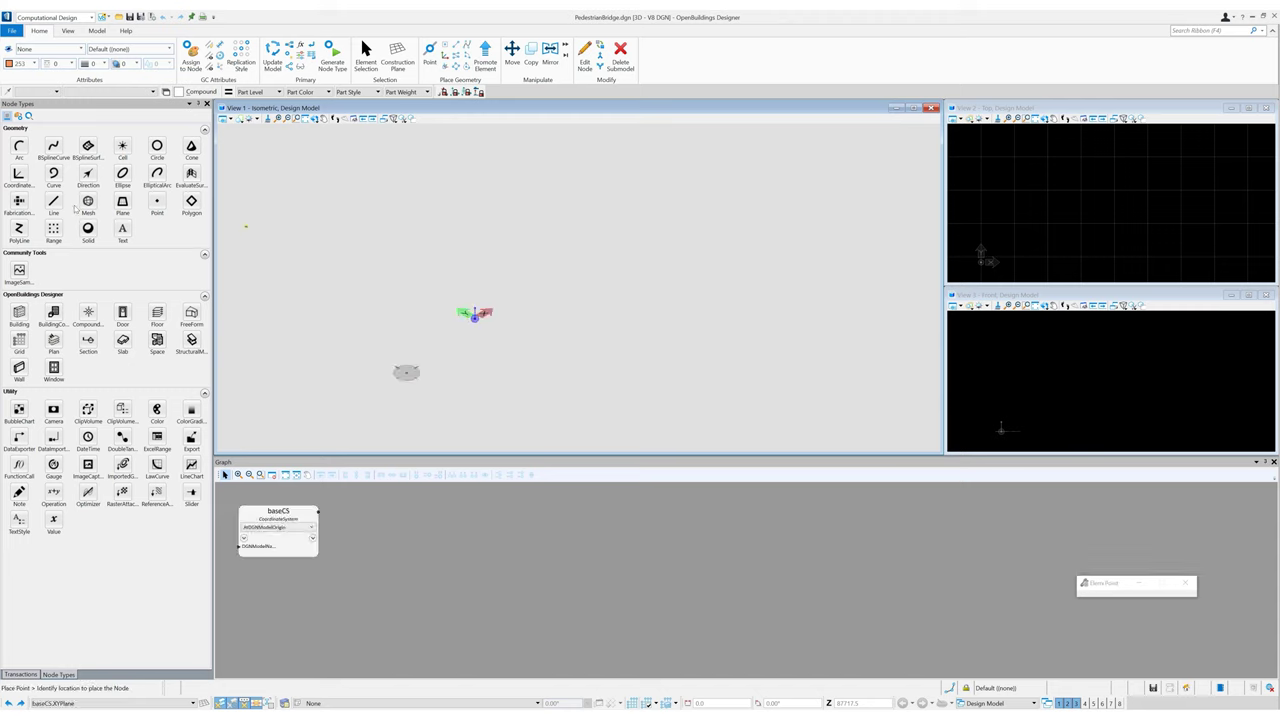
Step: Add a Line node using the ByStartPointDirectionLength technique and connect baseCS to its StartPoint input
drag(52, 204, 281, 457)
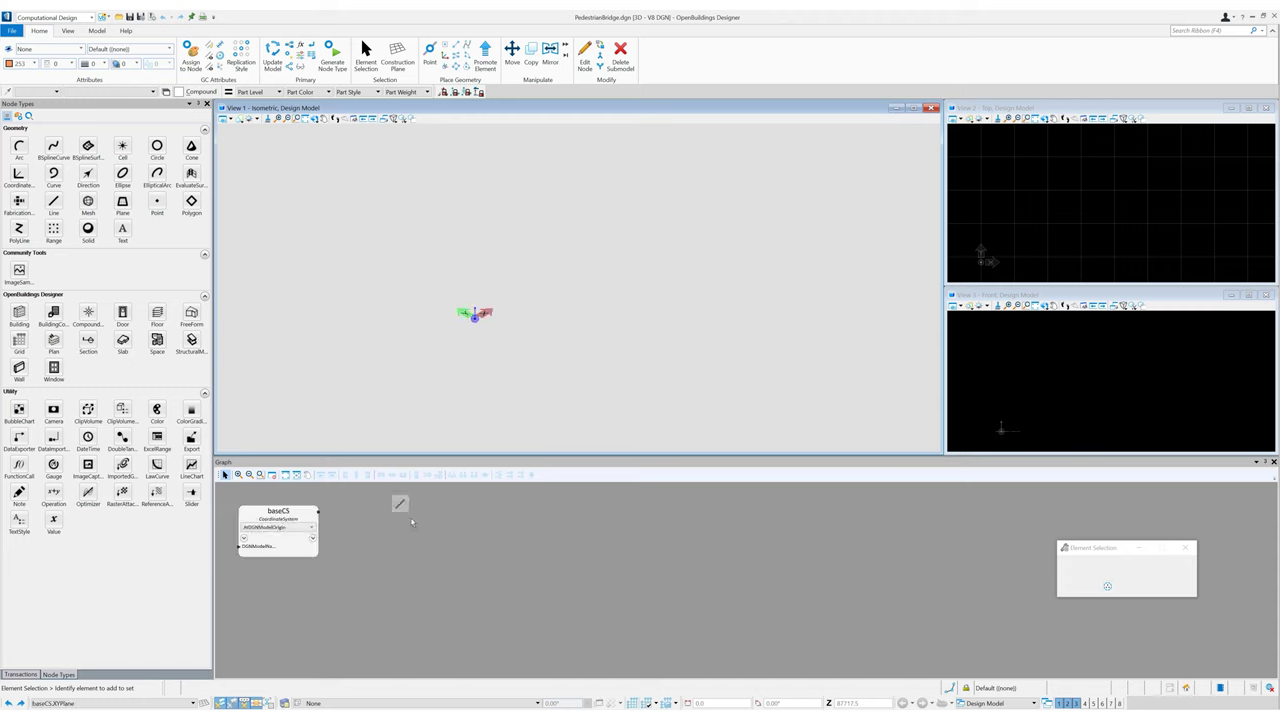
click(410, 519)
click(399, 525)
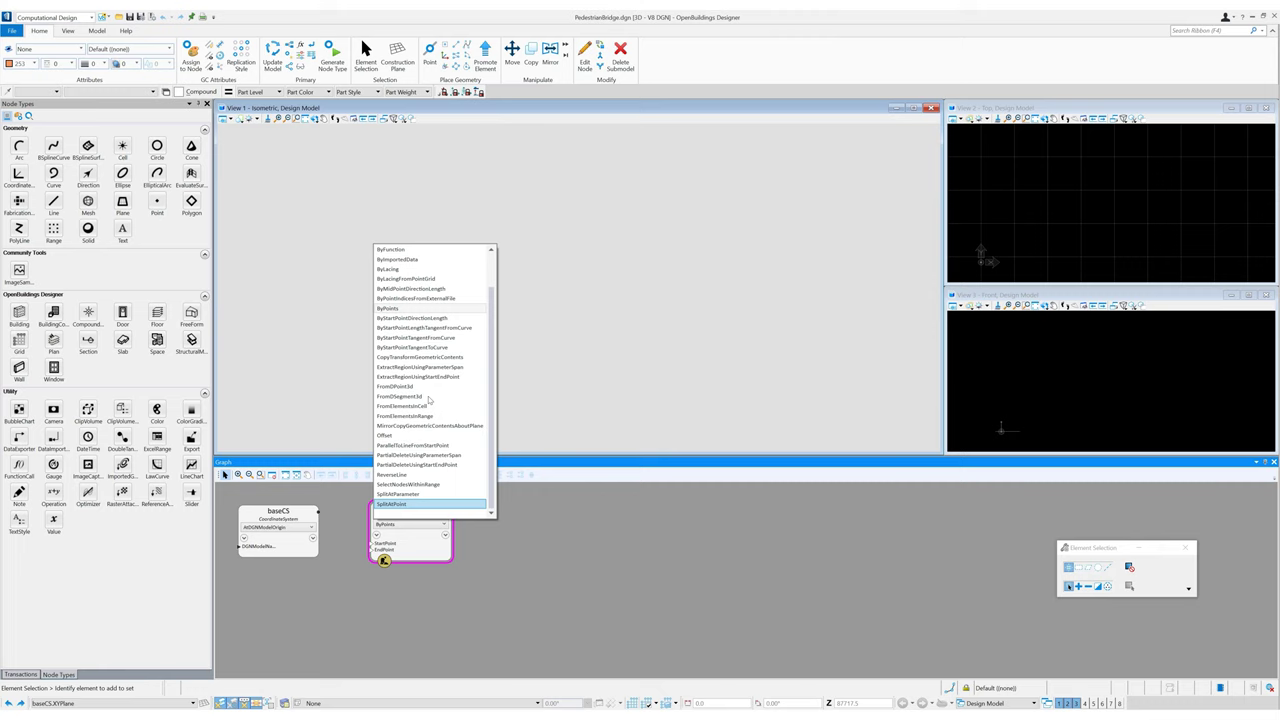
click(428, 318)
drag(369, 544, 300, 516)
Step: Set the line node's Direction to baseCS.XDirection and its Length to 50000
click(414, 551)
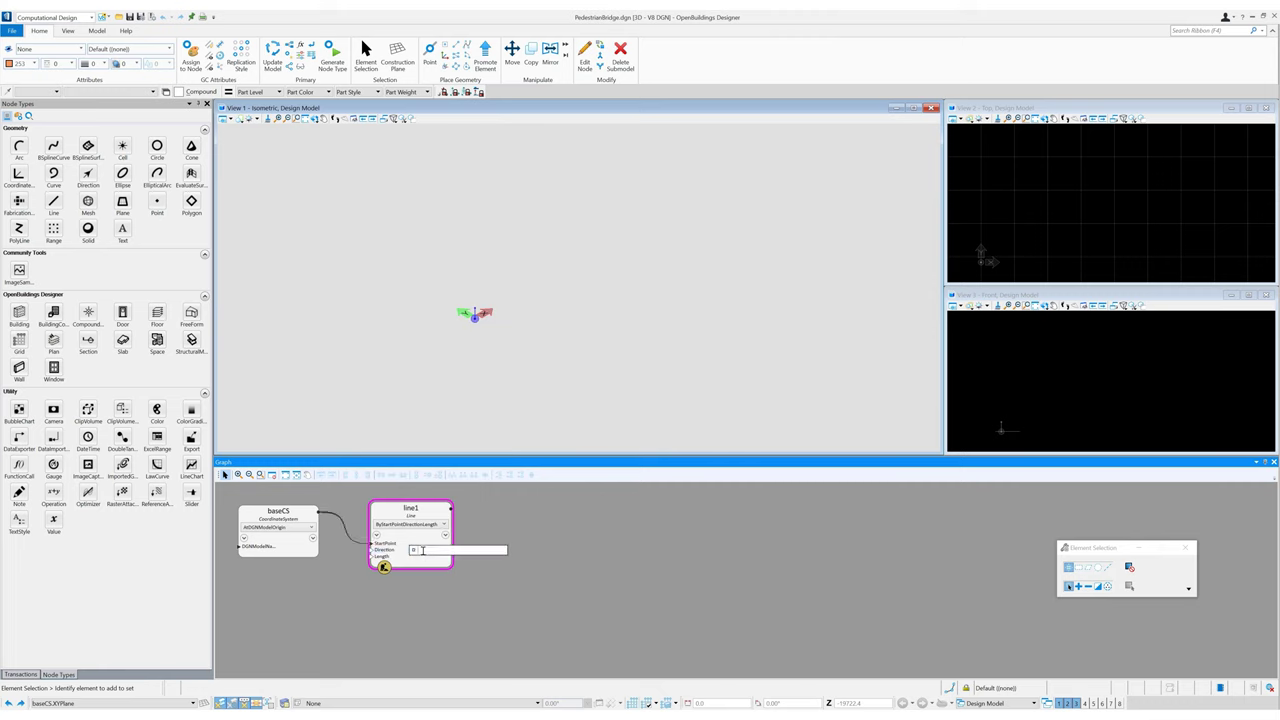
text(baseCS)
key(Return)
text(.xd)
key(Return)
click(435, 556)
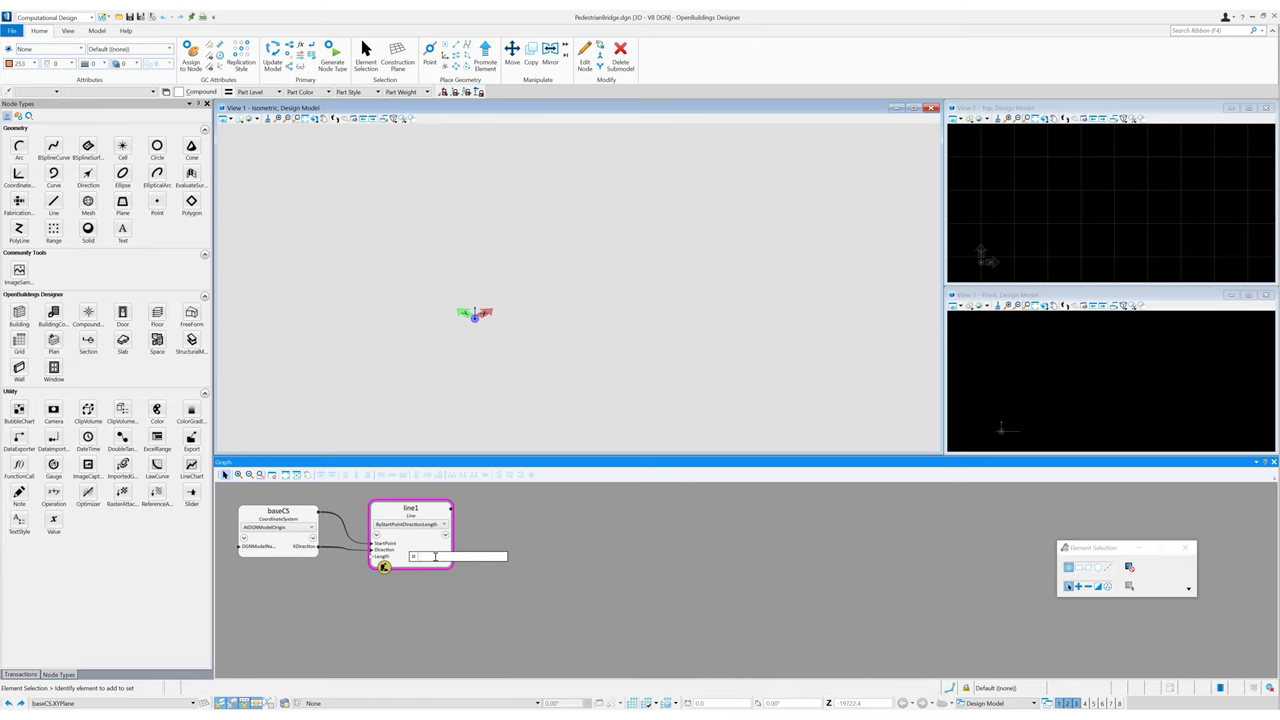
text(50000)
key(Return)
Step: Turn off the grid in the isometric view and switch that view to a display with a black background
middle_click(515, 266)
middle_click(515, 266)
scroll(515, 266, down, 3)
click(231, 119)
click(314, 191)
middle_click(514, 360)
middle_click(514, 360)
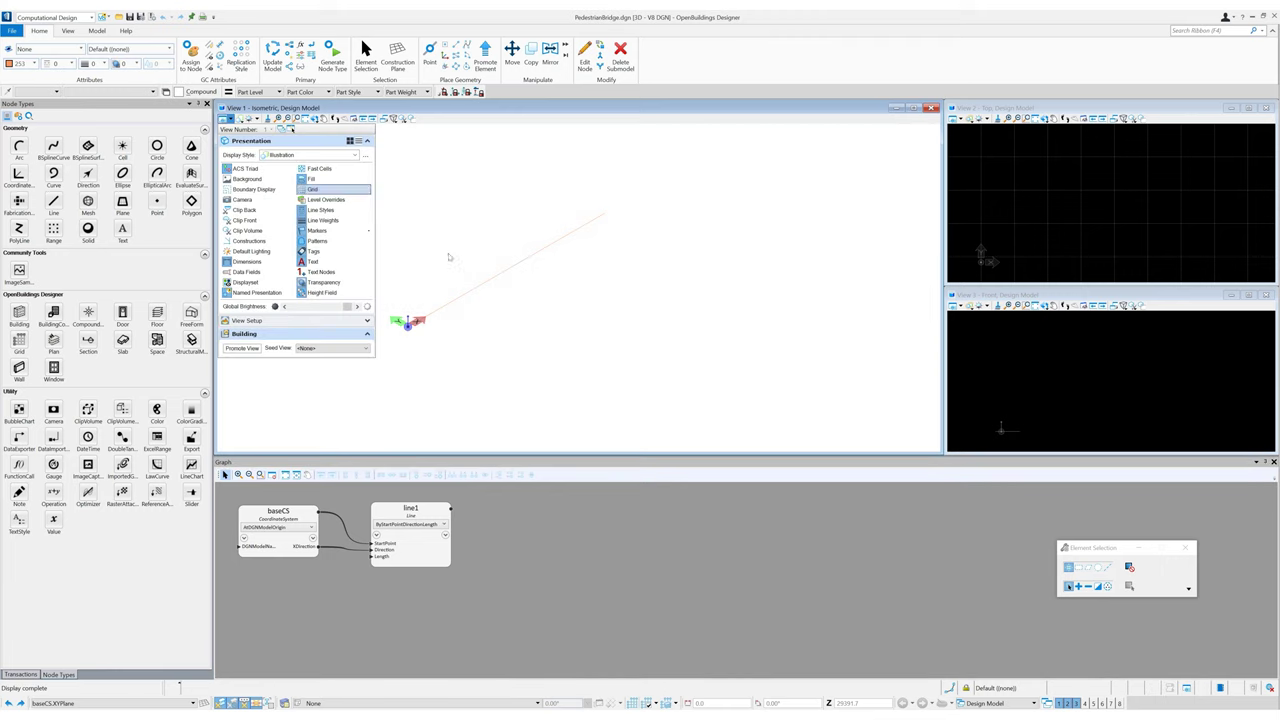
middle_drag(514, 360, 580, 352)
key(space)
click(580, 352)
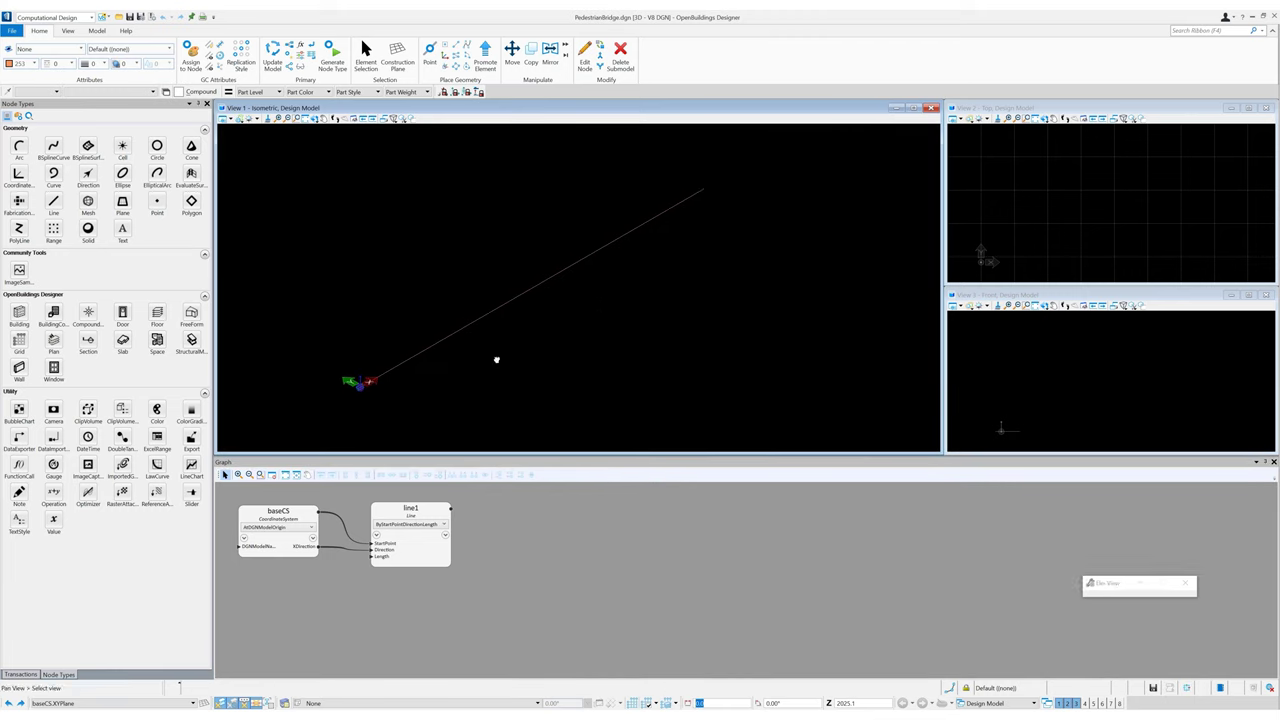
Step: Set the active element color to 0
click(33, 63)
click(10, 122)
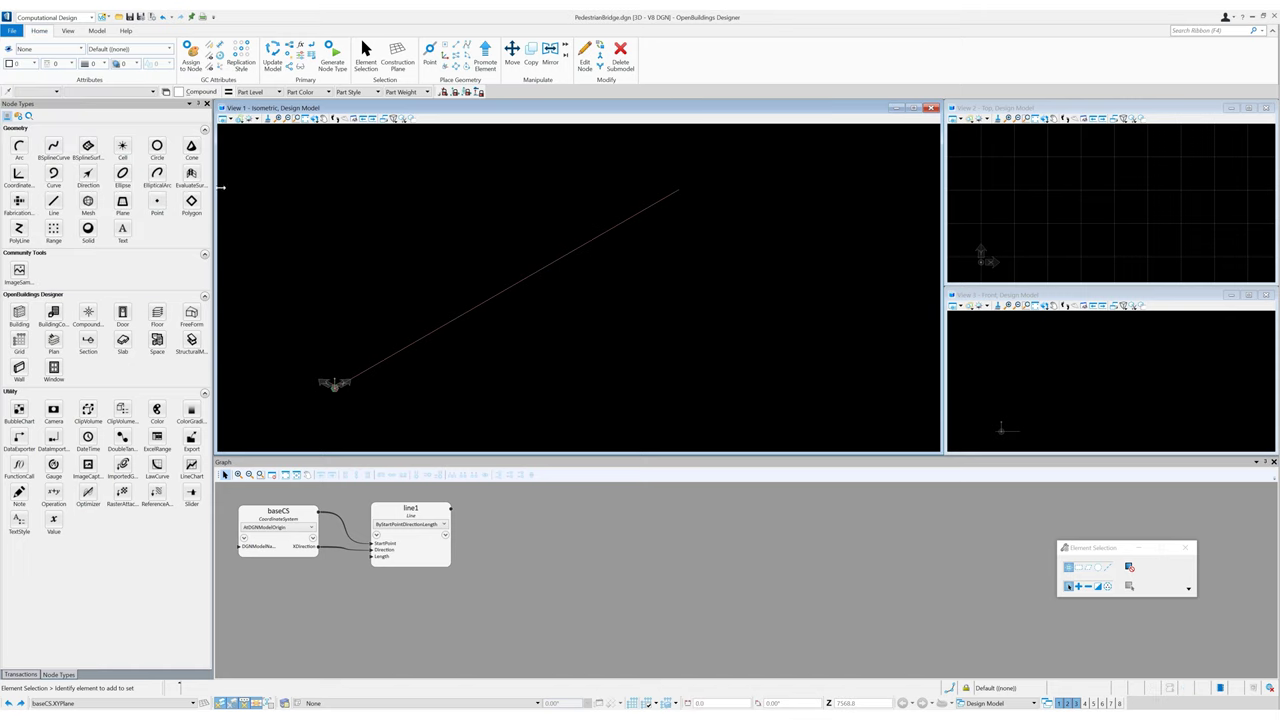
click(406, 571)
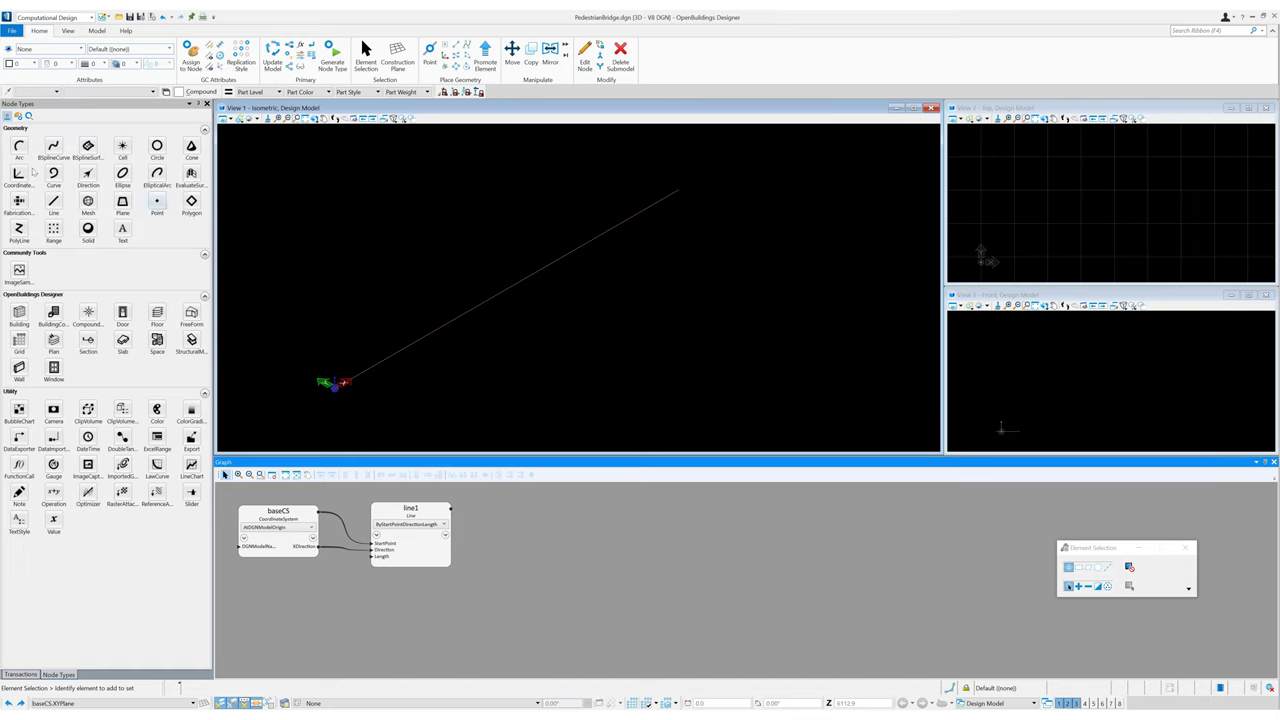
Step: Add a CoordinateSystem node using the ByNumberAlongCurve technique and connect line1 to its Curve input
click(20, 174)
click(631, 517)
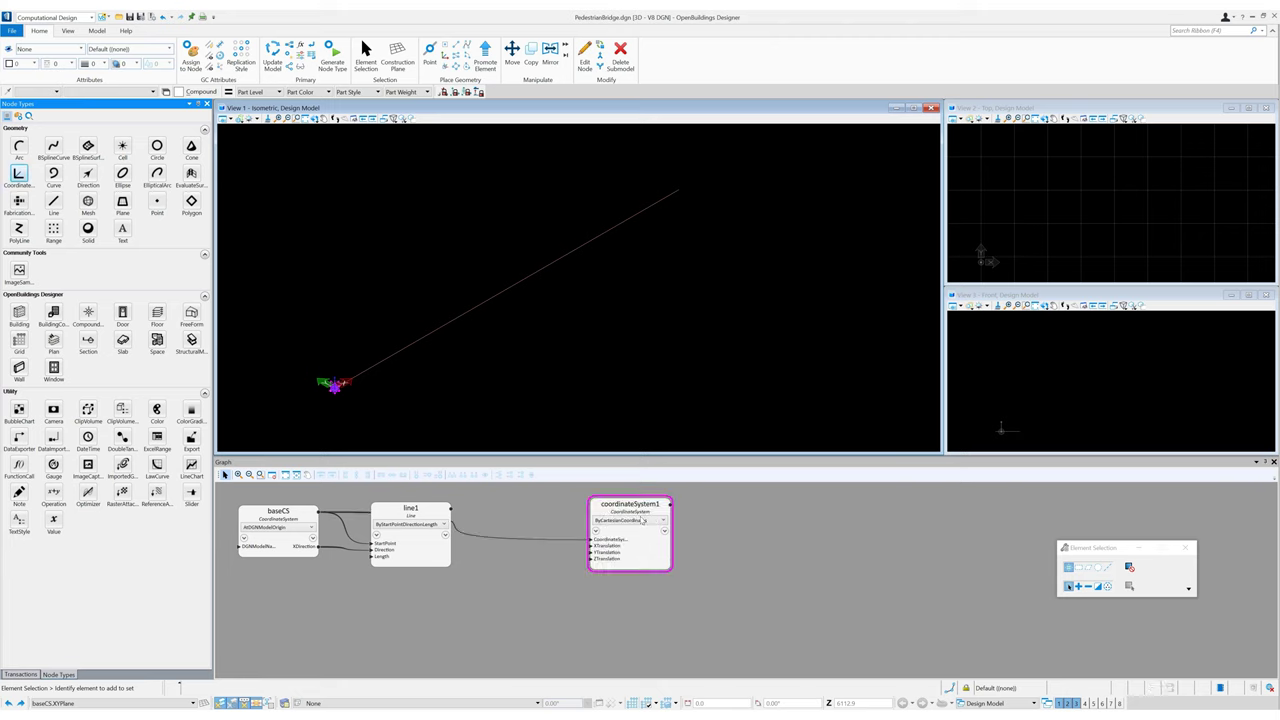
click(643, 520)
scroll(650, 505, down, 2)
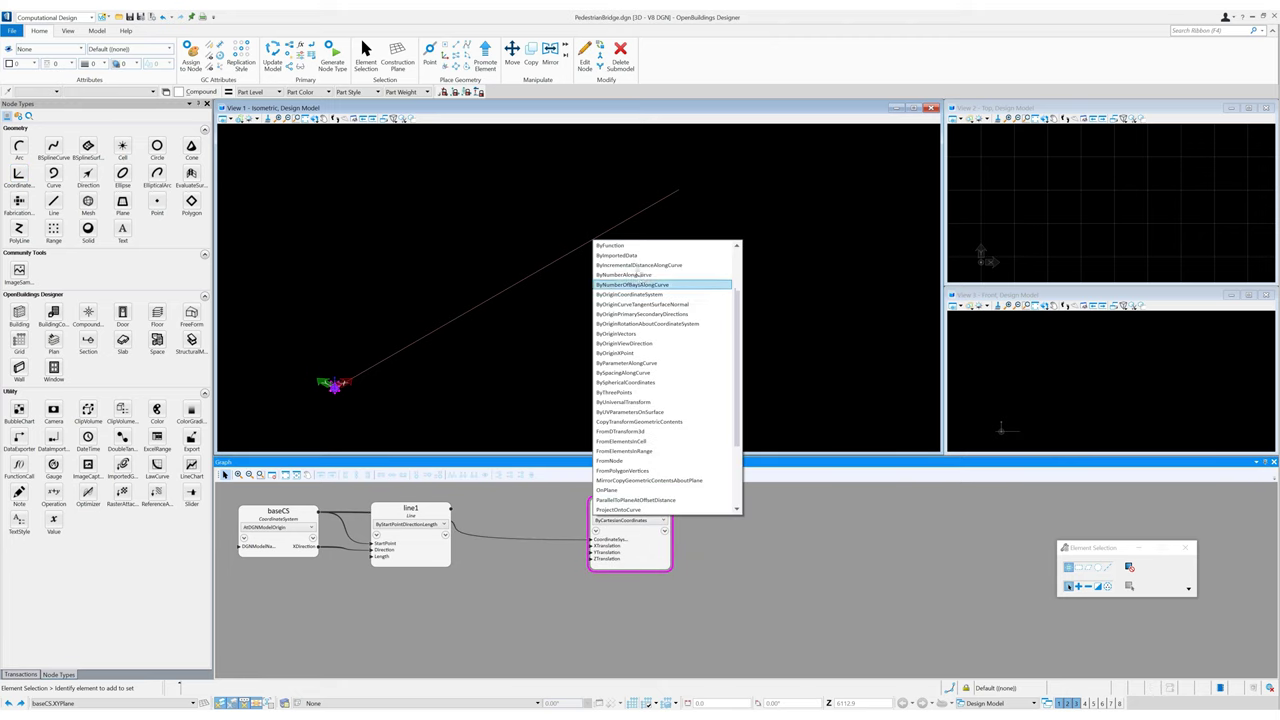
click(637, 274)
drag(464, 514, 451, 509)
key(ctrl+z)
drag(593, 540, 451, 509)
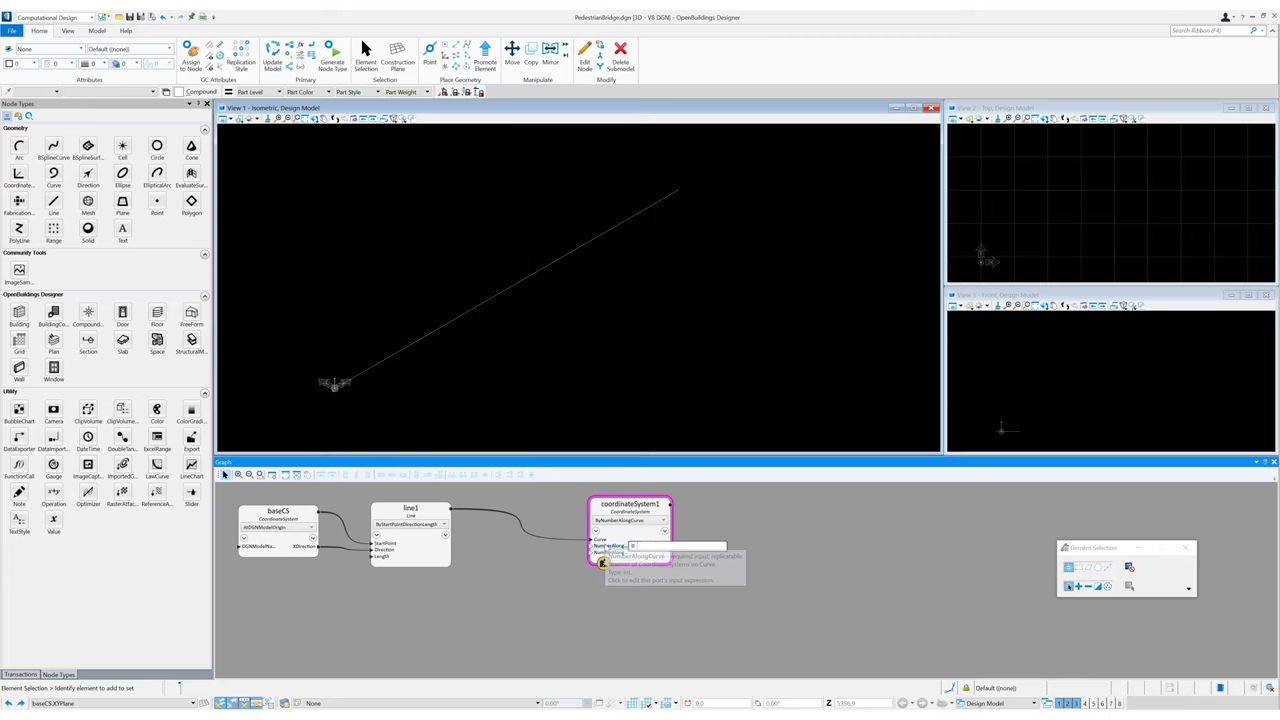
Step: Add a Value node named Revs with the value 12 and position it above the coordinateSystem1 node
middle_drag(527, 612, 683, 679)
drag(54, 521, 712, 492)
middle_drag(672, 541, 539, 561)
drag(613, 513, 641, 509)
double_click(671, 510)
text(Revs)
key(Return)
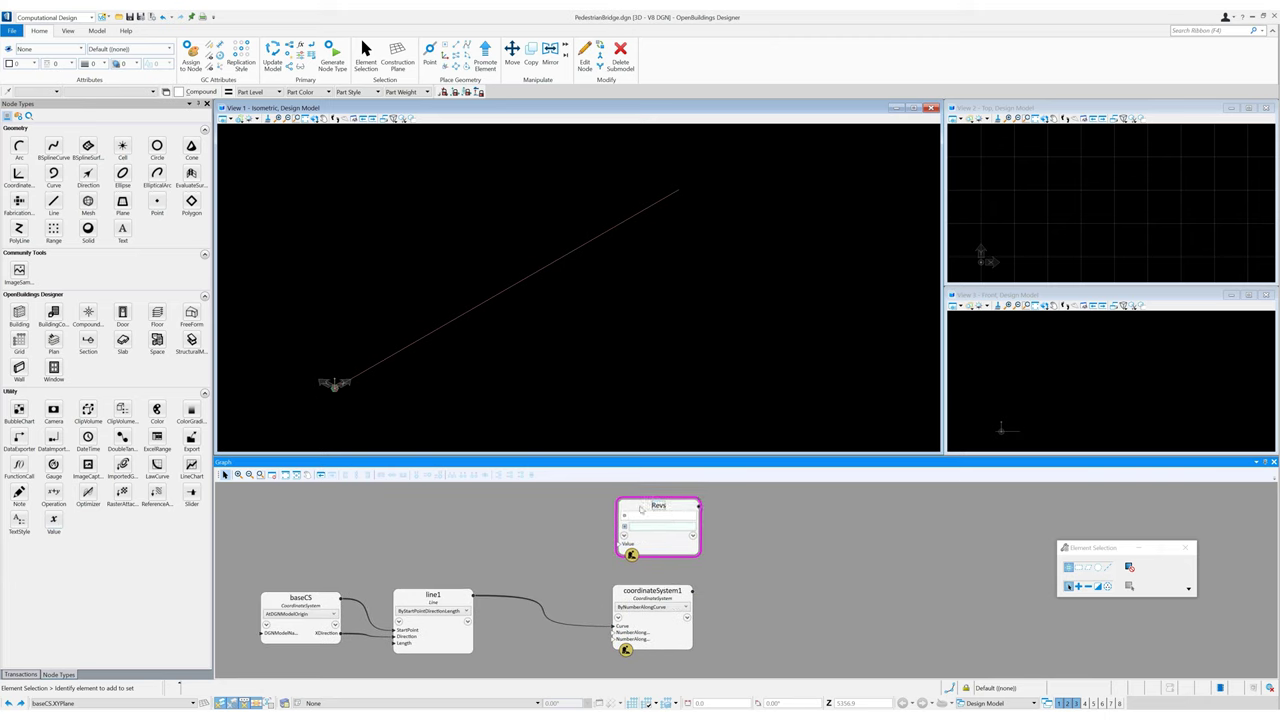
text(12)
key(Return)
middle_drag(525, 530, 397, 532)
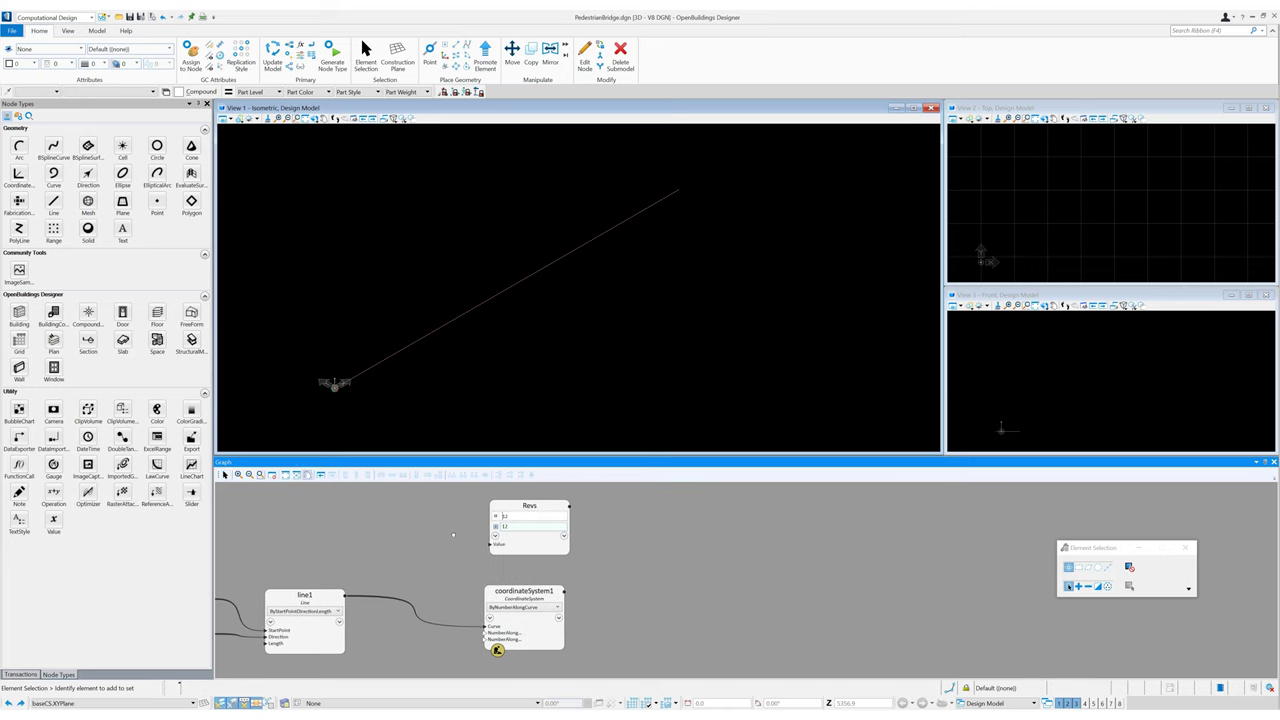
click(515, 515)
drag(511, 509, 508, 511)
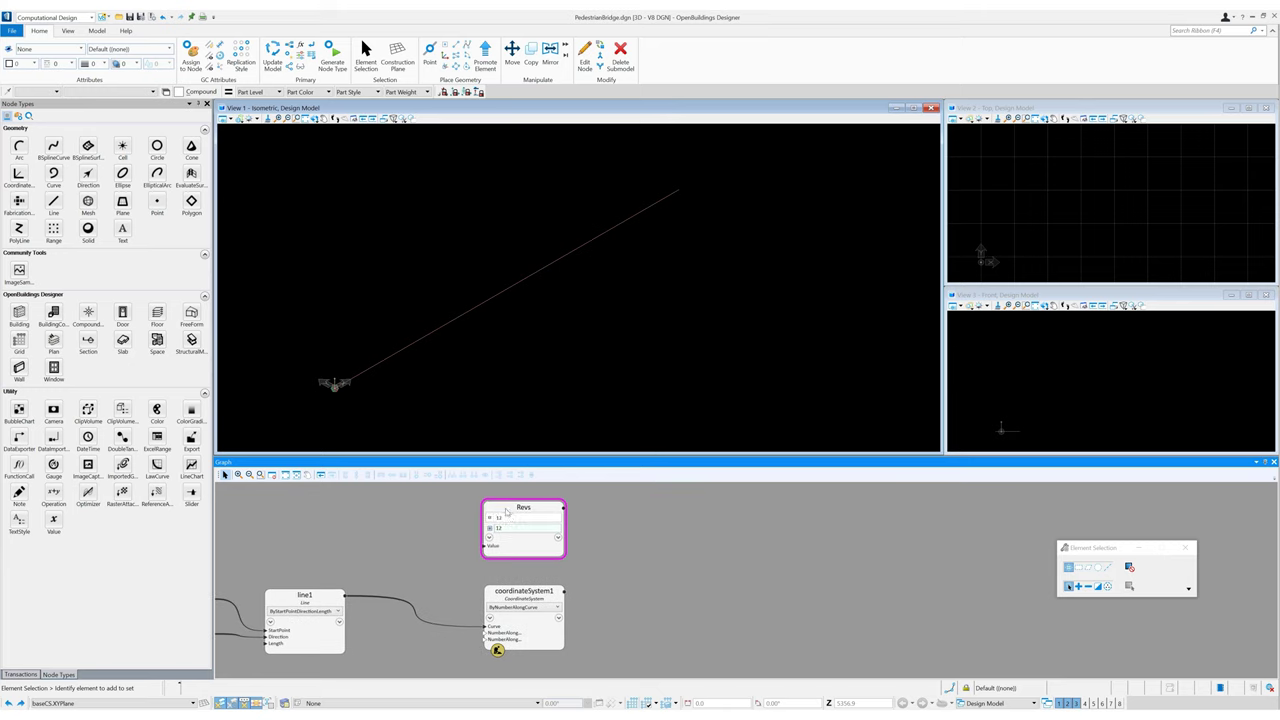
Step: Add a Value node named WalkwayWidth beside Revs and set its value to 2000
drag(74, 525, 632, 512)
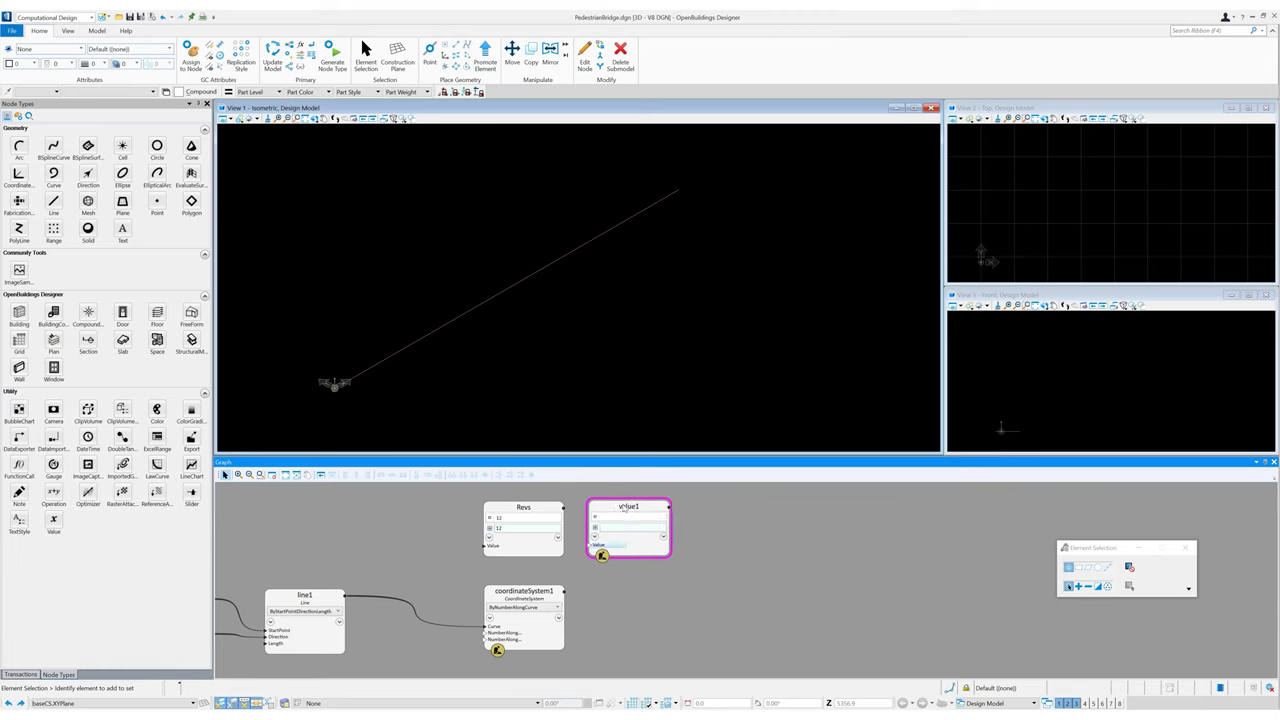
text(WalkwayWidth)
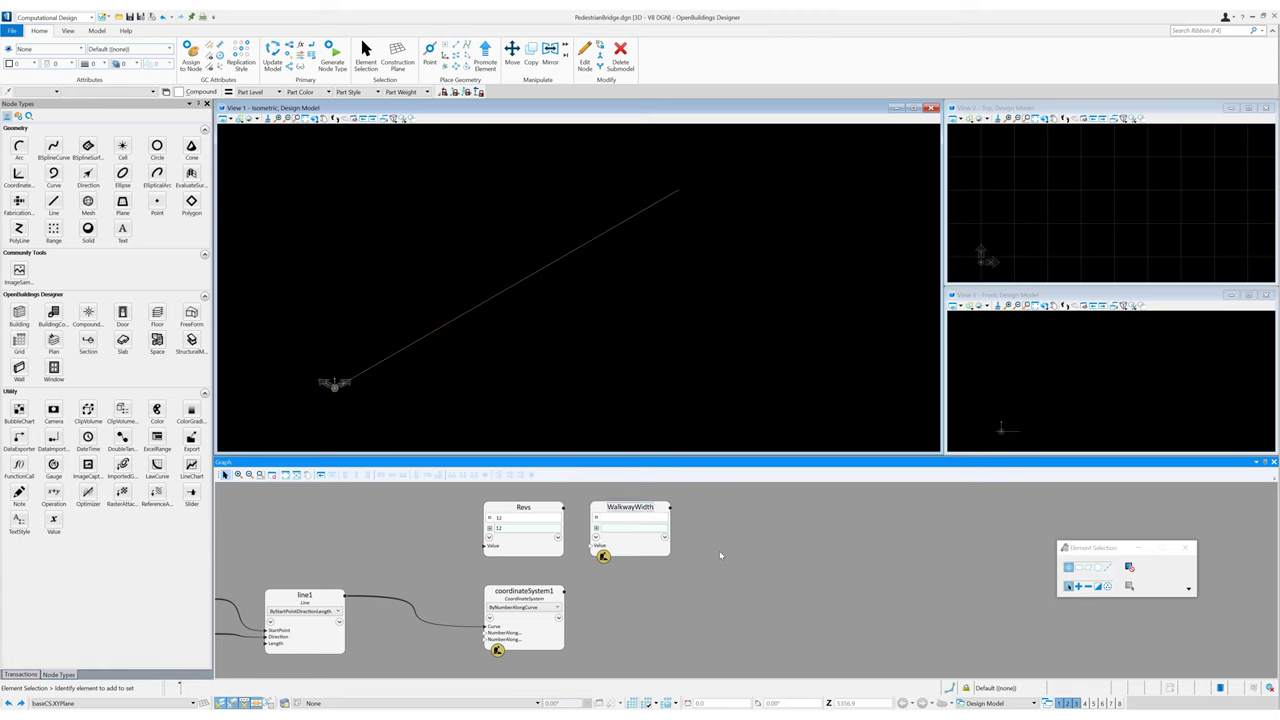
text(2000)
click(768, 582)
Step: Set coordinateSystem1's NumberAlongCurve to Revs*36 and choose Parametric as its NumberAlongCurve option
middle_drag(768, 582, 666, 596)
mouse_move(481, 627)
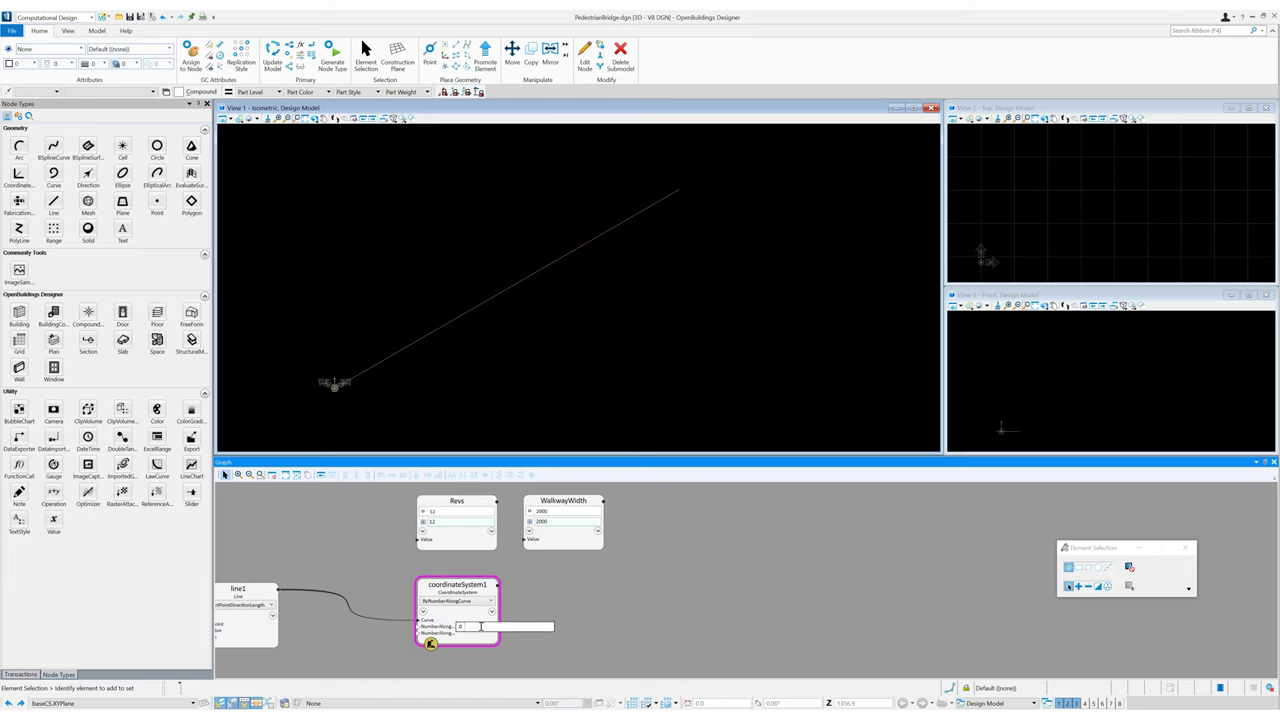
text(Revs*36)
key(Return)
click(481, 634)
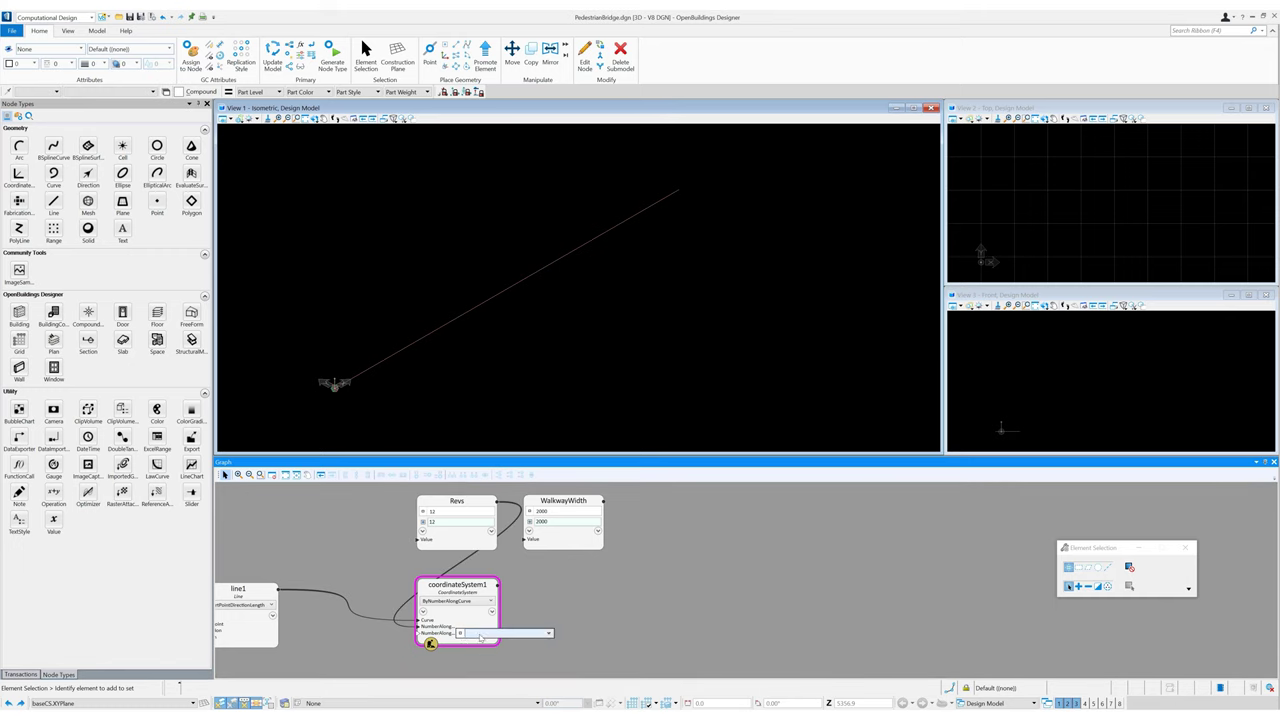
click(522, 612)
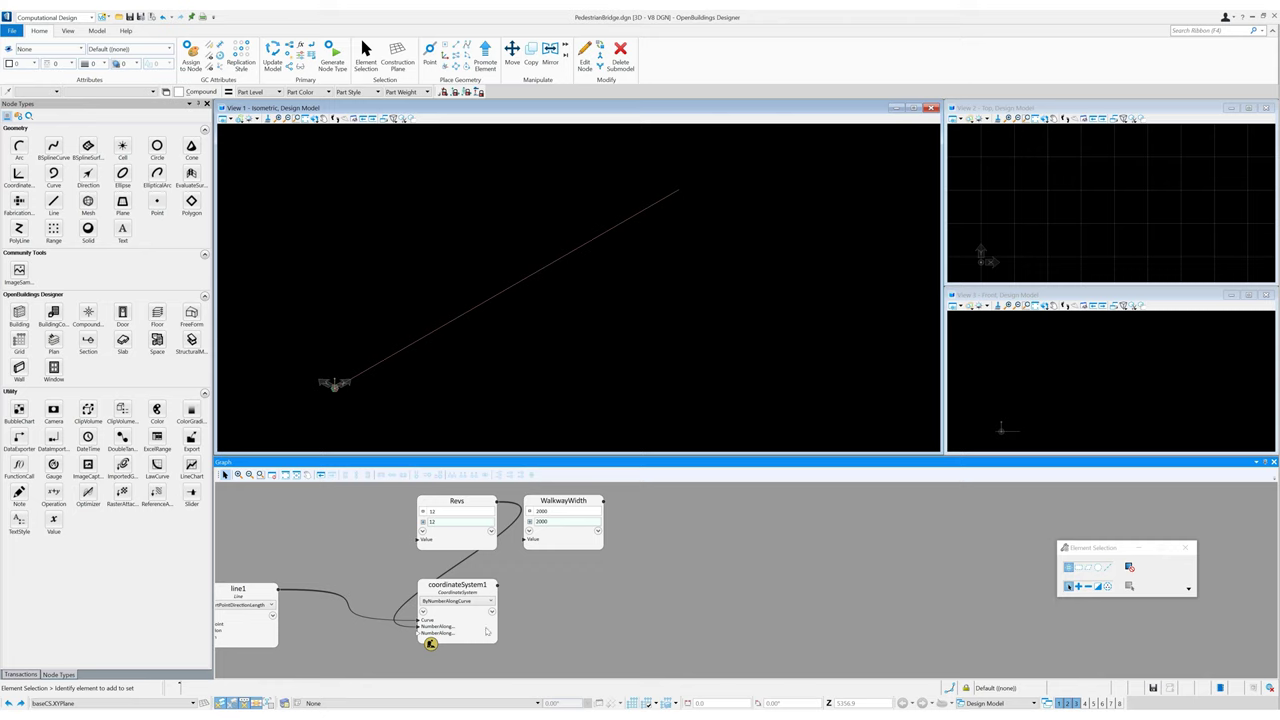
Step: Hide the geometry of the coordinateSystem1 node in the views
scroll(397, 357, down, 5)
middle_drag(542, 614, 459, 633)
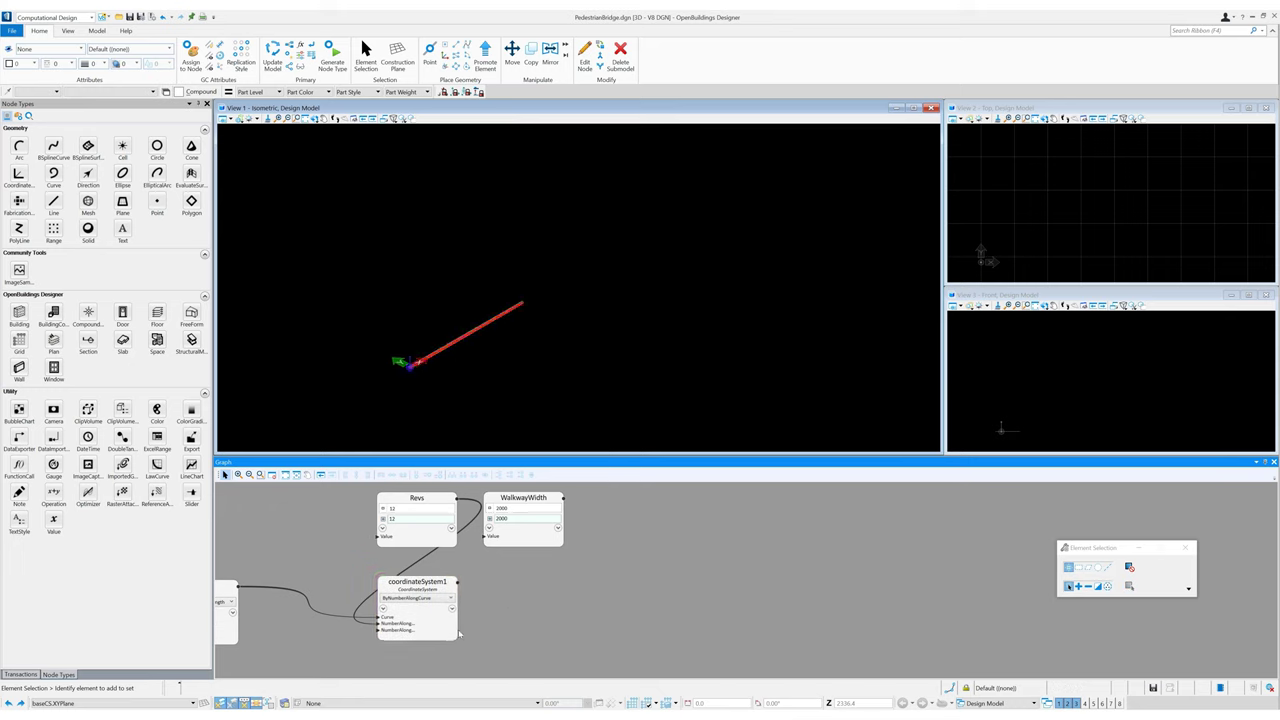
right_click(448, 624)
click(475, 521)
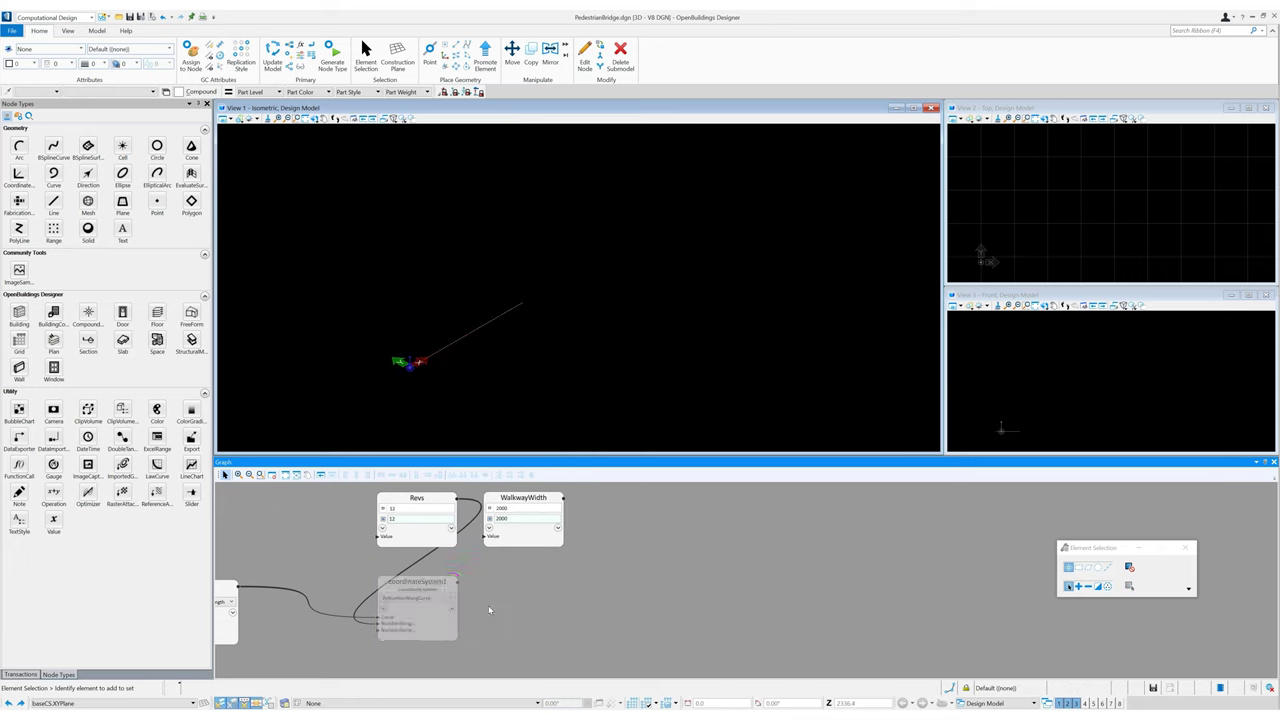
Step: Expose the UpVector input on the coordinateSystem1 node and set it to baseCS.ZDirection
click(383, 609)
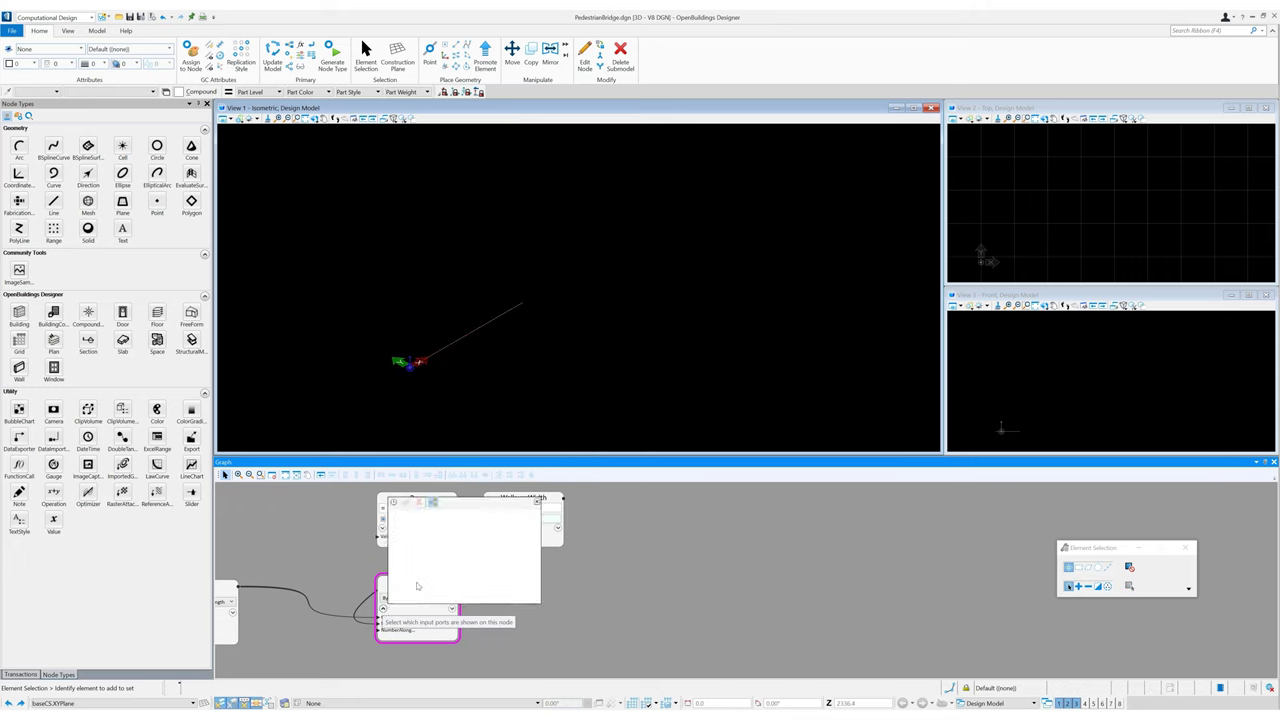
click(452, 584)
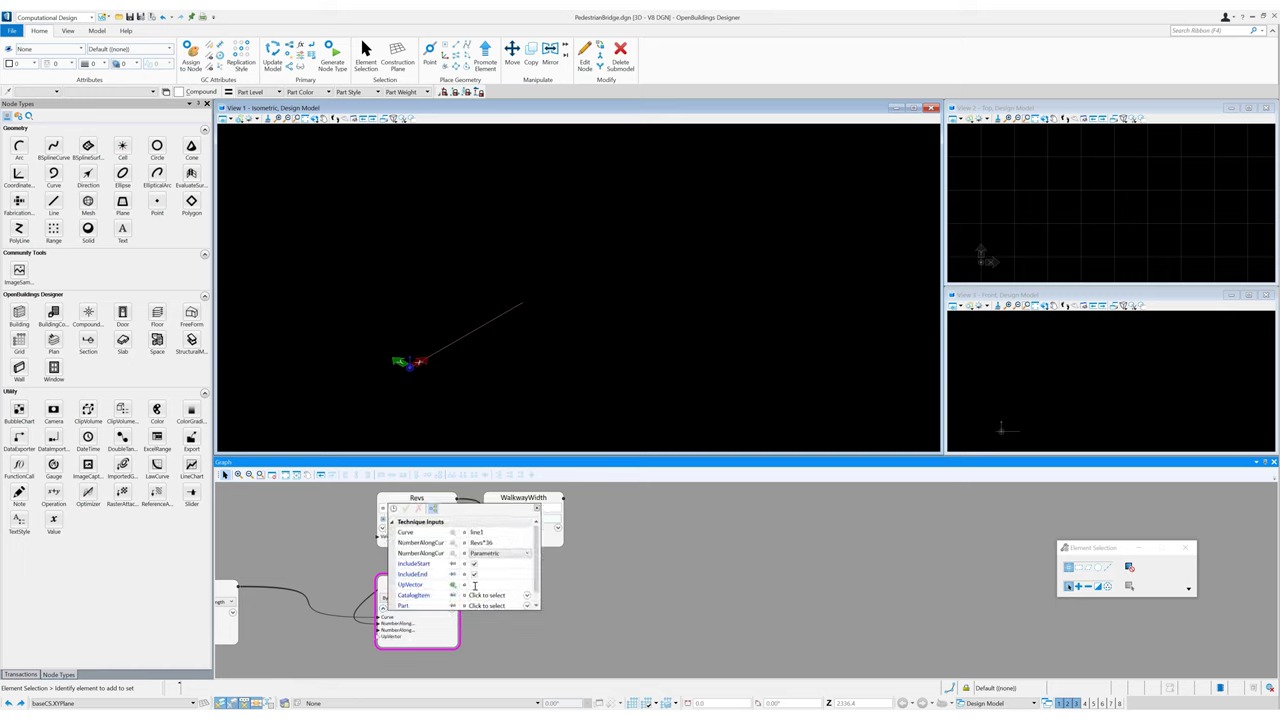
click(437, 637)
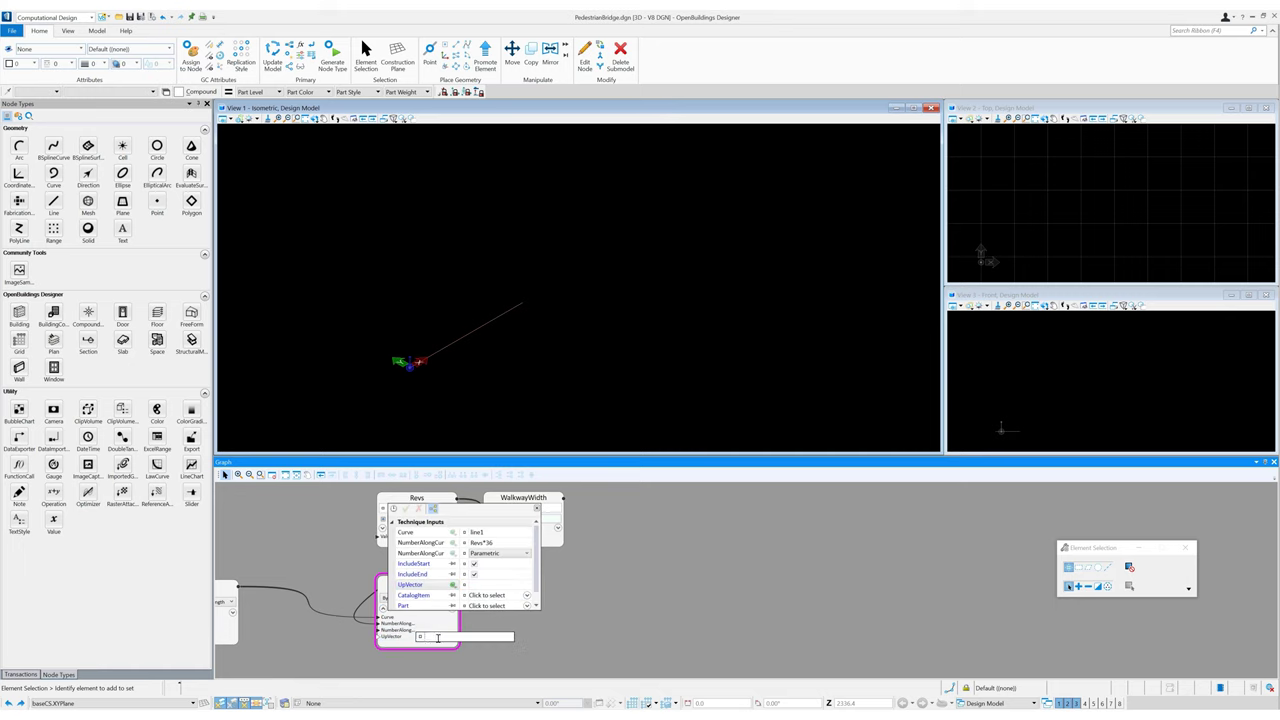
click(537, 510)
click(441, 637)
text(baseCS.ZDirection)
key(Return)
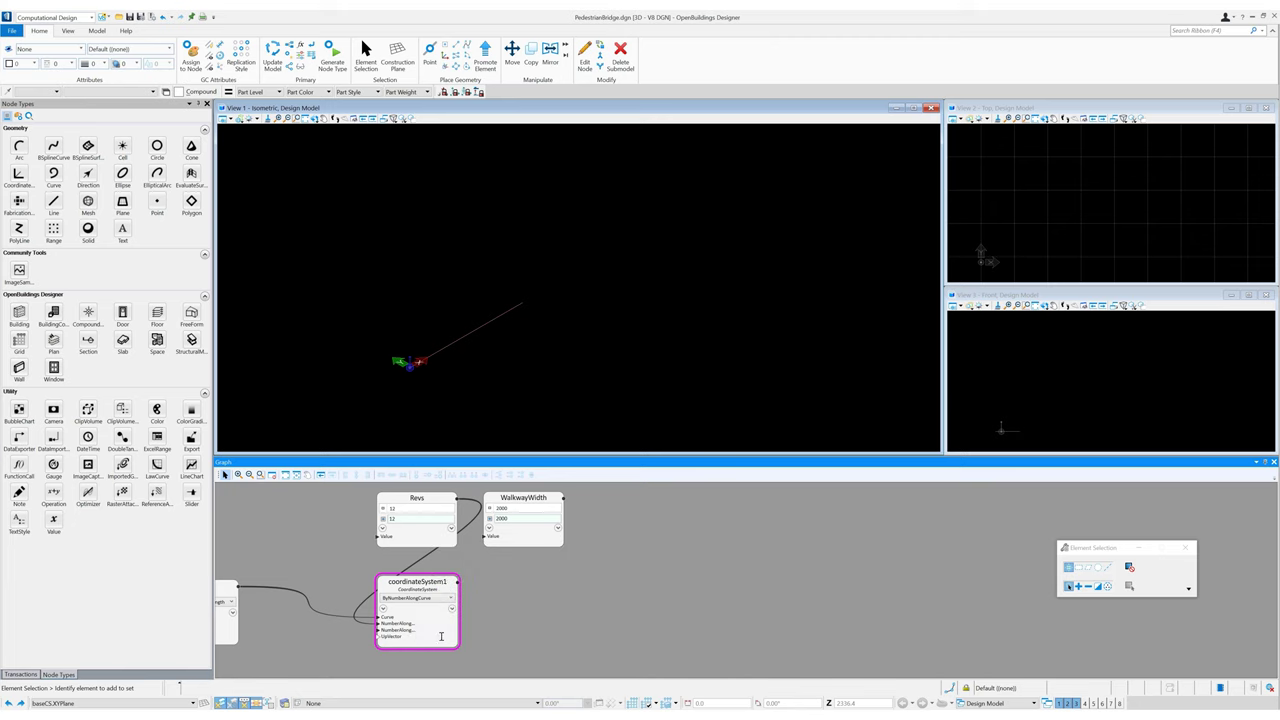
Step: Add a second CoordinateSystem node beside coordinateSystem1 and set its technique to ByOriginRotationAboutCoordinateSystem
middle_drag(514, 624, 614, 626)
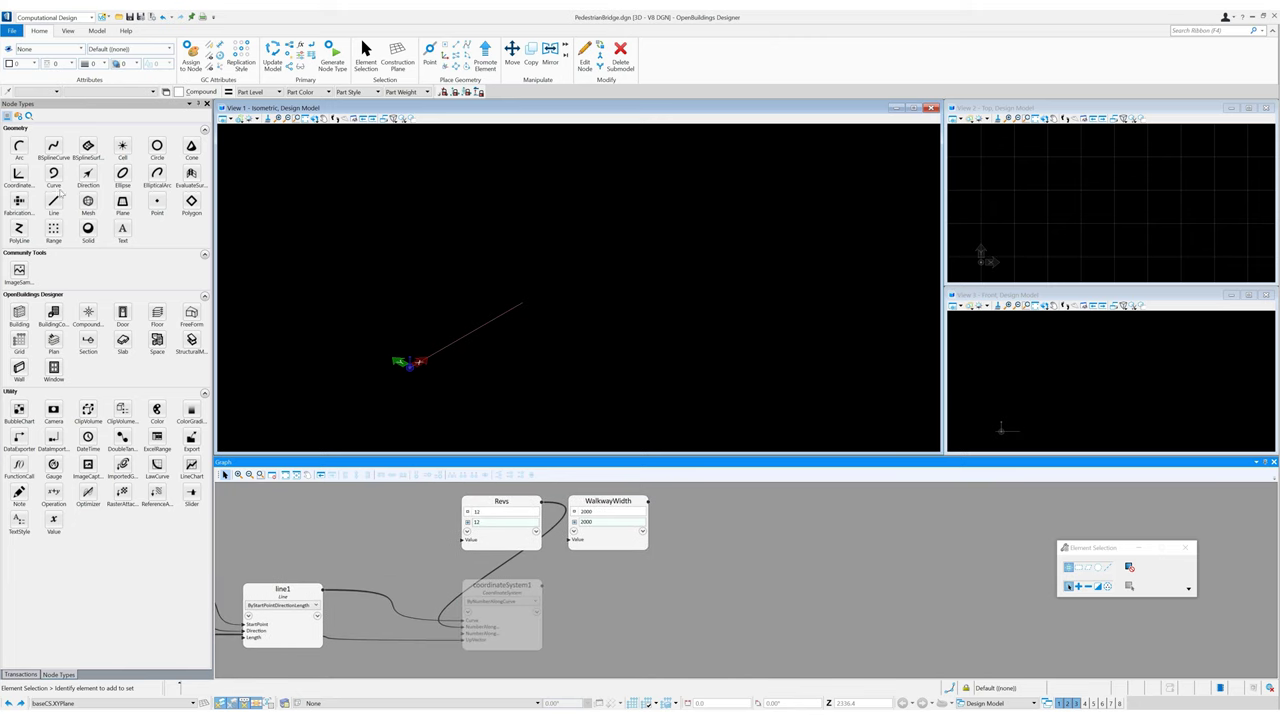
click(18, 173)
click(597, 585)
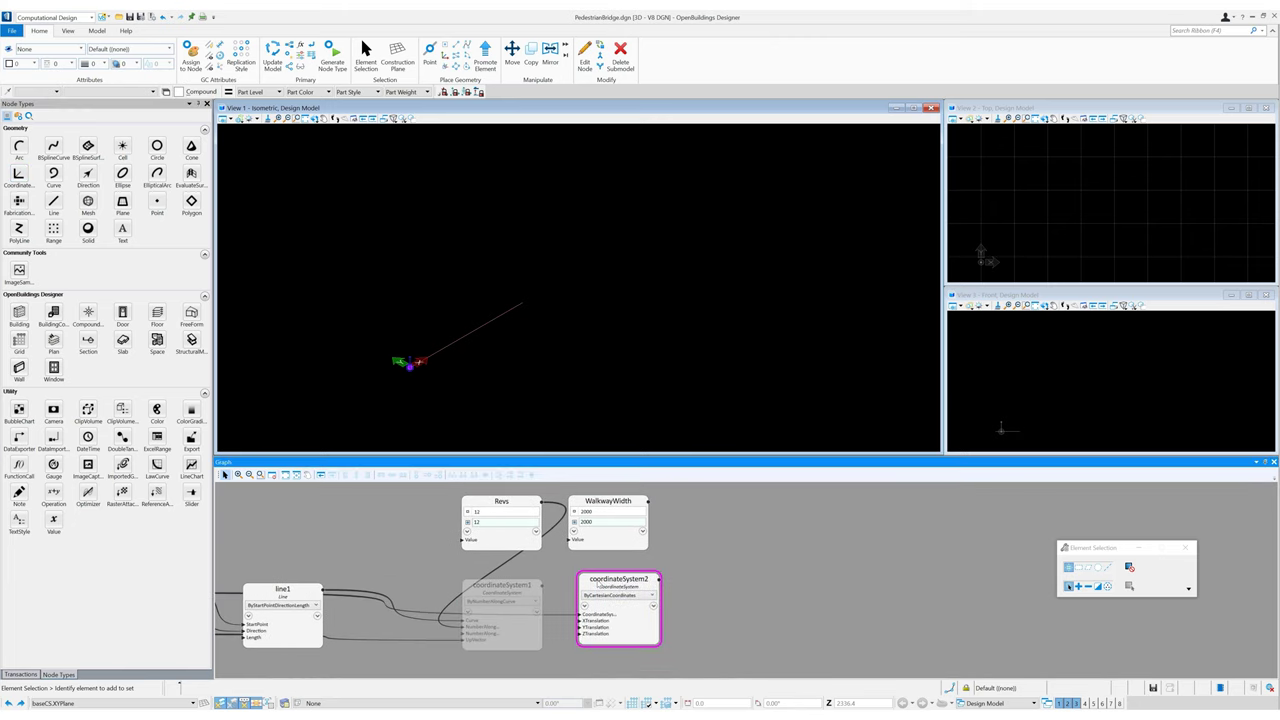
click(620, 595)
scroll(636, 512, down, 1)
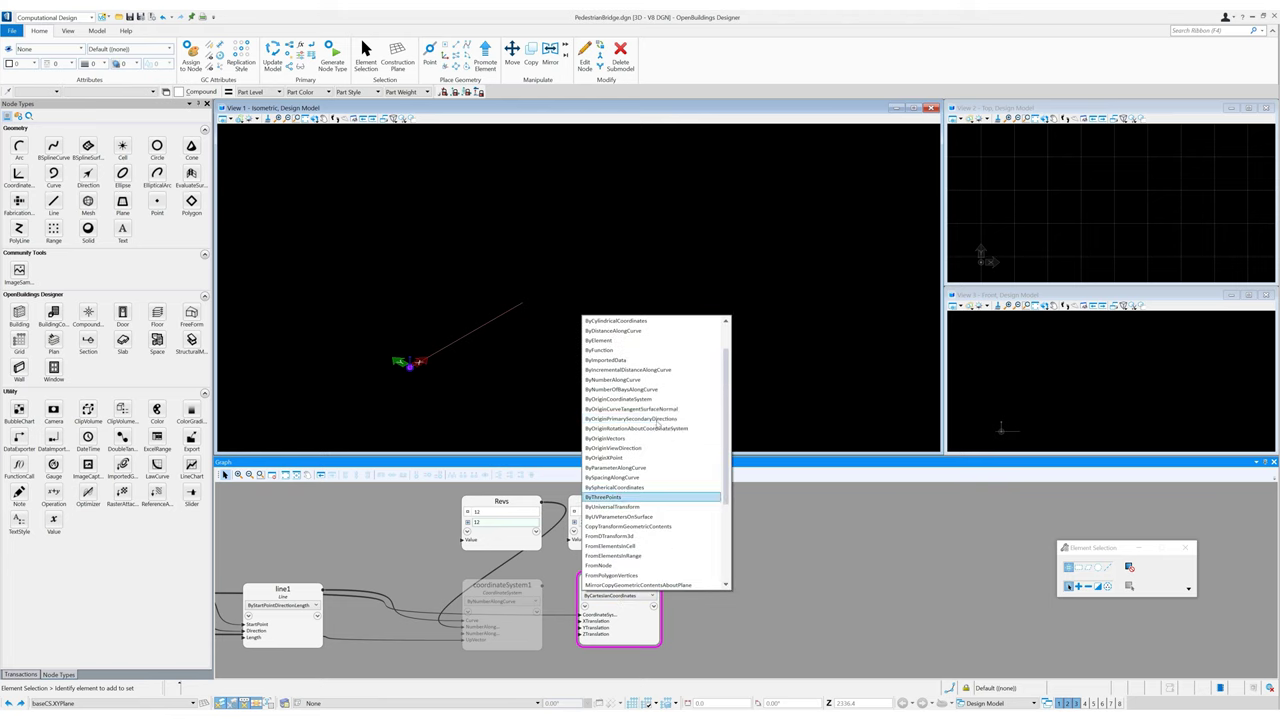
click(636, 428)
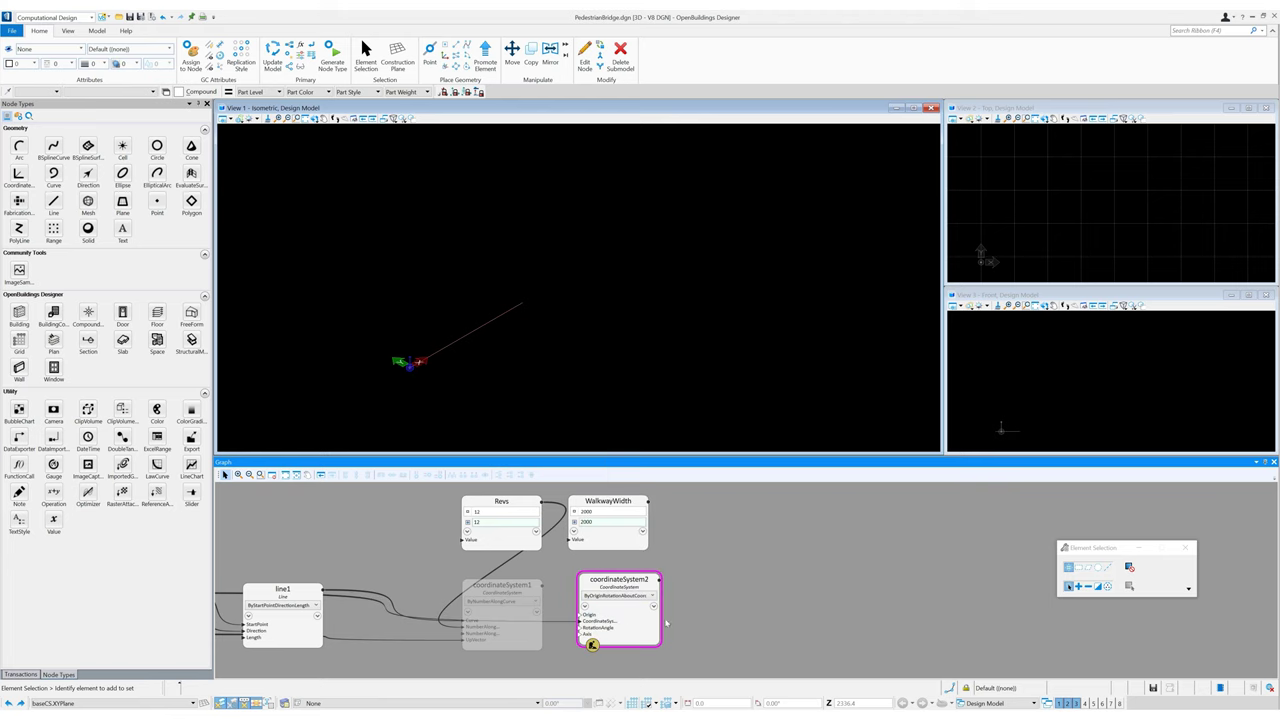
Step: Set coordinateSystem2's Origin and CoordinateSystem inputs to coordinateSystem1 and choose its rotation Axis
text(coordinateSystem1)
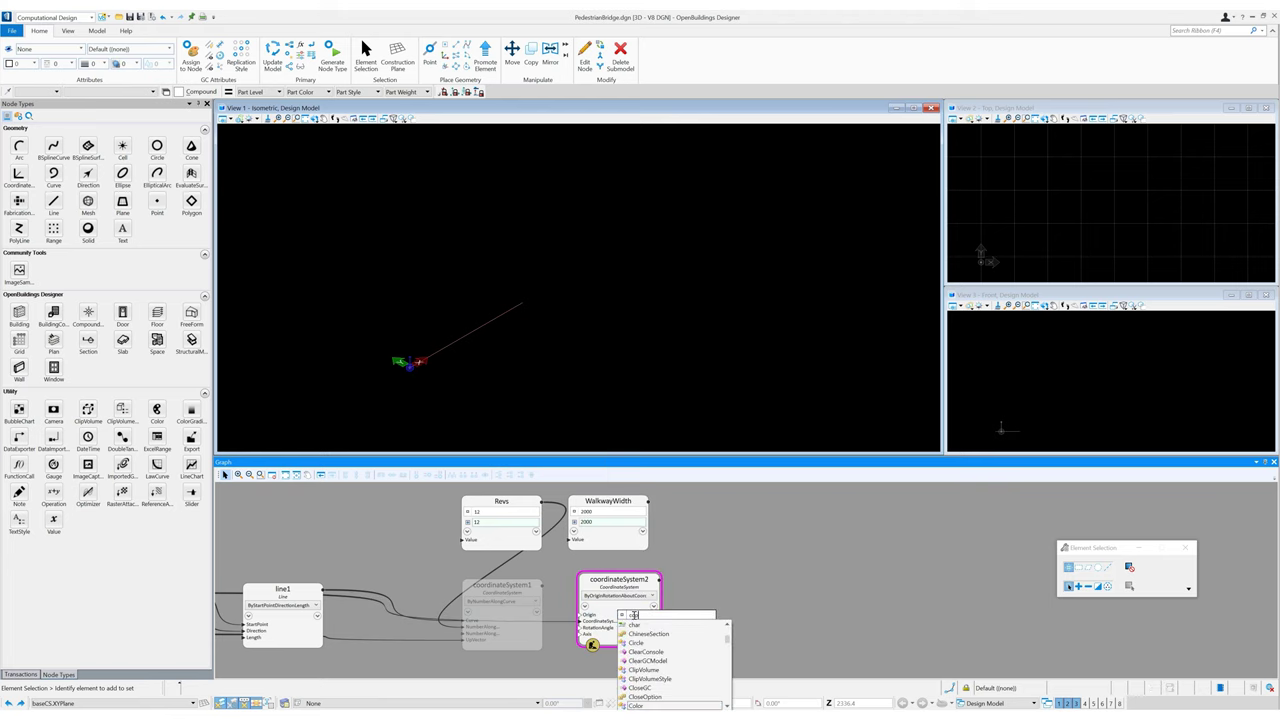
key(Return)
click(621, 622)
text(coordinateSystem1)
key(Return)
click(638, 636)
click(640, 655)
Step: Add a Value node named Rotation beside WalkwayWidth and set its expression to Series(0,(Revs*36),10)
middle_drag(739, 600, 842, 616)
scroll(774, 612, down, 2)
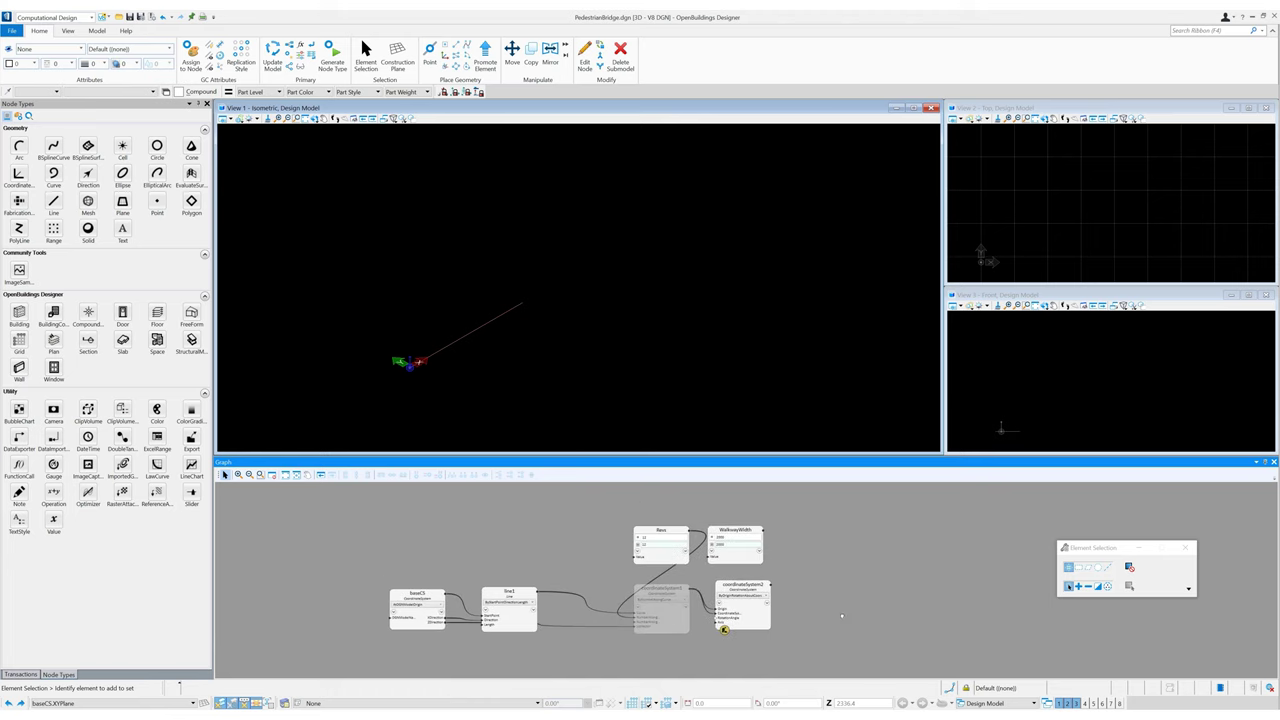
click(54, 519)
click(800, 537)
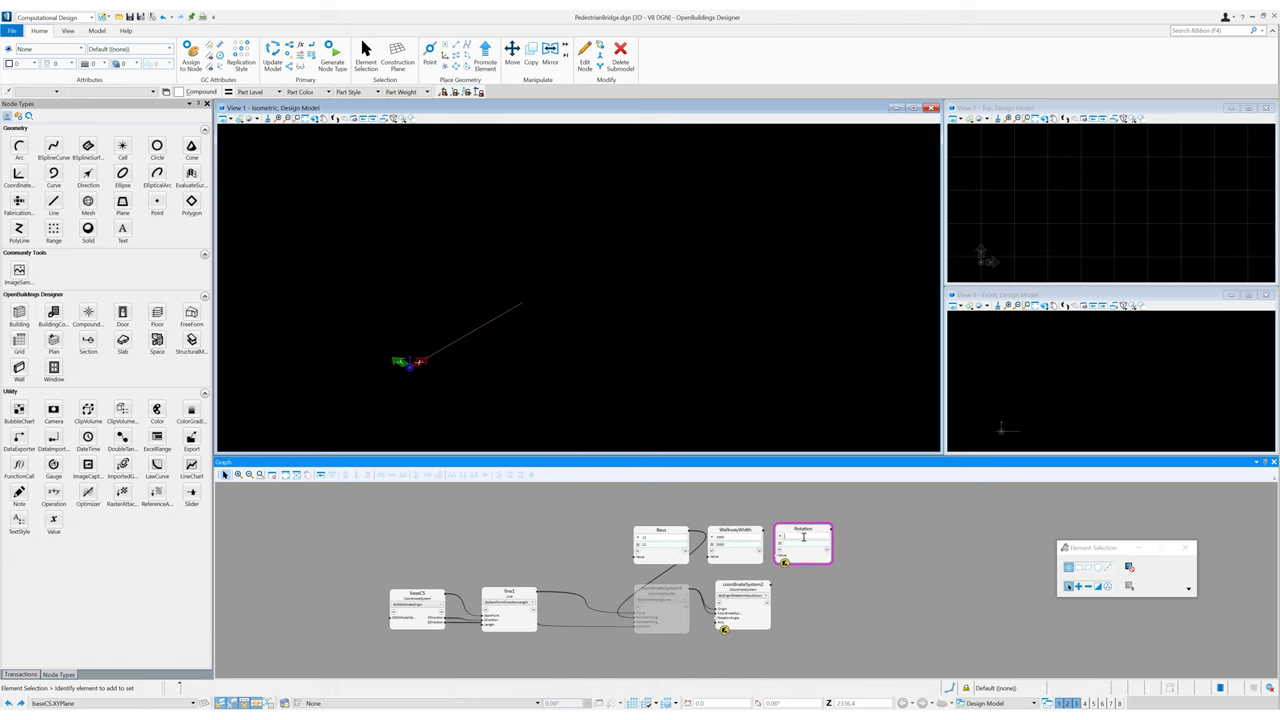
text(Series()
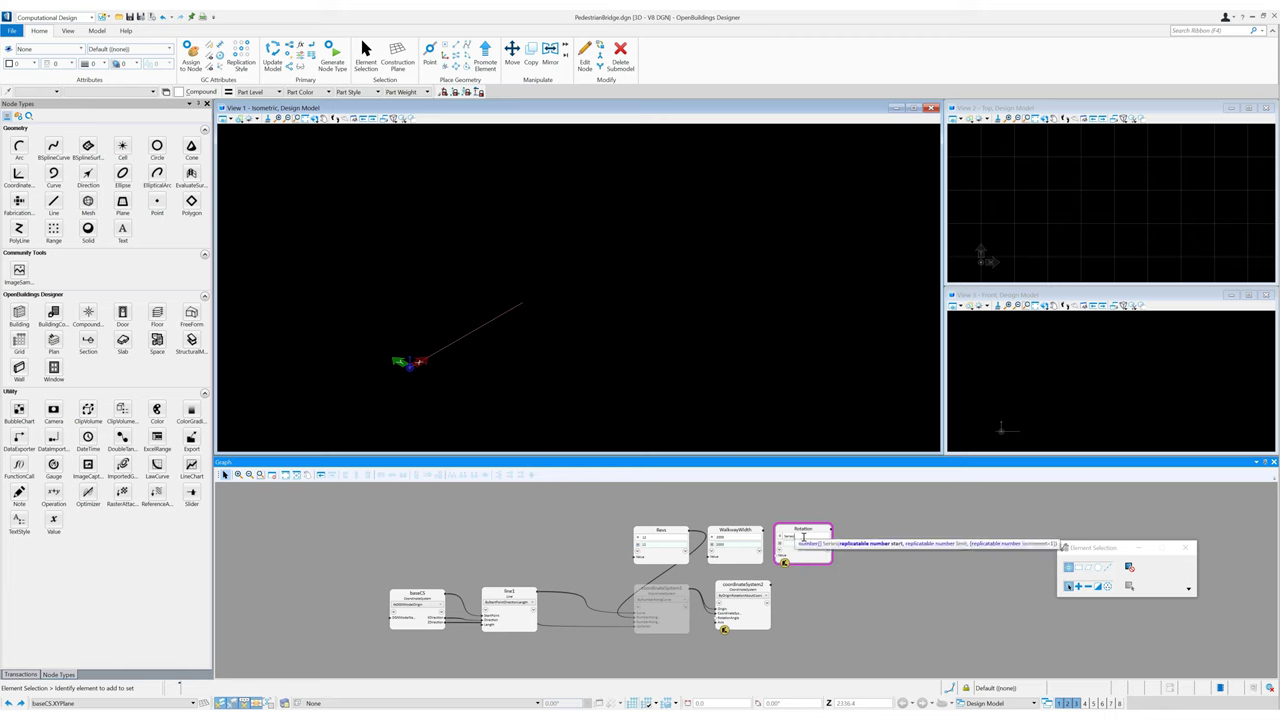
scroll(850, 533, up, 2)
scroll(850, 533, up, 2)
text((0,(Revs*36))
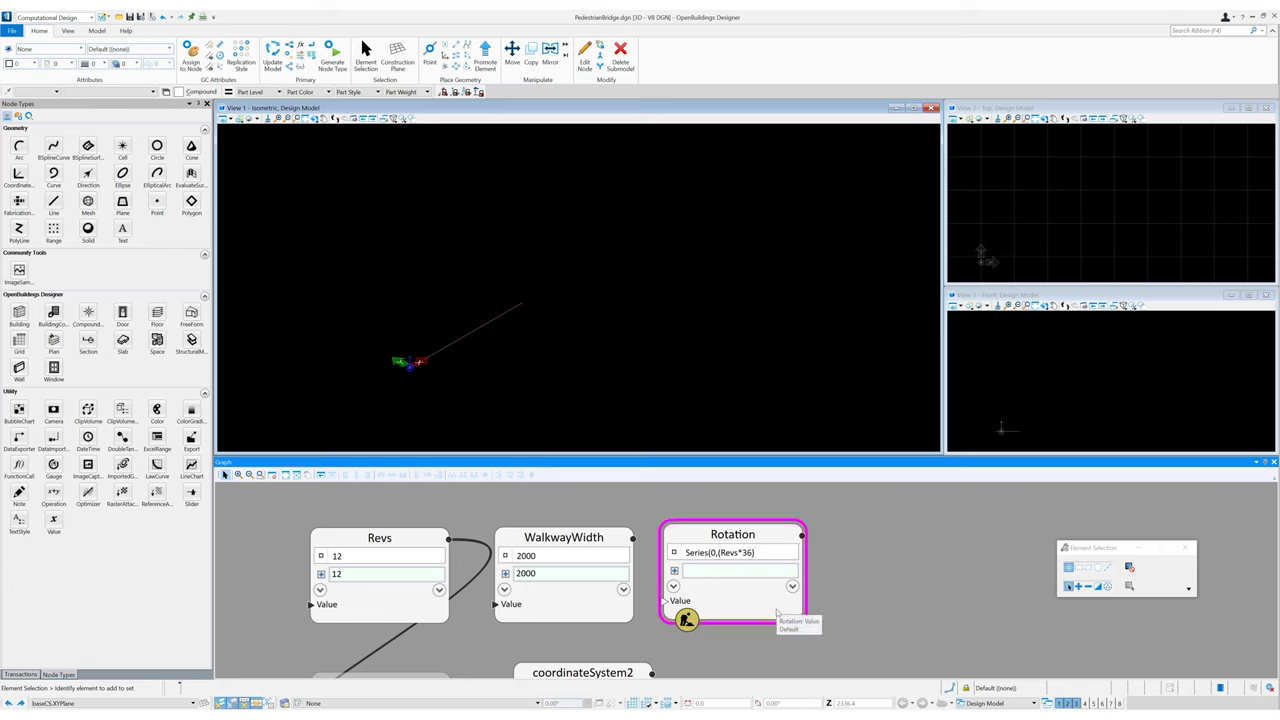
text(,10))
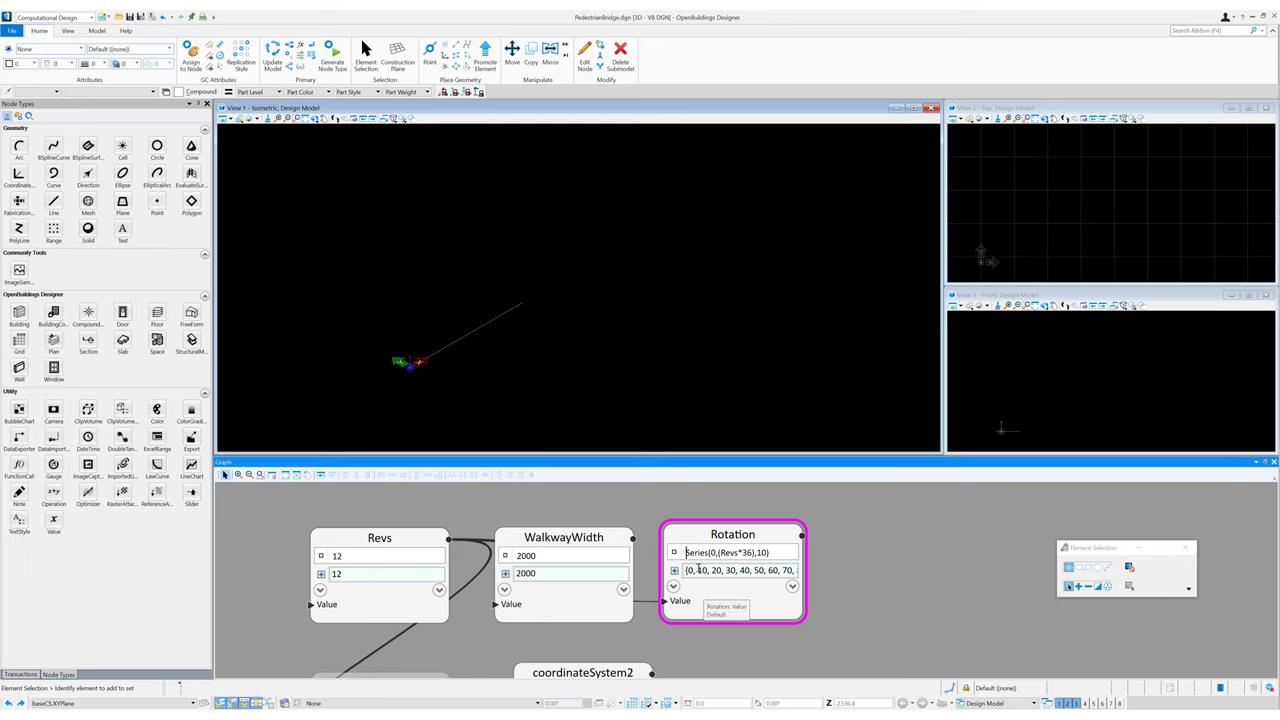
Step: Examine the expanded list of values in the Rotation node and collapse it again
click(674, 570)
click(846, 594)
middle_drag(851, 585, 831, 547)
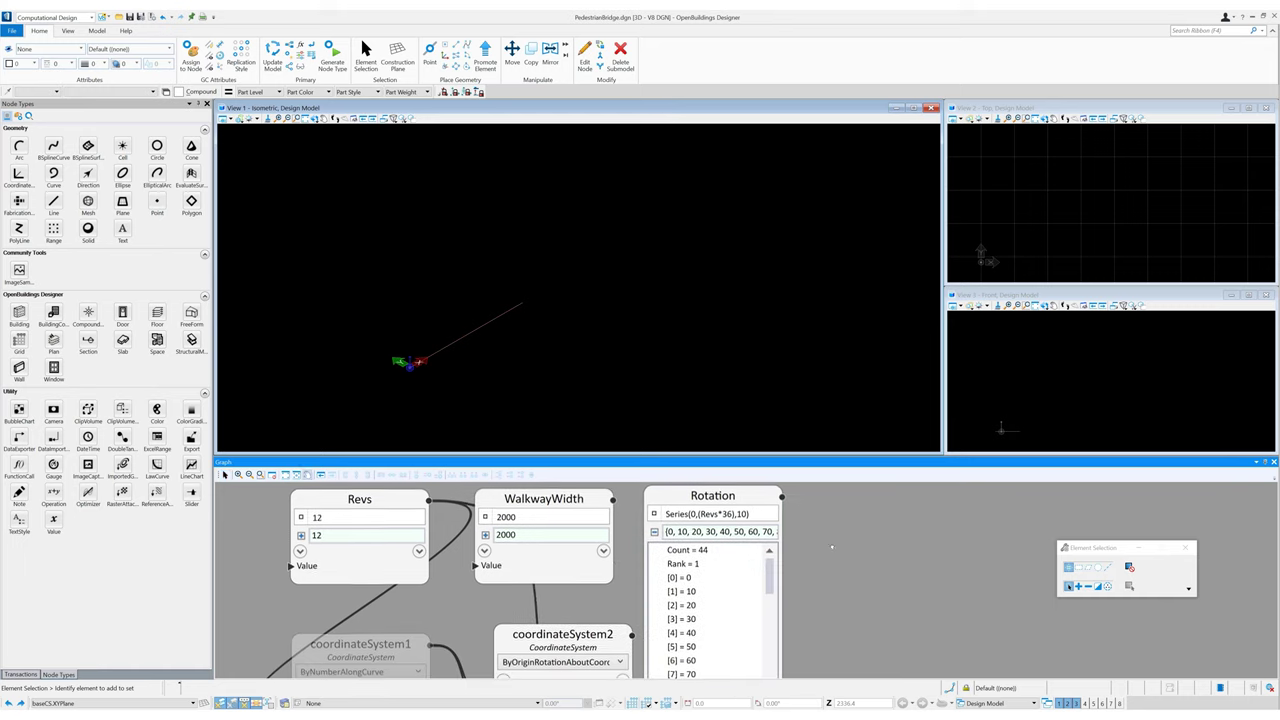
scroll(831, 560, down, 3)
drag(800, 573, 796, 642)
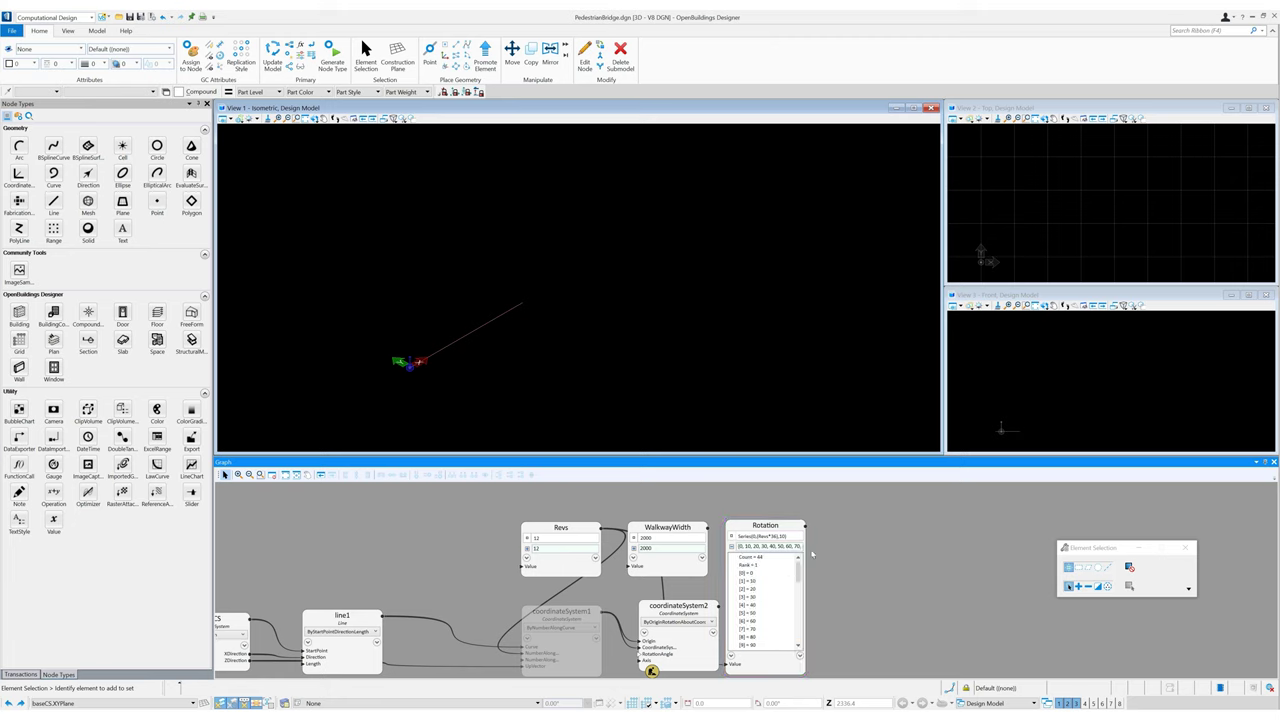
click(731, 546)
middle_drag(854, 588, 842, 561)
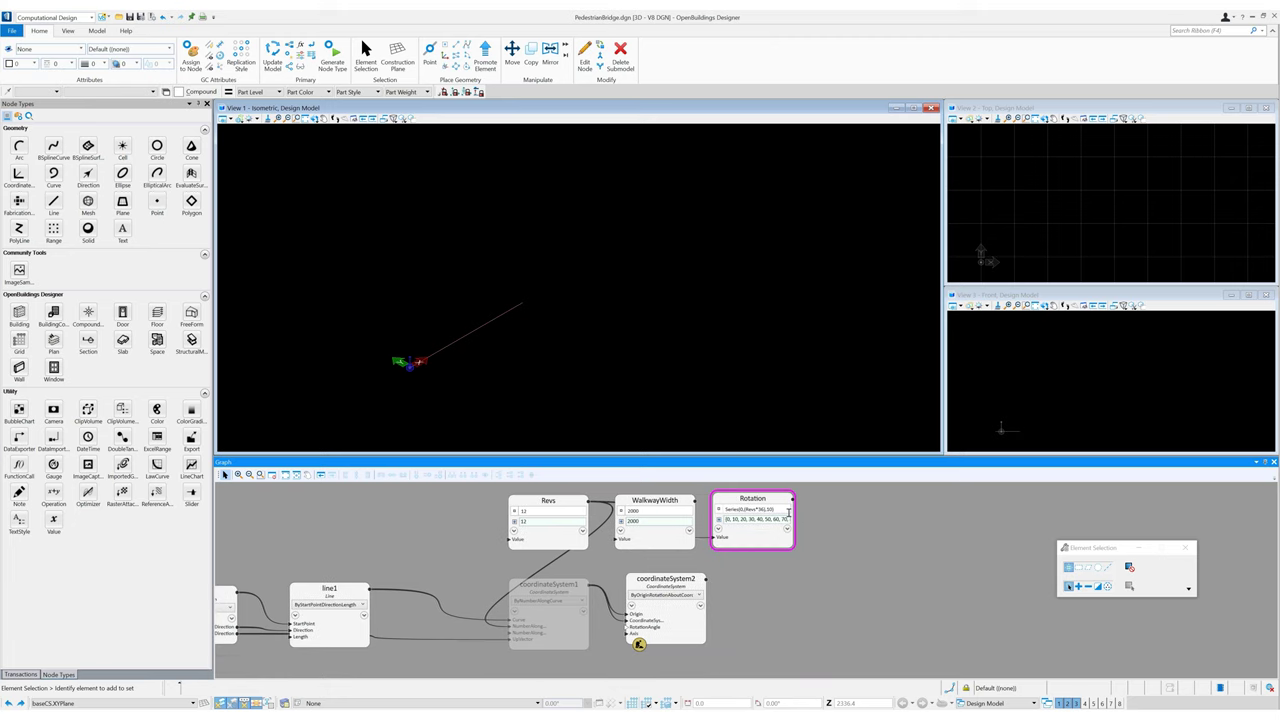
Step: Feed Rotation into coordinateSystem2's RotationAngle input and correct the Rotation expression to Series(0,(Revs*360),10)
drag(628, 626, 628, 627)
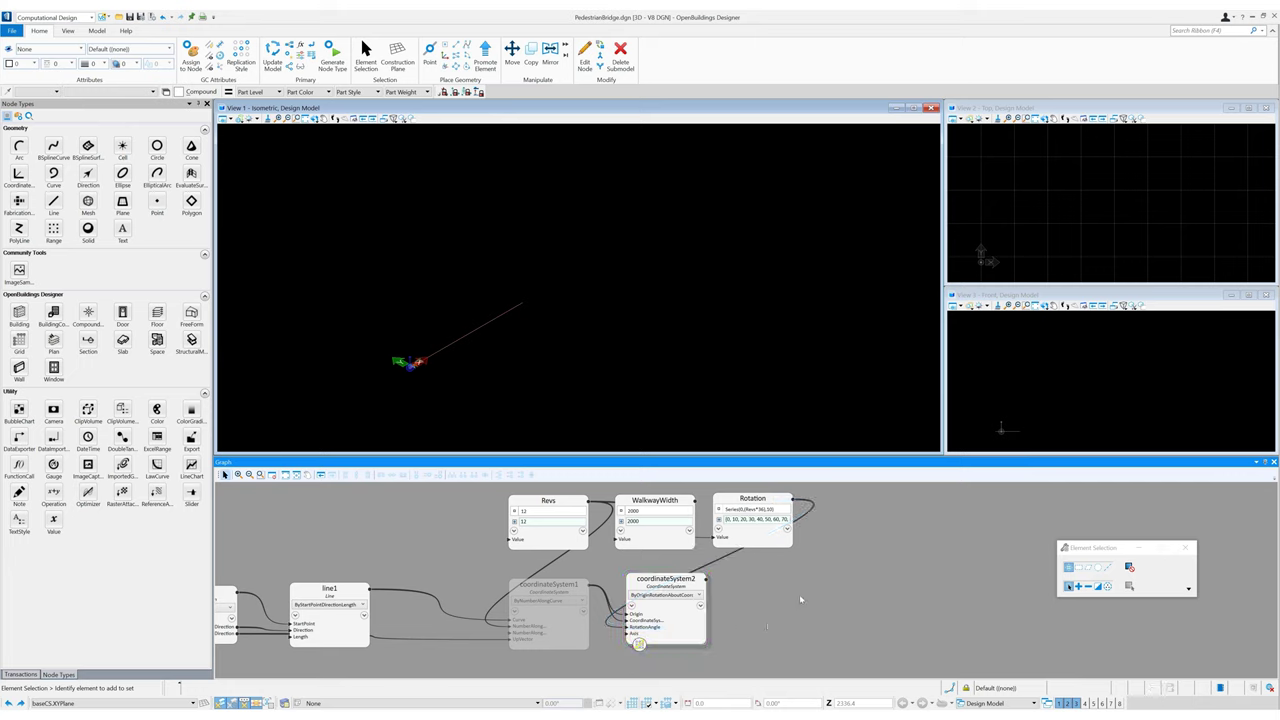
text())
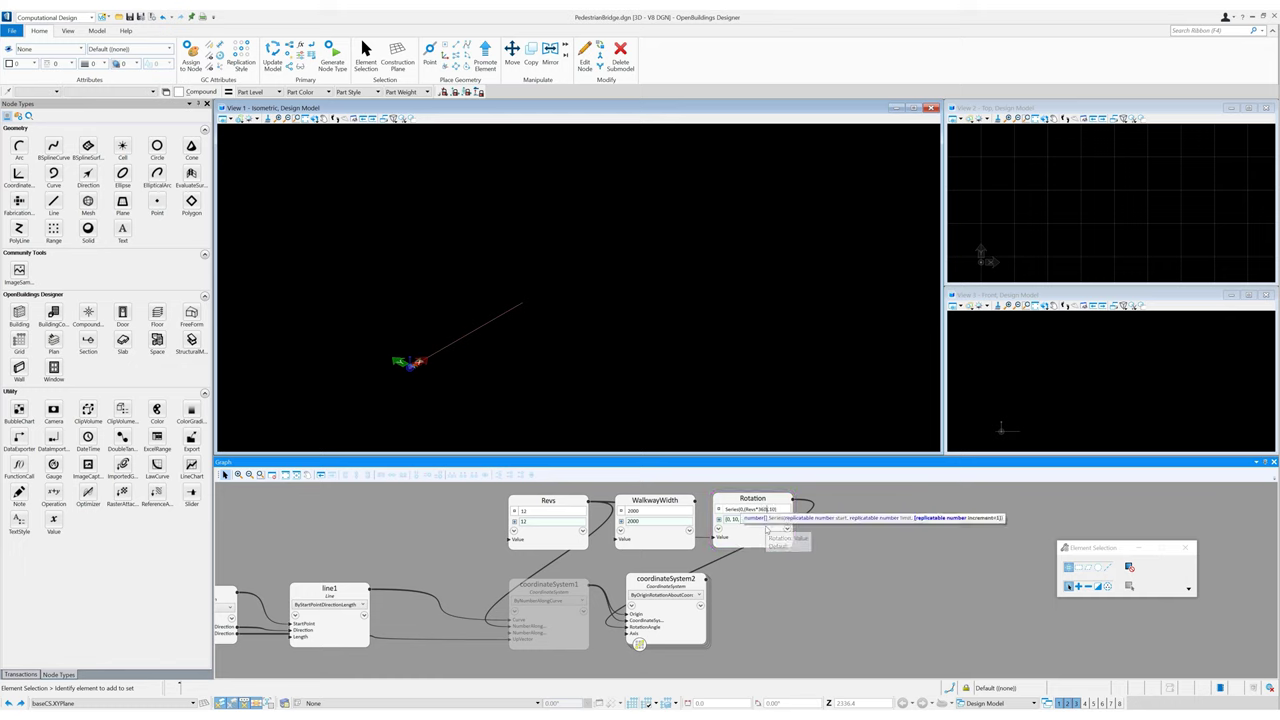
key(Return)
scroll(450, 346, up, 8)
scroll(778, 178, down, 3)
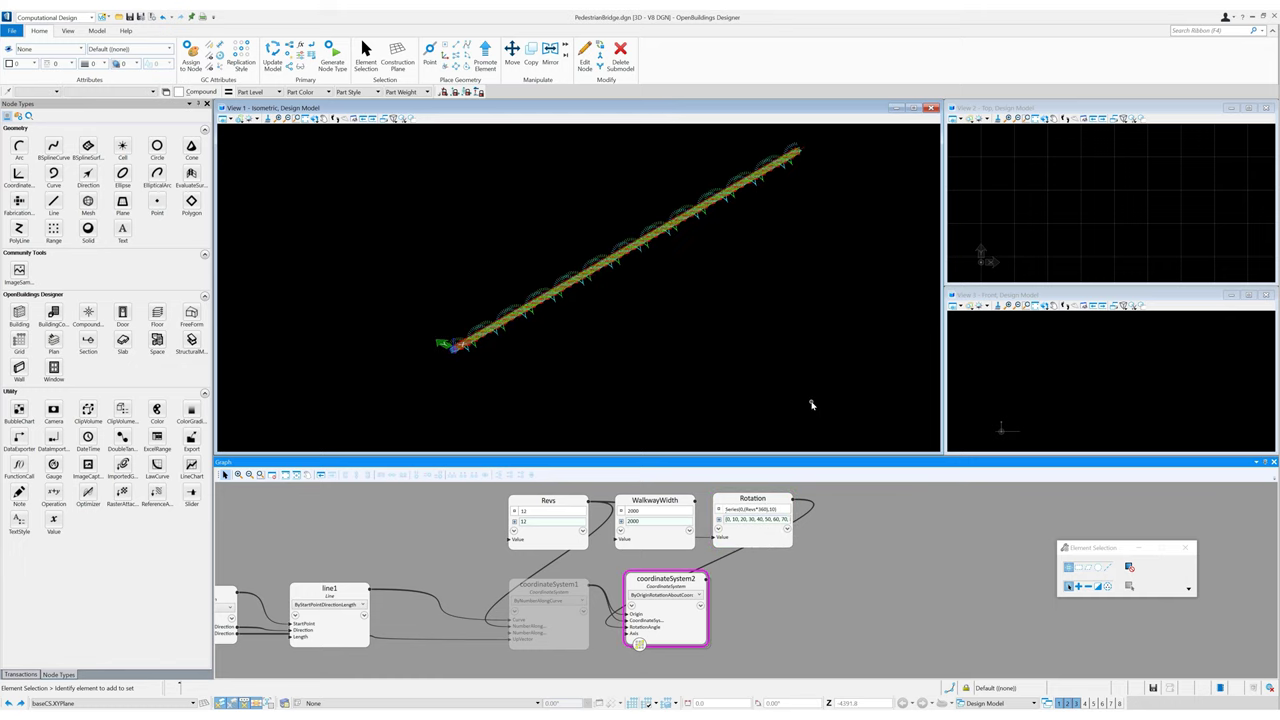
Step: Hide the geometry of the coordinateSystem2 node in the views
scroll(591, 314, up, 3)
mouse_move(561, 333)
shift+middle_down()
mouse_move(549, 317)
mouse_move(575, 335)
shift+middle_up()
right_click(703, 569)
click(705, 524)
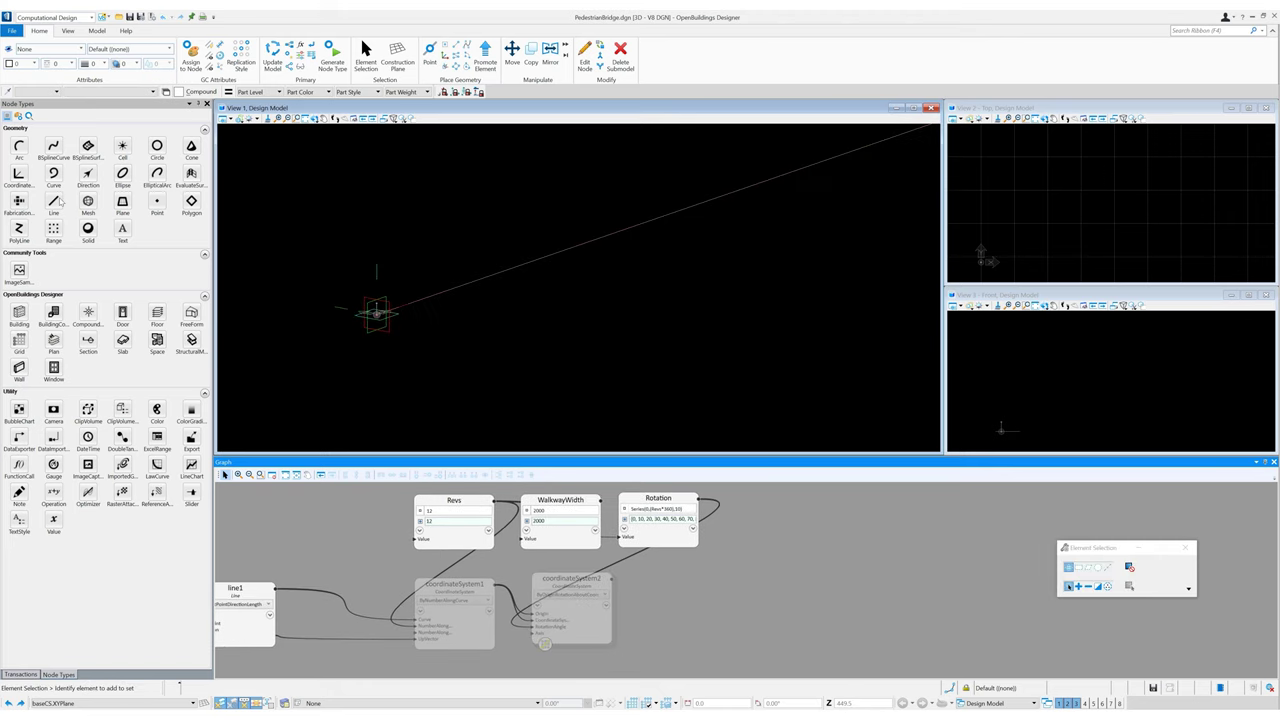
Step: Add a Line node beside coordinateSystem2 and set its technique to ByMidPointDirectionLength
click(696, 608)
click(680, 599)
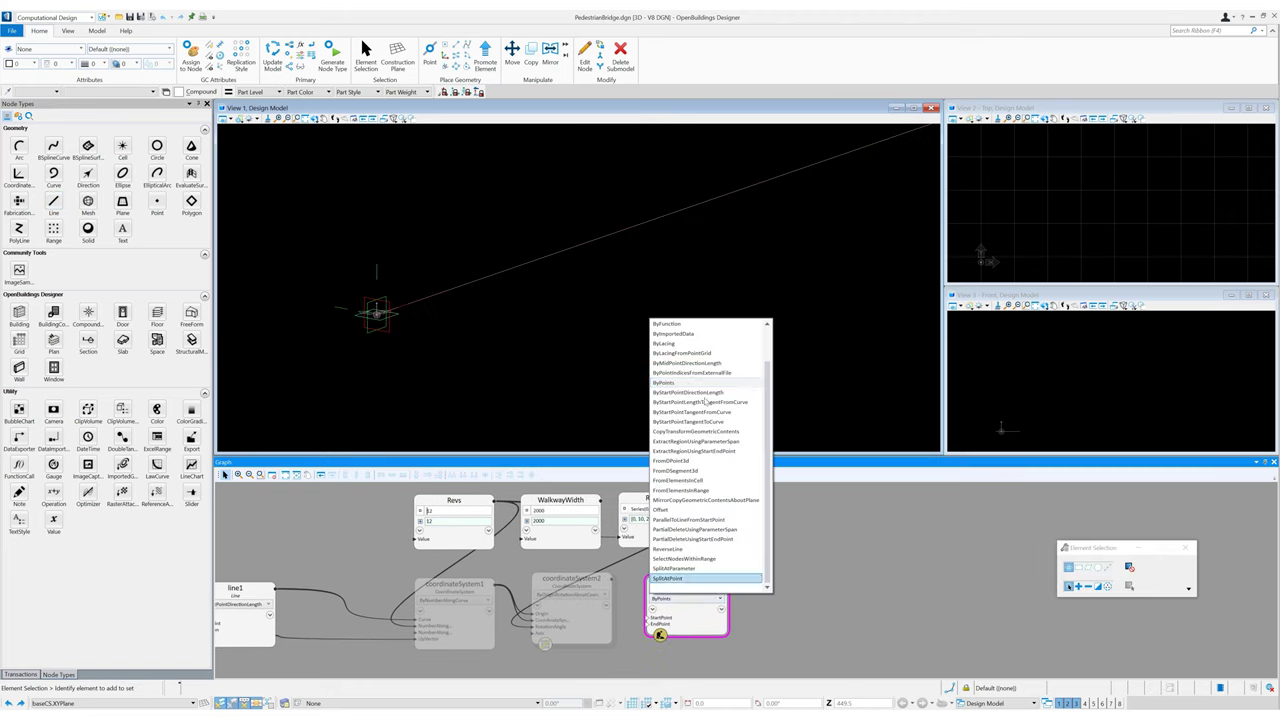
click(686, 363)
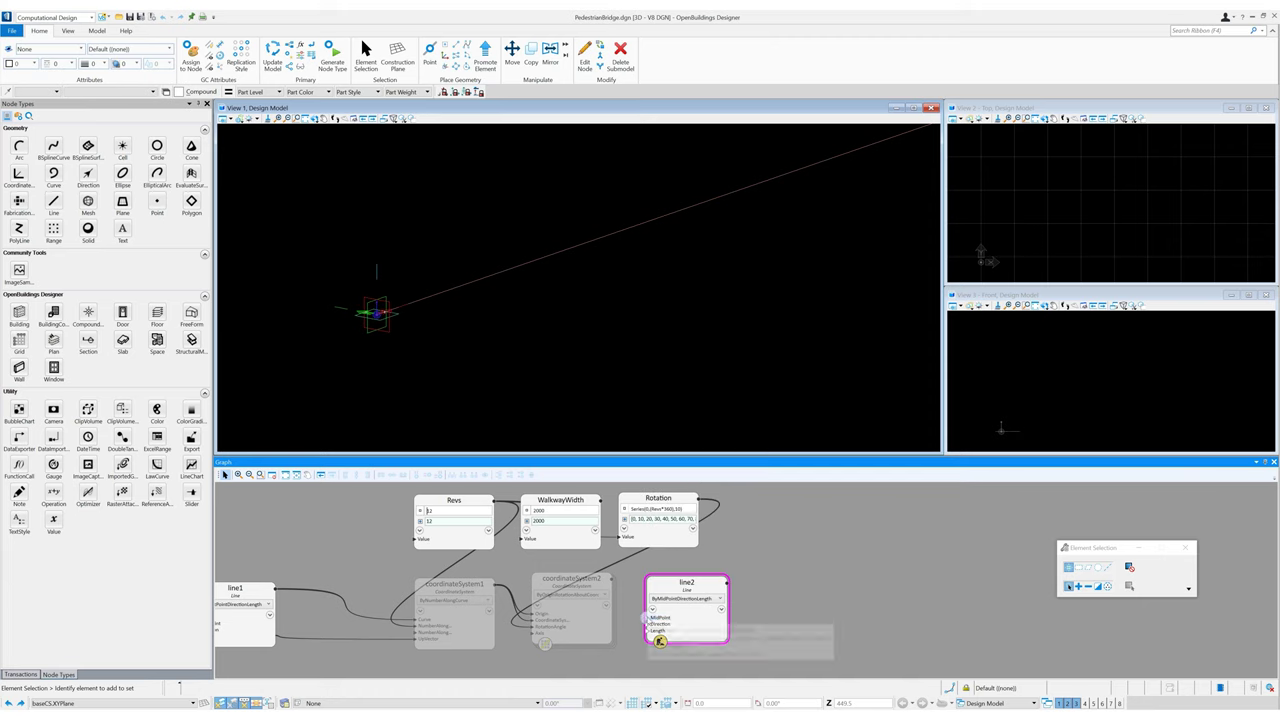
Step: Set line2's MidPoint to coordinateSystem2, its Direction to coordinateSystem2.YDirection and its Length to WalkwayWidth
drag(646, 618, 604, 585)
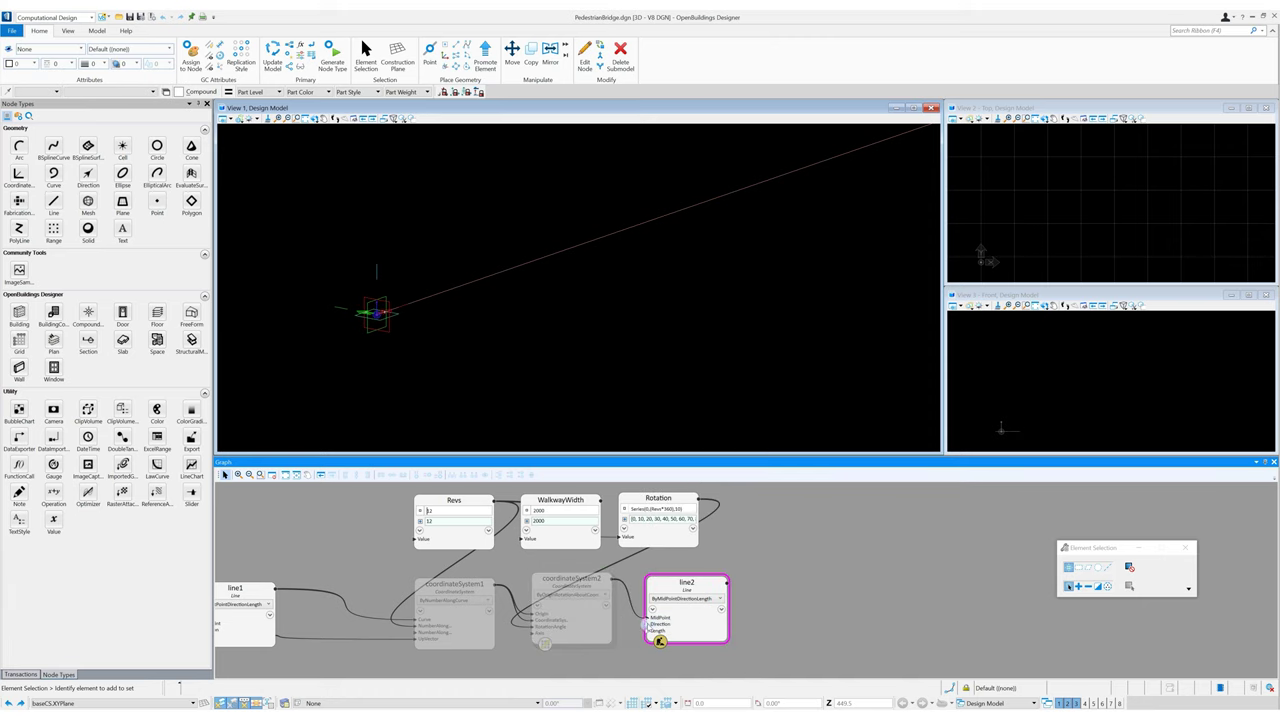
drag(648, 624, 605, 583)
click(668, 627)
text(.YDirection)
key(Return)
click(664, 631)
text(walkwayWidth)
key(Return)
key(Return)
Step: Add a BSplineCurve node beside line2 and set its technique to ByPoints
scroll(596, 233, down, 5)
shift+middle_drag(493, 250, 514, 273)
click(314, 118)
click(344, 140)
click(315, 119)
click(350, 174)
scroll(900, 590, down, 2)
middle_drag(900, 590, 637, 556)
drag(53, 148, 600, 542)
click(599, 541)
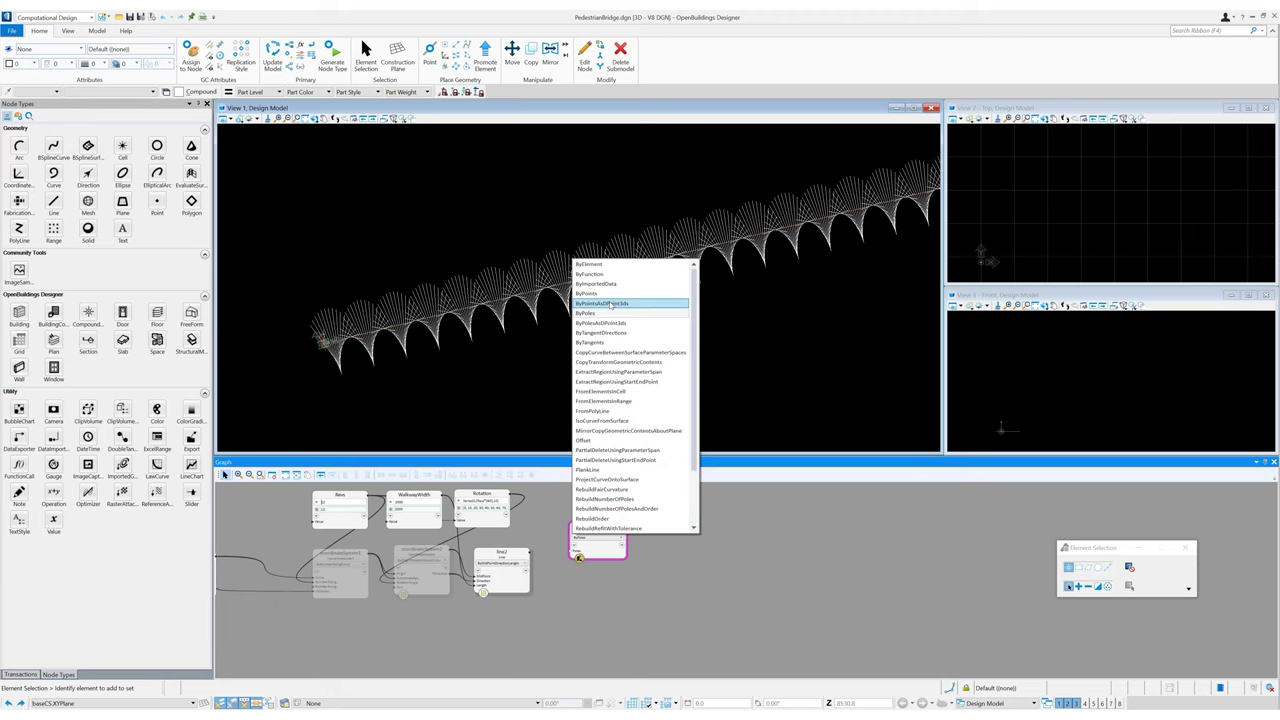
click(620, 312)
Step: Set bsplineCurve1's Points input to line2.StartPoint
drag(570, 552, 529, 553)
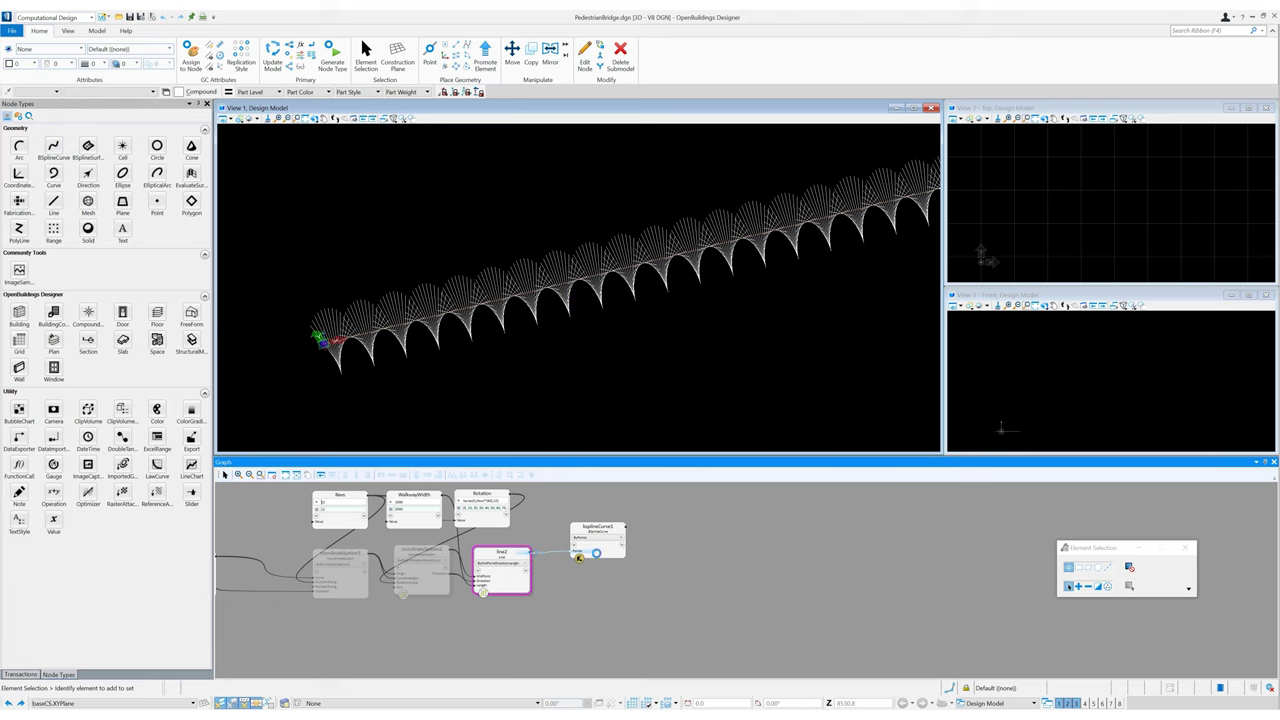
click(631, 554)
text(.StartPoint)
key(Return)
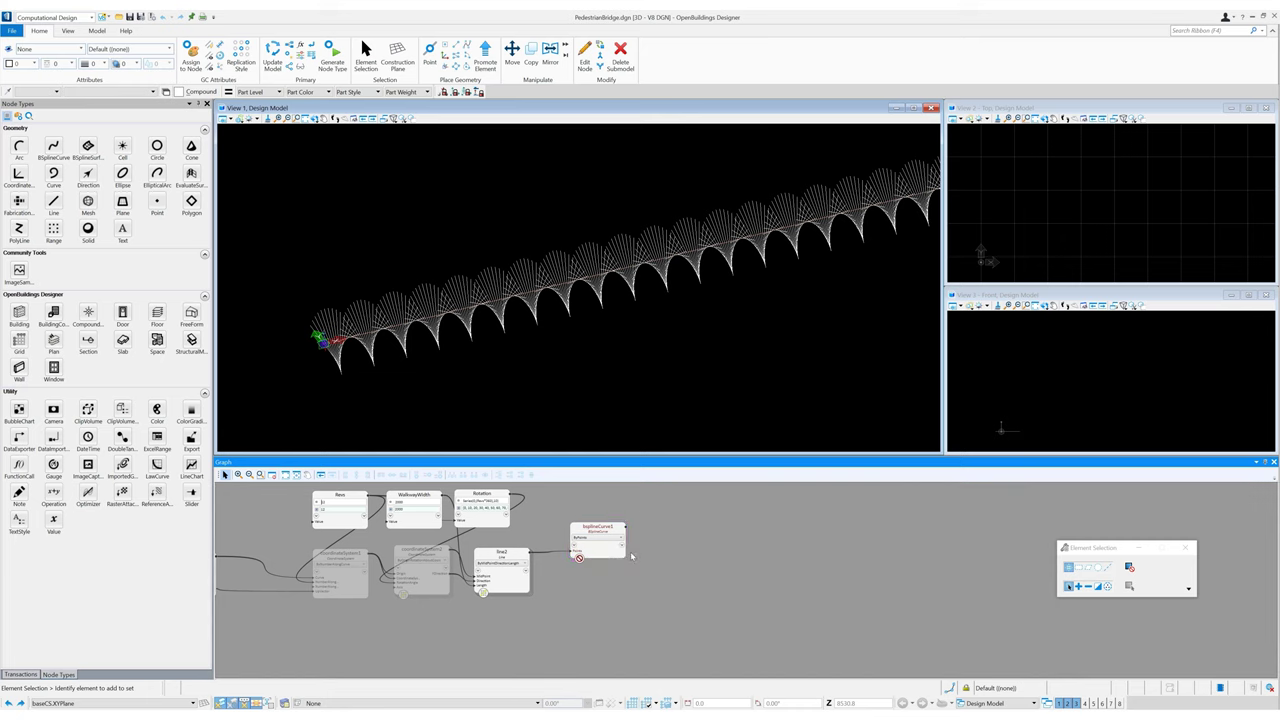
click(315, 119)
click(345, 140)
shift+middle_drag(434, 323, 522, 242)
Step: Duplicate bsplineCurve1 below the original and set the copy's Points input to line2's EndPoint
click(600, 532)
key(ctrl+c)
key(ctrl+v)
drag(601, 588, 591, 578)
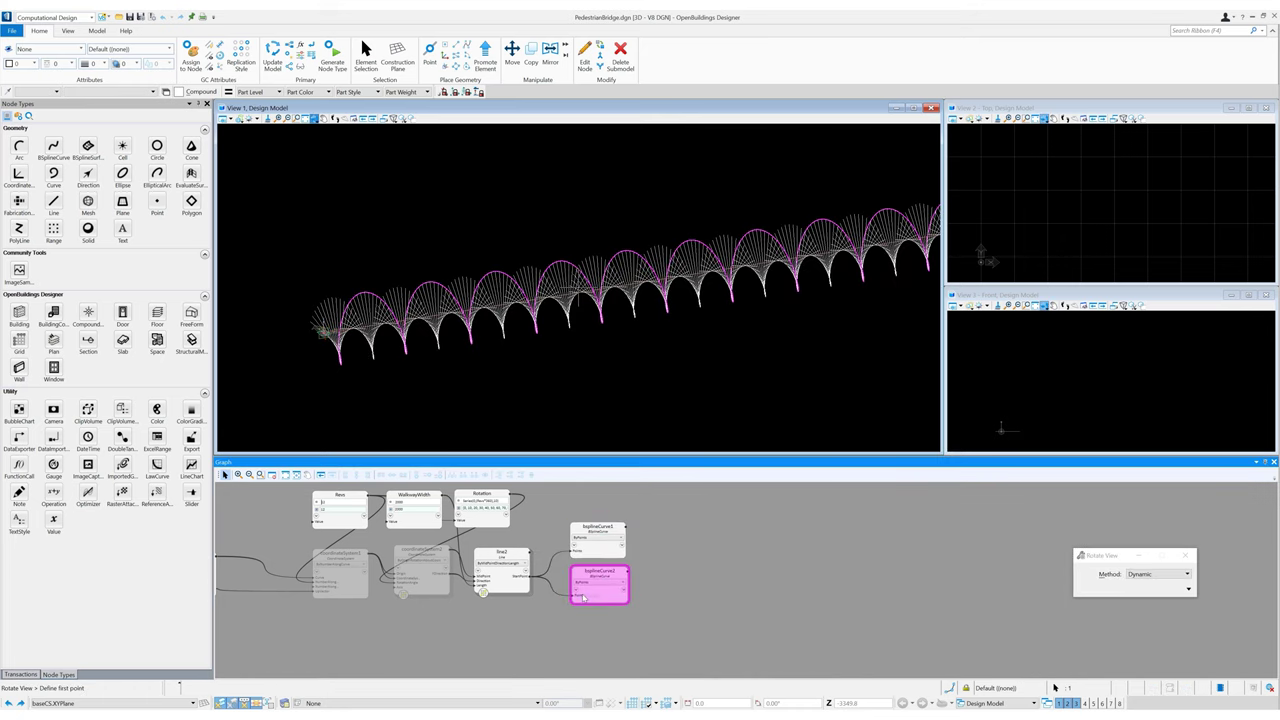
click(578, 595)
text(line2.end)
key(Return)
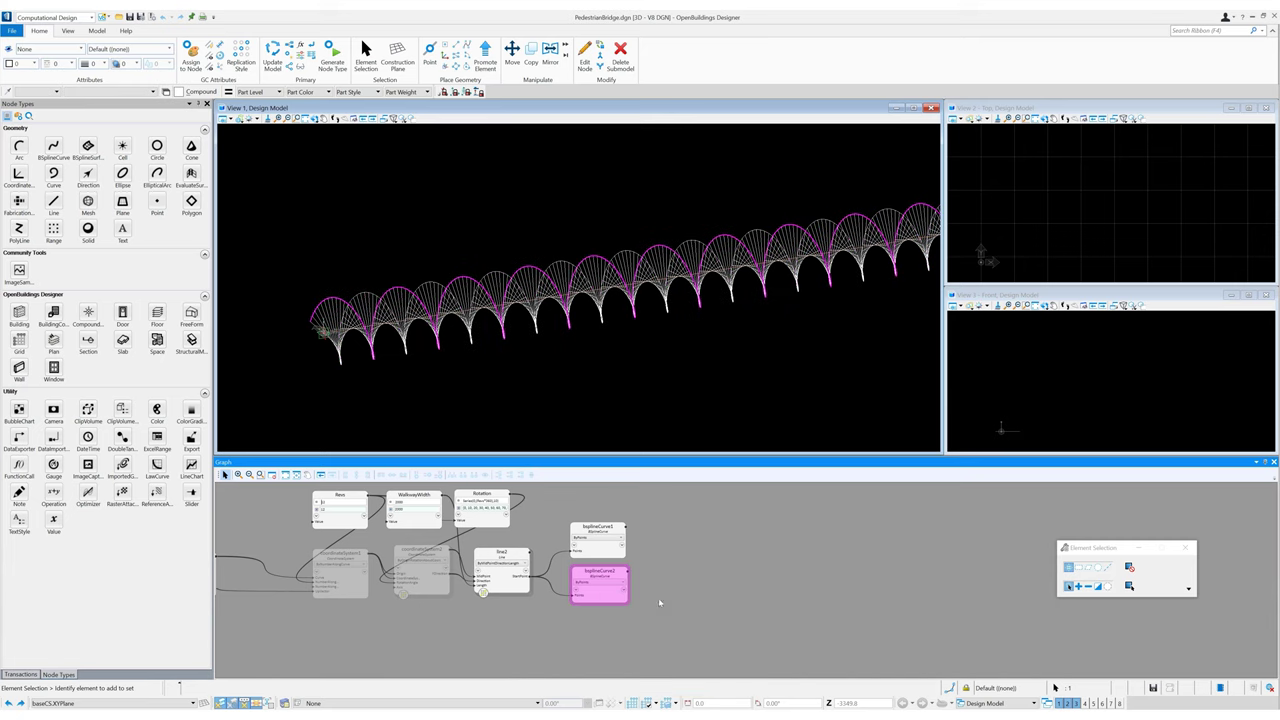
Step: Hide the geometry of the line2 node in the views
click(695, 597)
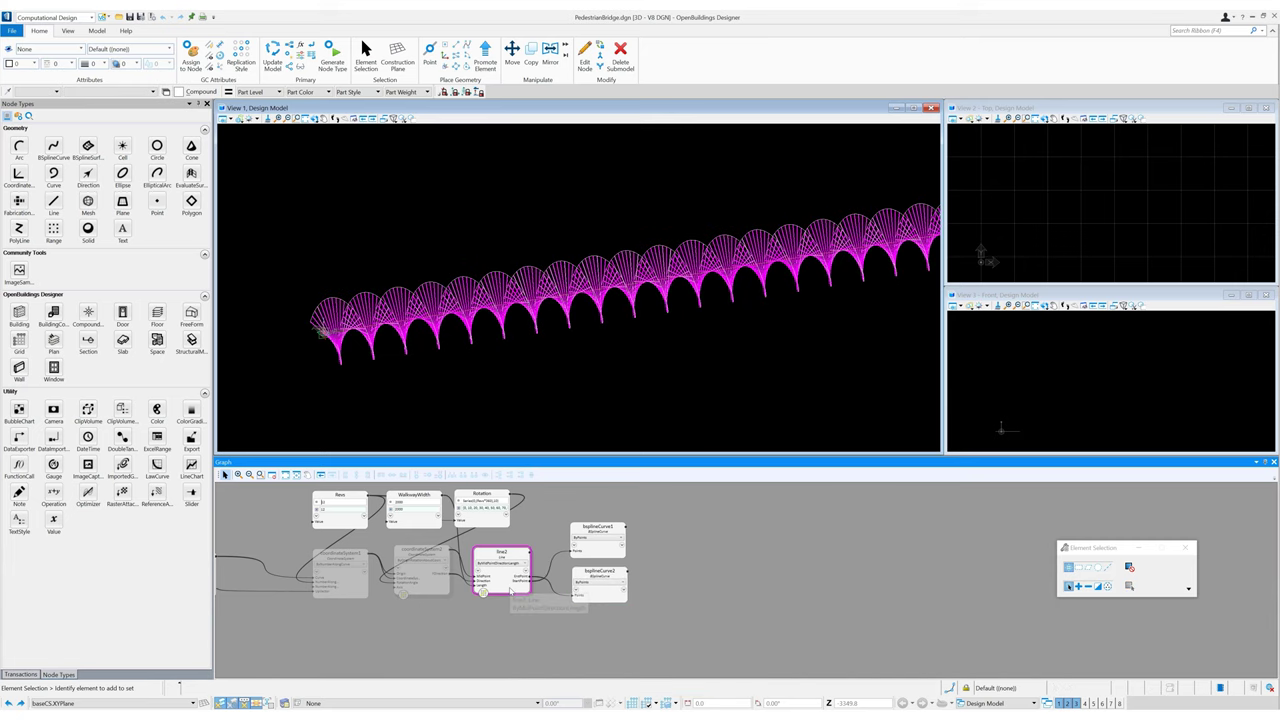
right_click(510, 586)
click(600, 480)
Step: Inspect the two helical curves in View 1 from the top and from rotated viewpoints
click(314, 120)
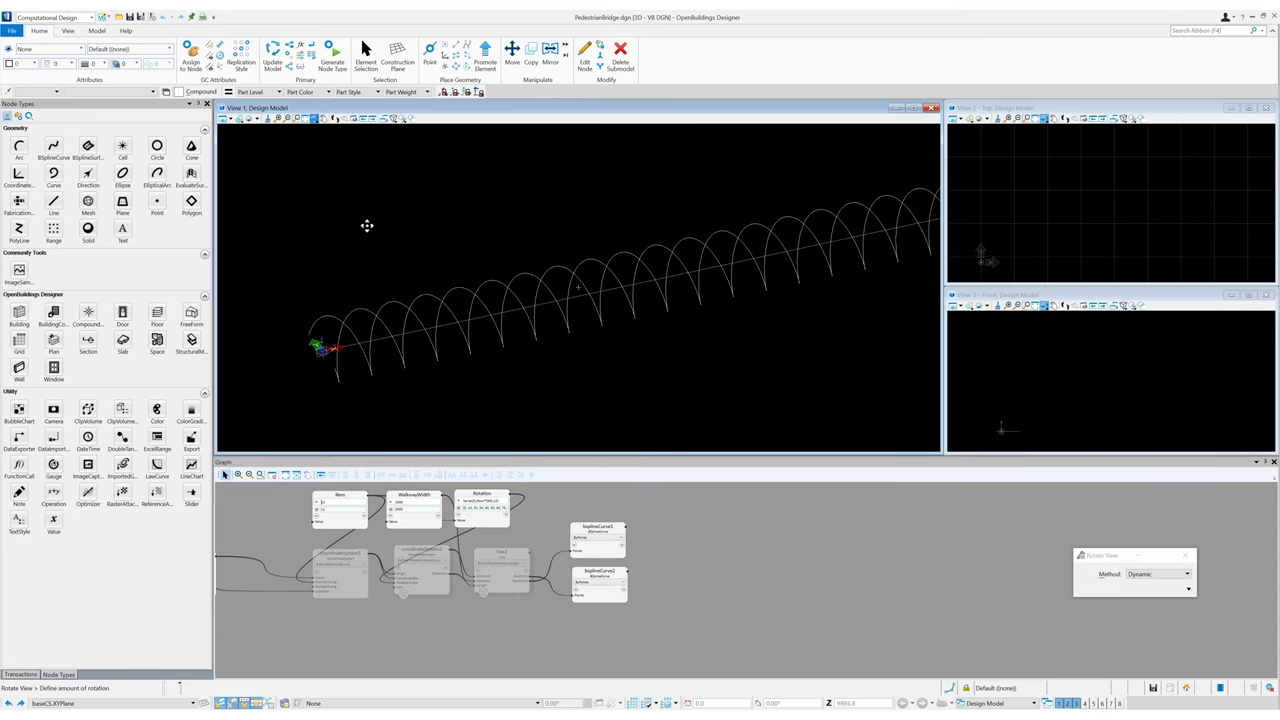
click(366, 225)
middle_drag(672, 577, 795, 560)
click(314, 119)
click(332, 141)
right_click(535, 249)
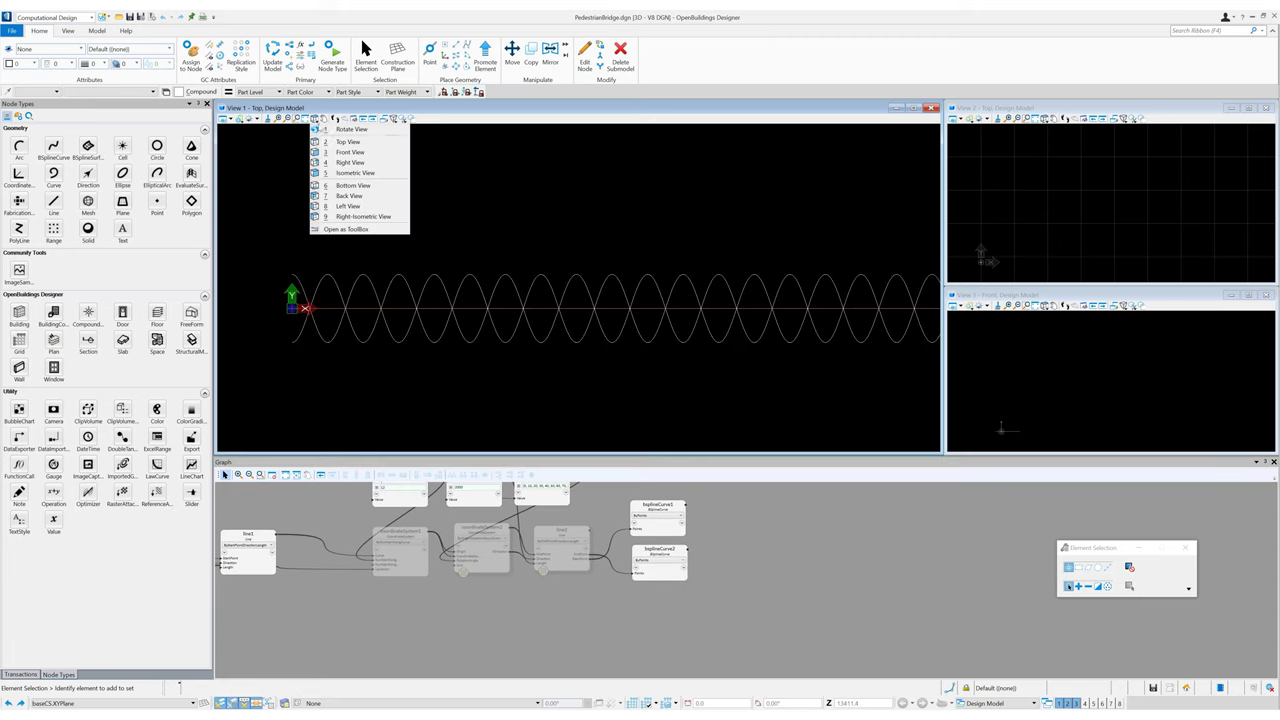
click(316, 120)
click(334, 131)
click(389, 354)
click(505, 205)
right_click(505, 205)
Step: Duplicate the coordinateSystem2, line2, bsplineCurve1 and bsplineCurve2 nodes together below the originals
middle_drag(690, 625, 661, 641)
drag(748, 624, 450, 543)
middle_drag(465, 600, 565, 569)
right_click(568, 552)
click(605, 500)
right_click(549, 611)
click(588, 617)
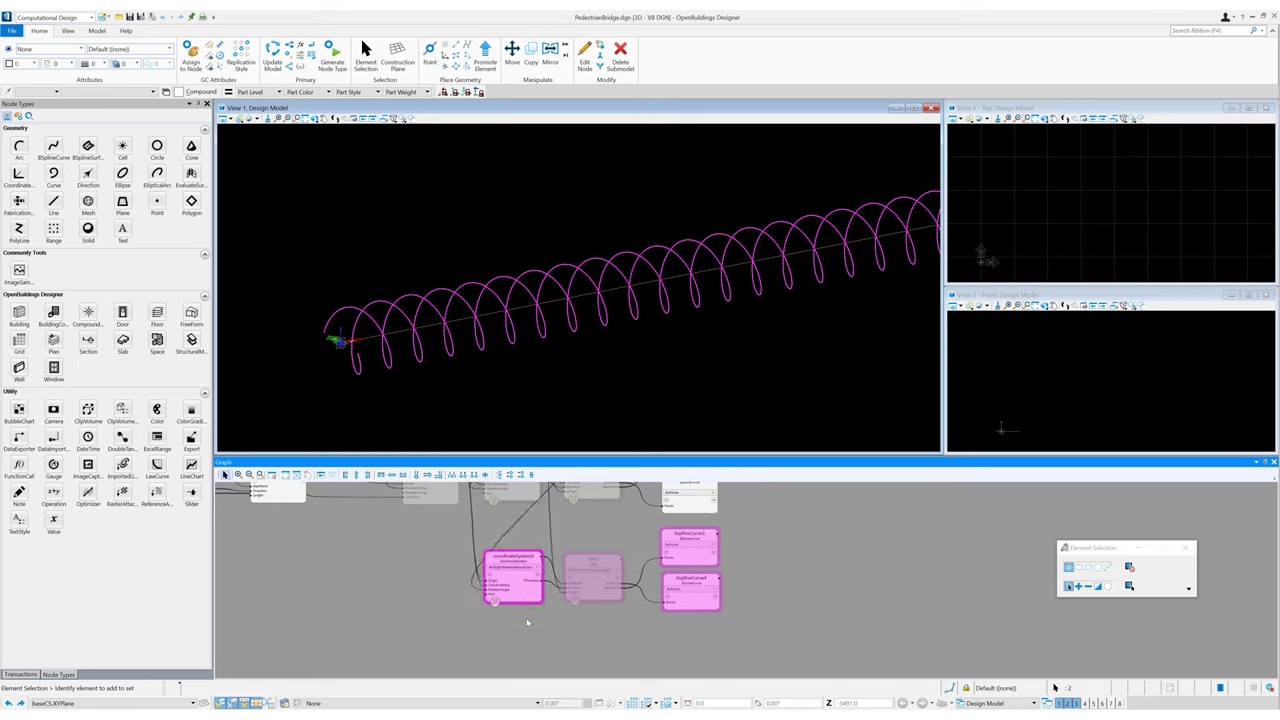
click(552, 633)
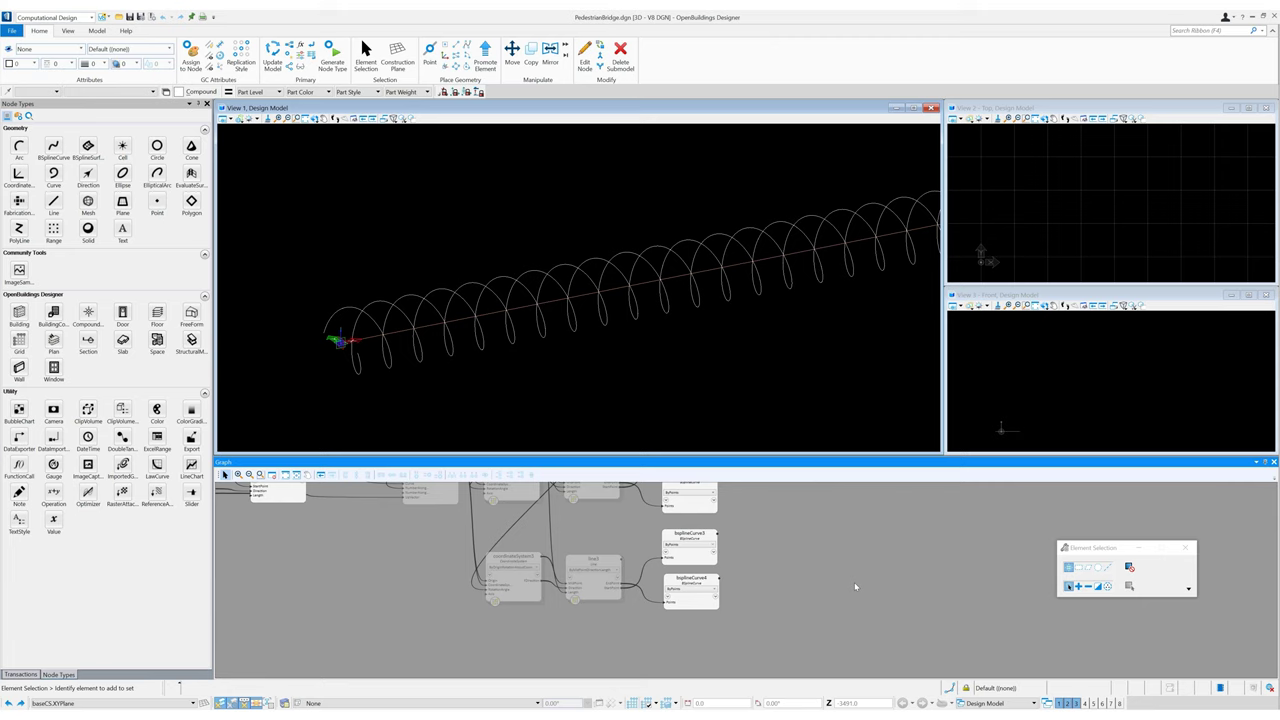
Step: Make the copied curves bsplineCurve3 and bsplineCurve4 wind in the opposite direction to the original pair
middle_drag(453, 552, 484, 597)
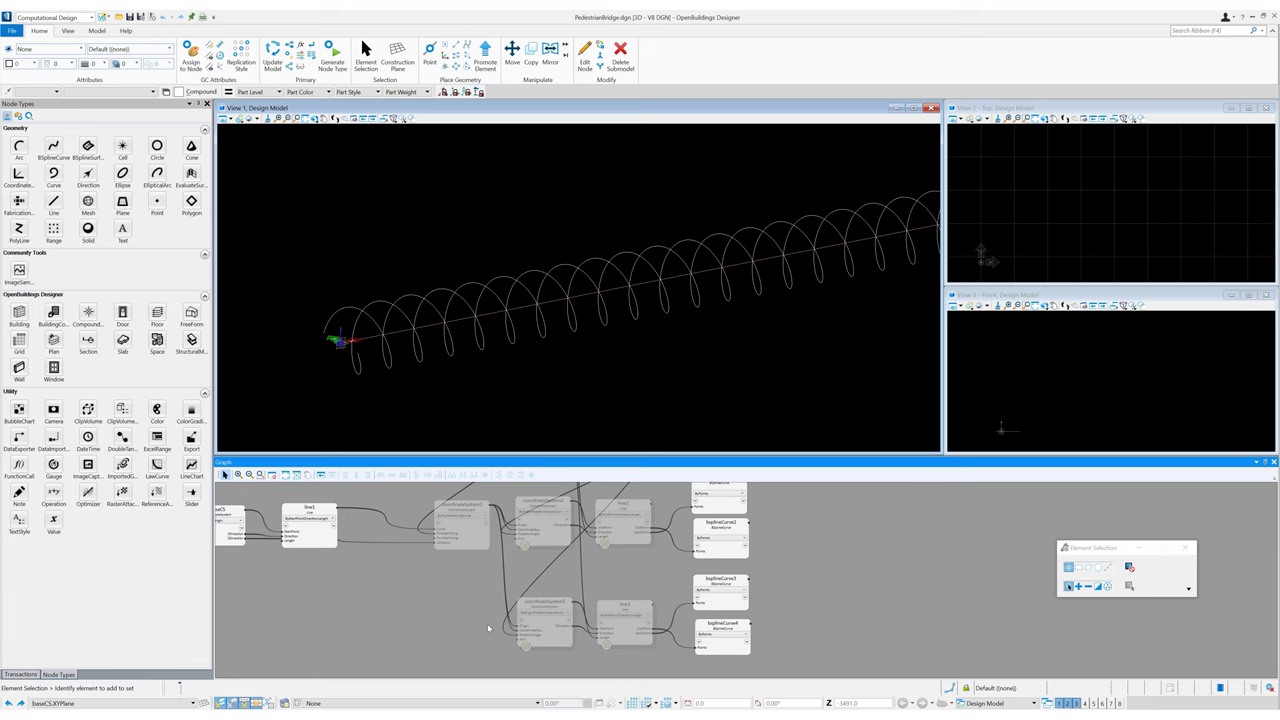
click(726, 598)
ctrl+click(724, 645)
right_click(725, 601)
click(770, 342)
click(943, 549)
Step: Examine the crossing helical curves in View 1 from several rotated viewpoints
click(314, 119)
click(325, 237)
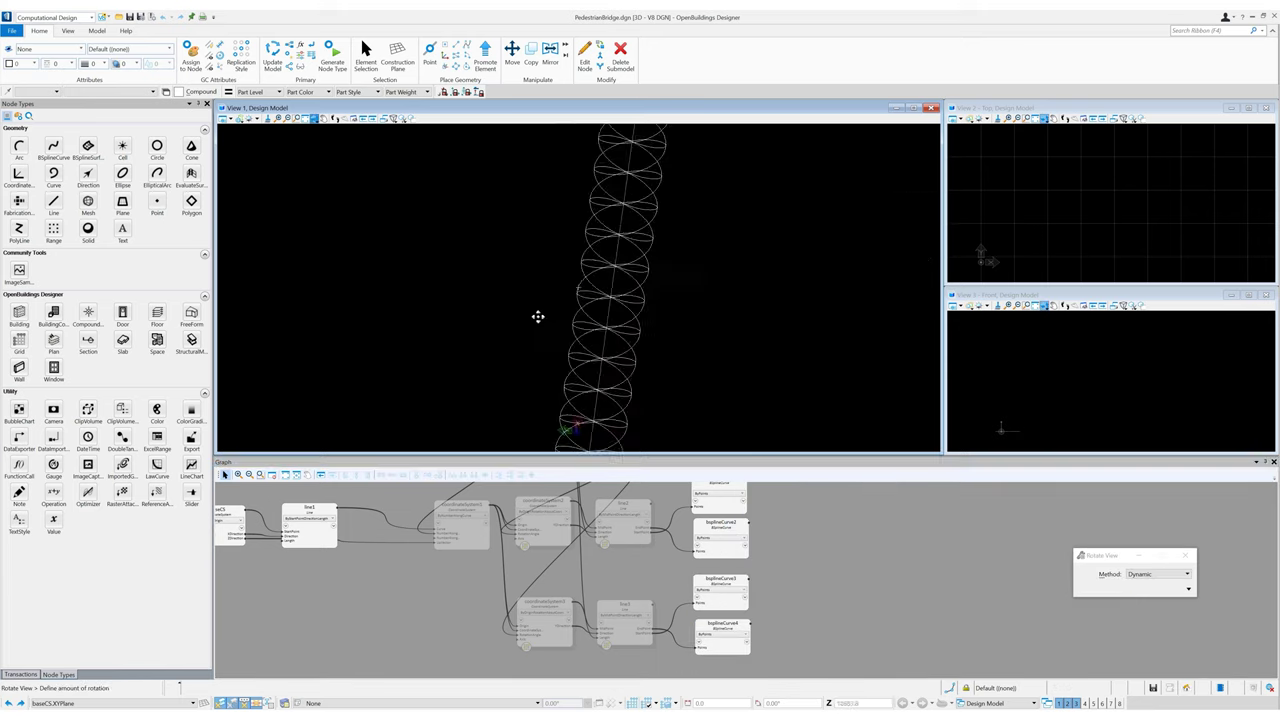
right_click(510, 295)
click(314, 119)
click(340, 140)
shift+middle_drag(336, 204, 259, 233)
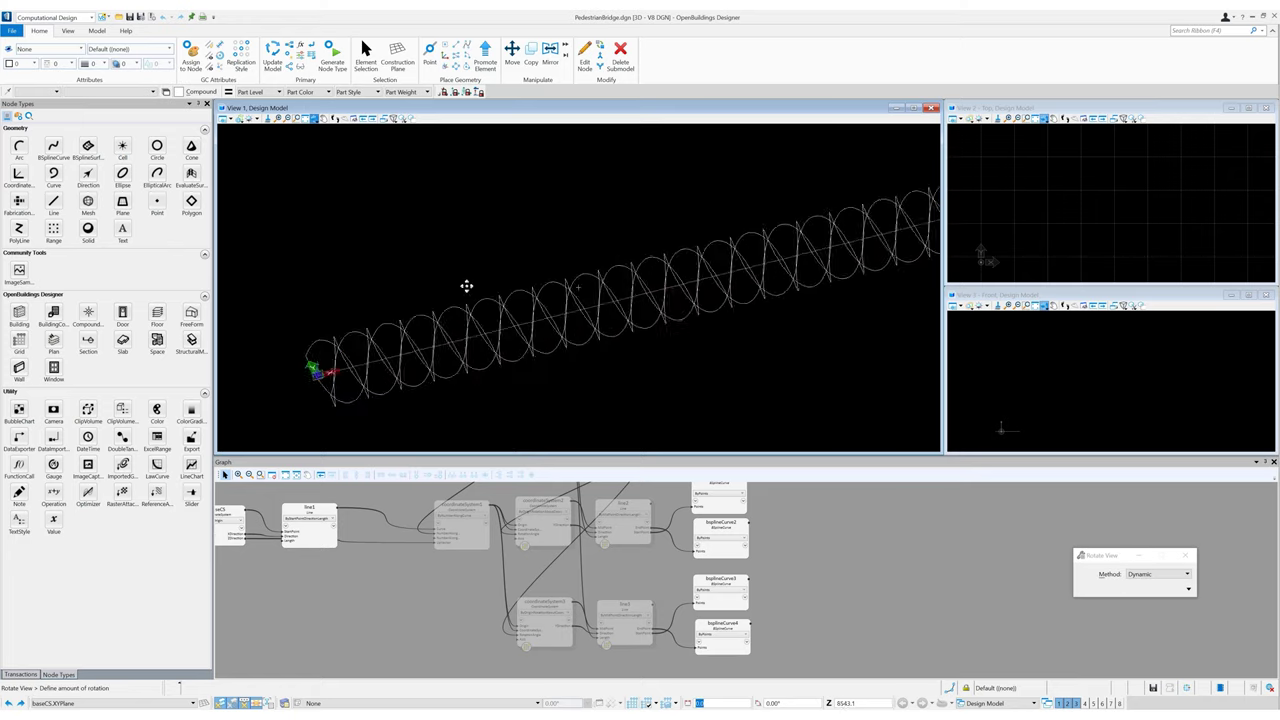
click(637, 316)
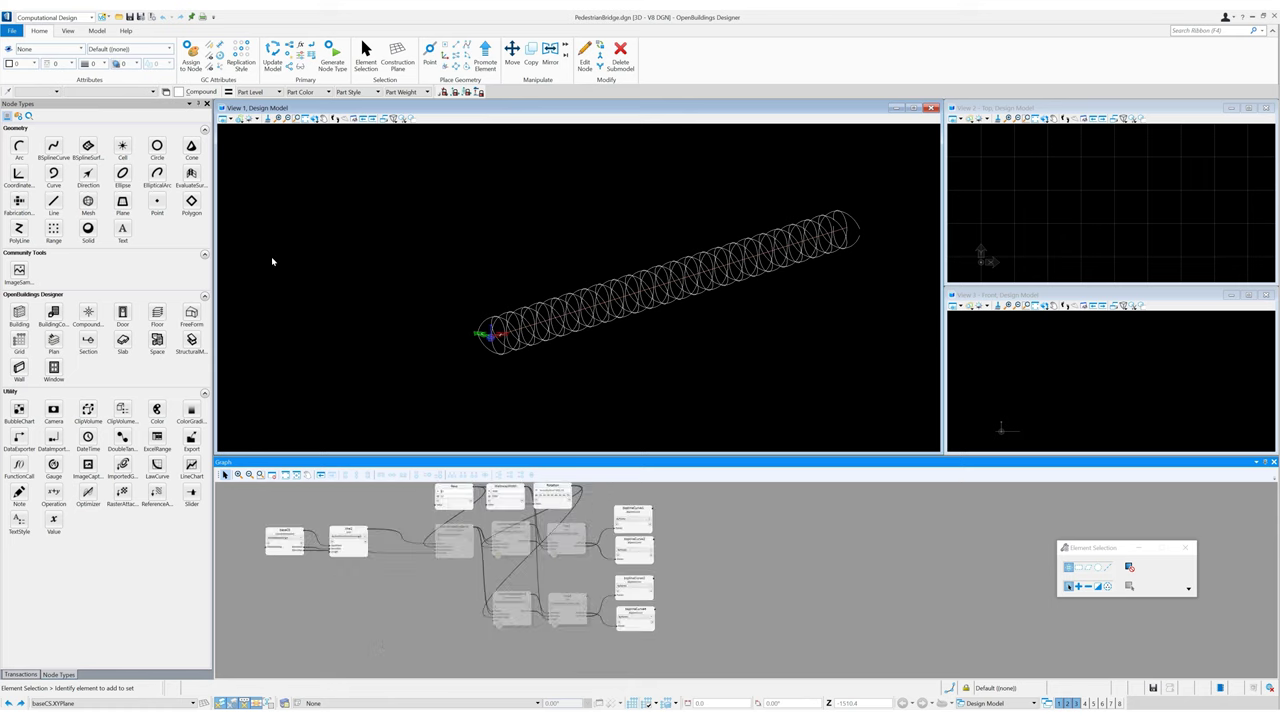
Step: Add a BSplineSurface node beside the curve nodes and set its technique to SweepRectangleAlongPath
click(88, 147)
click(712, 560)
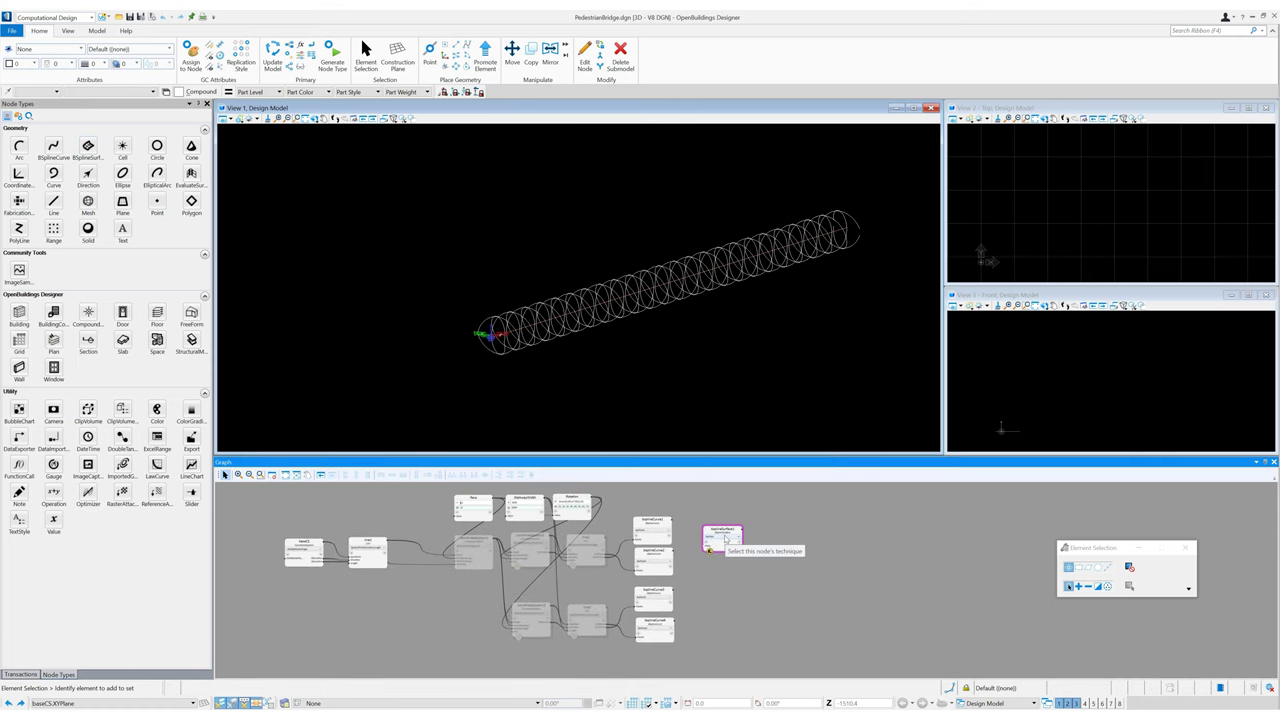
scroll(758, 488, down, 4)
click(758, 489)
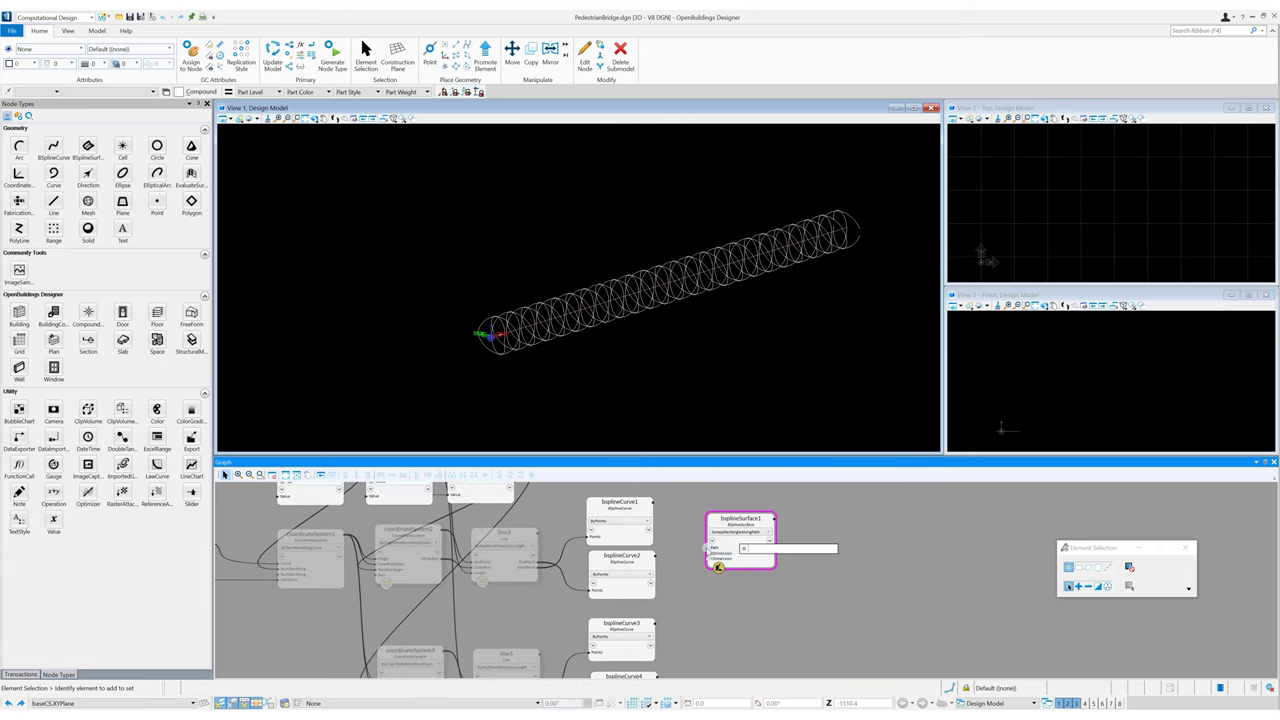
Step: Set bsplineSurface1's Path input to the four B-spline curves and fill in its XDimension and YDimension
scroll(690, 587, down, 3)
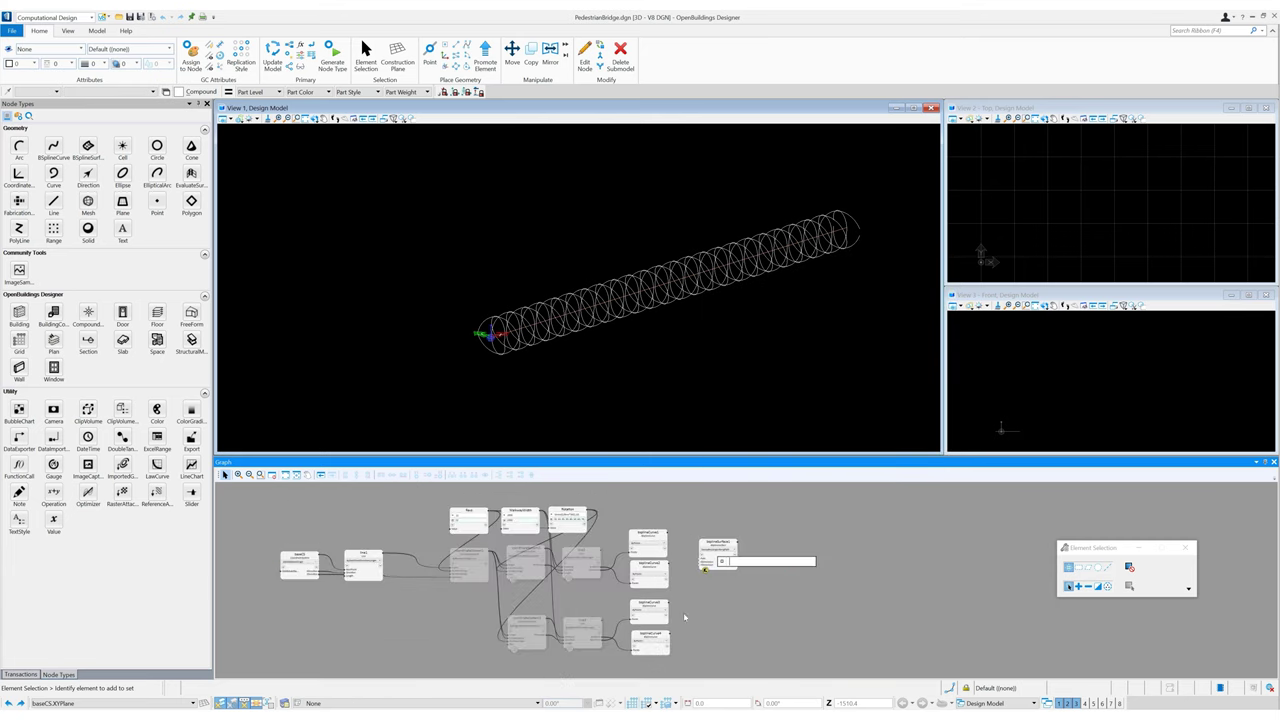
scroll(720, 558, up, 3)
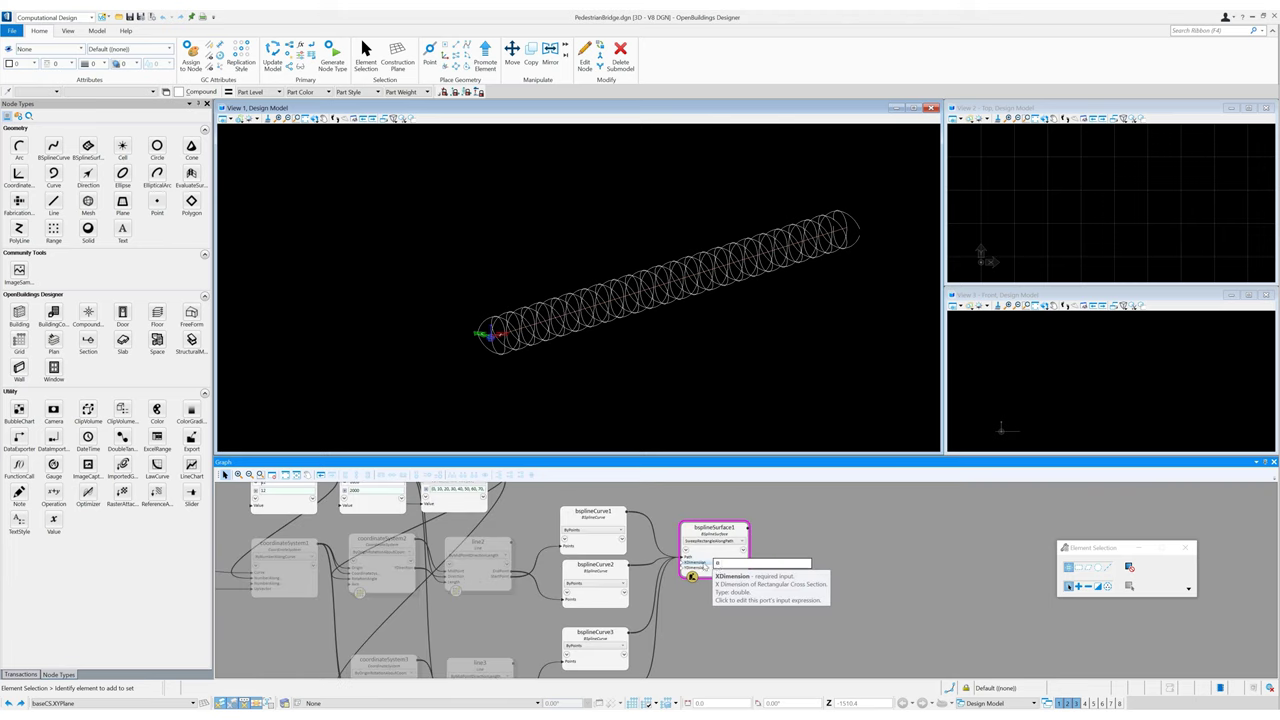
key(Return)
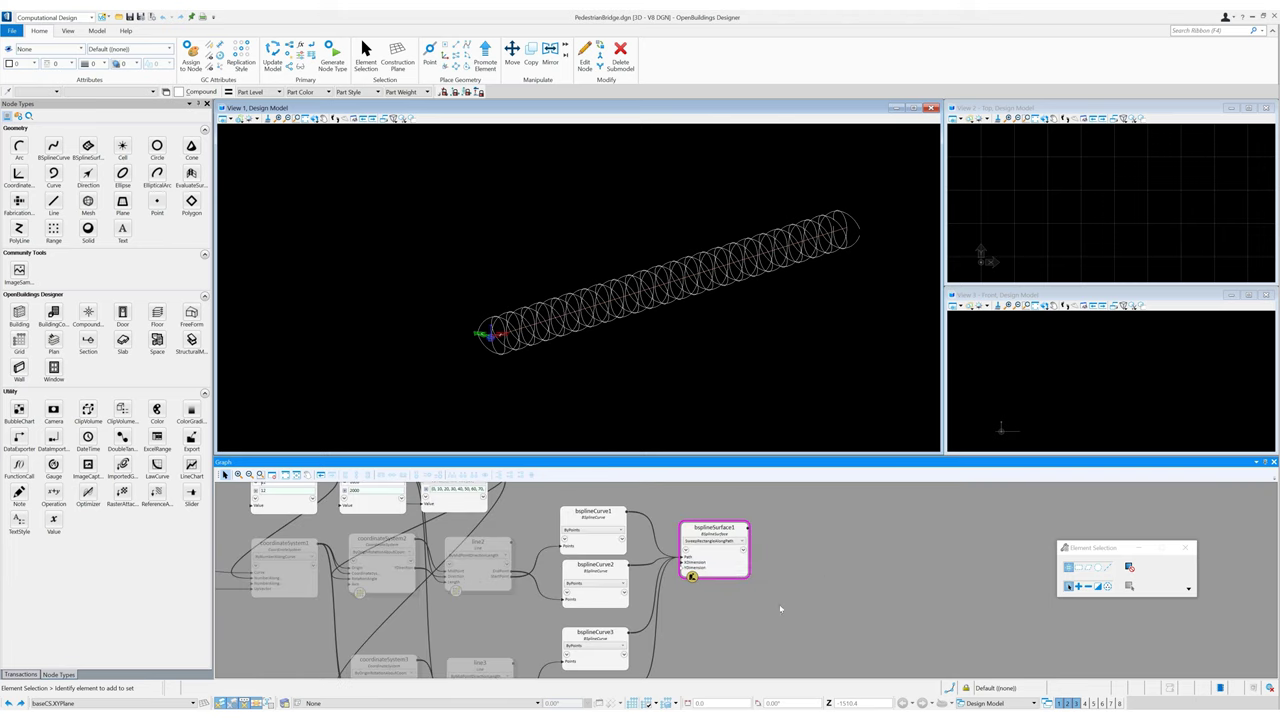
Step: Set View 1 to a display style that draws the swept helical members with black edges on a white background
scroll(530, 322, up, 6)
scroll(626, 381, down, 6)
shift+right_click(606, 288)
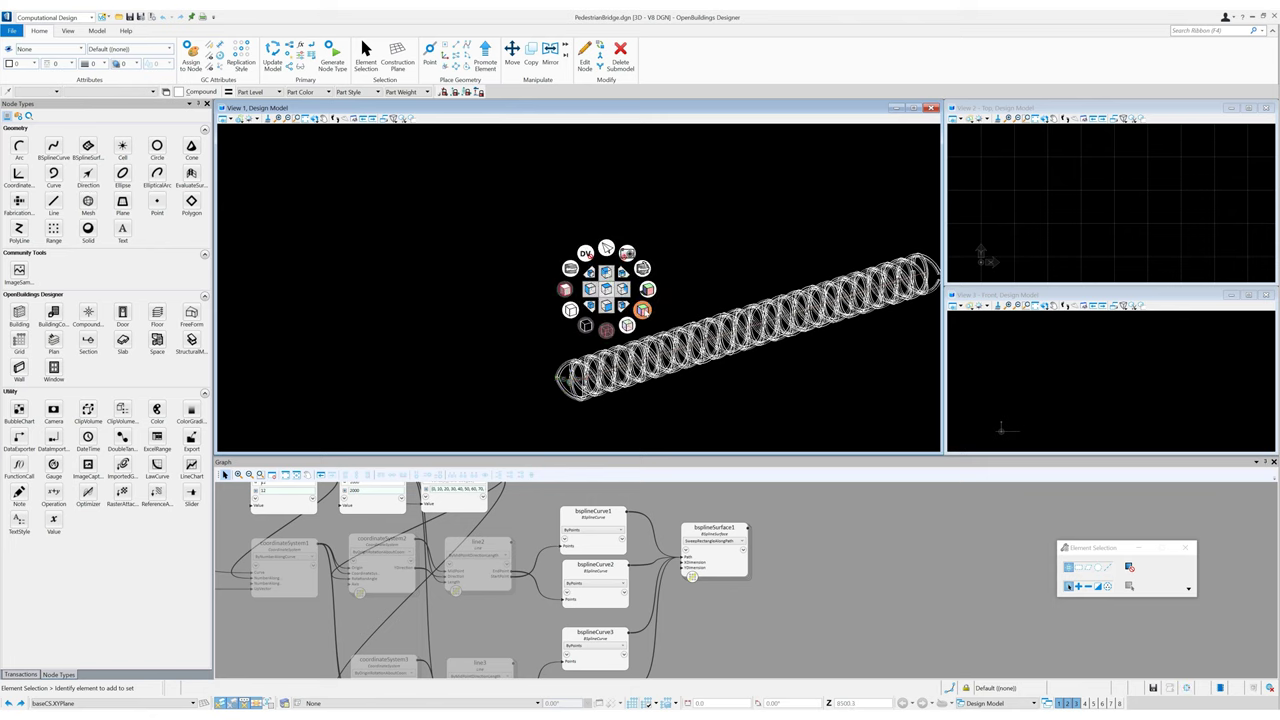
click(642, 310)
key(Escape)
scroll(654, 378, up, 6)
shift+middle_drag(354, 186, 697, 316)
scroll(698, 317, down, 6)
scroll(748, 592, up, 3)
Step: Drive bsplineSurface1's XDimension with a RibbonWidth variable of 300
mouse_move(645, 611)
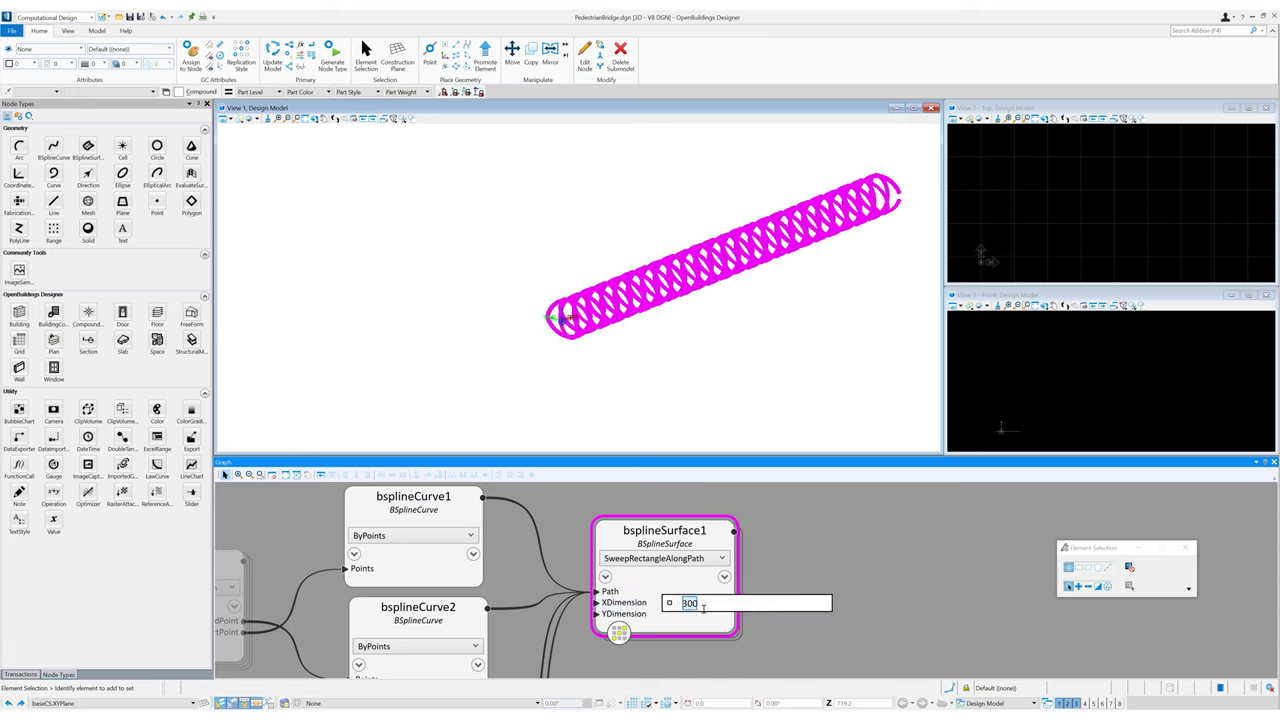
key(Return)
scroll(869, 618, down, 5)
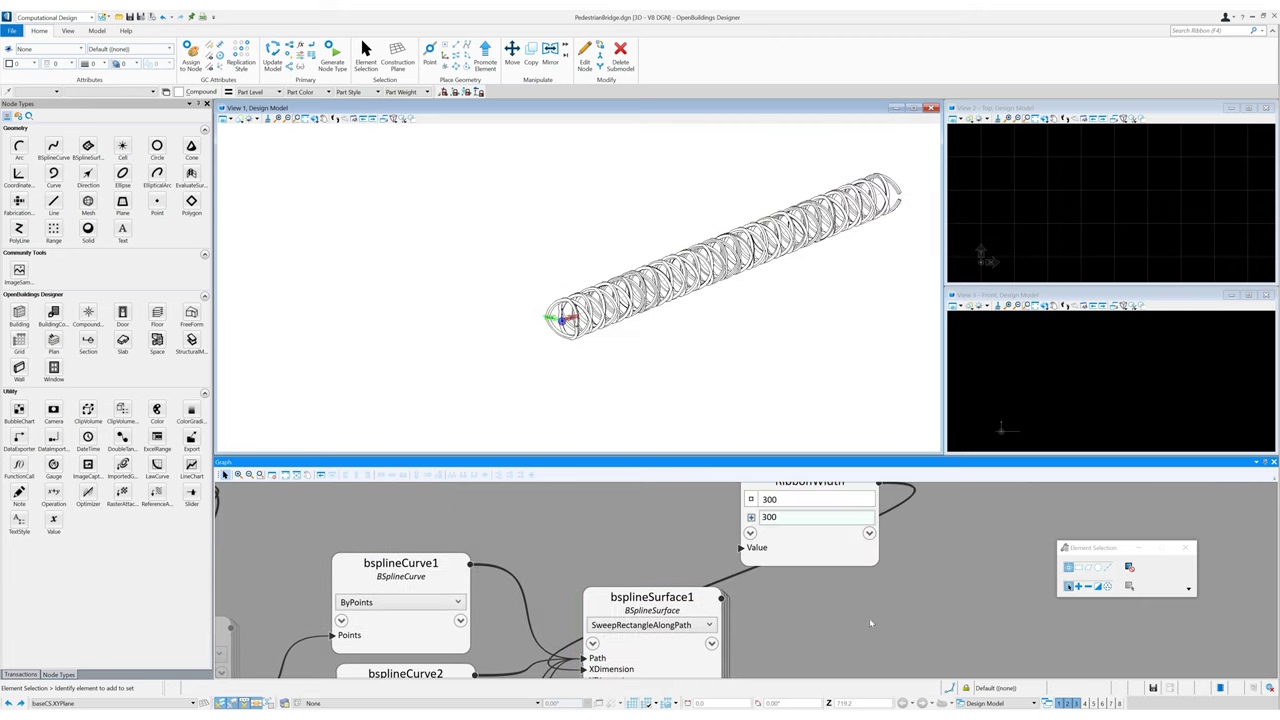
Step: Arrange the RibbonWidth node beside the Rotation node and open bsplineSurface1's YDimension value for editing
drag(635, 562, 507, 597)
drag(507, 597, 513, 568)
click(866, 628)
middle_drag(866, 628, 759, 566)
click(691, 591)
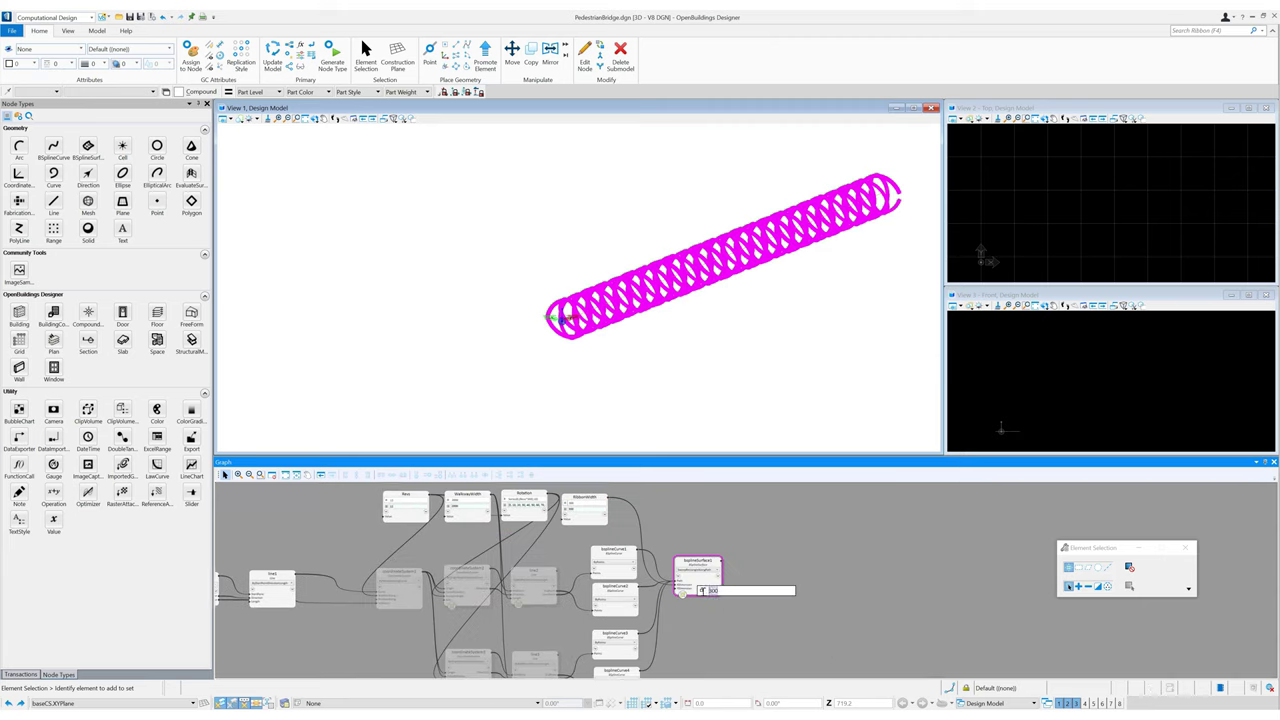
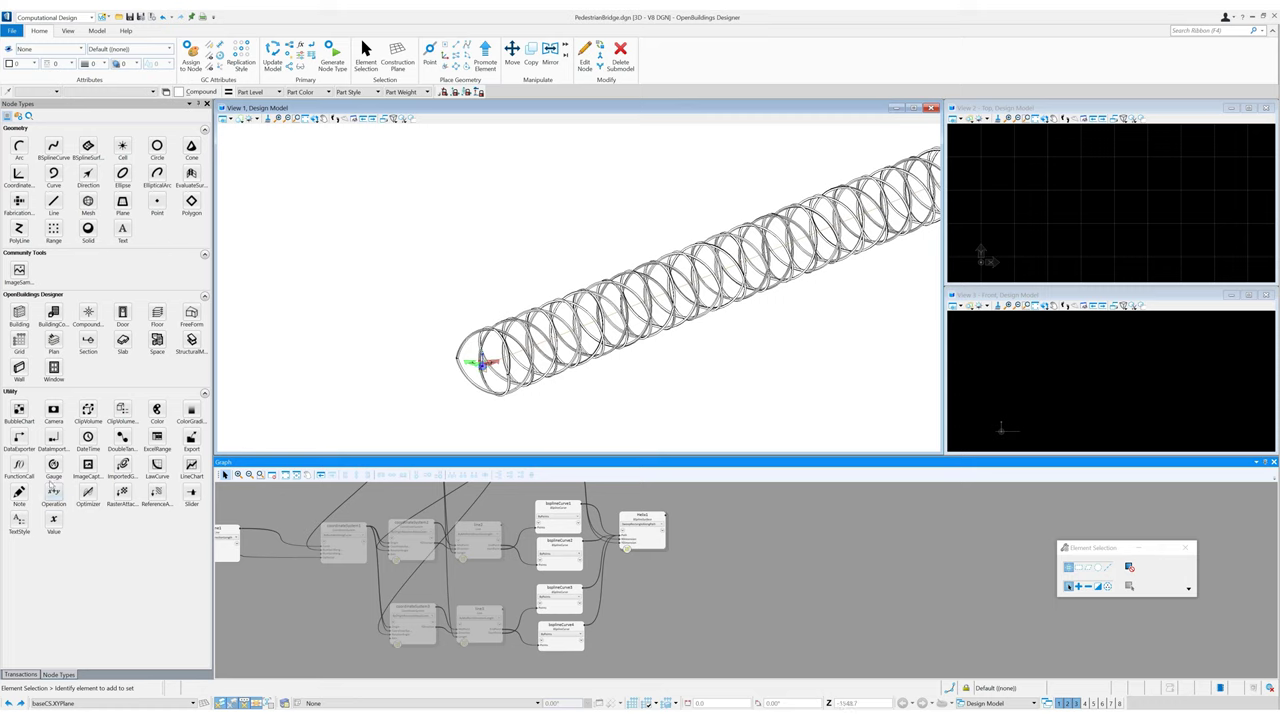
Step: Add a FunctionCall node beside the sweep surface node and make the line2 lines visible in View 1
click(19, 466)
click(712, 578)
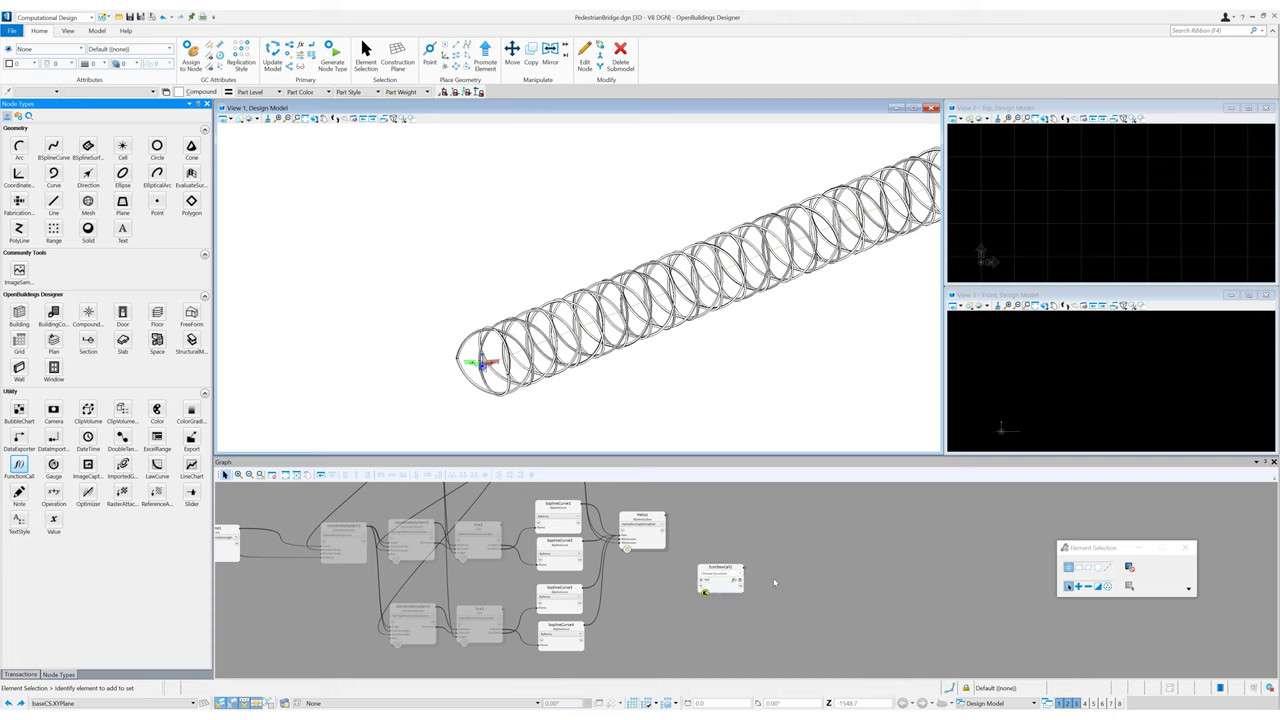
right_click(478, 538)
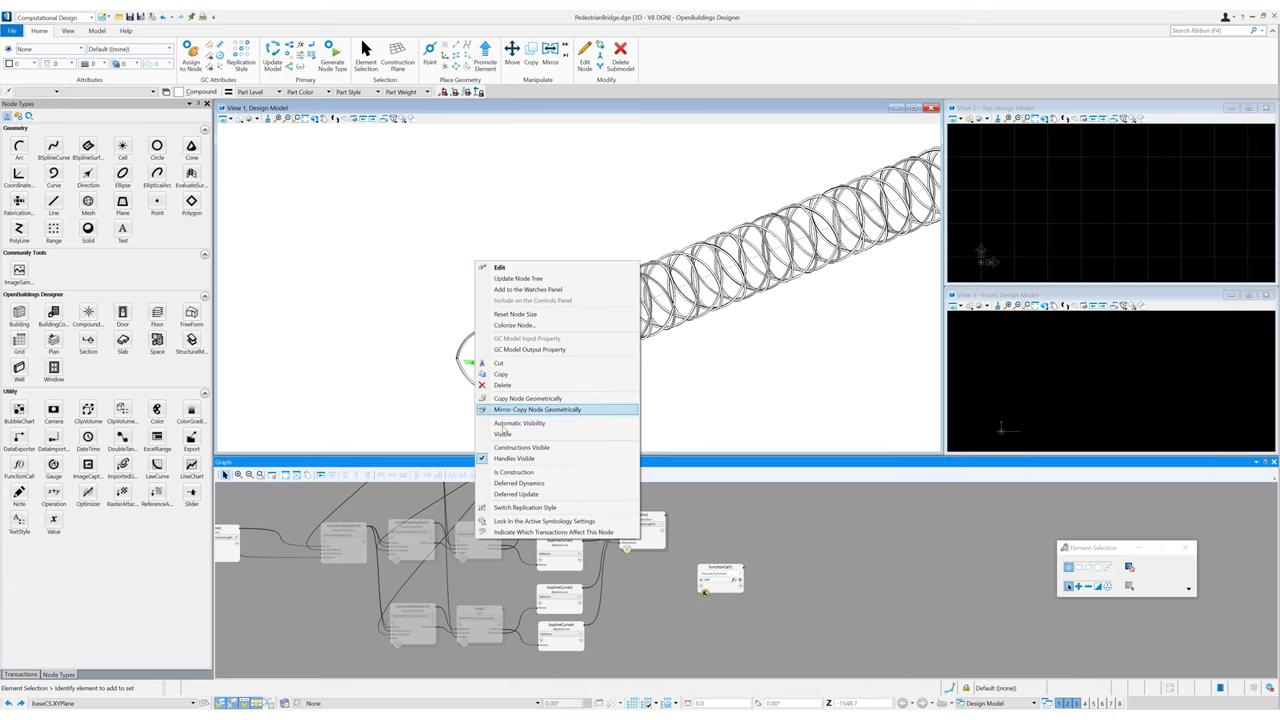
click(818, 547)
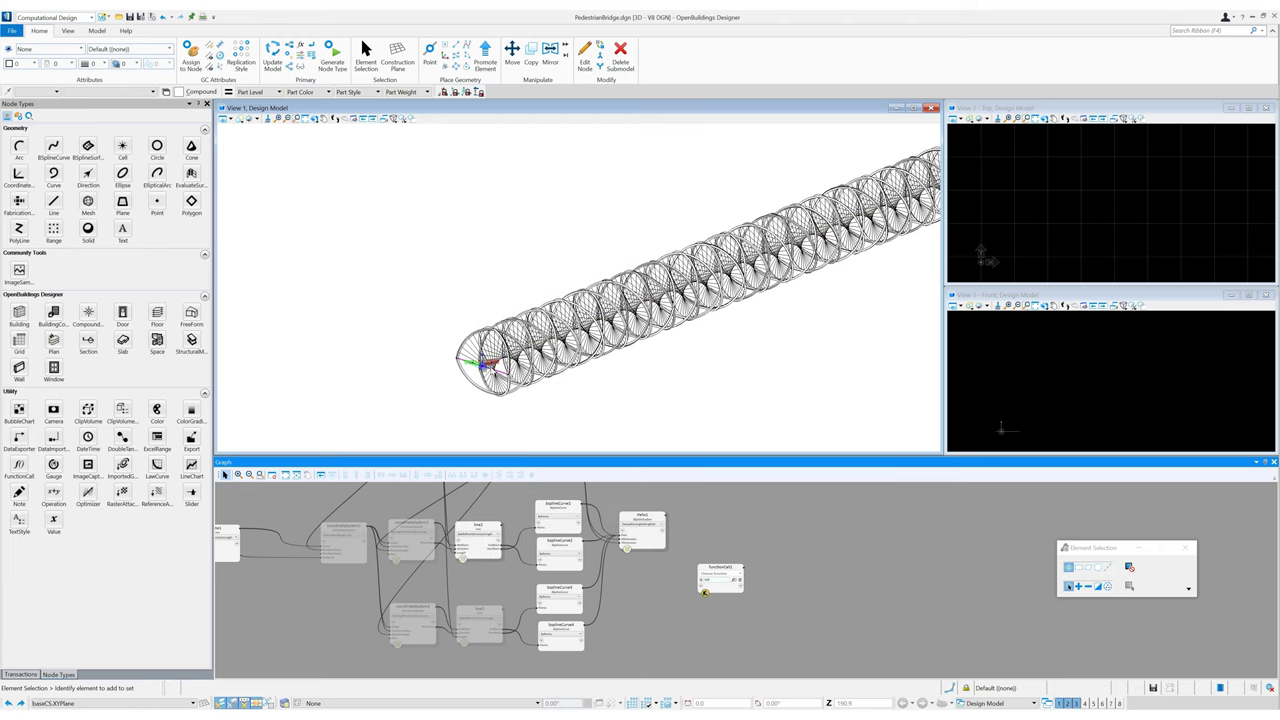
scroll(465, 362, up, 3)
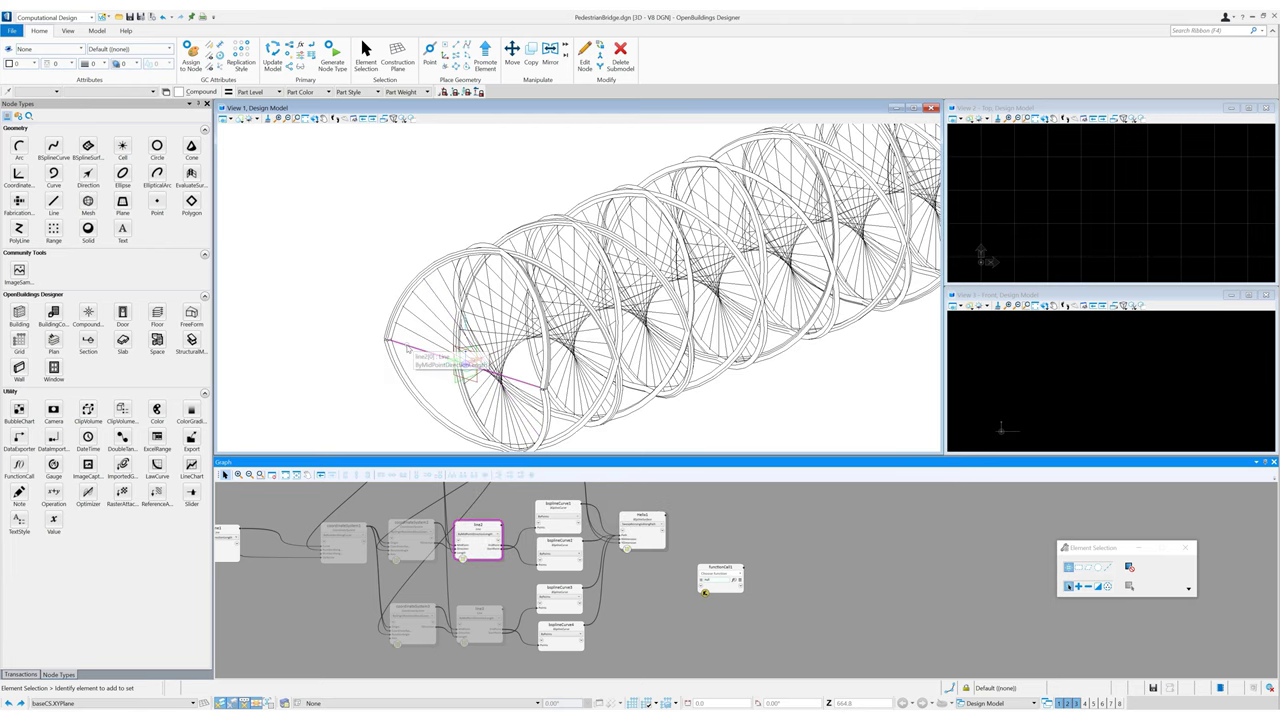
click(409, 346)
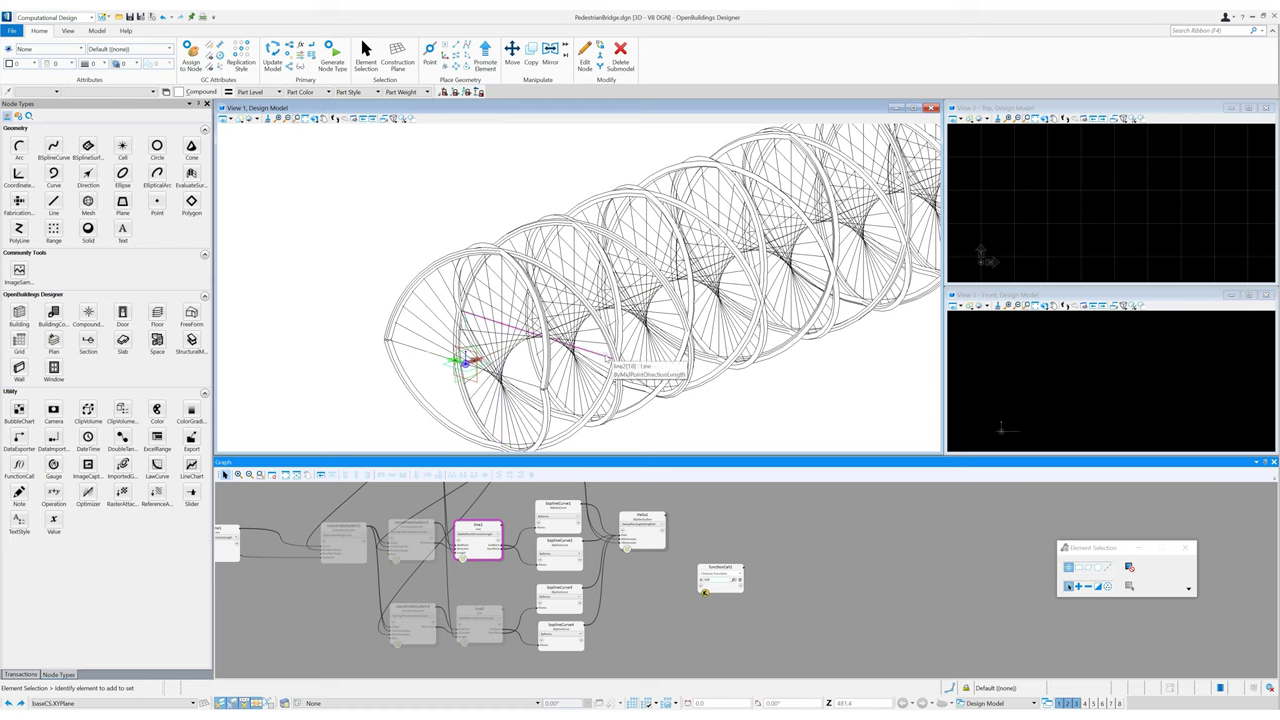
Step: Create a custom script function for the functionCall1 node
click(739, 580)
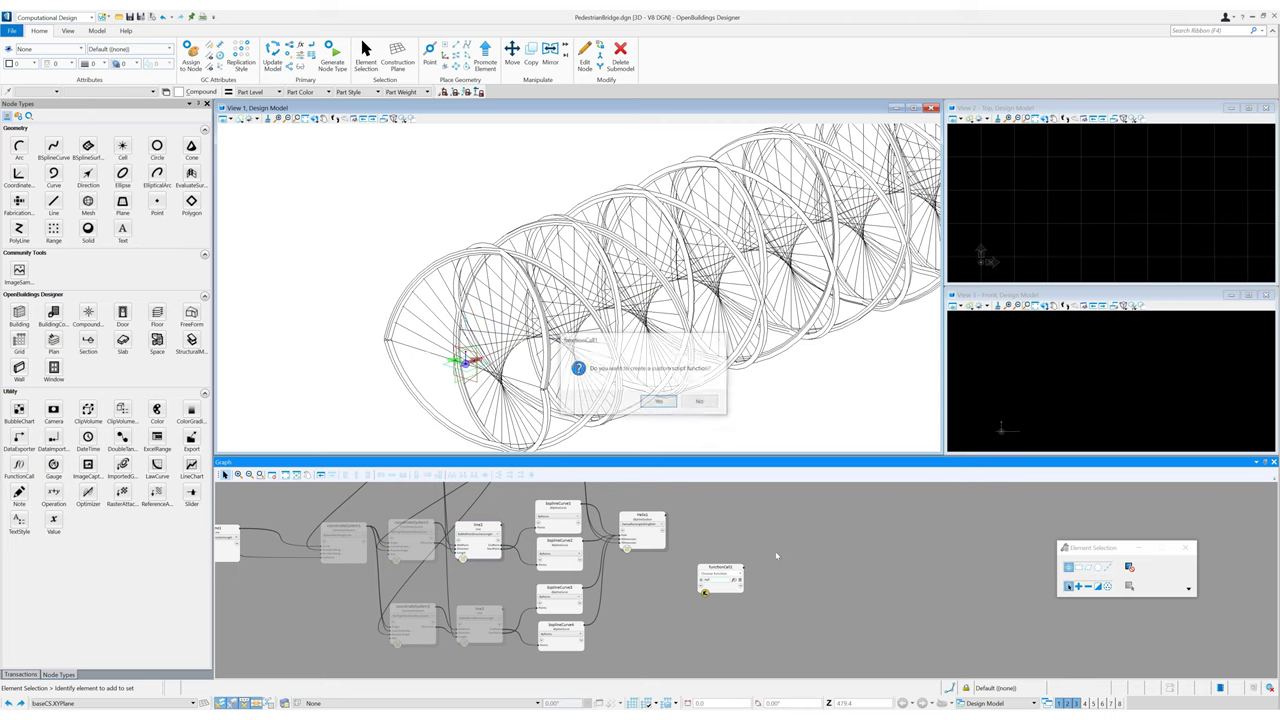
click(658, 401)
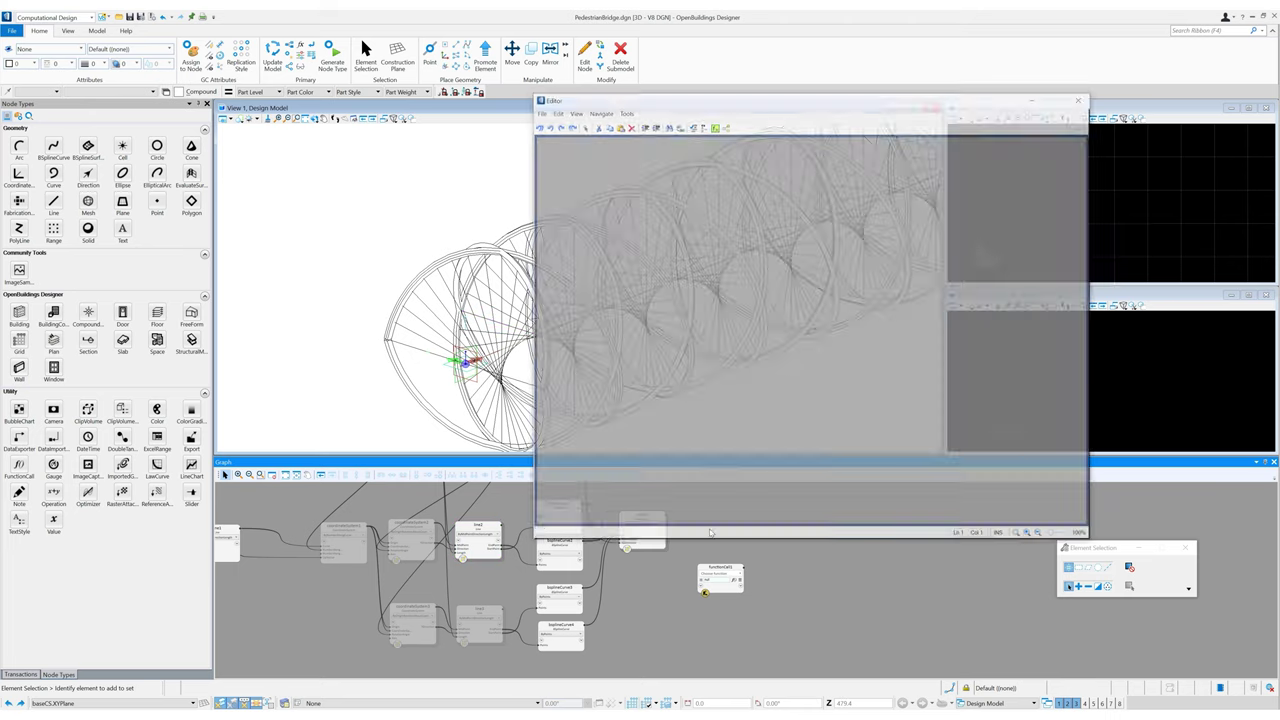
key(Delete)
Step: Declare the function's parameters as Line InputLine, int StartLine, int LineStep
click(655, 207)
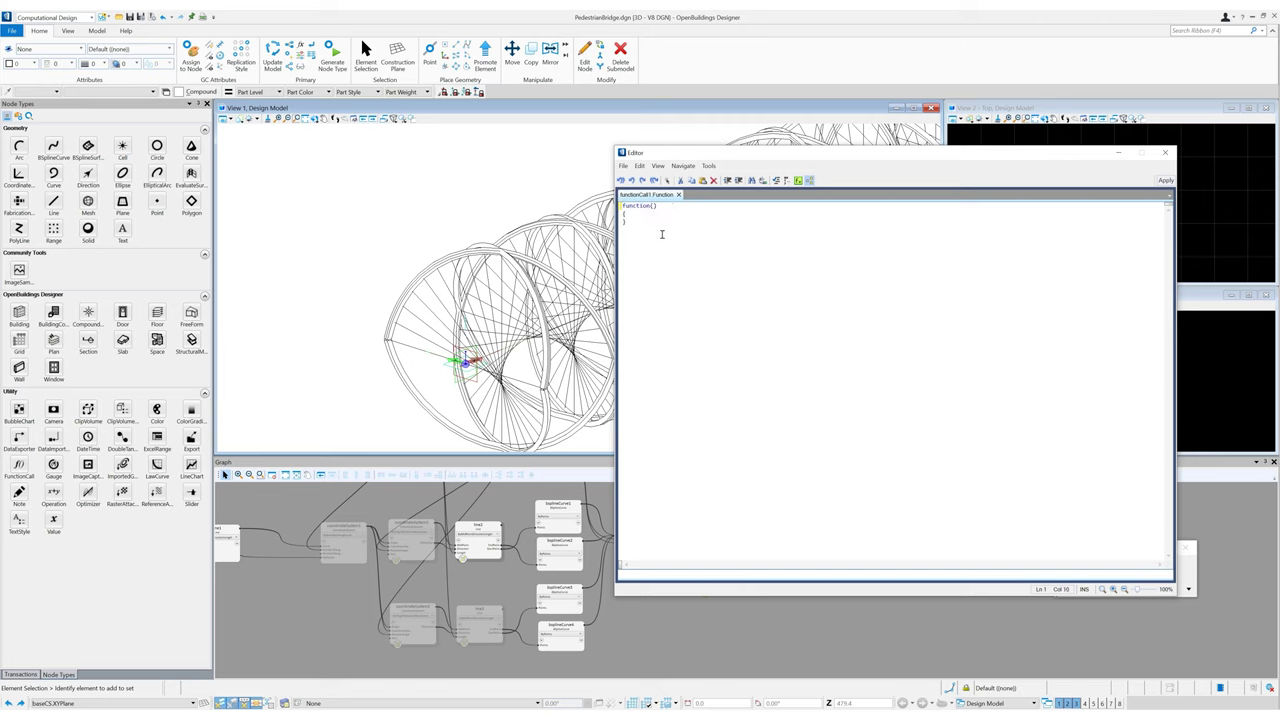
text(Line)
text( InputLine)
text(, int )
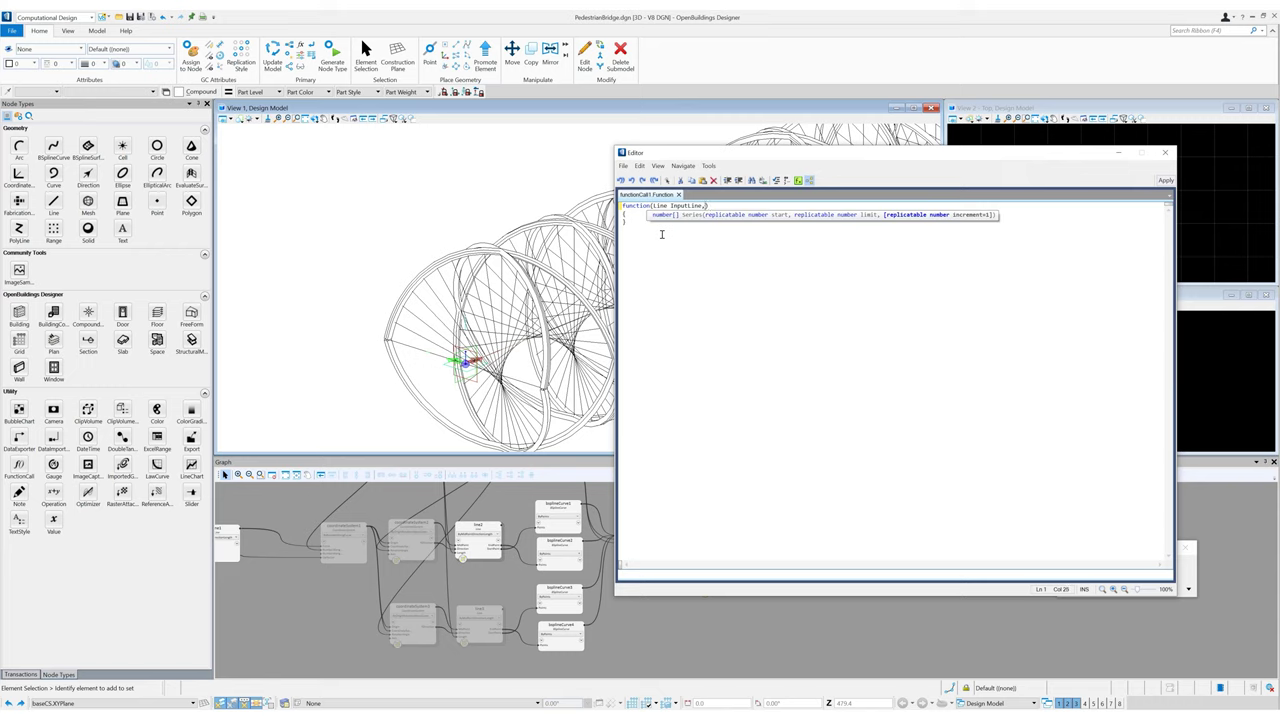
text(StartLine, I)
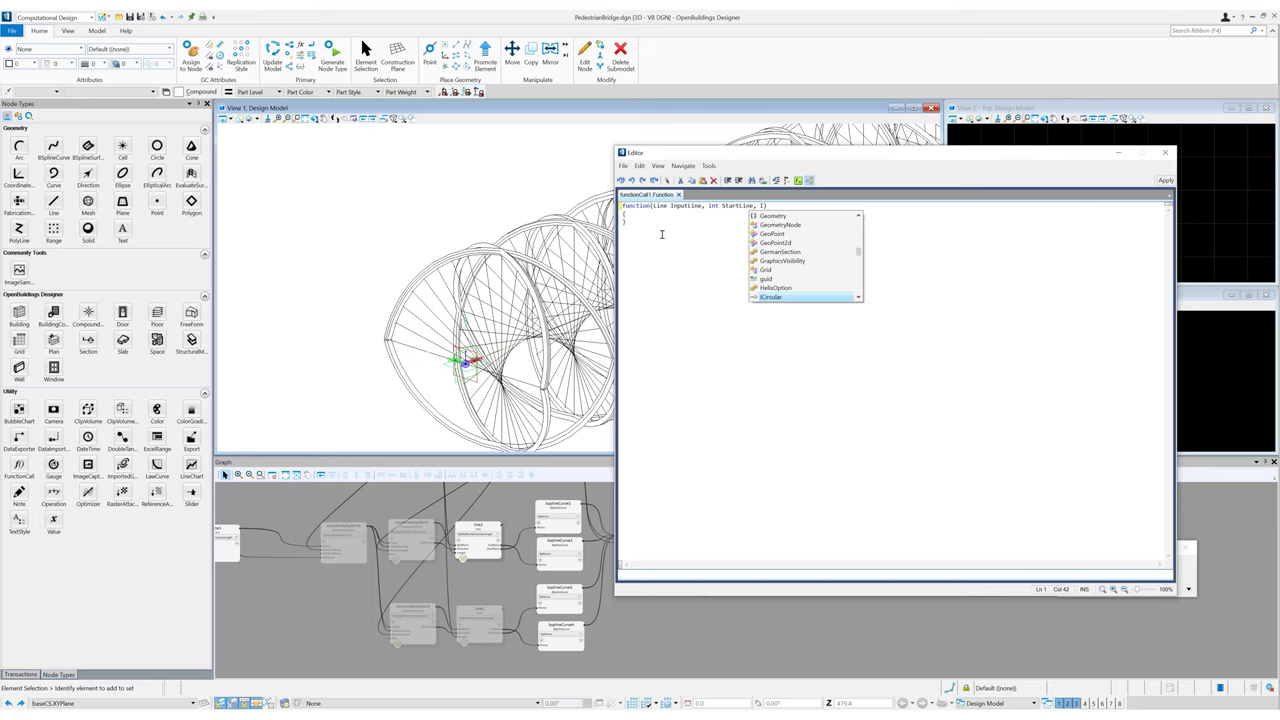
key(BackSpace)
text(int )
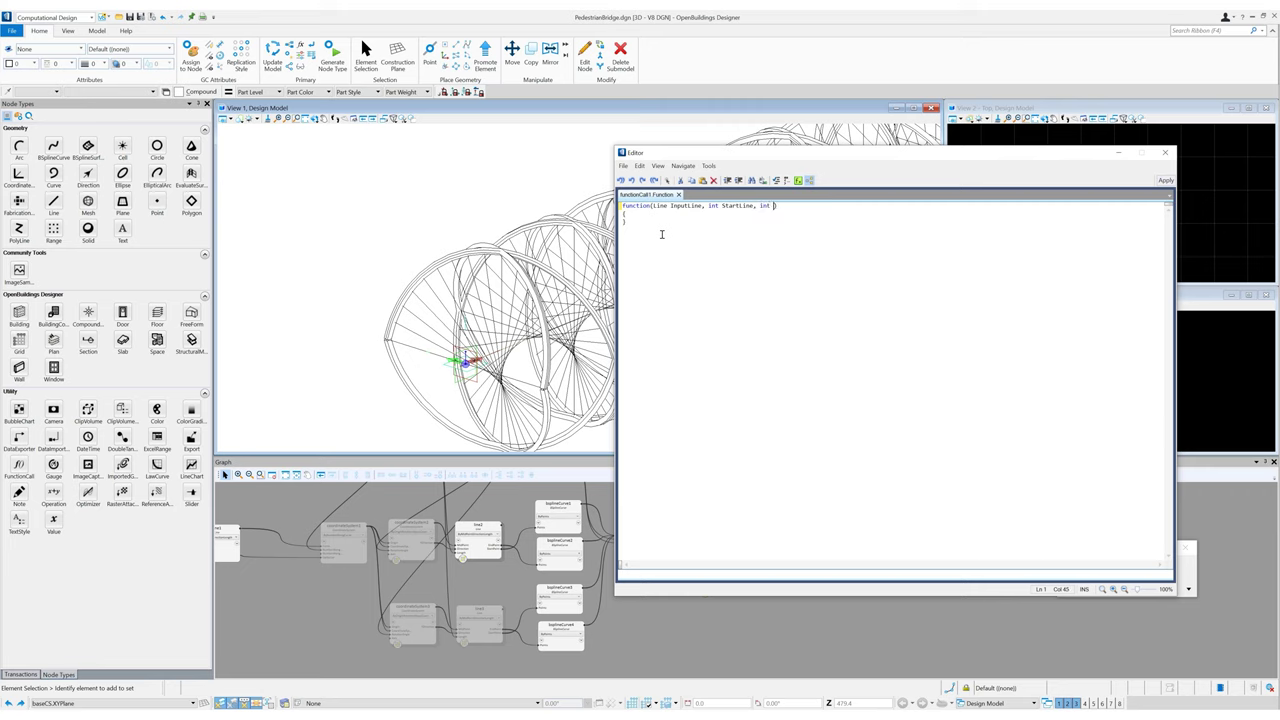
text(Line)
Step: Declare an empty list in the function body with Line MyLineList = {};
click(642, 215)
key(Return)
key(Return)
key(Return)
click(635, 223)
text(Line MyLineList =)
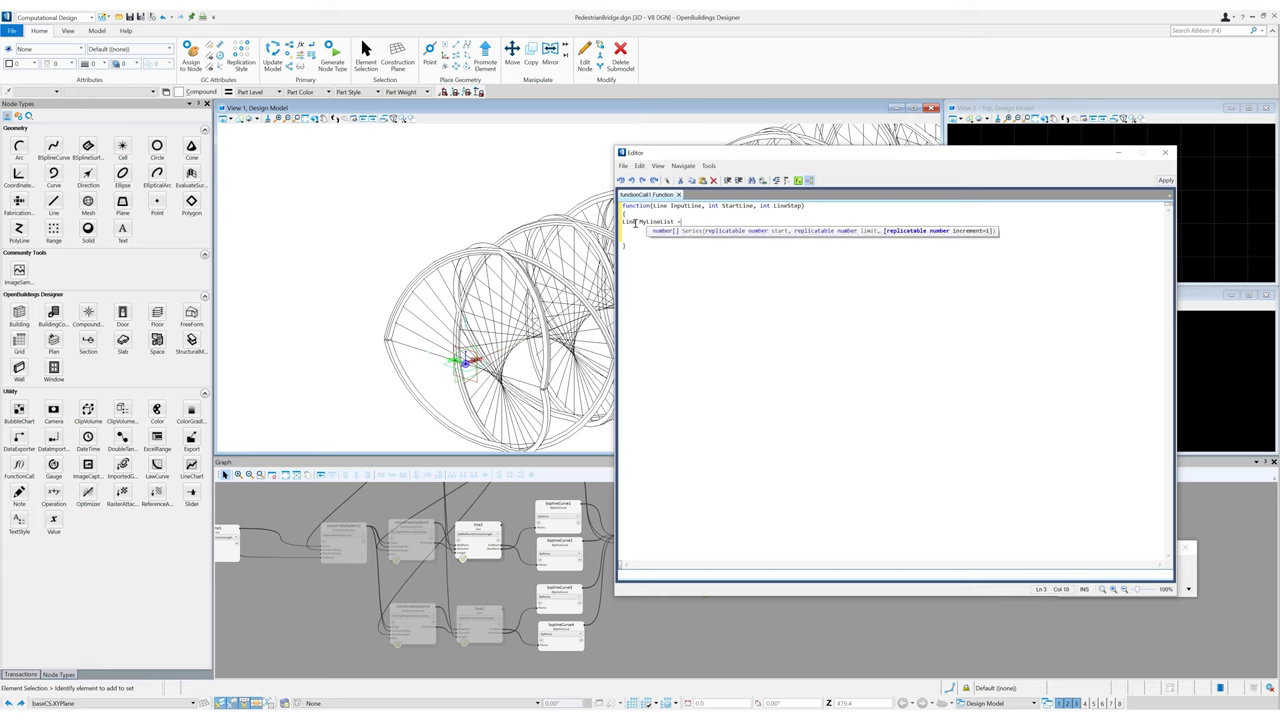
text( {})
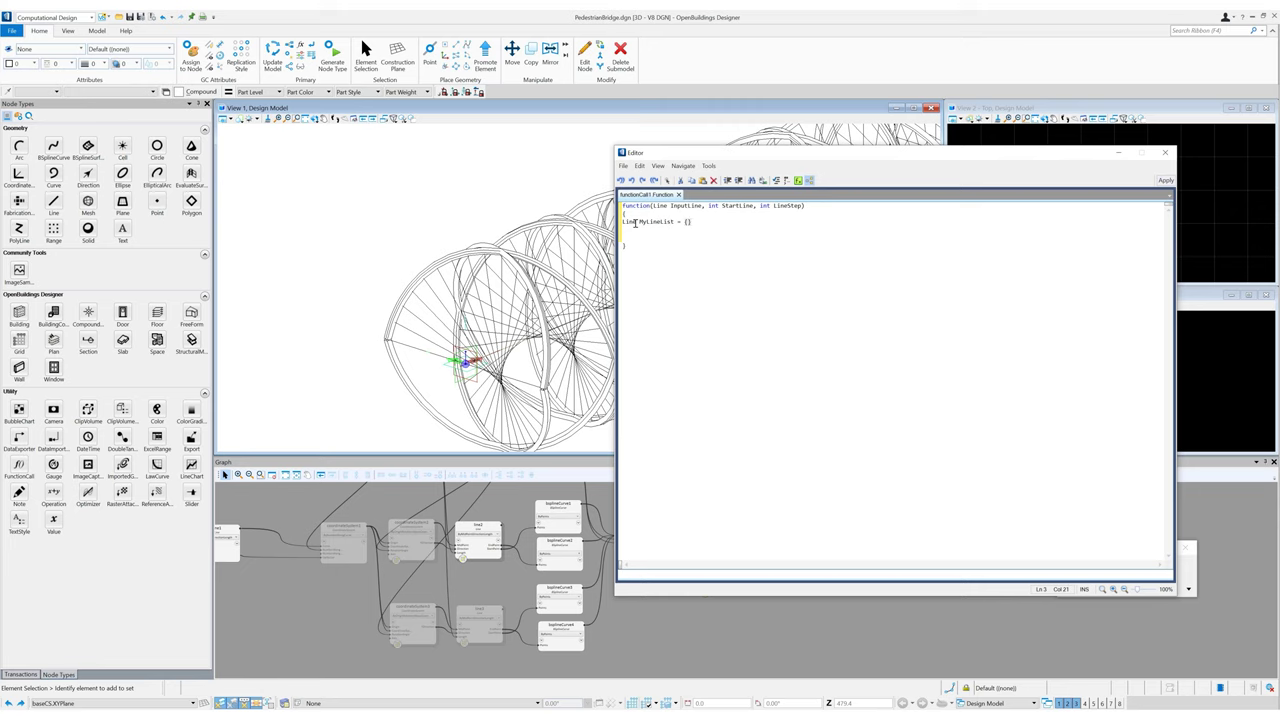
text(;)
key(Return)
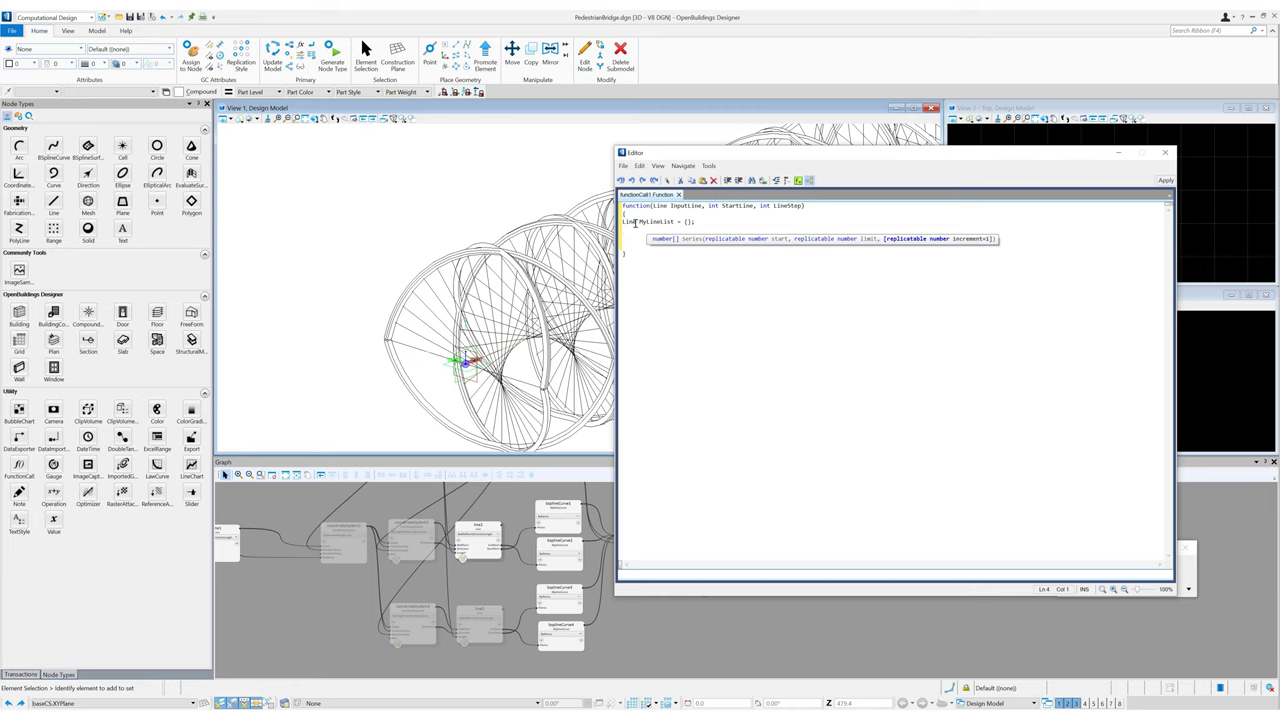
Step: Insert a for loop below the list declaration that runs while i < InputLine.Count
text(for)
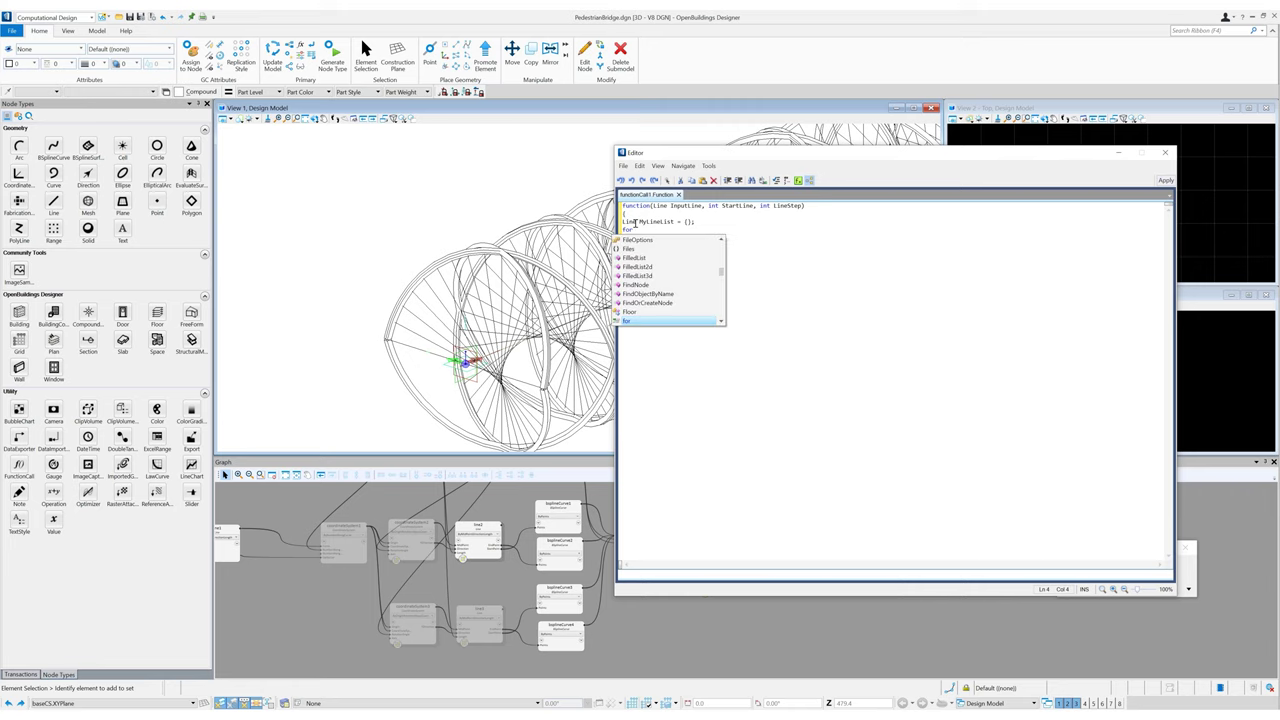
key(Tab)
key(Tab)
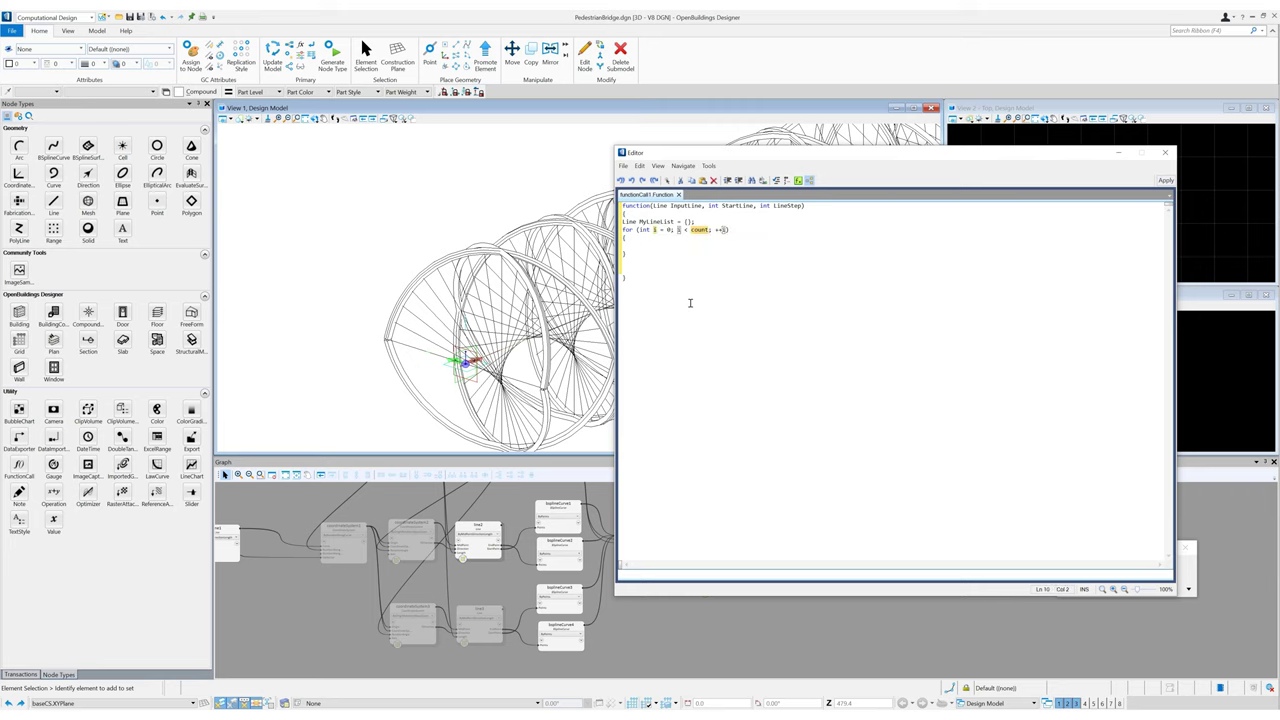
double_click(694, 208)
key(ctrl+c)
click(692, 231)
key(ctrl+v)
text(.)
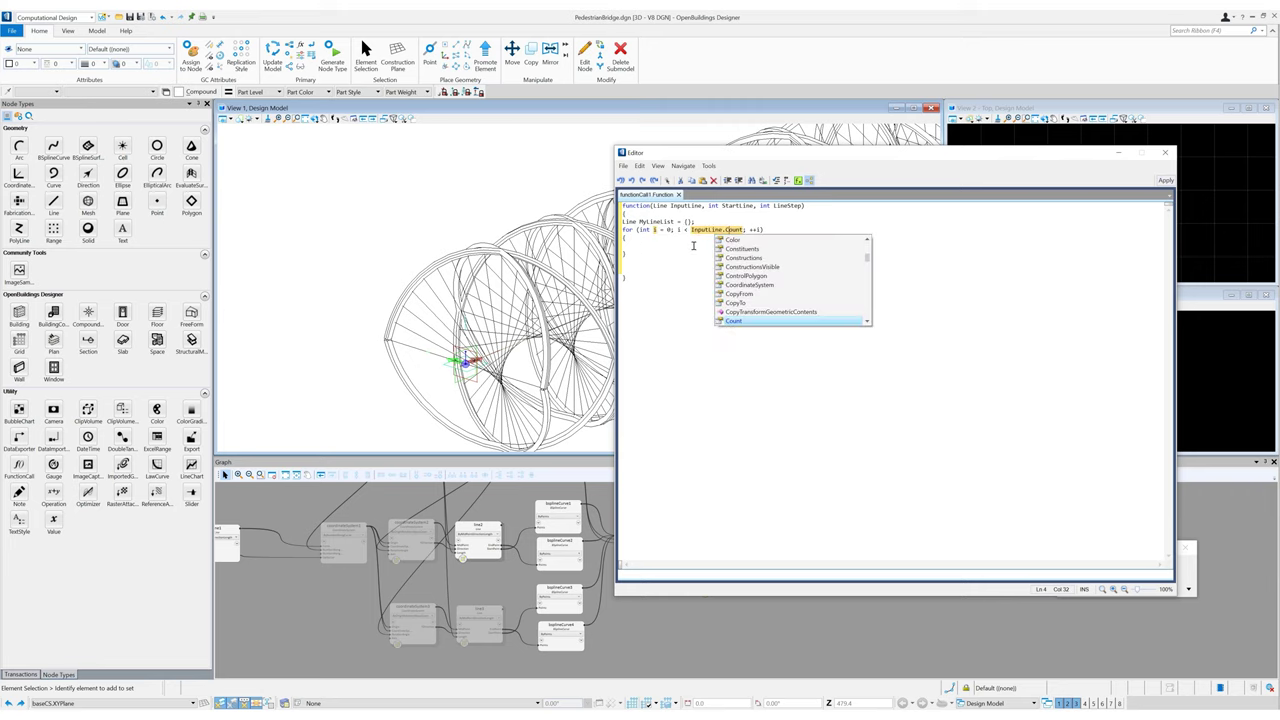
key(Return)
Step: Start the loop's counter i at StartLine and make its increment i+=LineStep
double_click(670, 230)
text(StartLine)
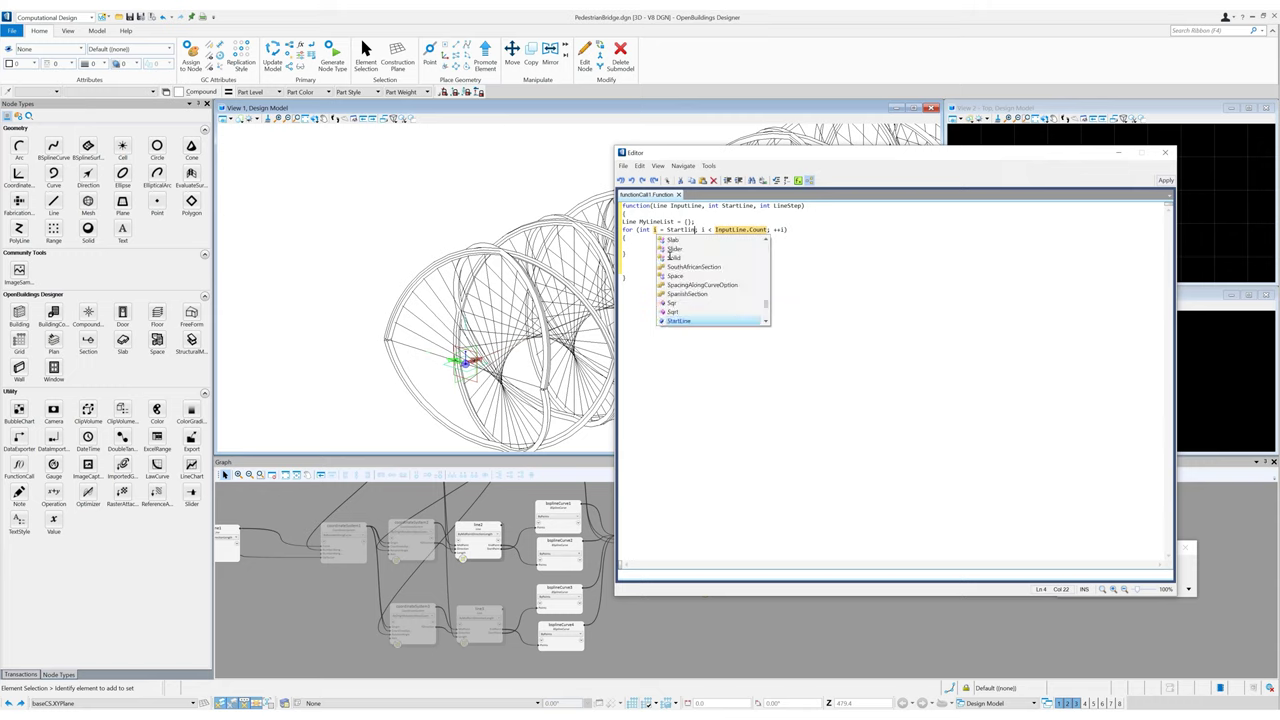
click(787, 230)
key(BackSpace)
key(BackSpace)
key(BackSpace)
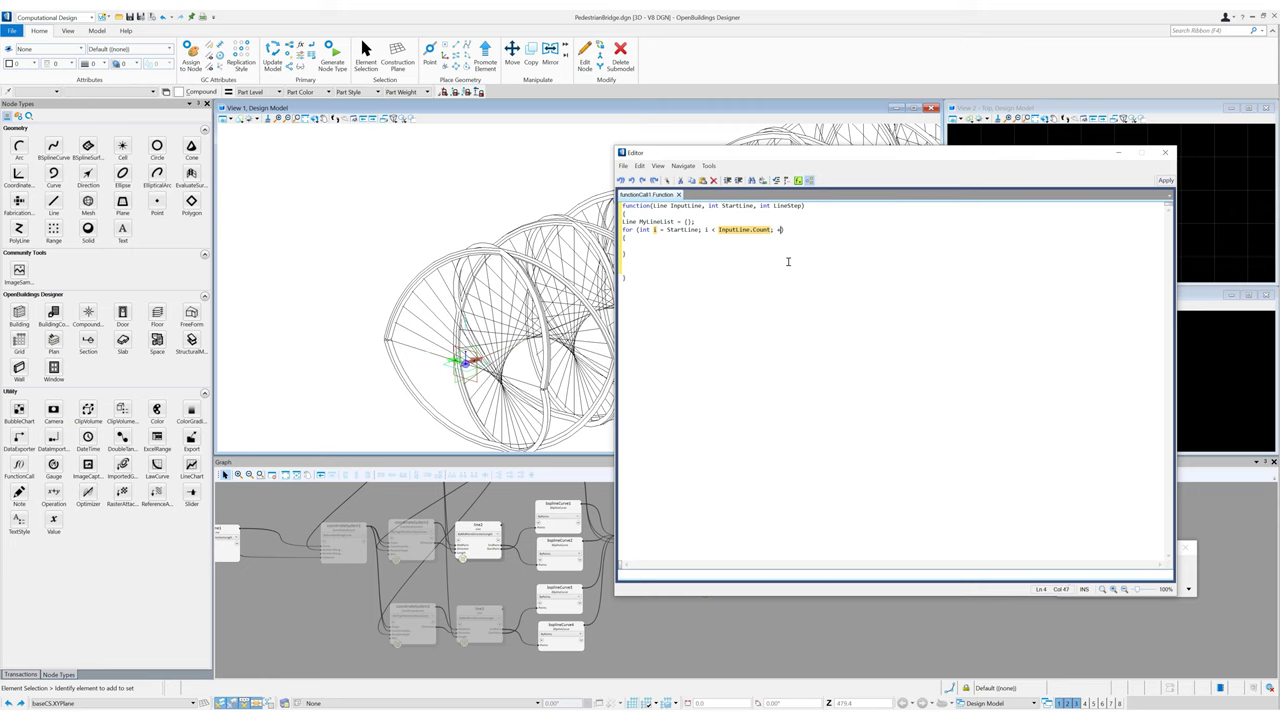
text(i==LineStep)
Step: Write the loop body as Line MyLine = InputLine[i]; followed by MyLineList.Add(MyLine);
click(662, 240)
key(Return)
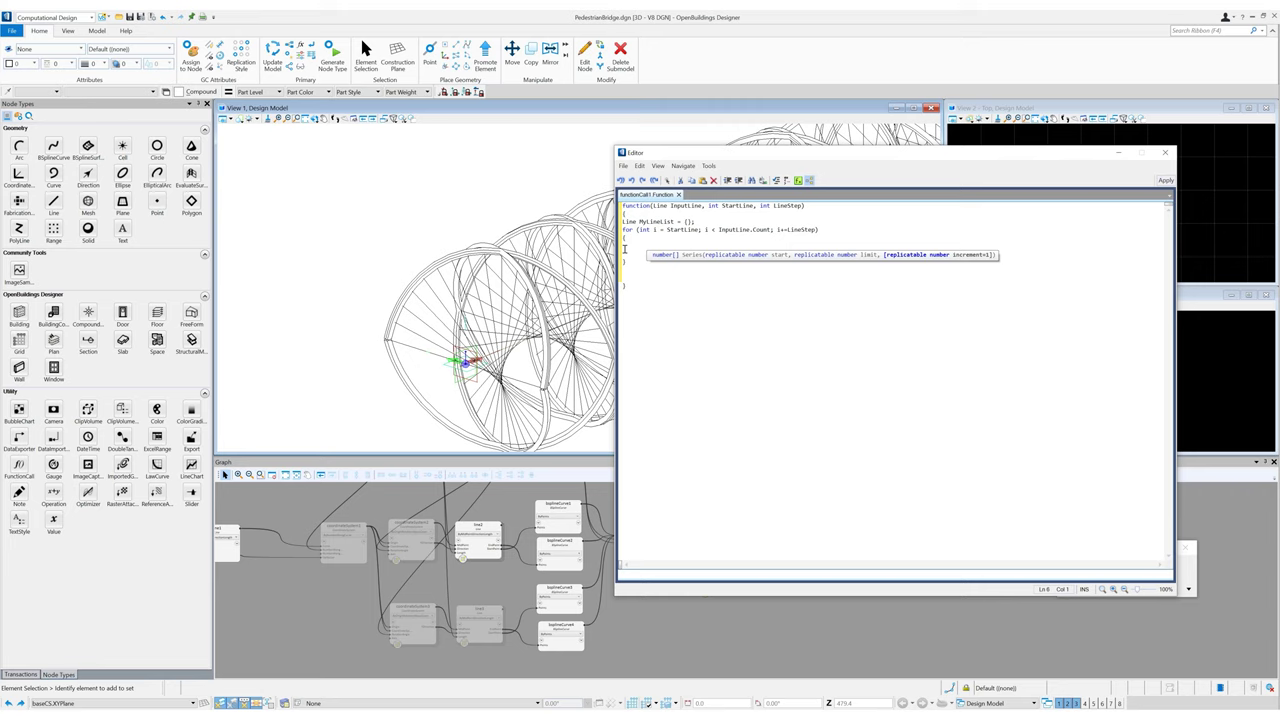
text(Line MyLine = InputL)
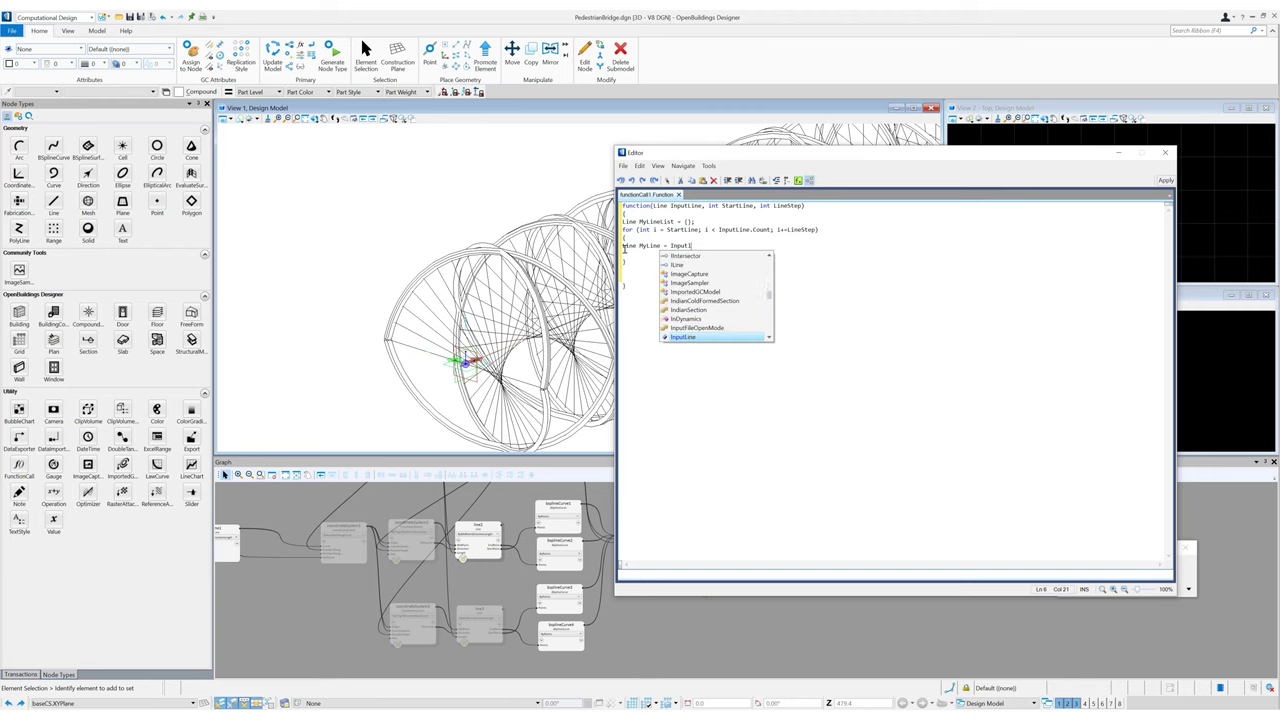
key(Return)
text([i];)
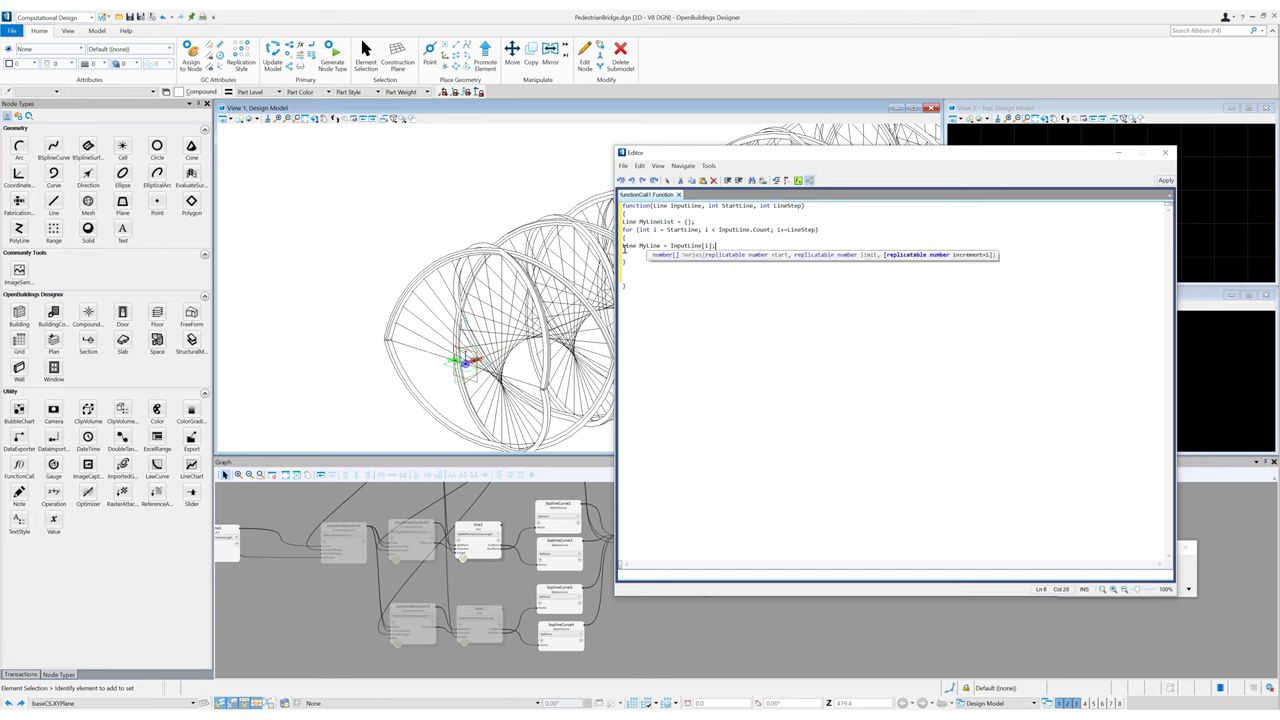
key(Return)
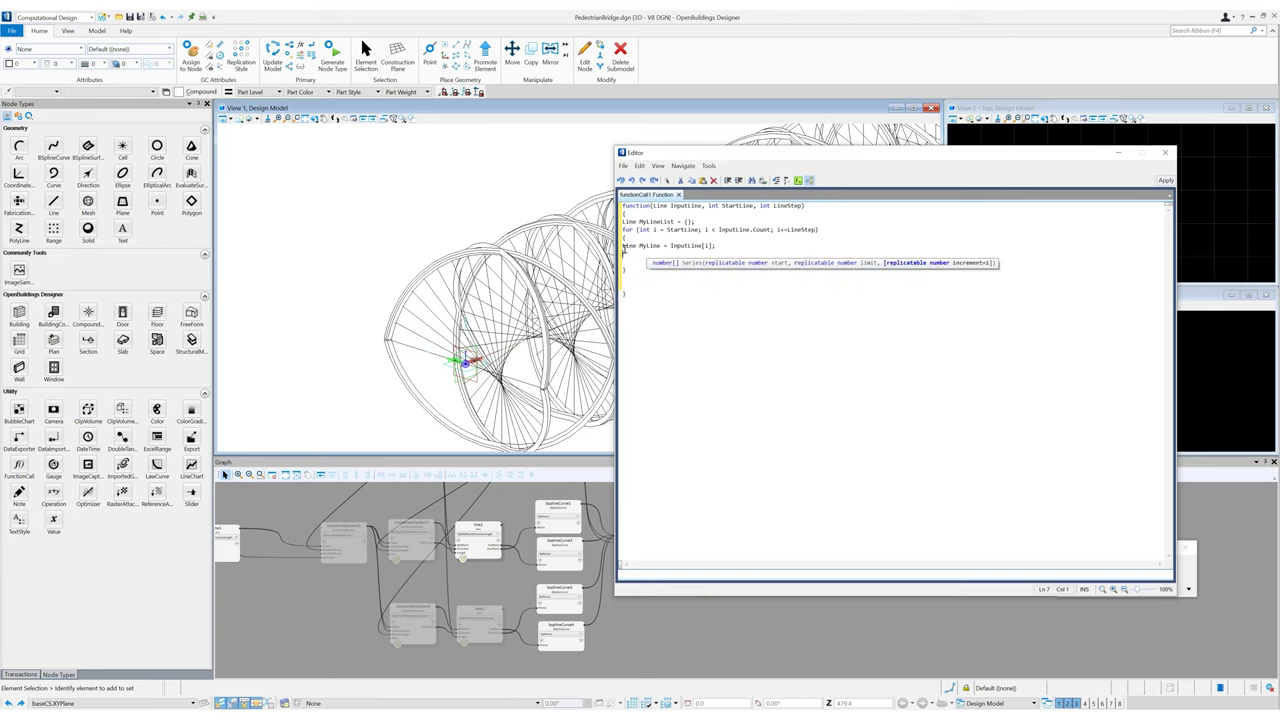
text(MyLineList)
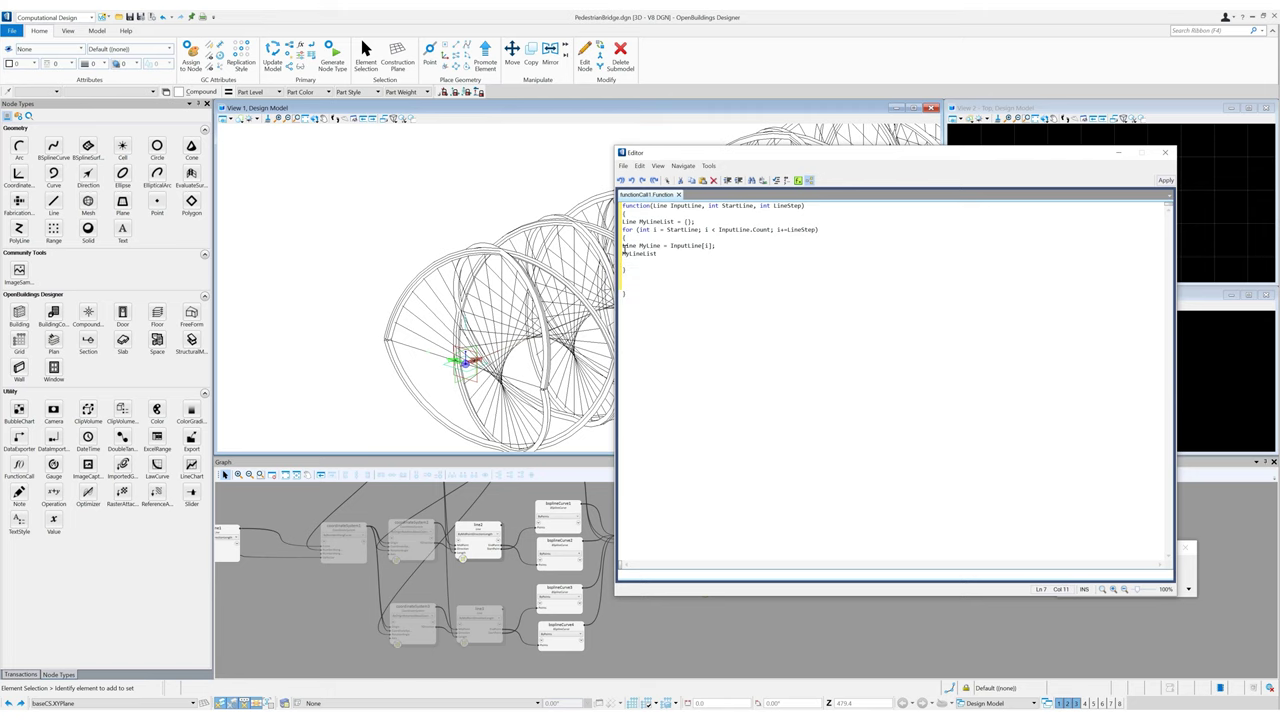
text(.Add()
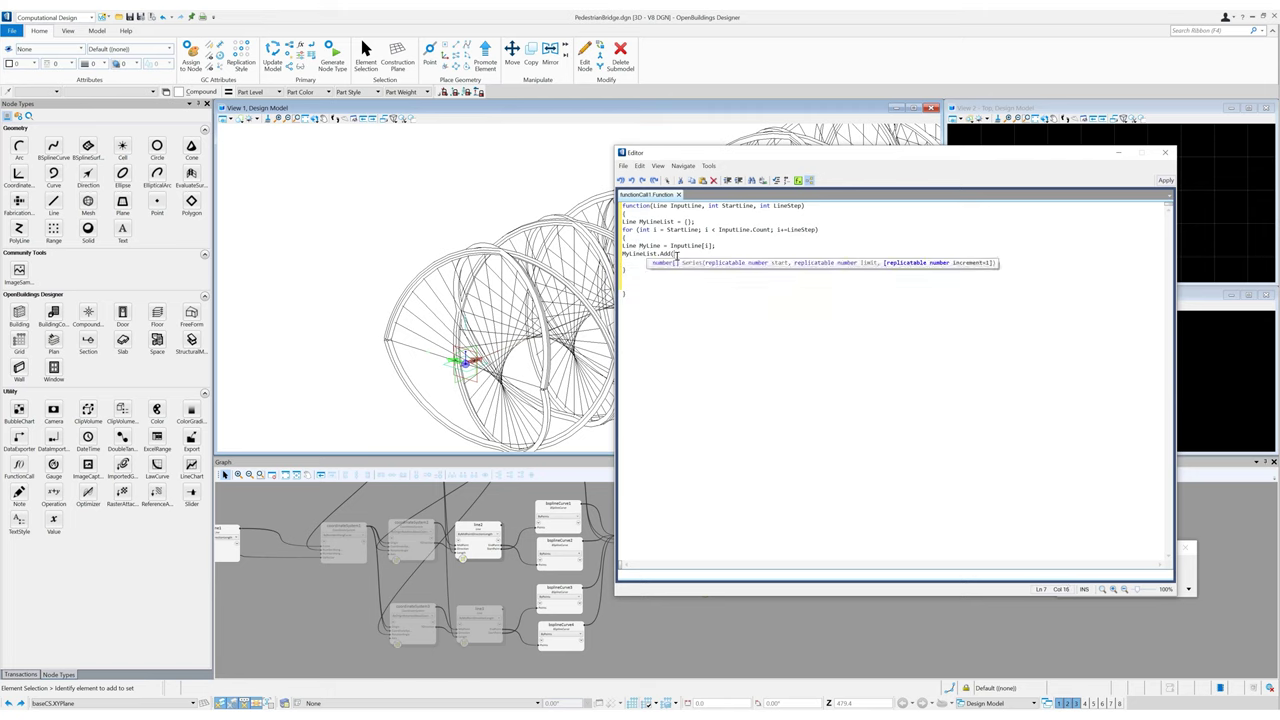
text(MyLine))
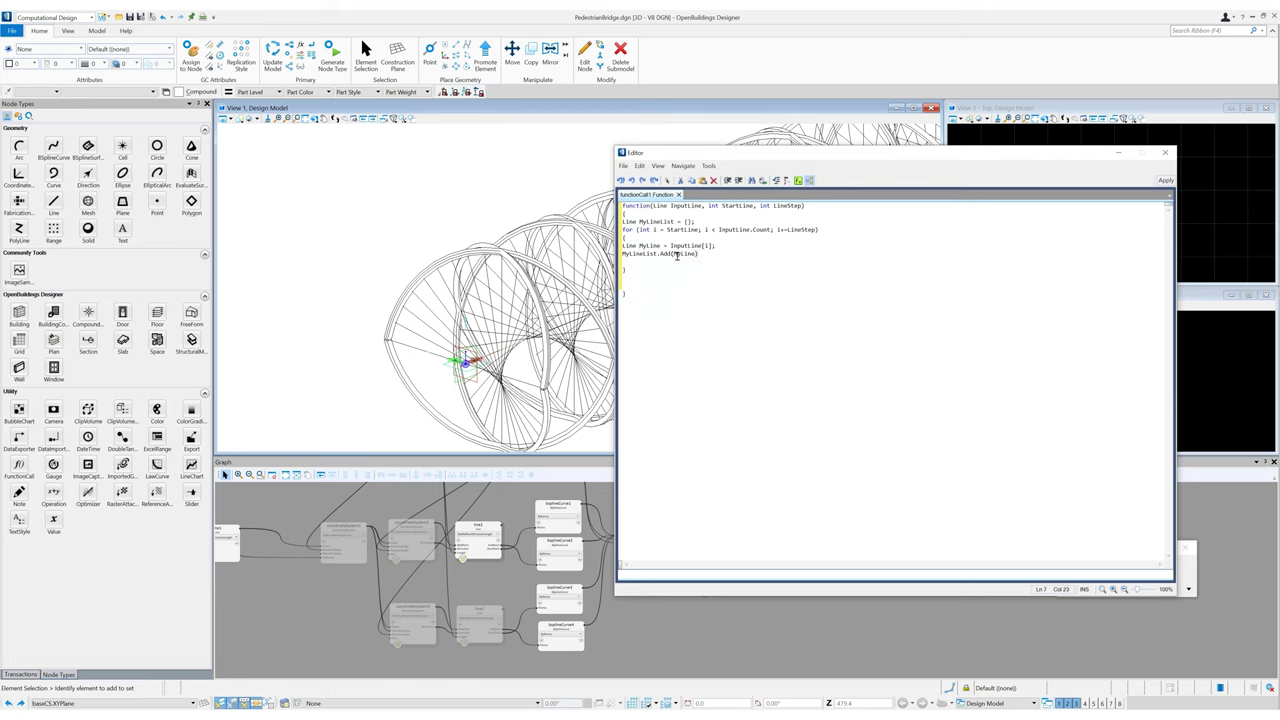
text(;)
Step: End the function with return MyLineList;, apply the script and close the editor
click(649, 277)
text(return MyLineList;)
click(1165, 181)
click(1165, 153)
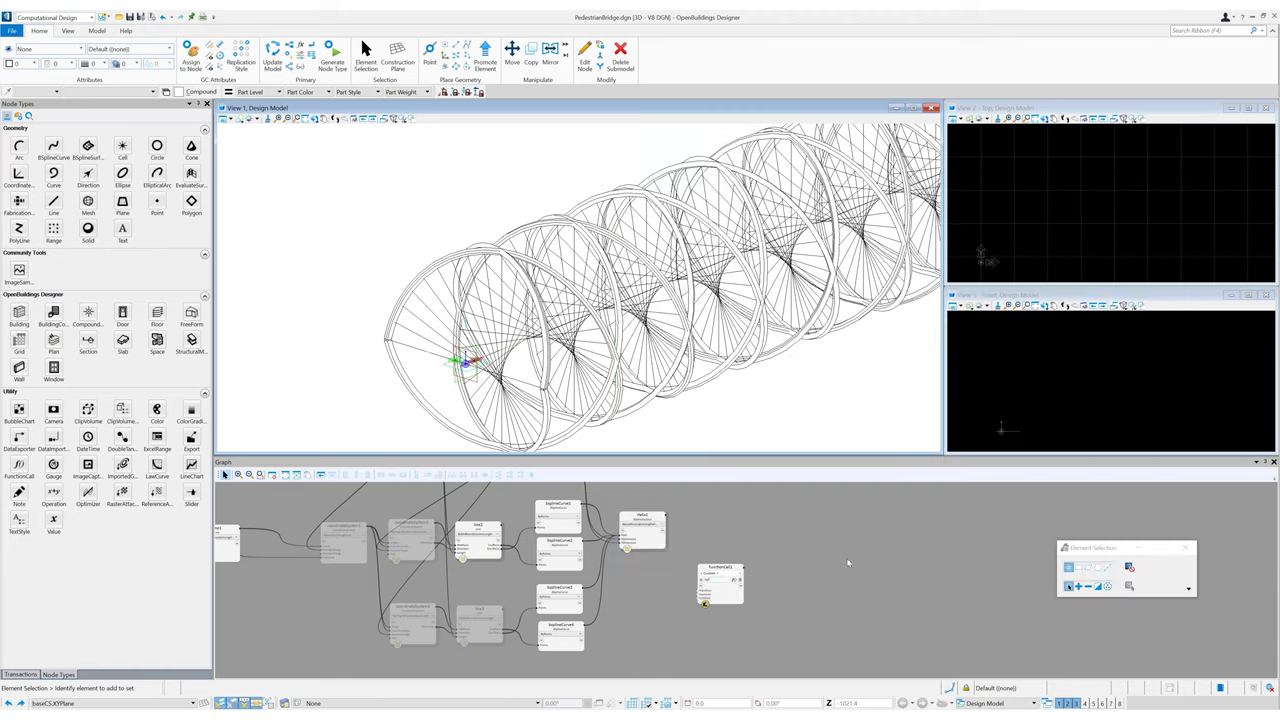
Step: Connect line2 to functionCall1's InputLine, set StartLine to 0 and LineStep to 18, and check the output list
drag(698, 590, 502, 525)
click(704, 595)
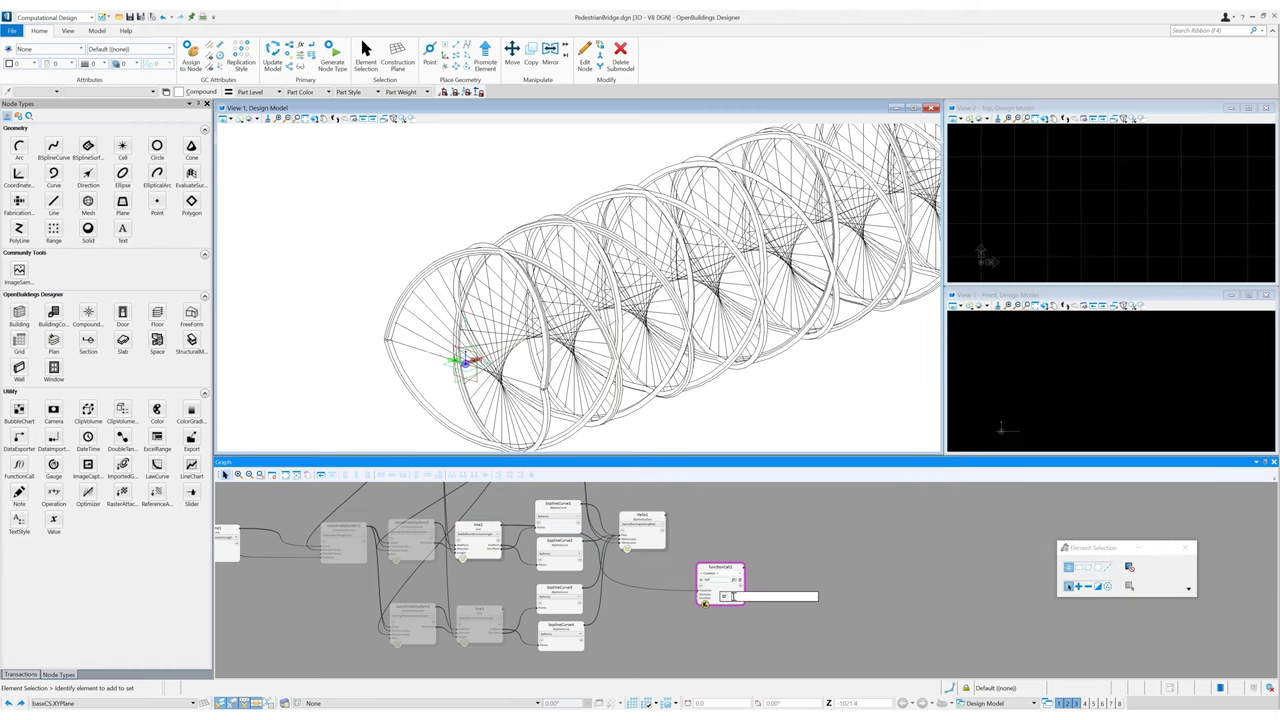
text(0)
key(Return)
click(705, 599)
text(1)
key(Return)
scroll(742, 600, up, 3)
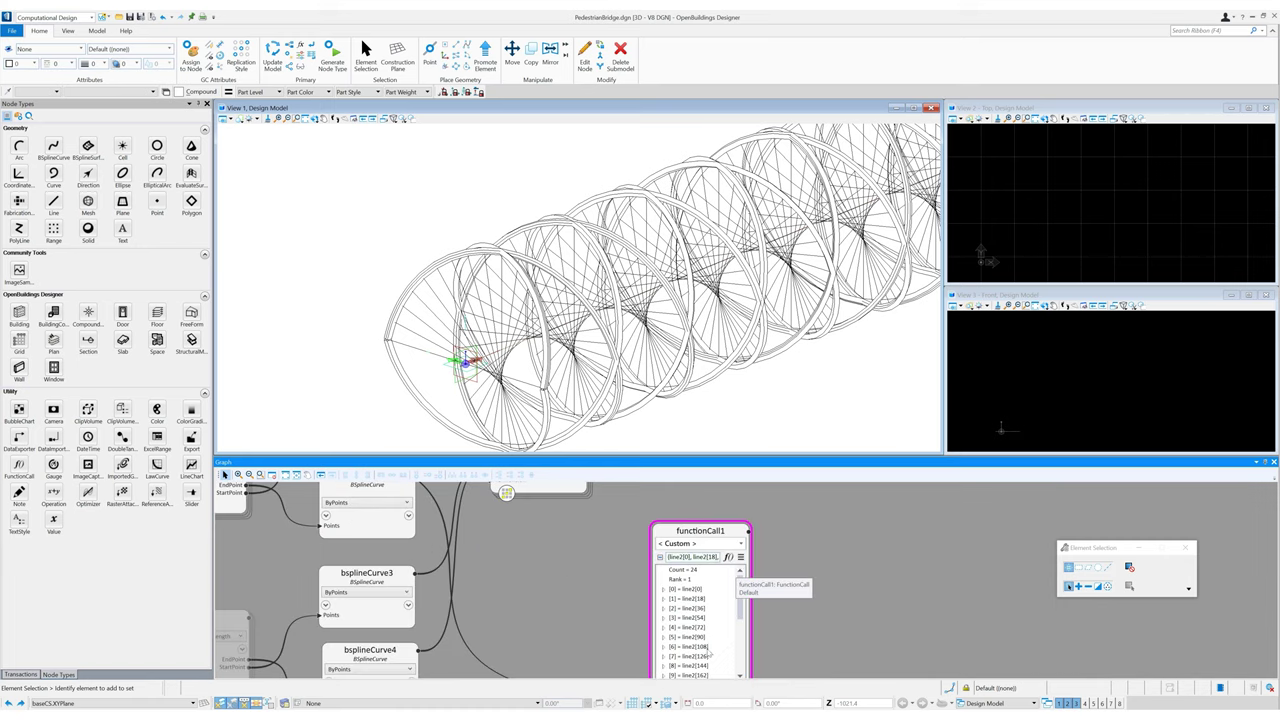
mouse_move(741, 609)
mouse_down()
mouse_move(736, 668)
mouse_move(747, 602)
mouse_up()
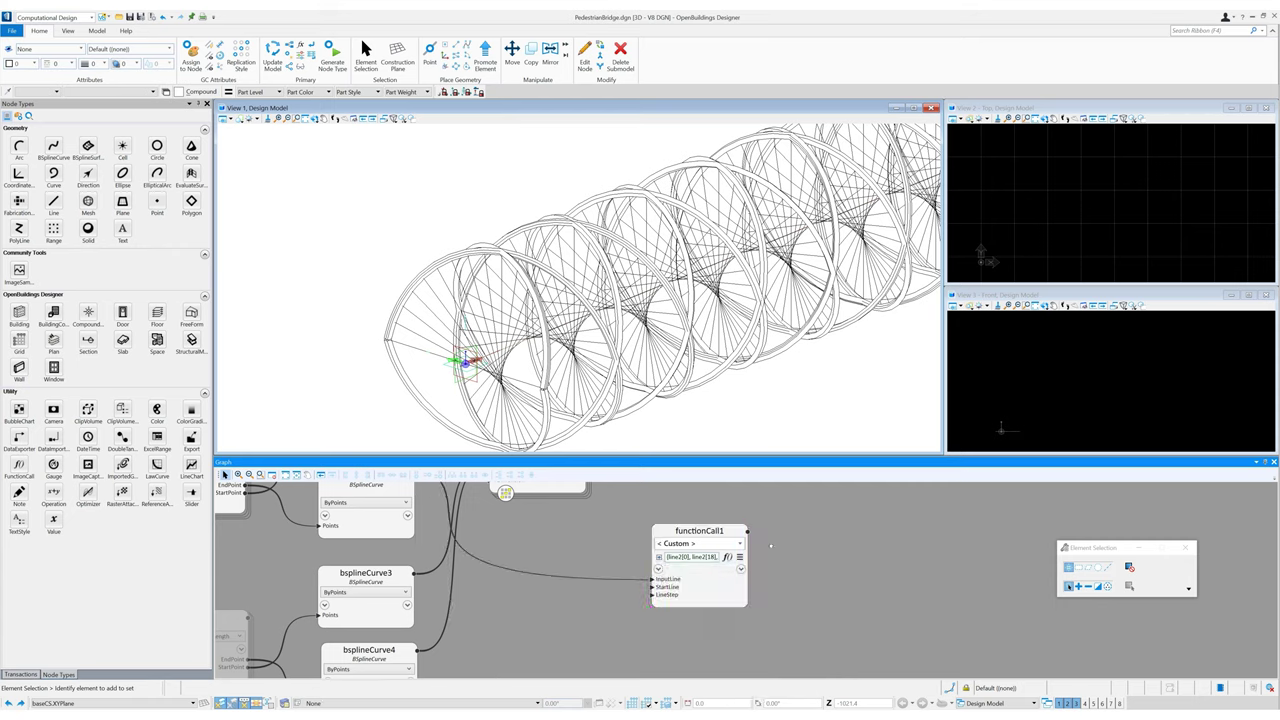
Step: Place a BSplineCurve node beside functionCall1 and set its technique to ByPoints
scroll(760, 570, down, 4)
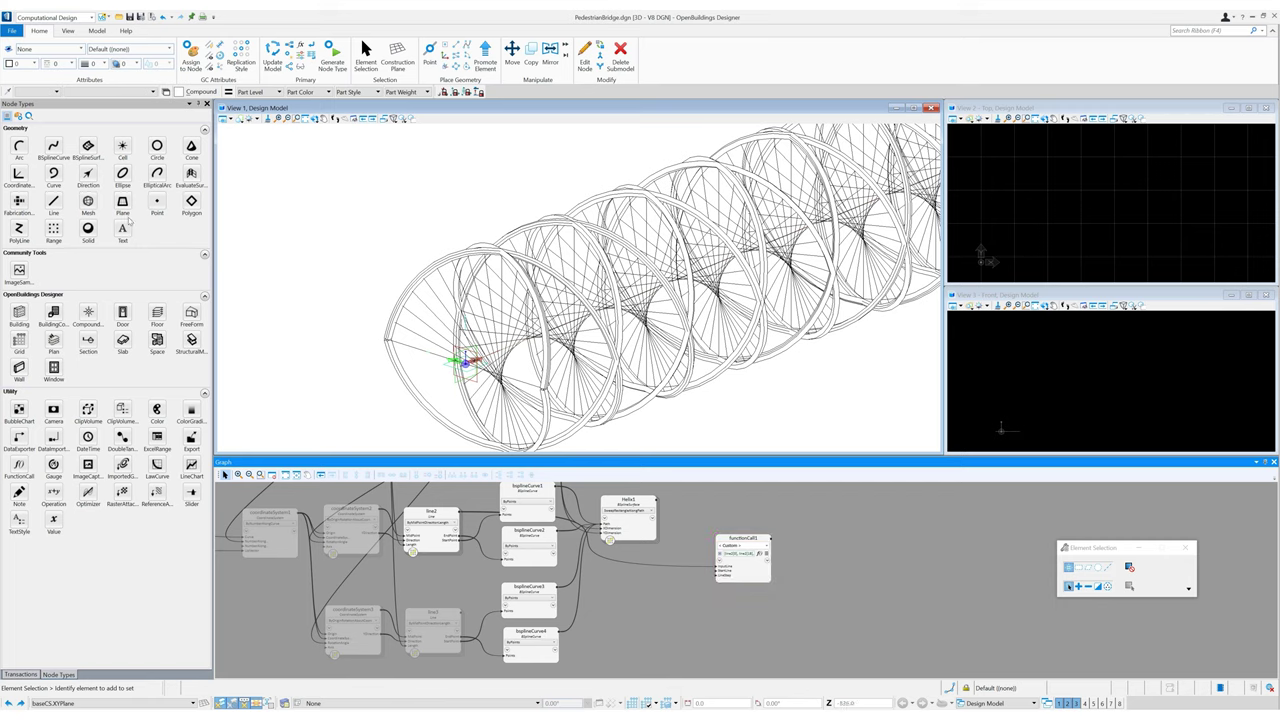
click(53, 149)
click(826, 561)
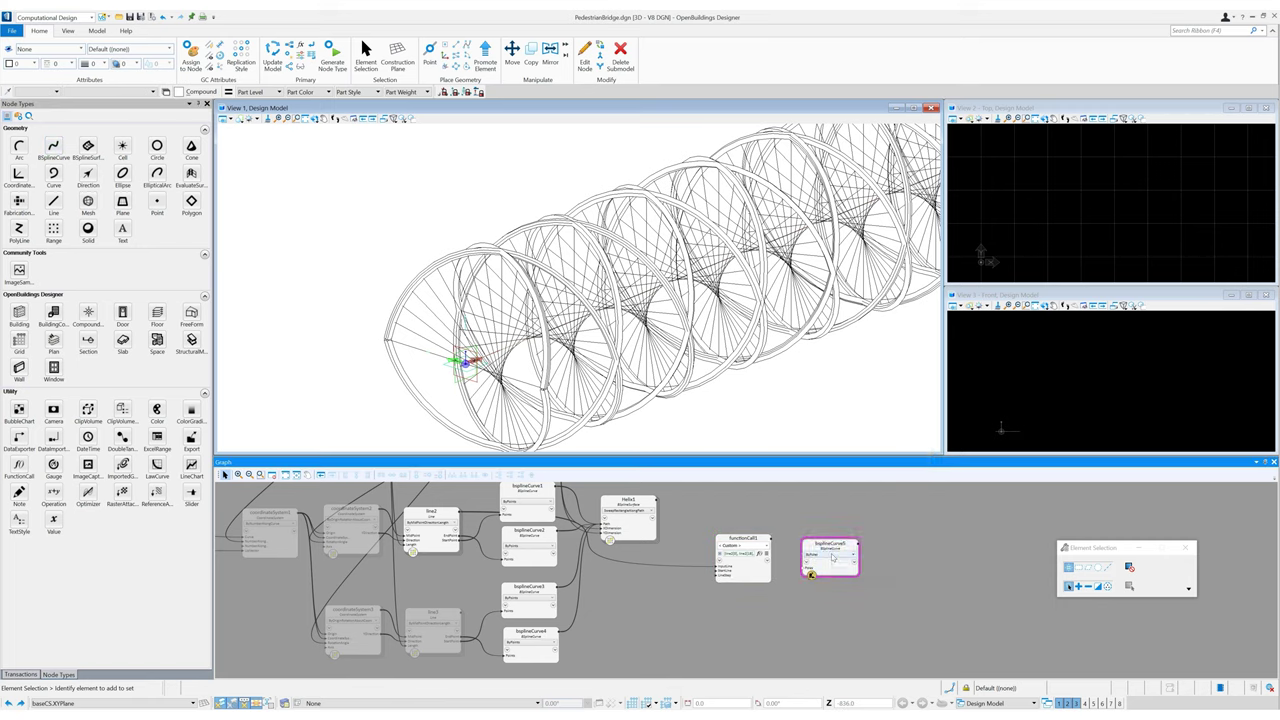
click(824, 555)
click(836, 311)
Step: Connect functionCall1 to the new curve's Points input as functionCall1.Value
drag(768, 540, 808, 568)
text(.)
key(BackSpace)
text(.)
key(BackSpace)
text(.Value)
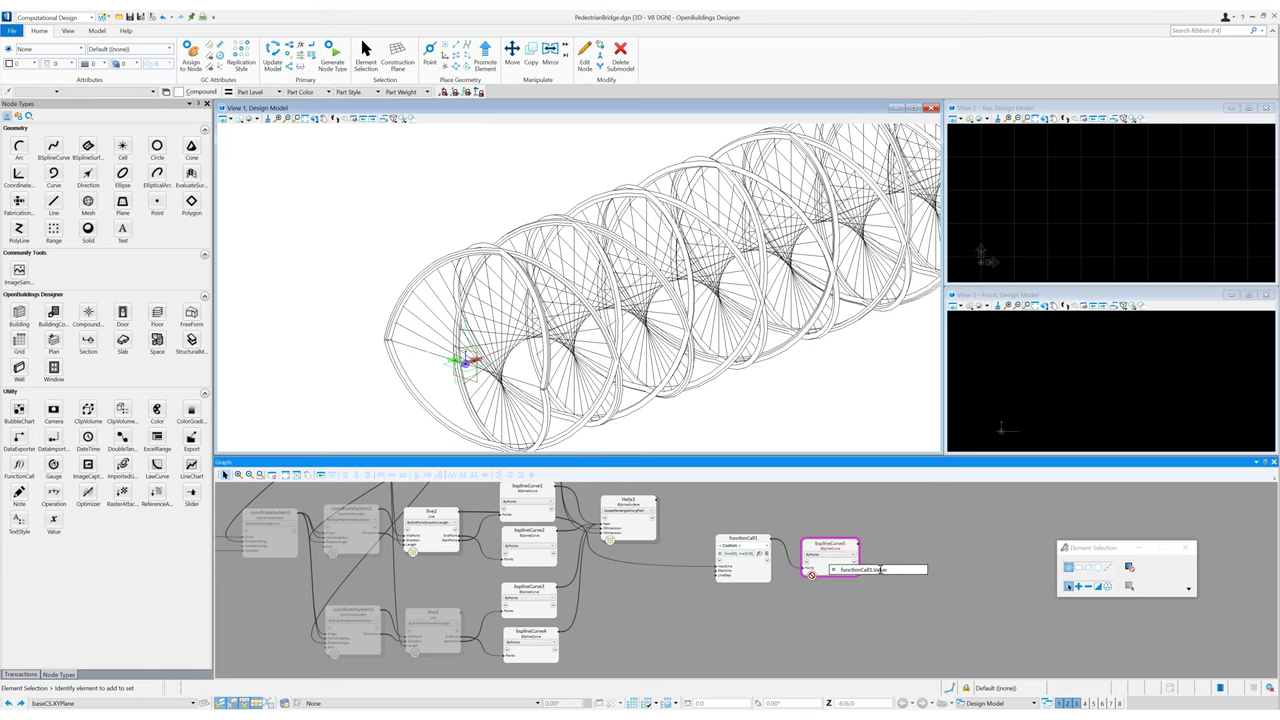
key(Return)
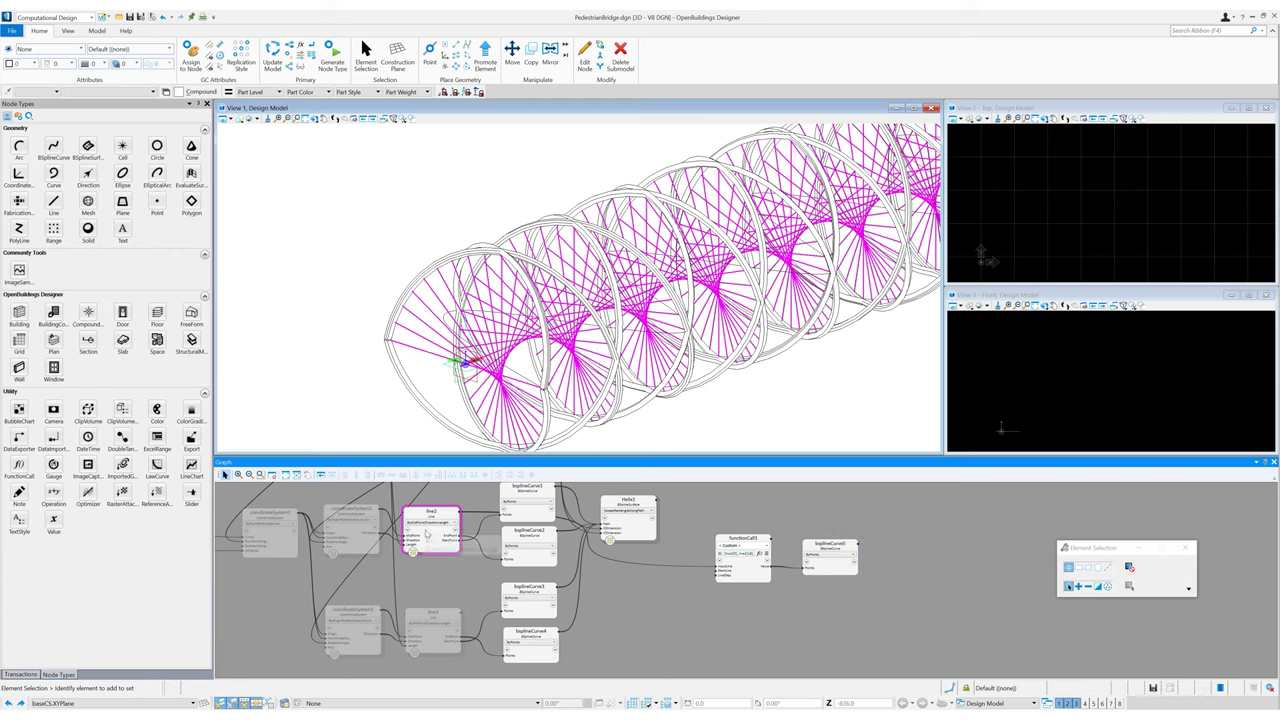
Step: Hide line2's geometry and select the new B-spline curve node to examine its path
right_click(425, 530)
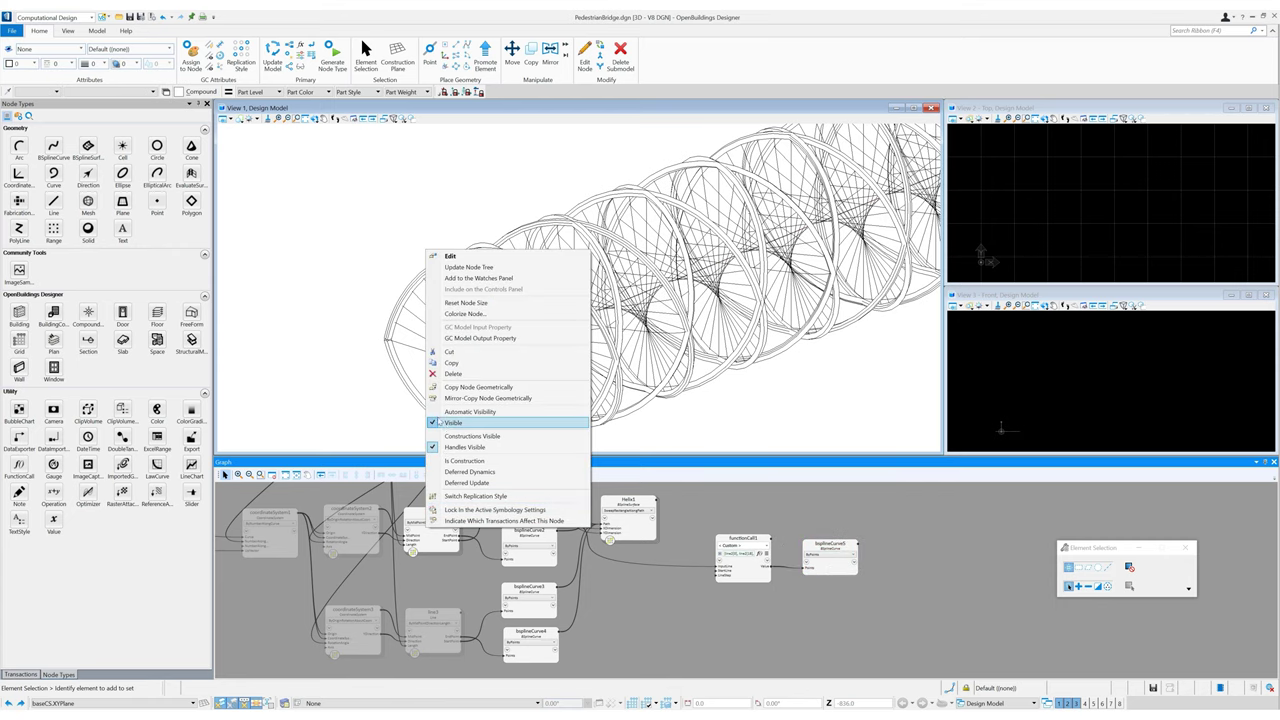
click(443, 422)
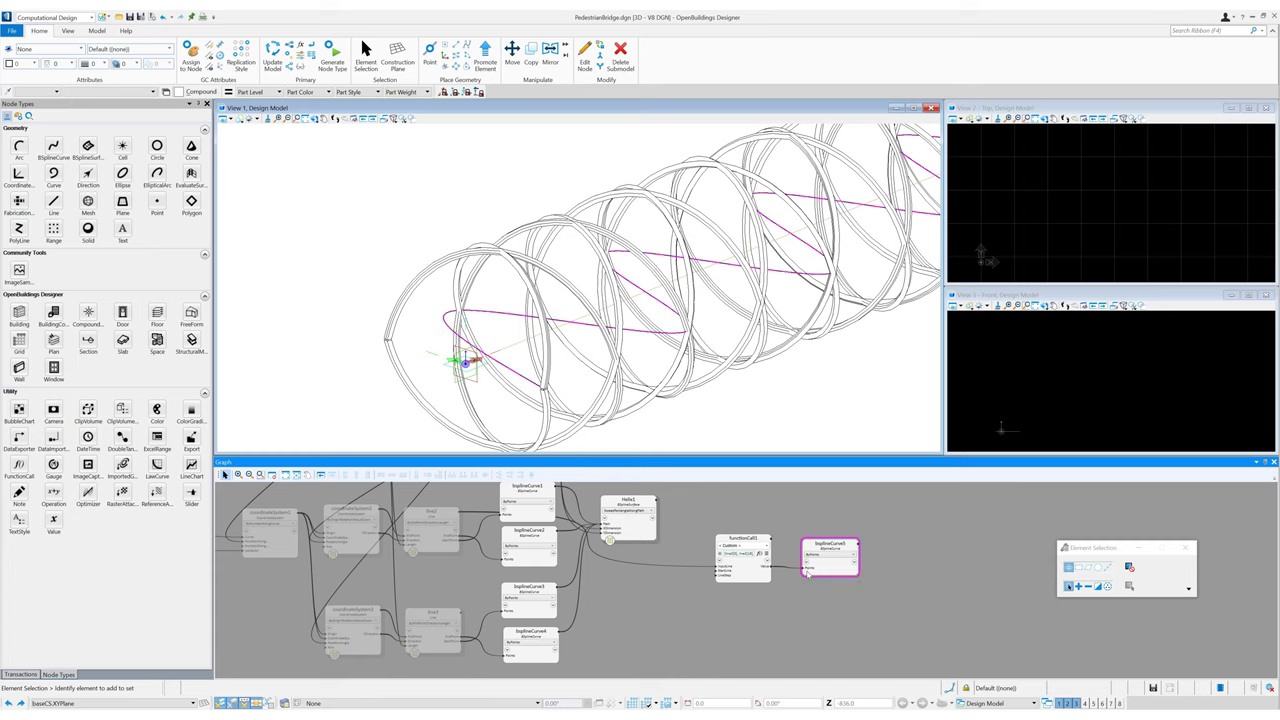
click(835, 571)
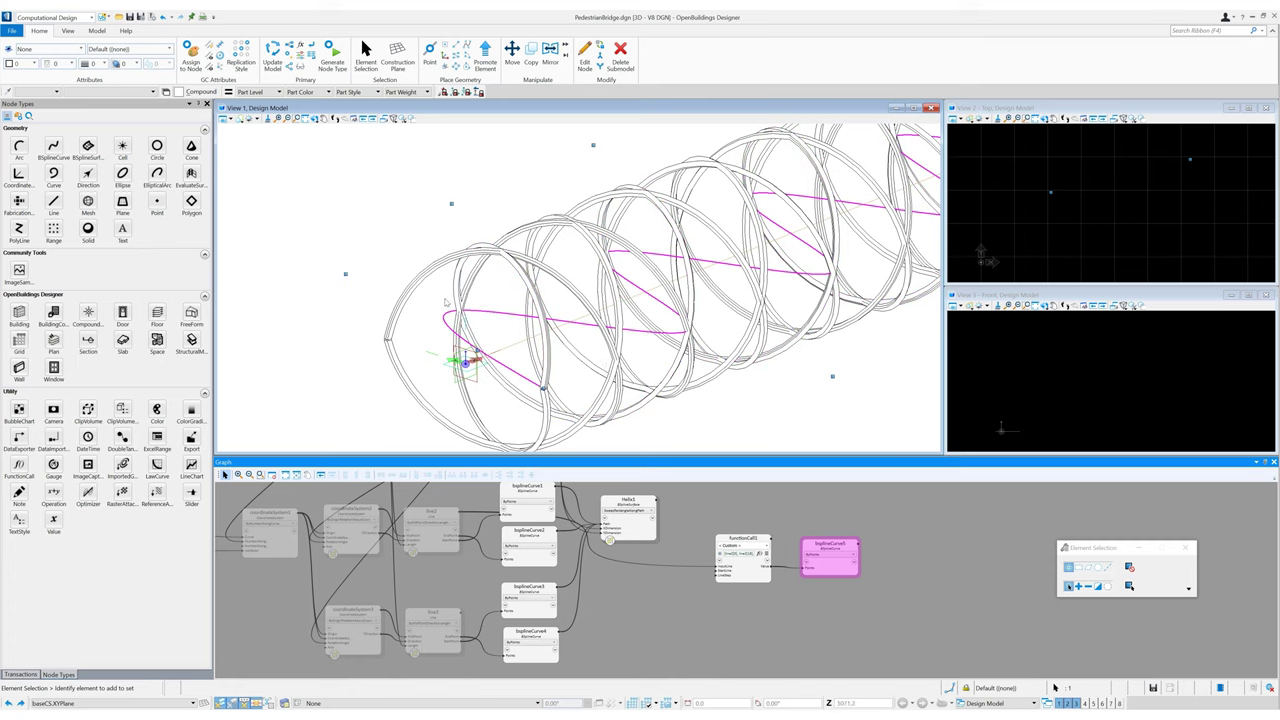
Step: Change the technique of the B-spline curve node beside functionCall1 to ByFunction
click(836, 569)
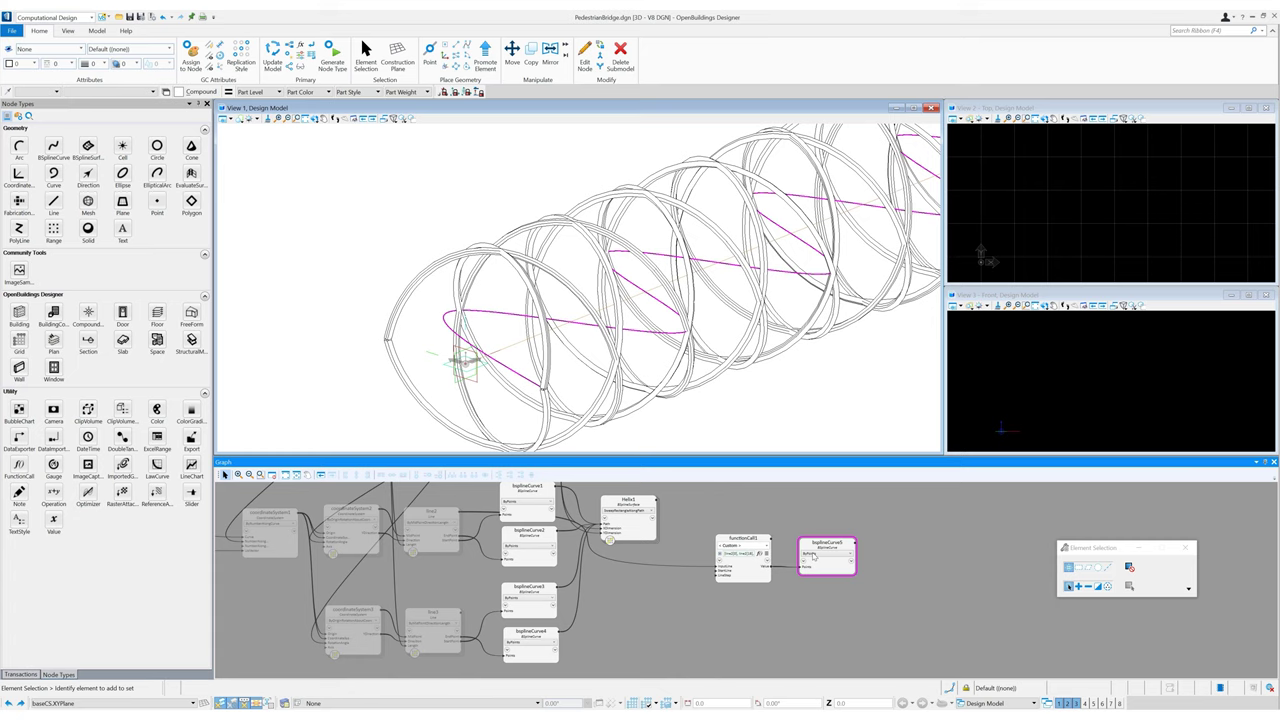
click(814, 556)
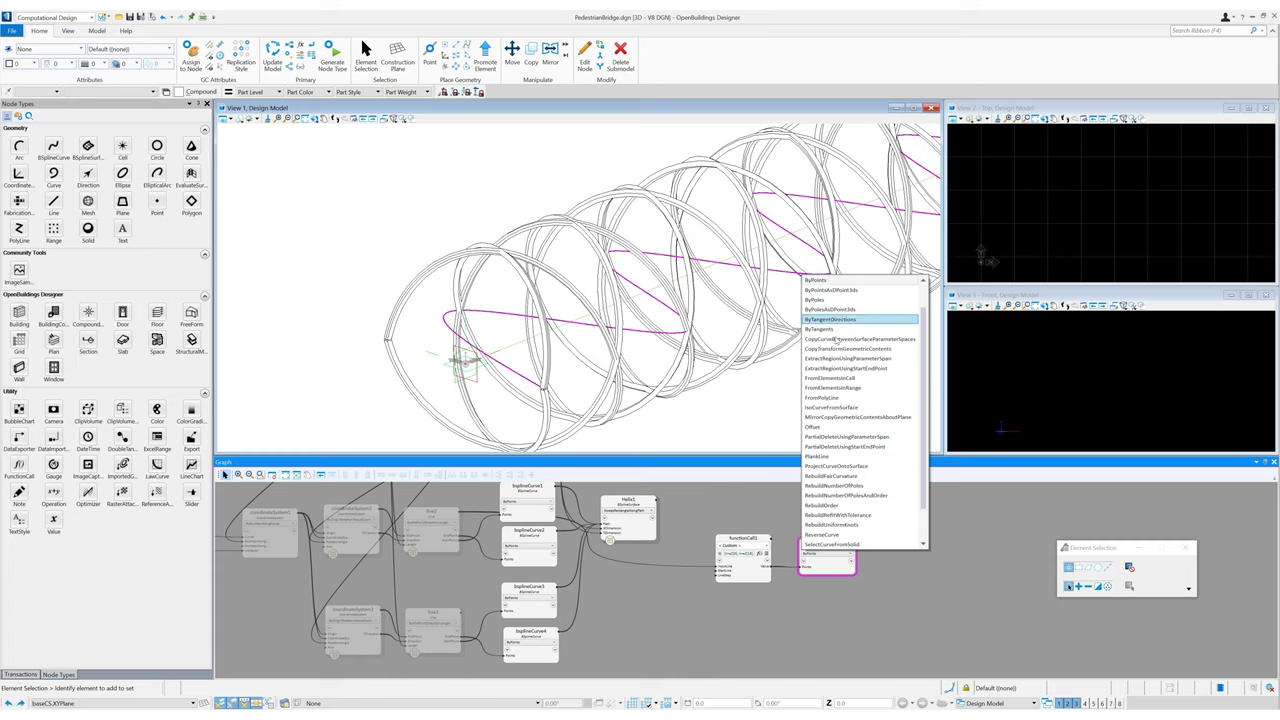
scroll(836, 407, up, 1)
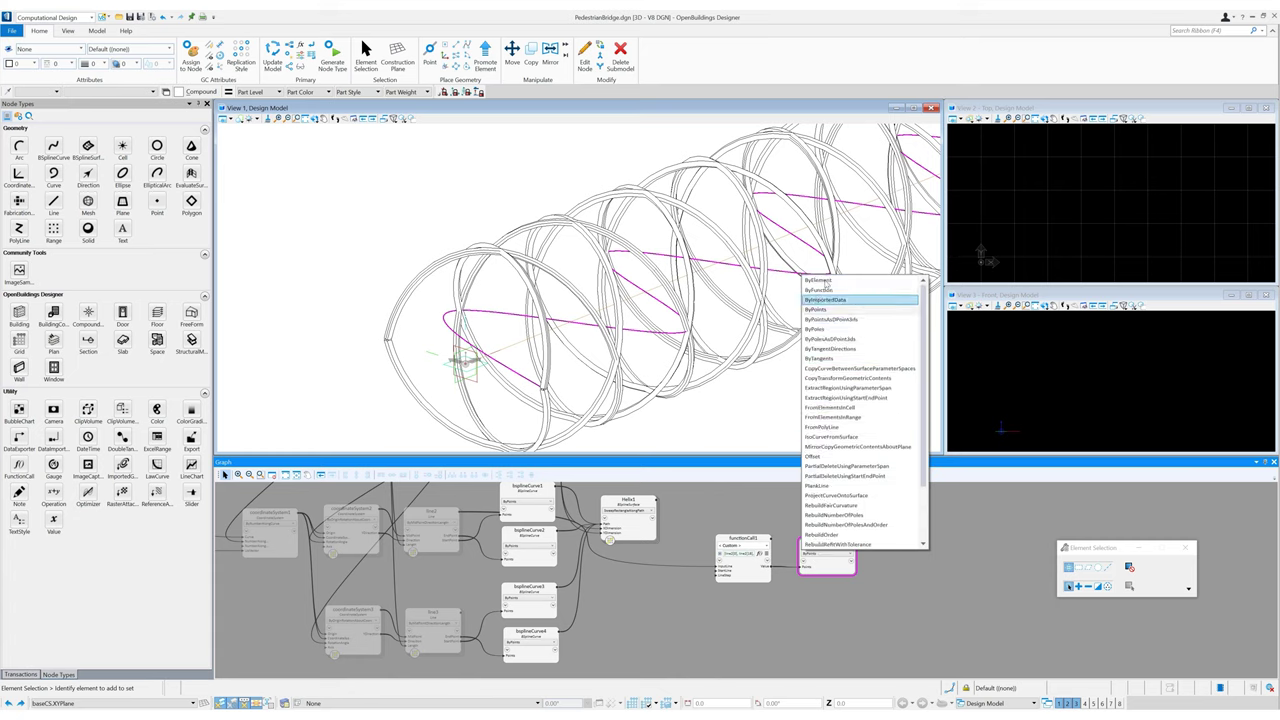
key(Return)
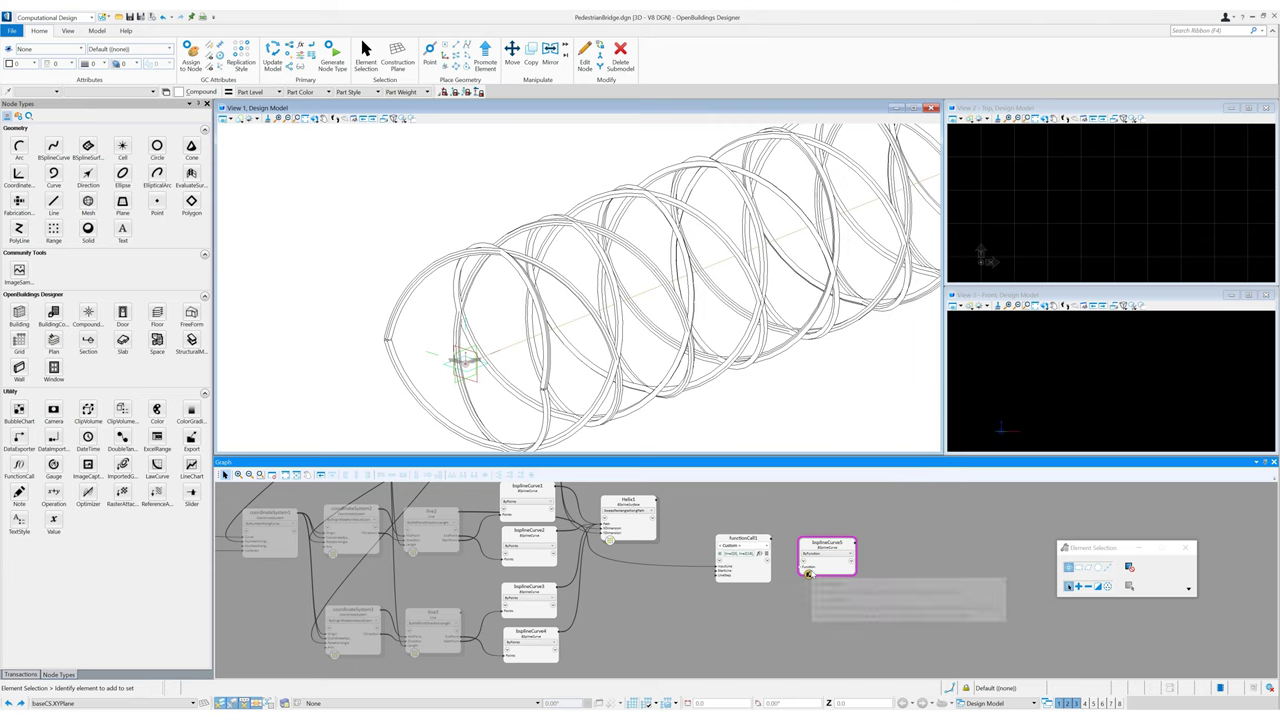
Step: Open the script editor for the curve's Function input and write the header function( Line[] InputLine)
click(828, 568)
click(829, 568)
text(function (L)
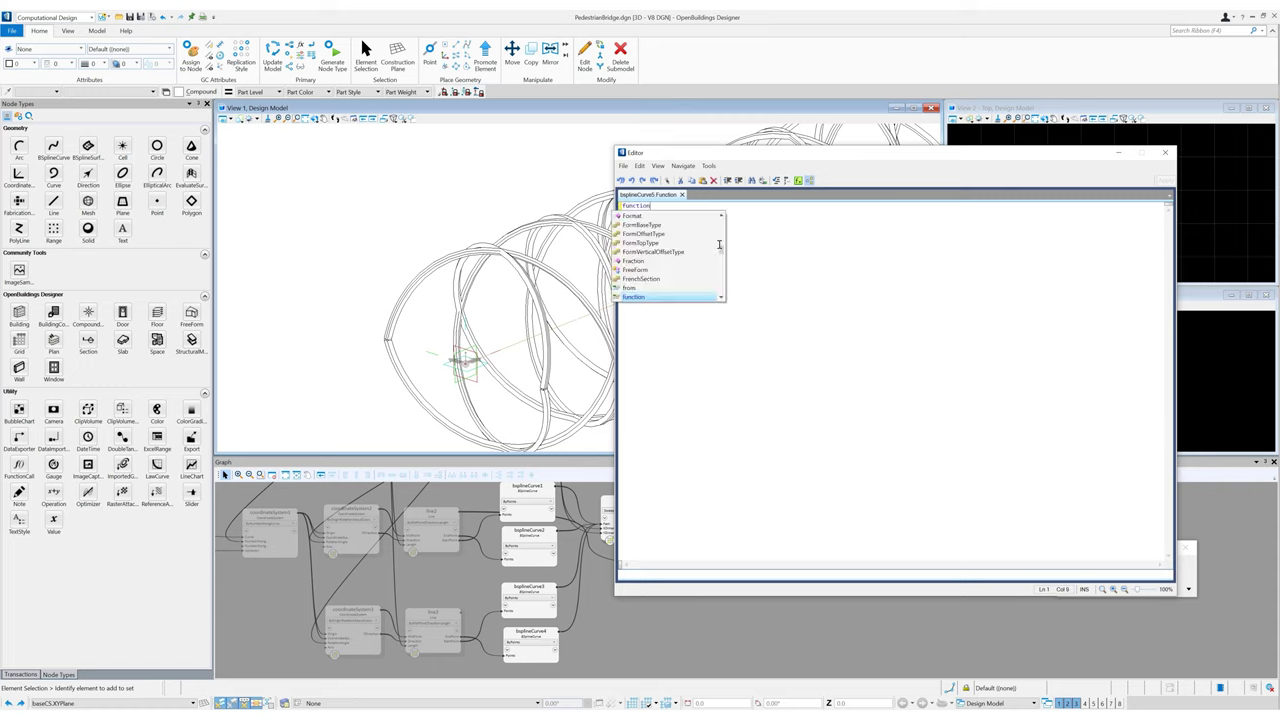
text(ine)
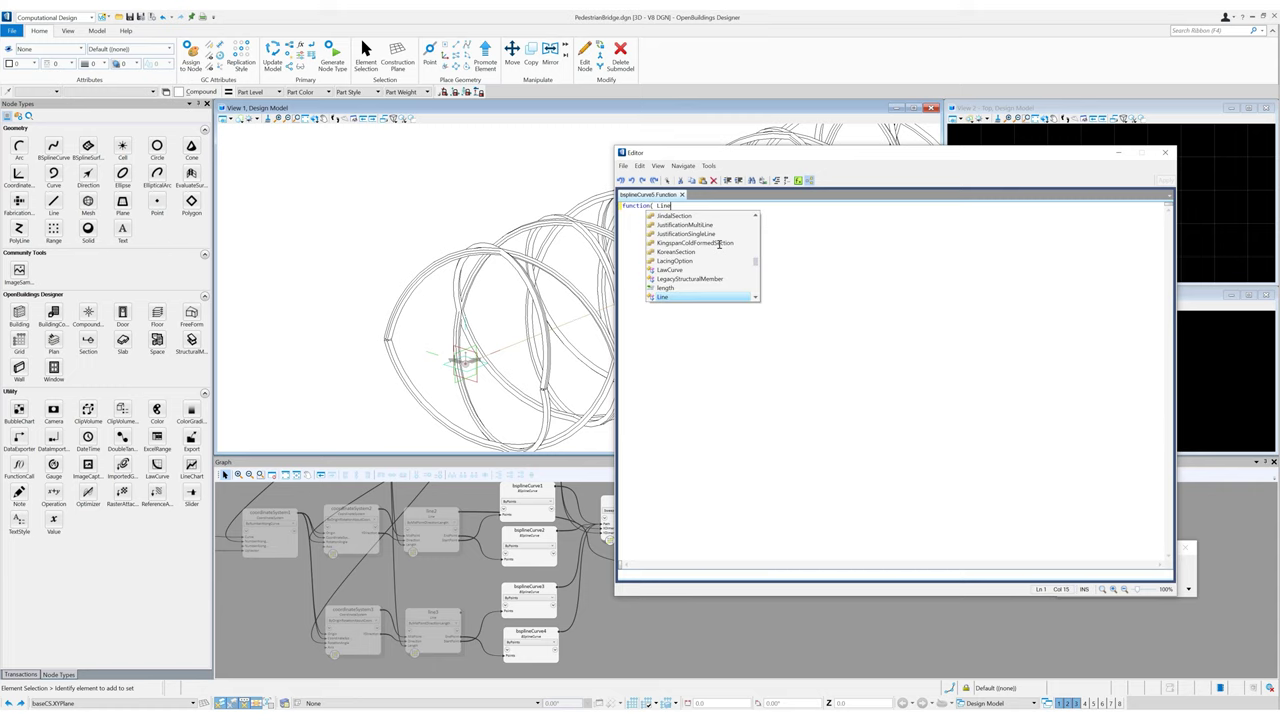
text(())
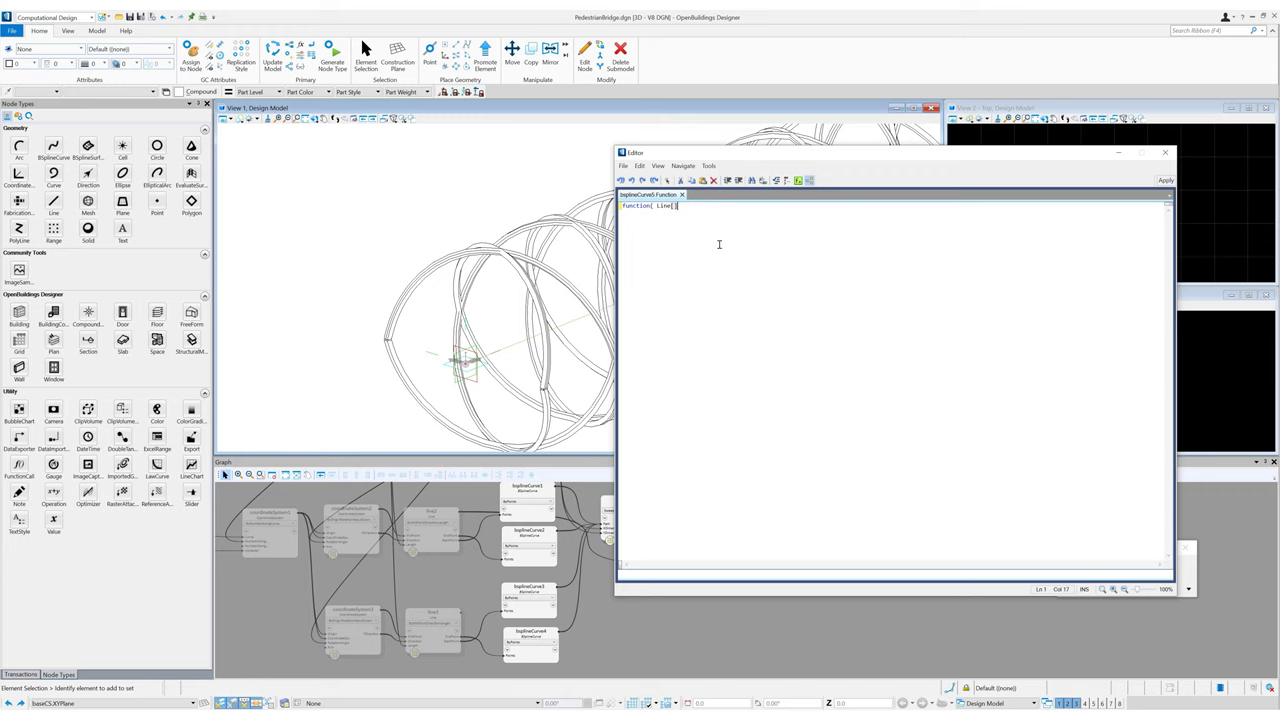
text( InputLine))
Step: Add the function body's braces and declare Point MyPointList = {}; inside them
key(Return)
text({})
key(Return)
key(Return)
key(Return)
key(Return)
key(Return)
key(Up)
key(Up)
key(Up)
key(Up)
key(Return)
text(Point MyPointList = {};)
key(Return)
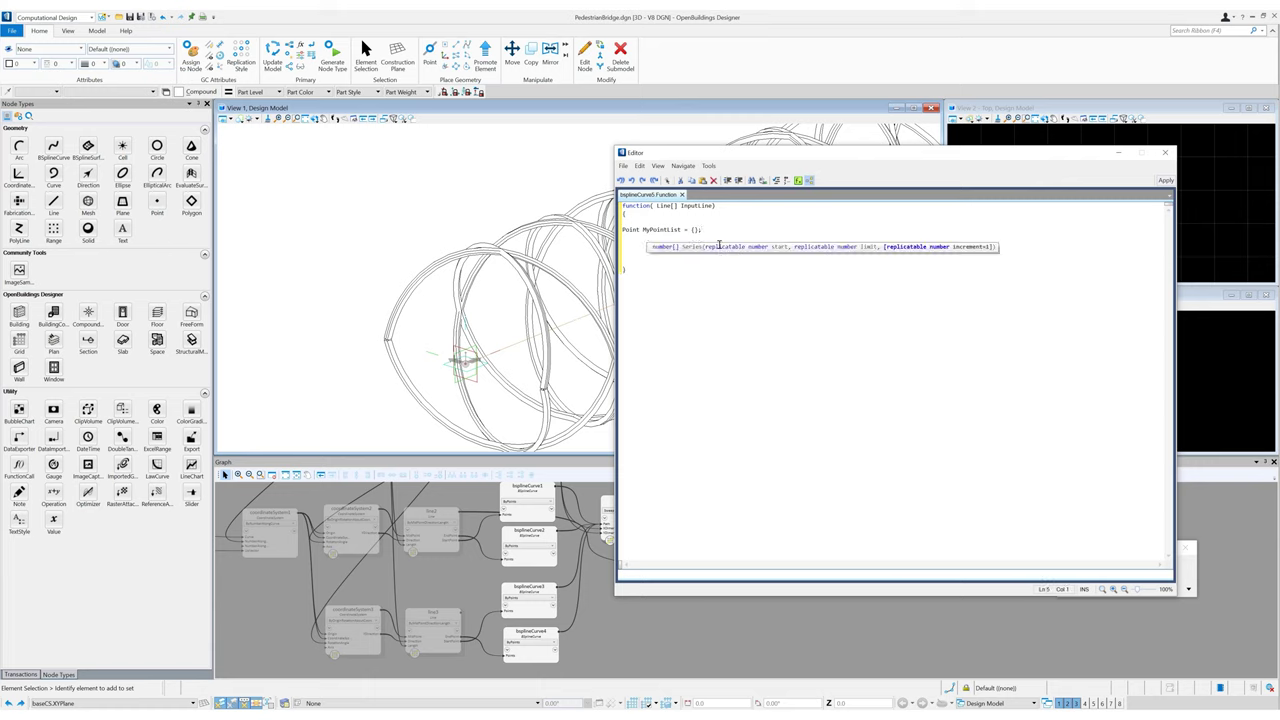
Step: Insert a for loop below the list declaration, with counter i starting at 0 and InputLine.Count as its limit
text(For)
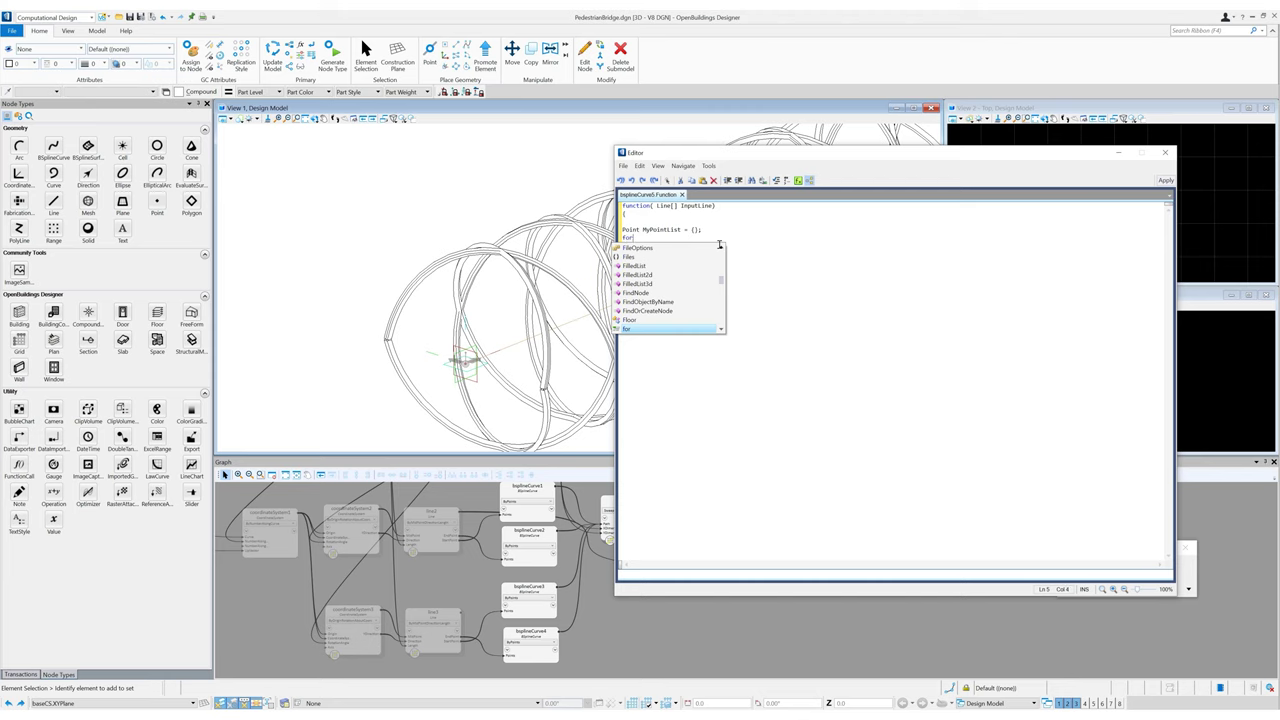
key(Tab)
key(Tab)
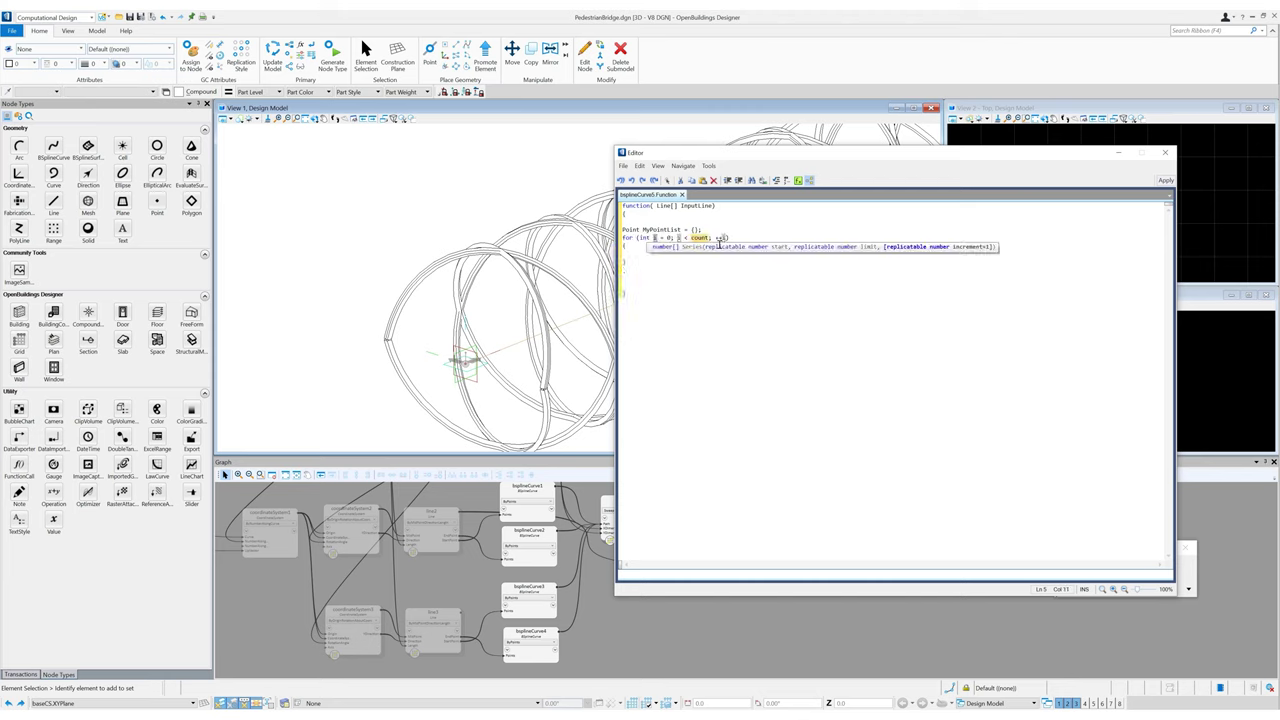
double_click(696, 206)
key(ctrl+c)
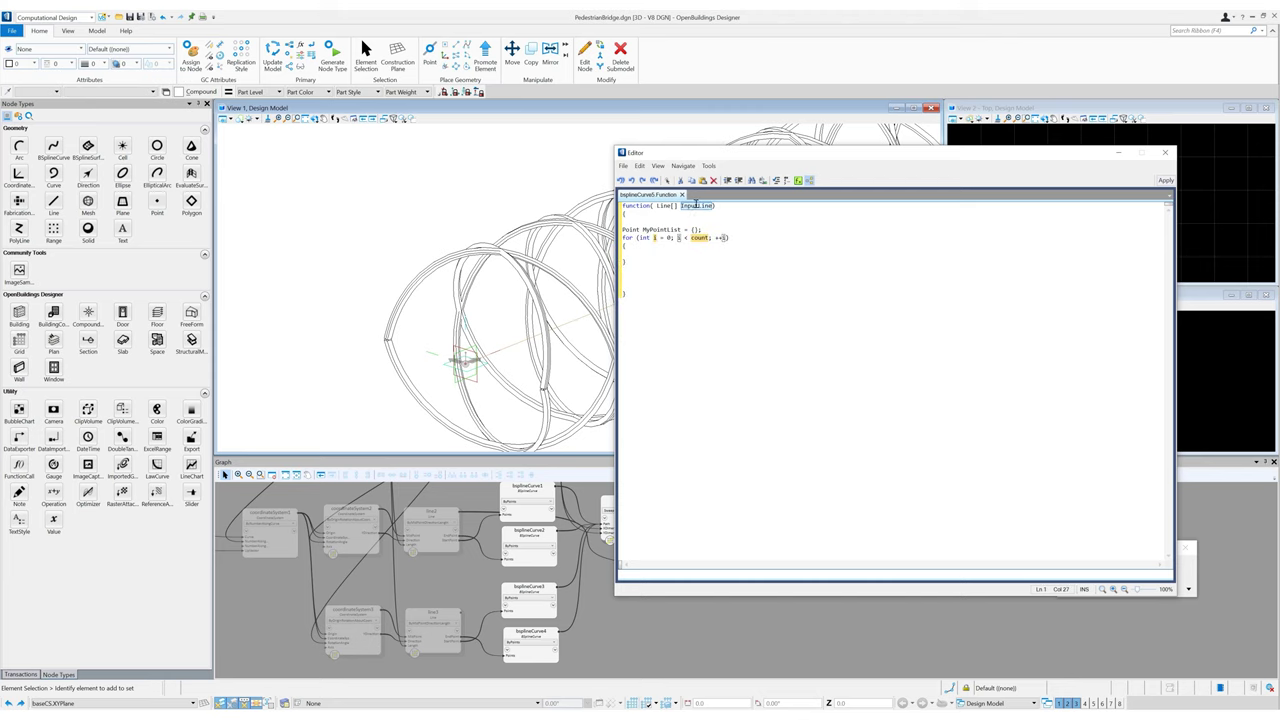
click(692, 238)
key(ctrl+v)
text(.)
Step: Declare int CurrentNumber = i; inside the loop body, leaving blank lines around it
click(645, 248)
key(Return)
key(Return)
text(int)
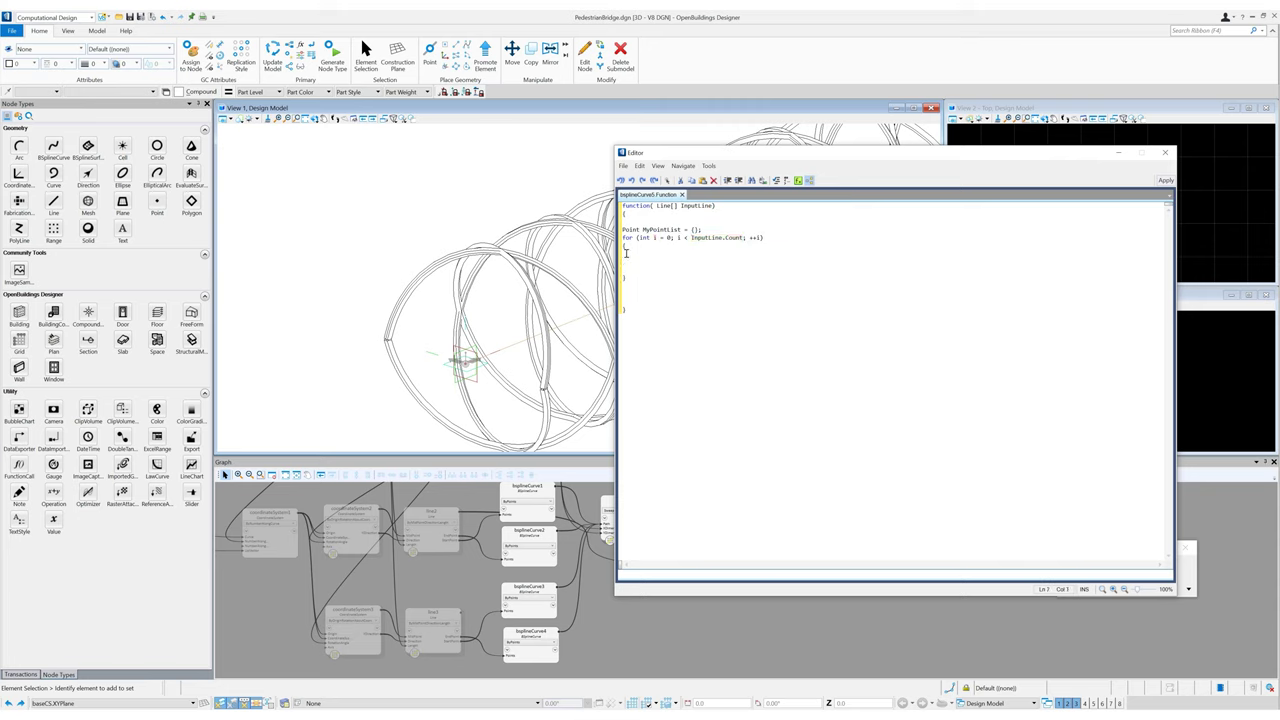
text( CurrentNumber = i;)
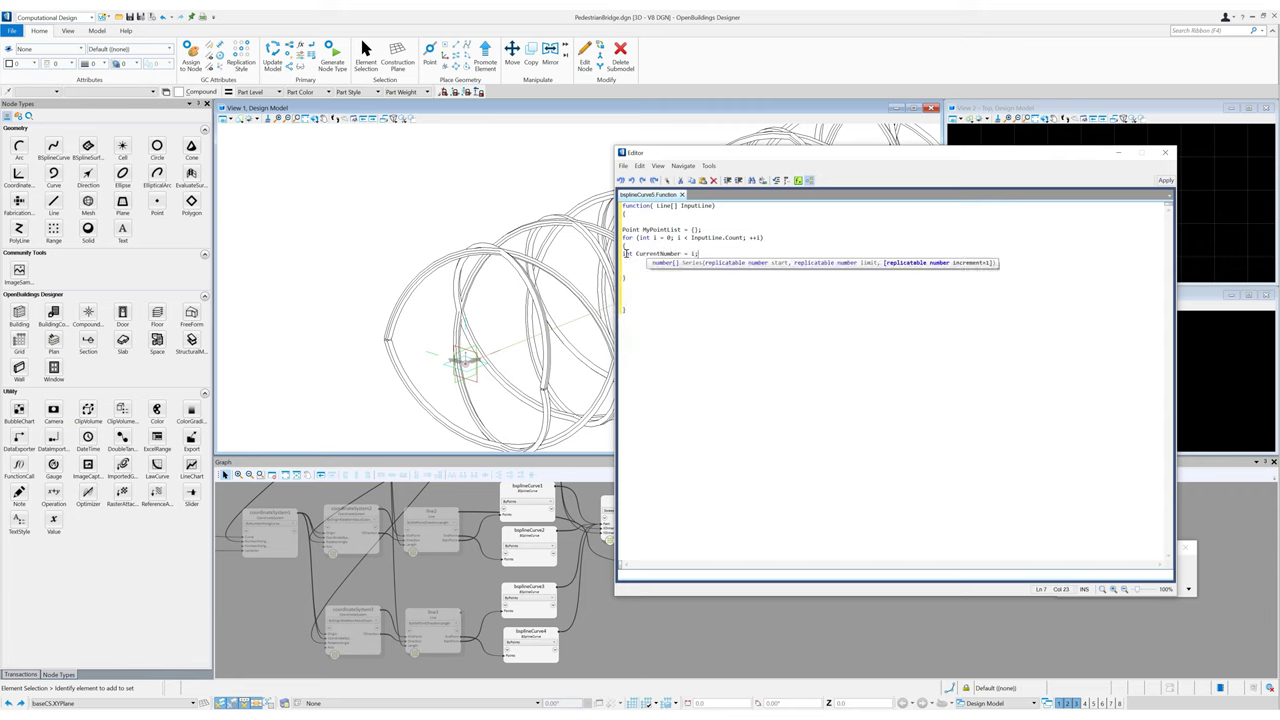
key(Return)
key(Return)
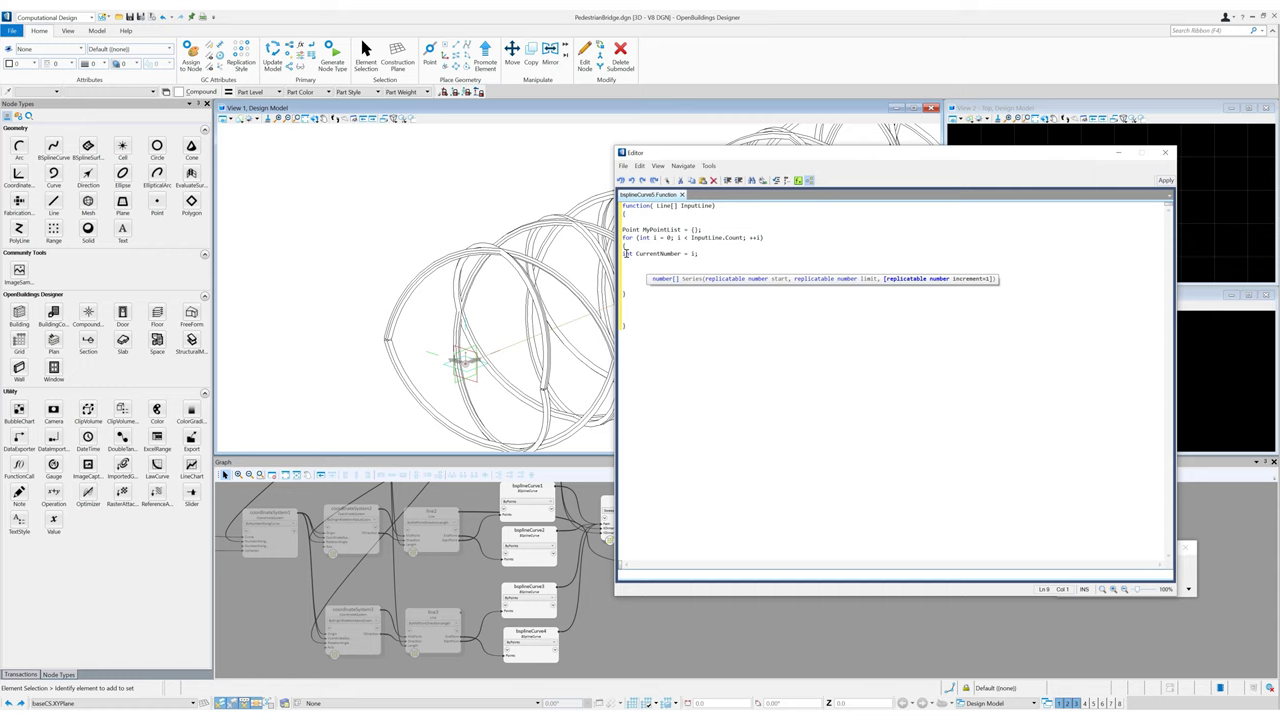
Step: Add the condition if(CurrentNumber == 0) with an empty pair of braces below CurrentNumber's declaration
text(if)
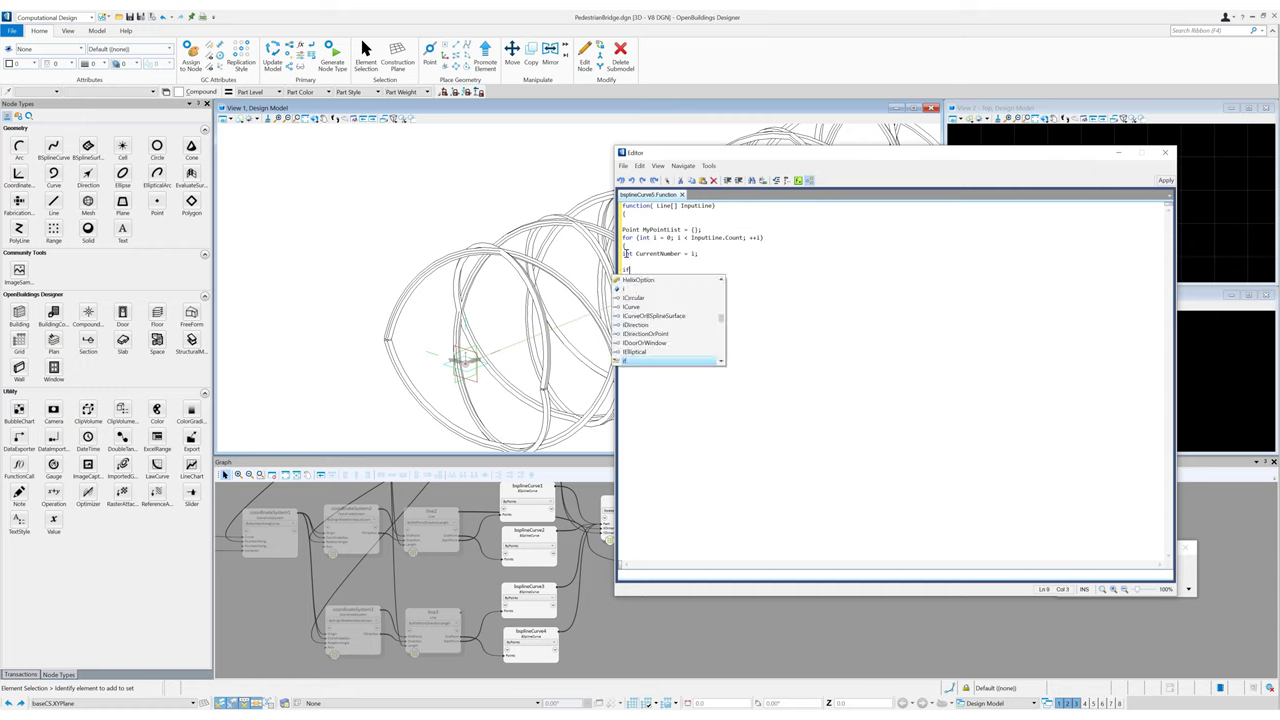
text((CurrentNumber = 0)
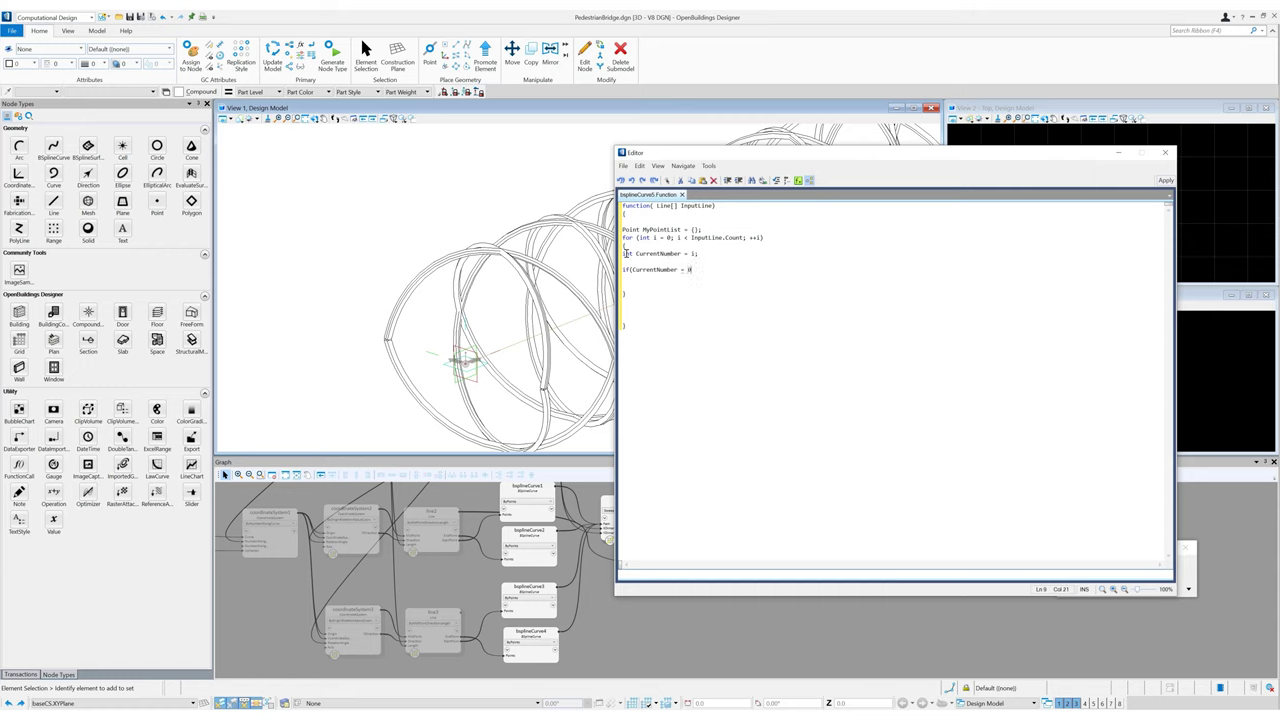
key(BackSpace)
key(BackSpace)
text(= 0))
key(Return)
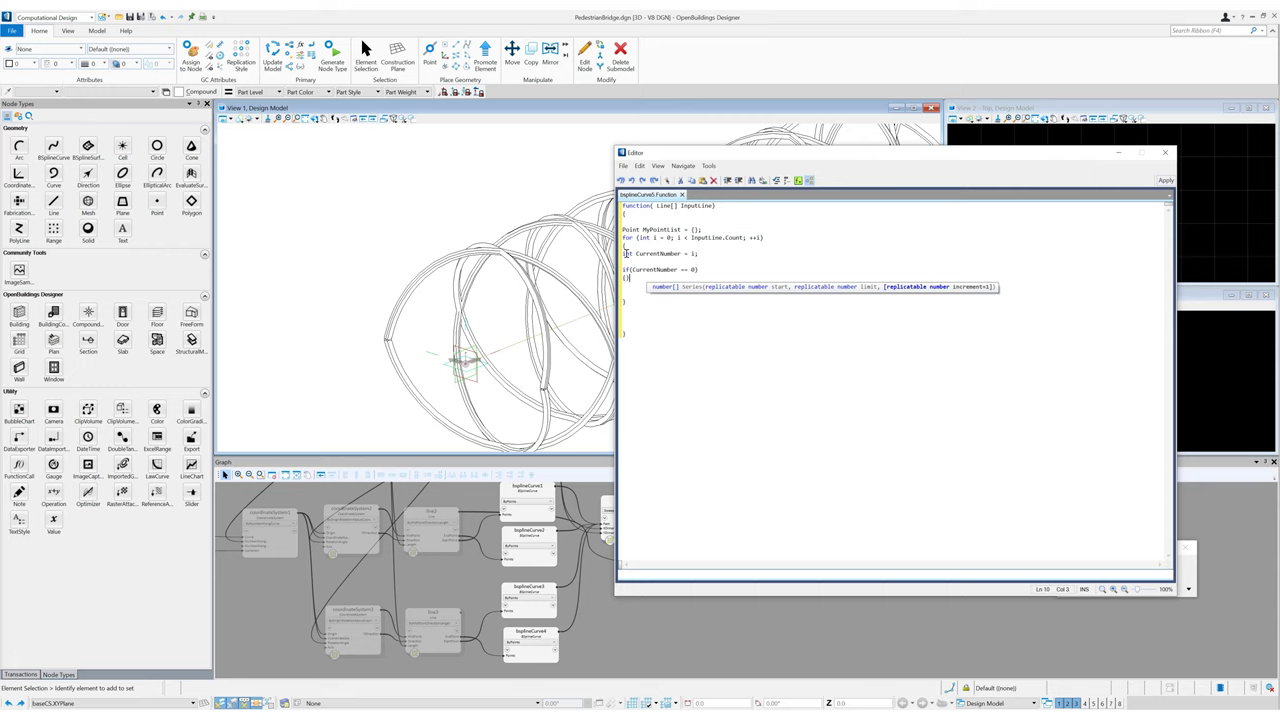
key(Return)
key(Return)
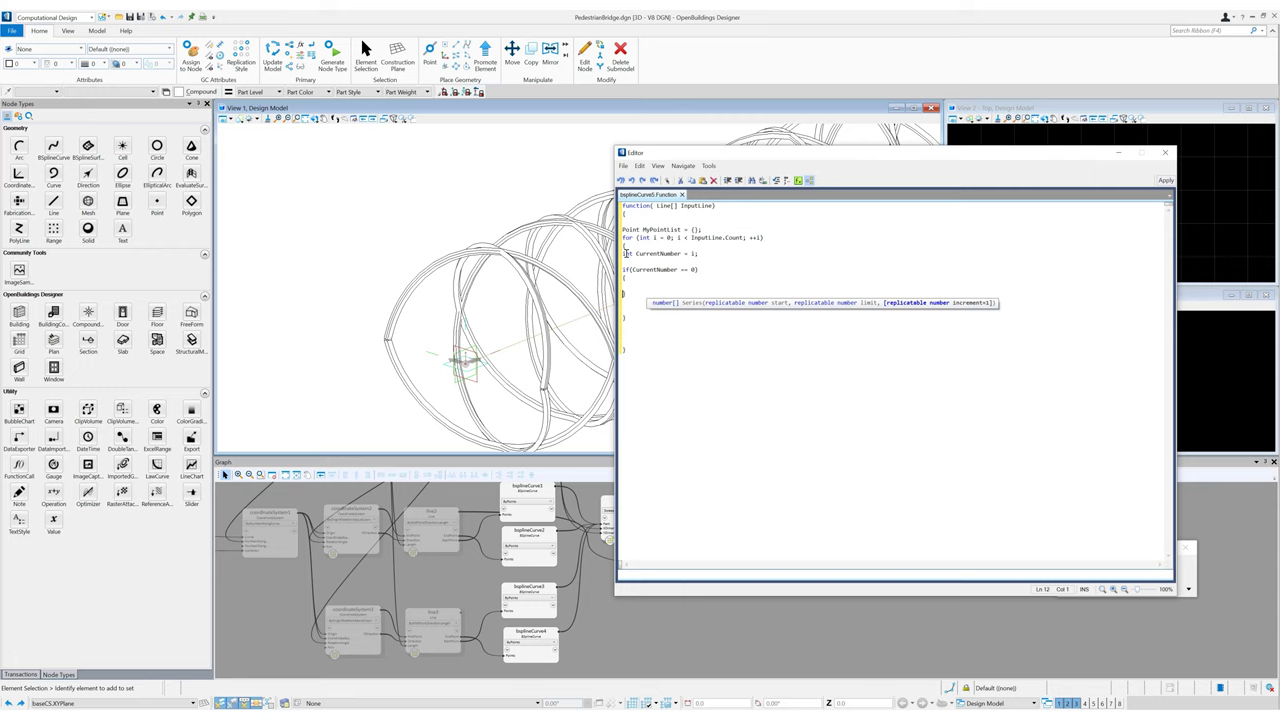
key(Up)
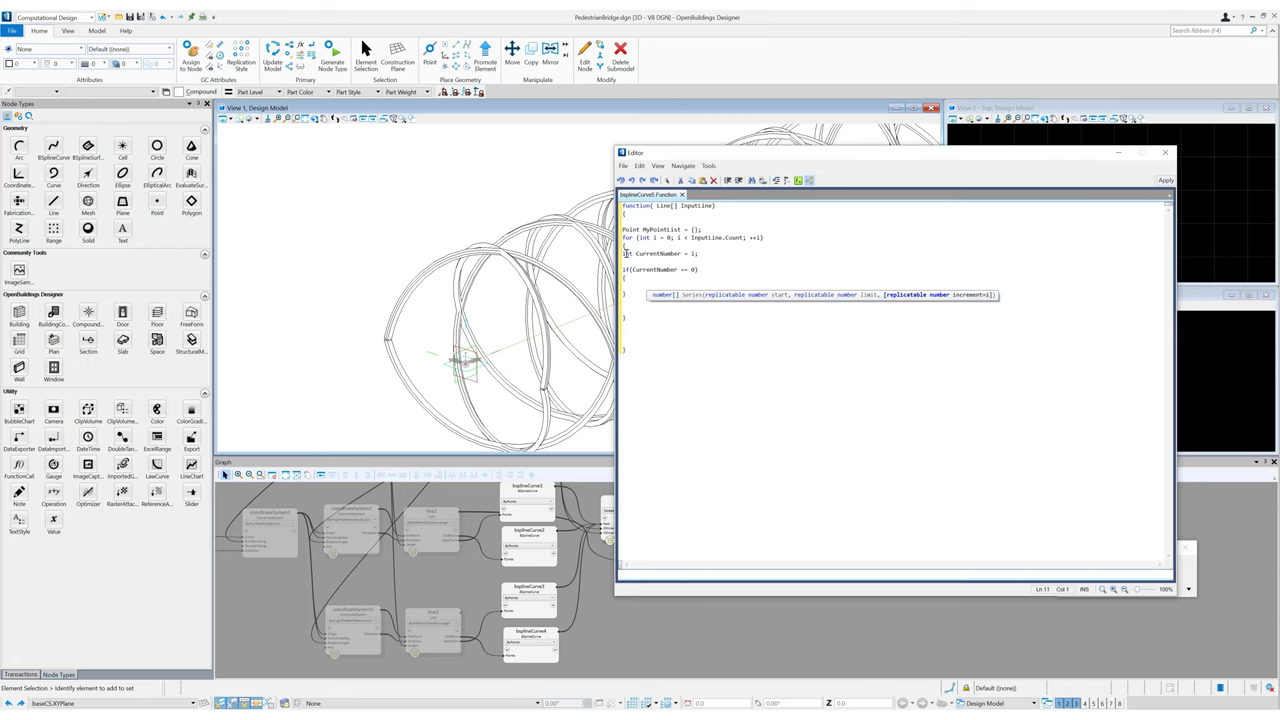
Step: Fill the if block with Point MyPoint = InputLine[i].StartPoint; followed by MyPointList.Add(MyPoint);
text(Point MyPoint )
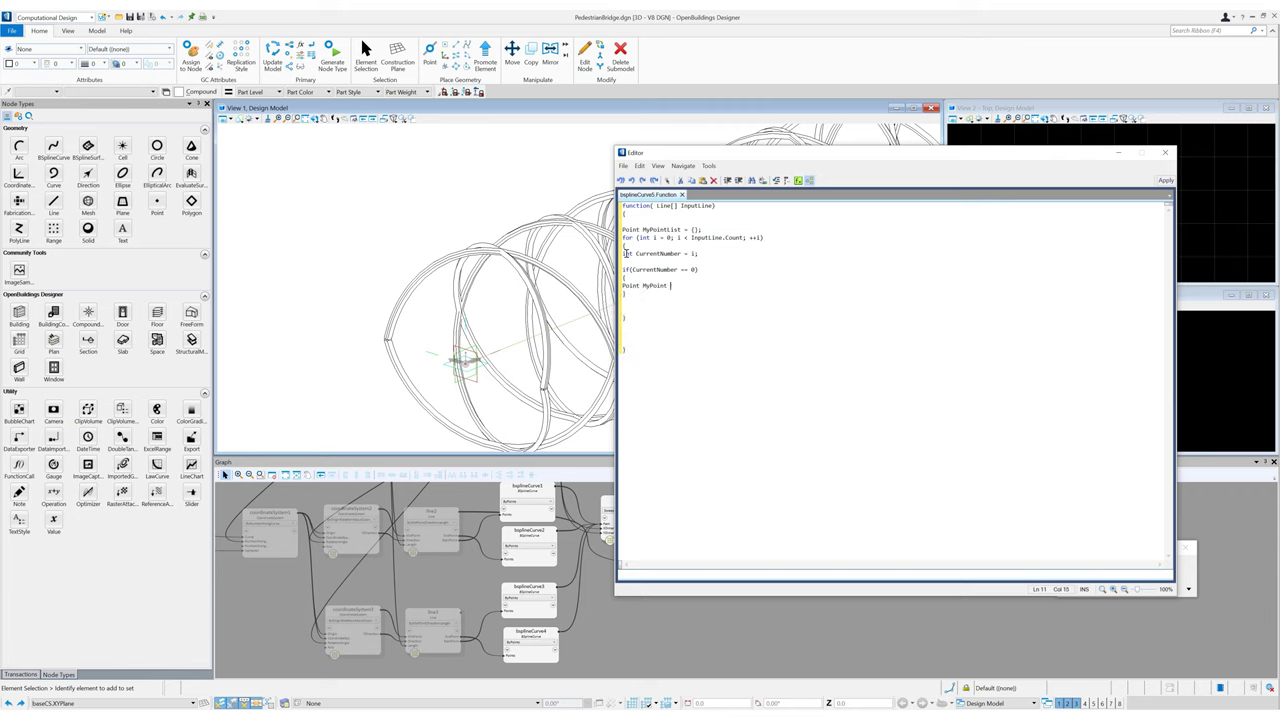
text(= InputLine[i].End)
key(BackSpace)
key(BackSpace)
key(BackSpace)
text(StartPoint;)
key(Return)
text(MypointList)
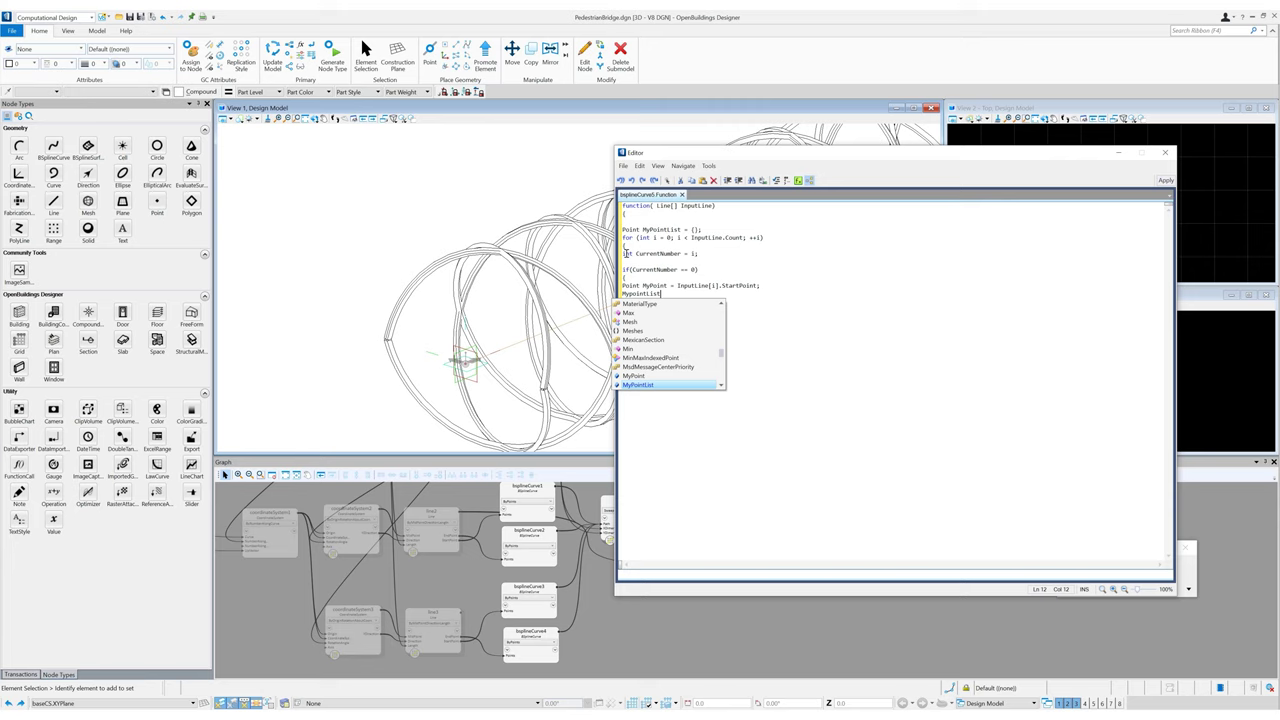
text(.Add(MyPoint)
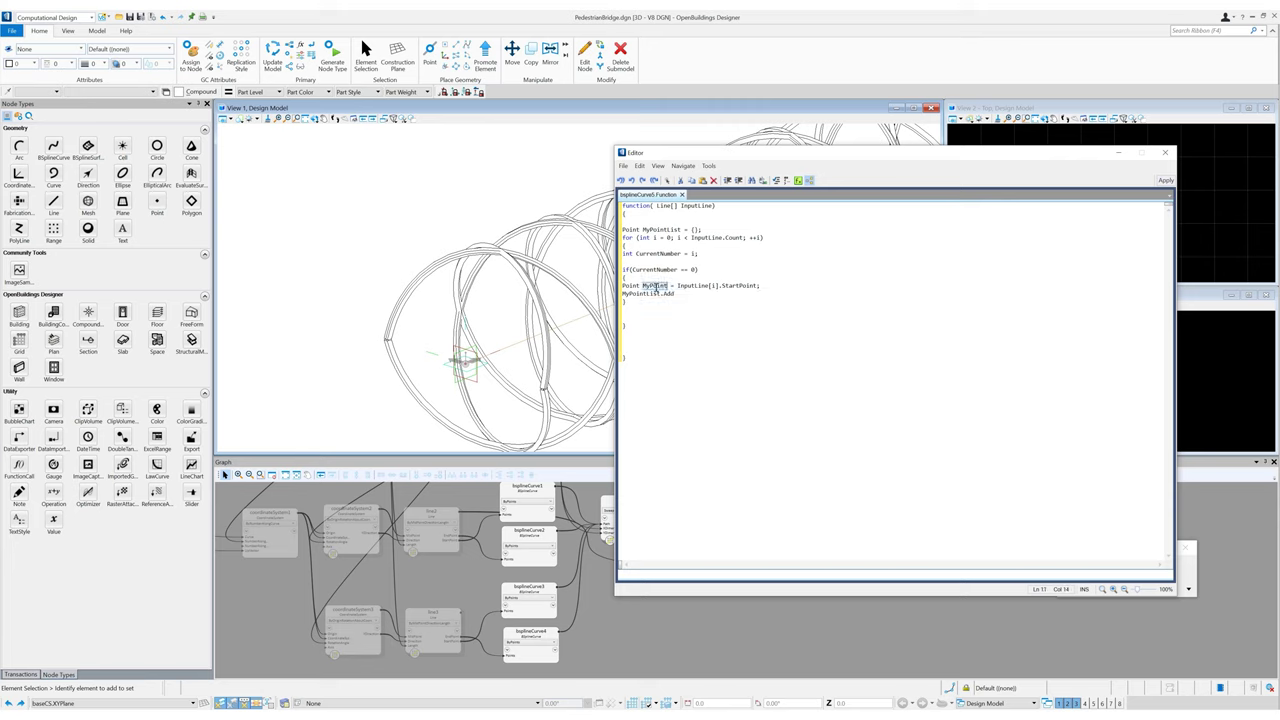
text();)
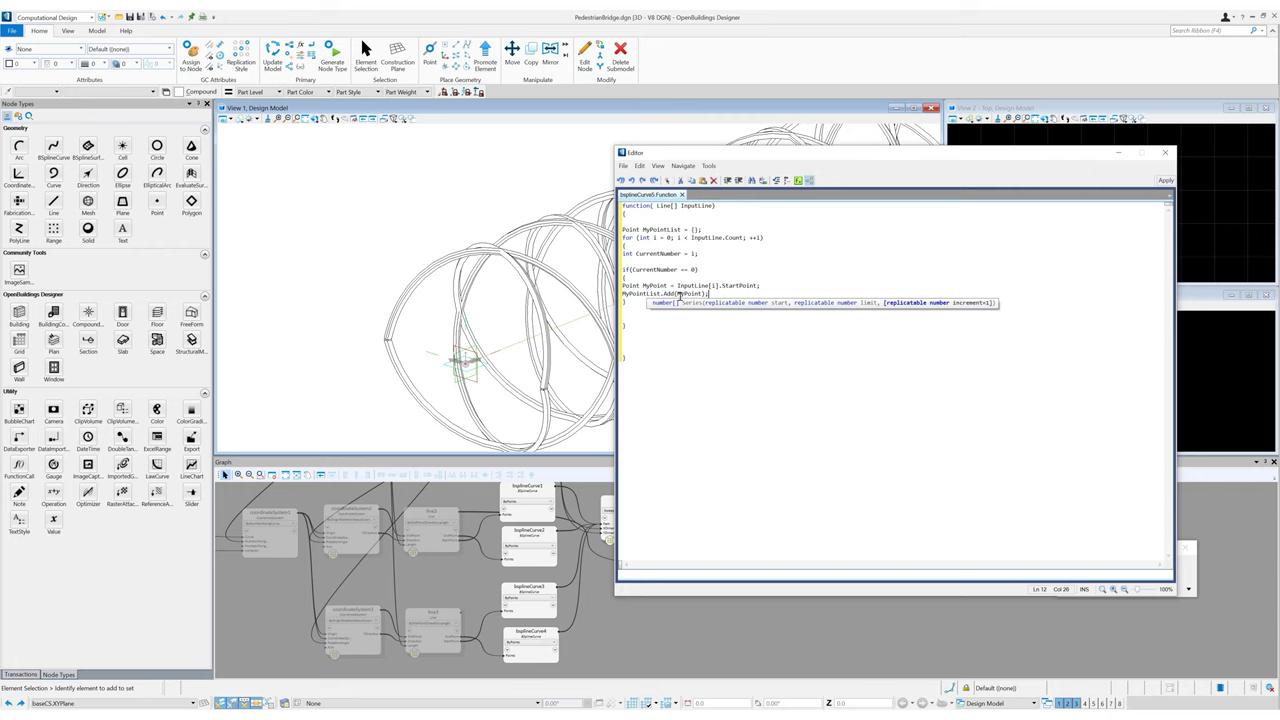
Step: Add an else branch with empty braces after the if block and indent the whole if/else section
key(Down)
key(Down)
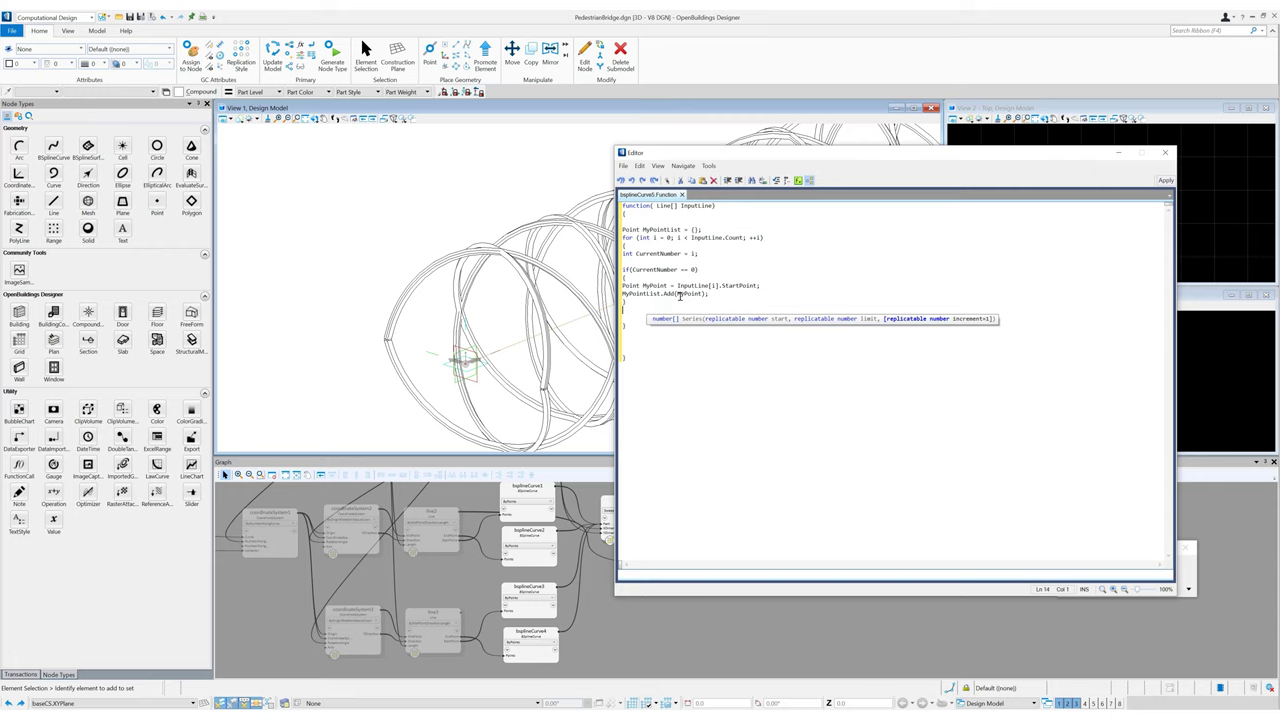
text(else)
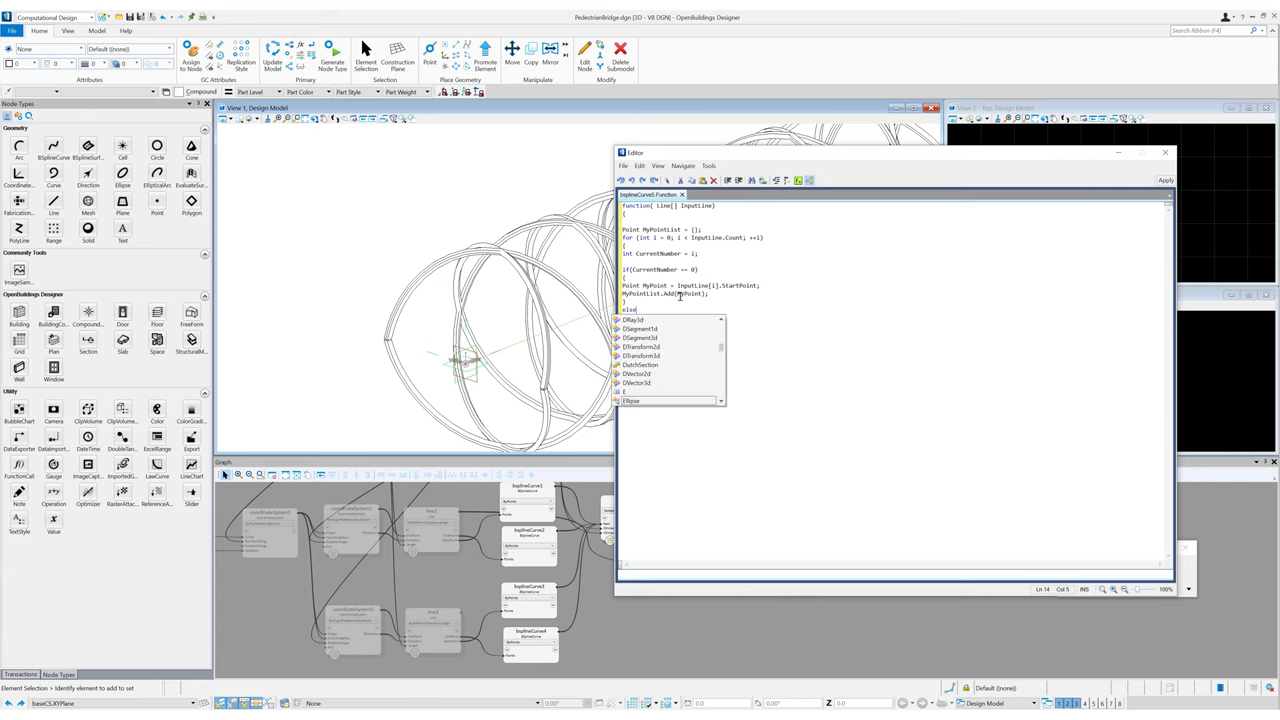
key(Return)
text({})
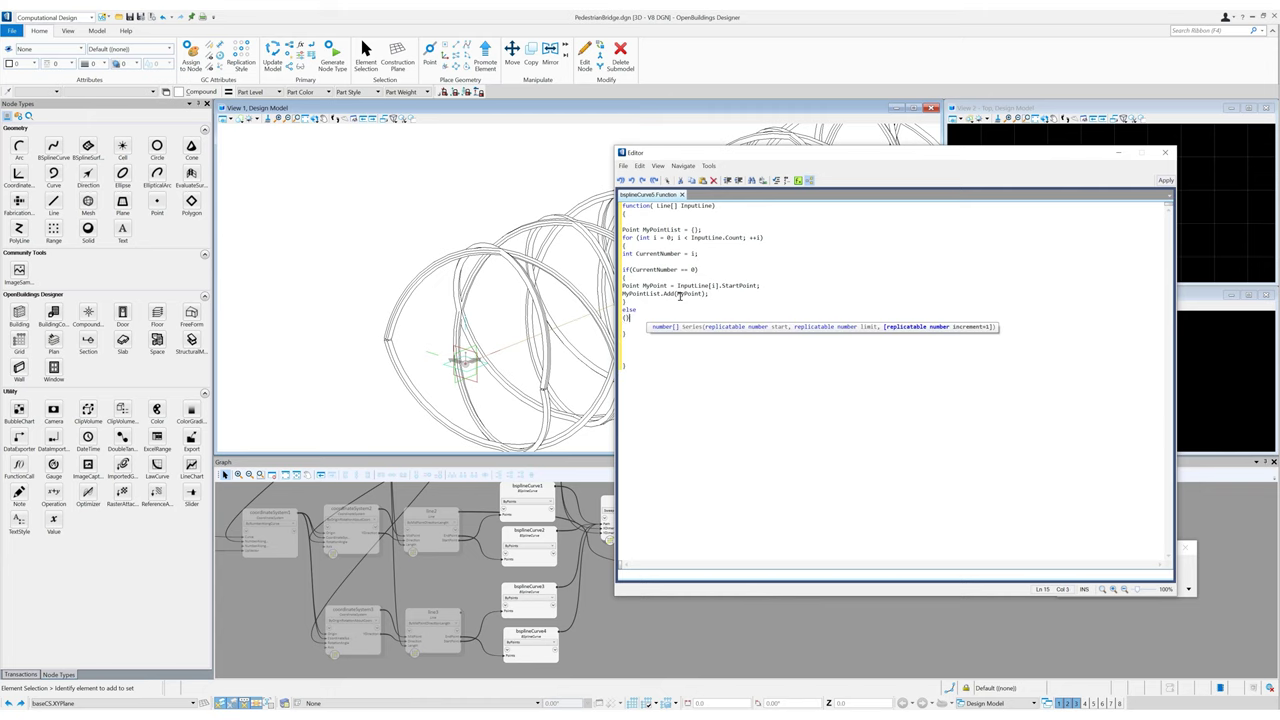
key(Return)
key(Return)
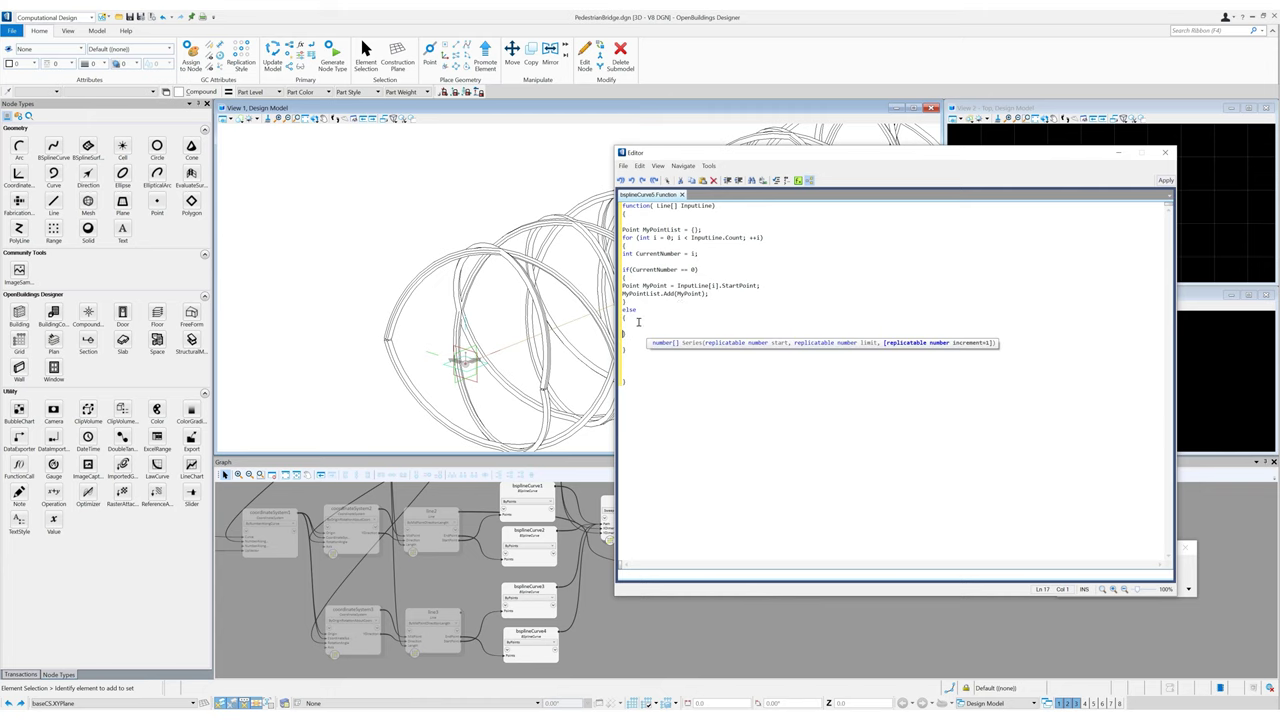
drag(630, 334, 608, 271)
click(738, 182)
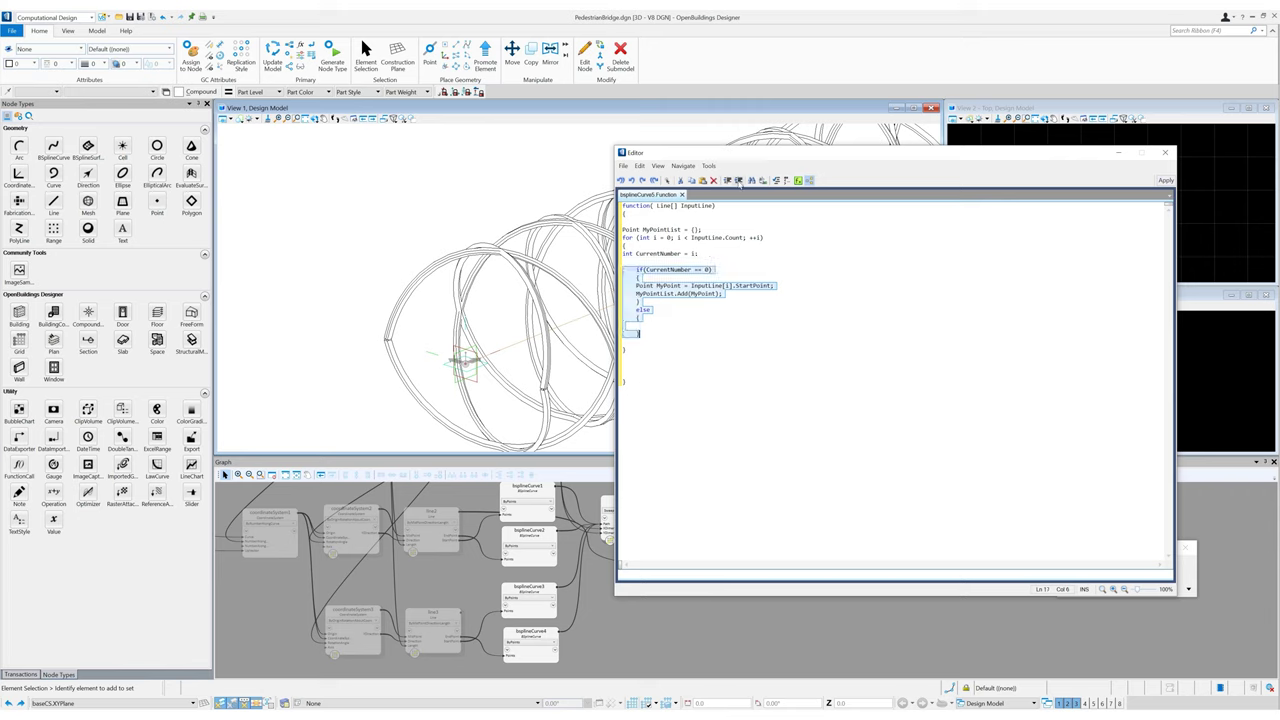
Step: Inside the else block, add if(CurrentNumber % 2 > 0) with an empty pair of braces and indent it one level
click(667, 320)
key(Return)
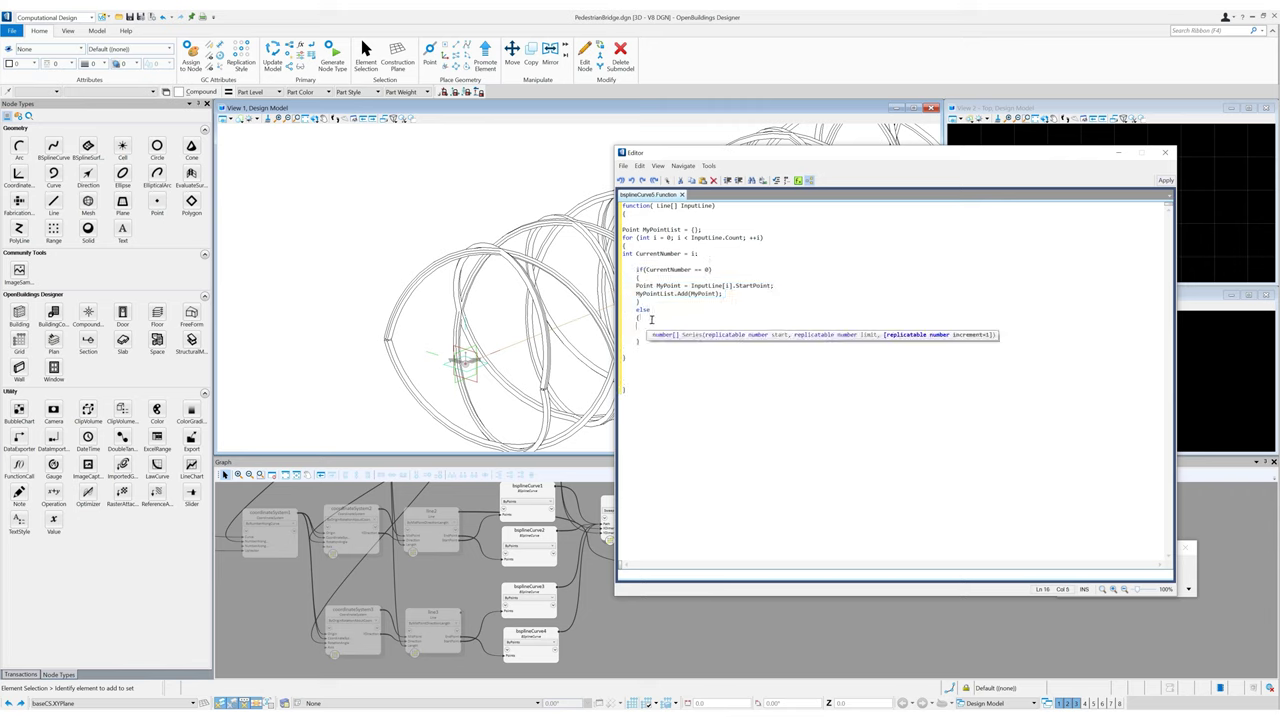
text(if)
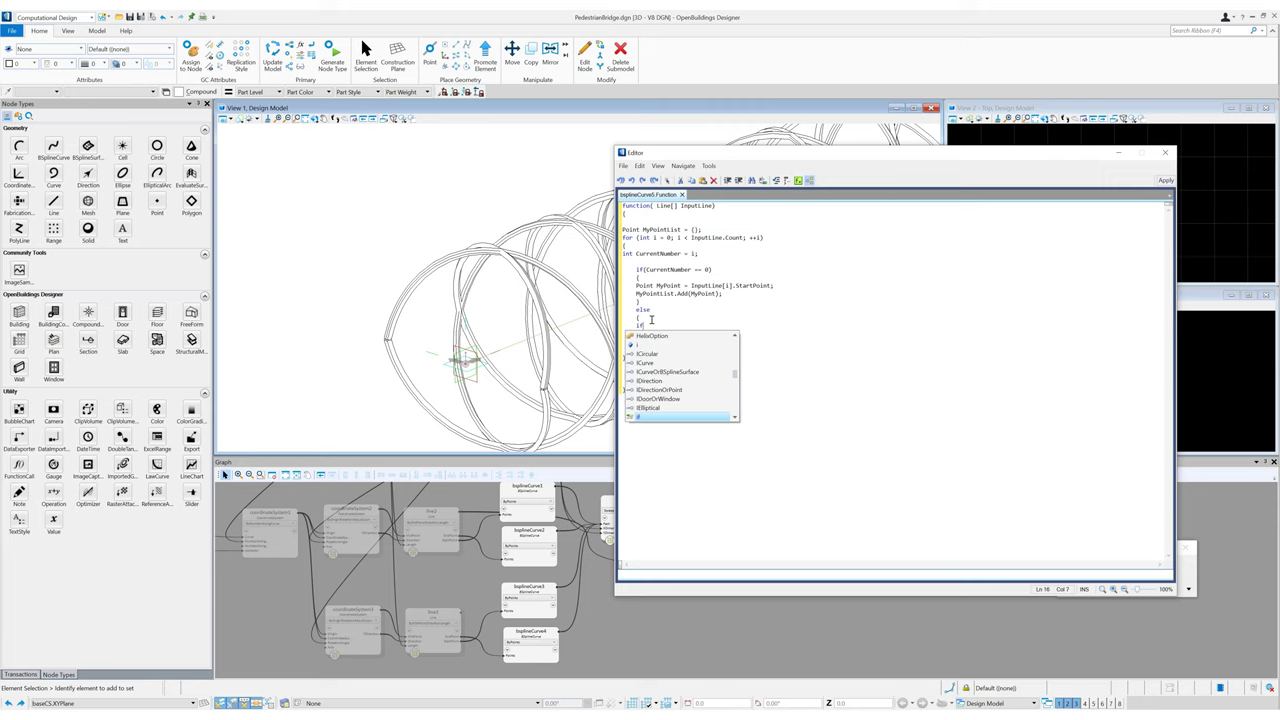
text((Curr)
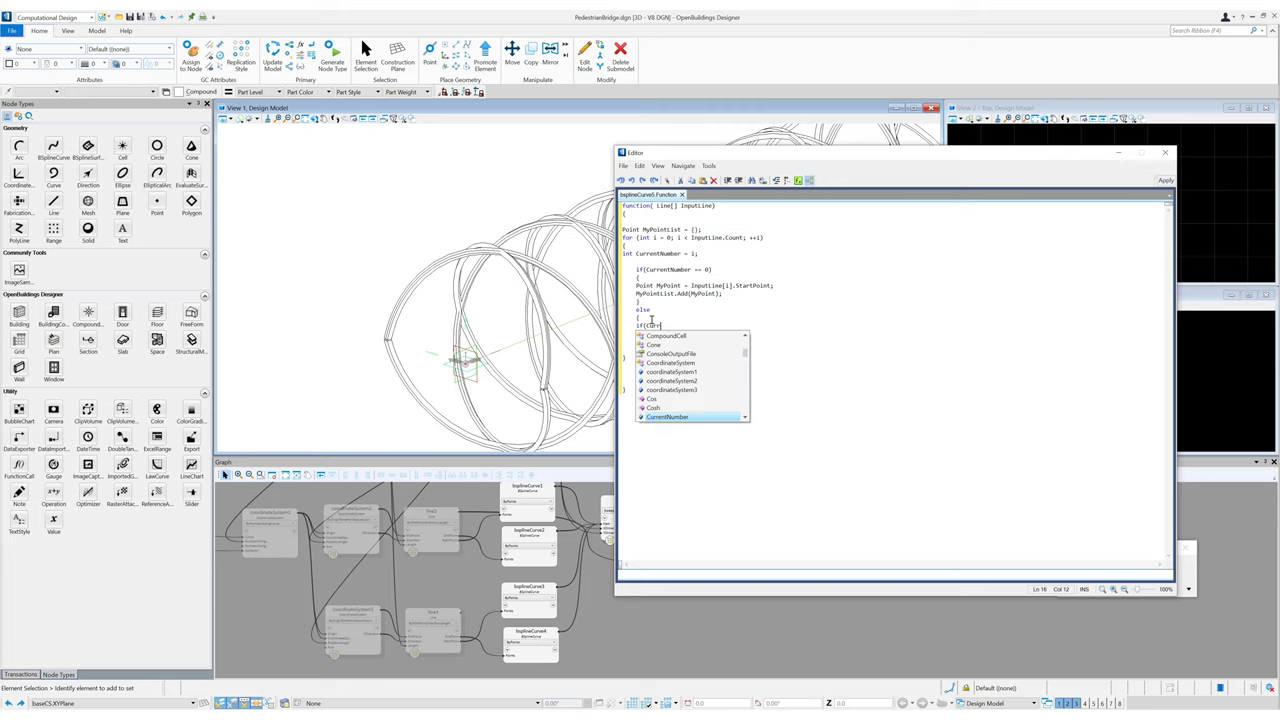
text(entNumber % 2 > 0)
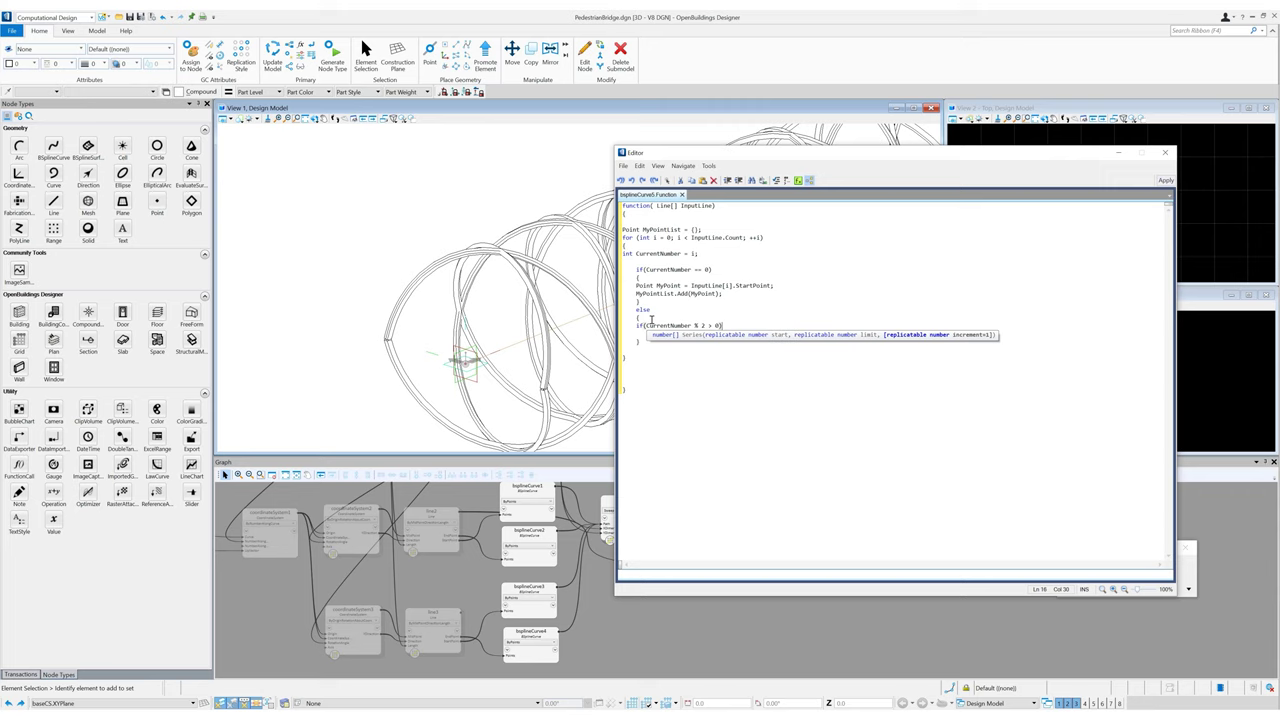
key(Return)
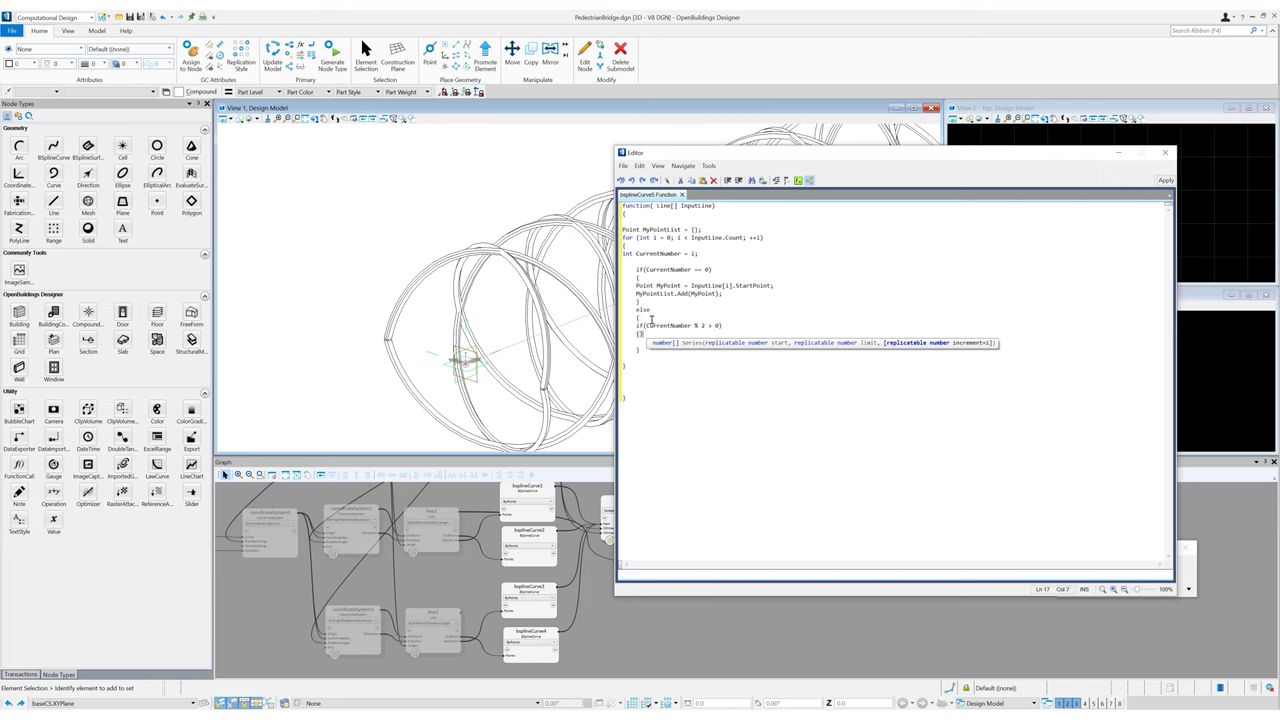
key(Left)
key(Return)
key(Return)
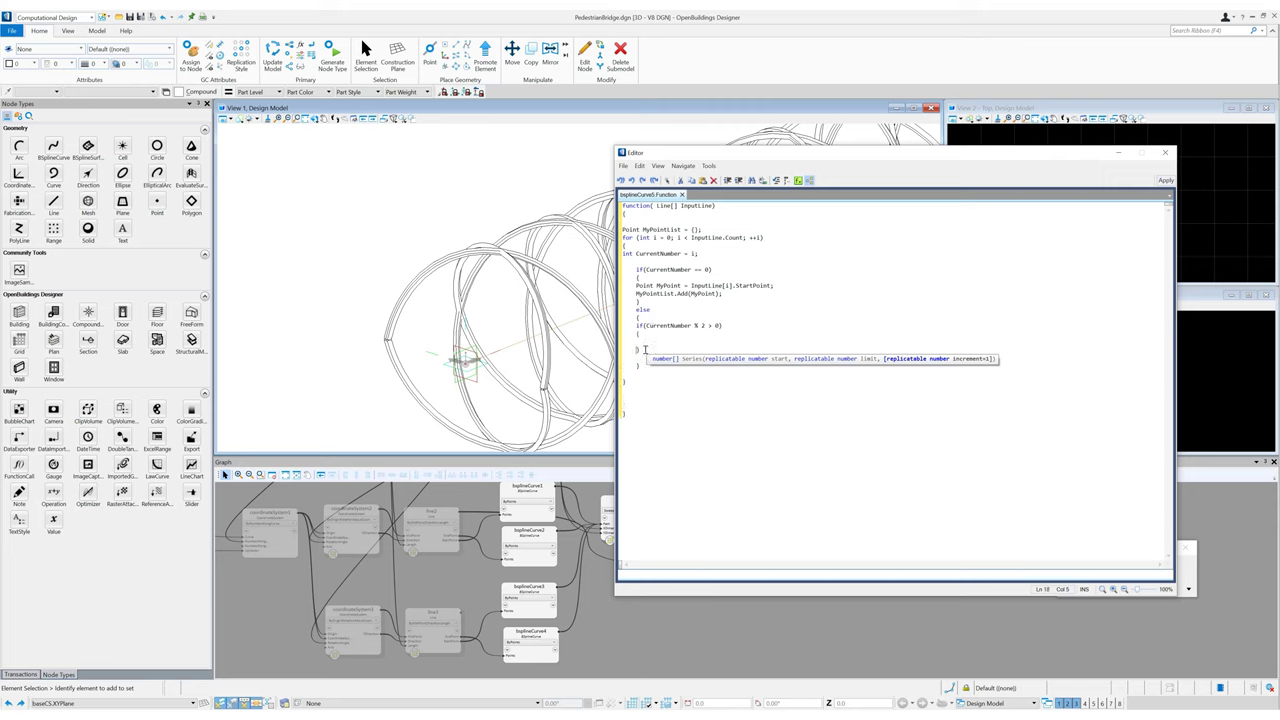
drag(641, 350, 593, 326)
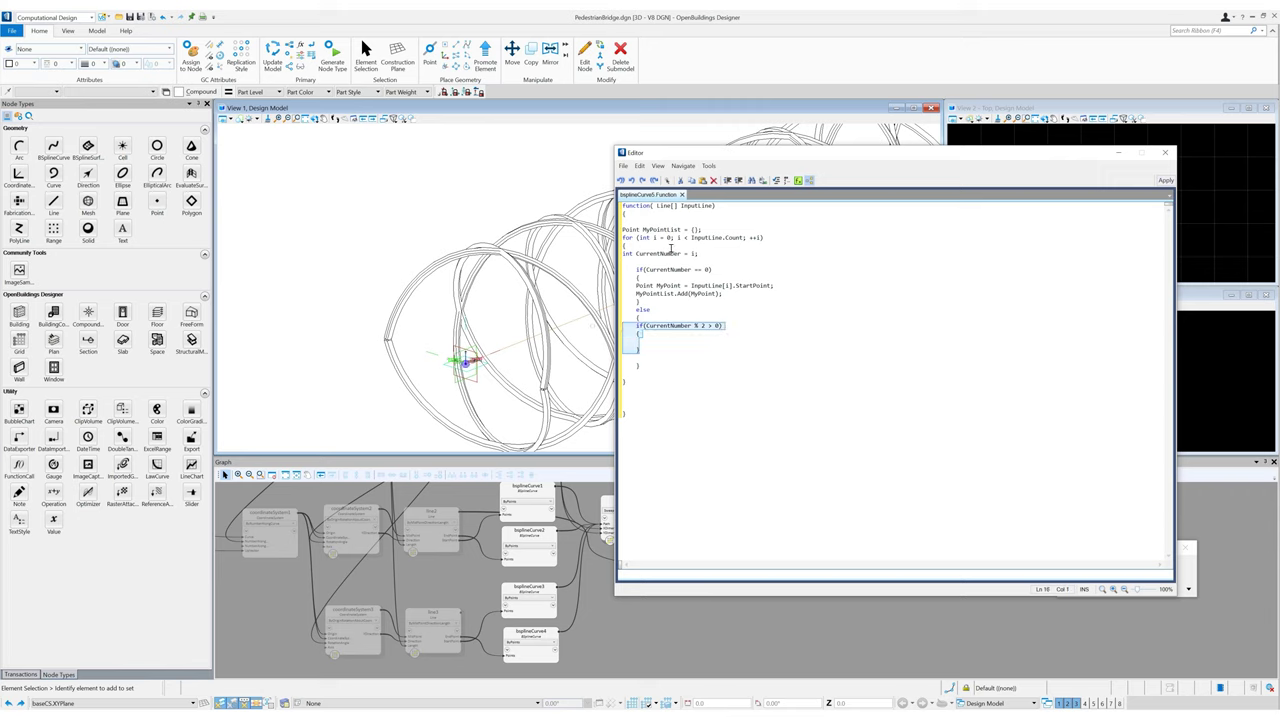
click(728, 180)
click(662, 336)
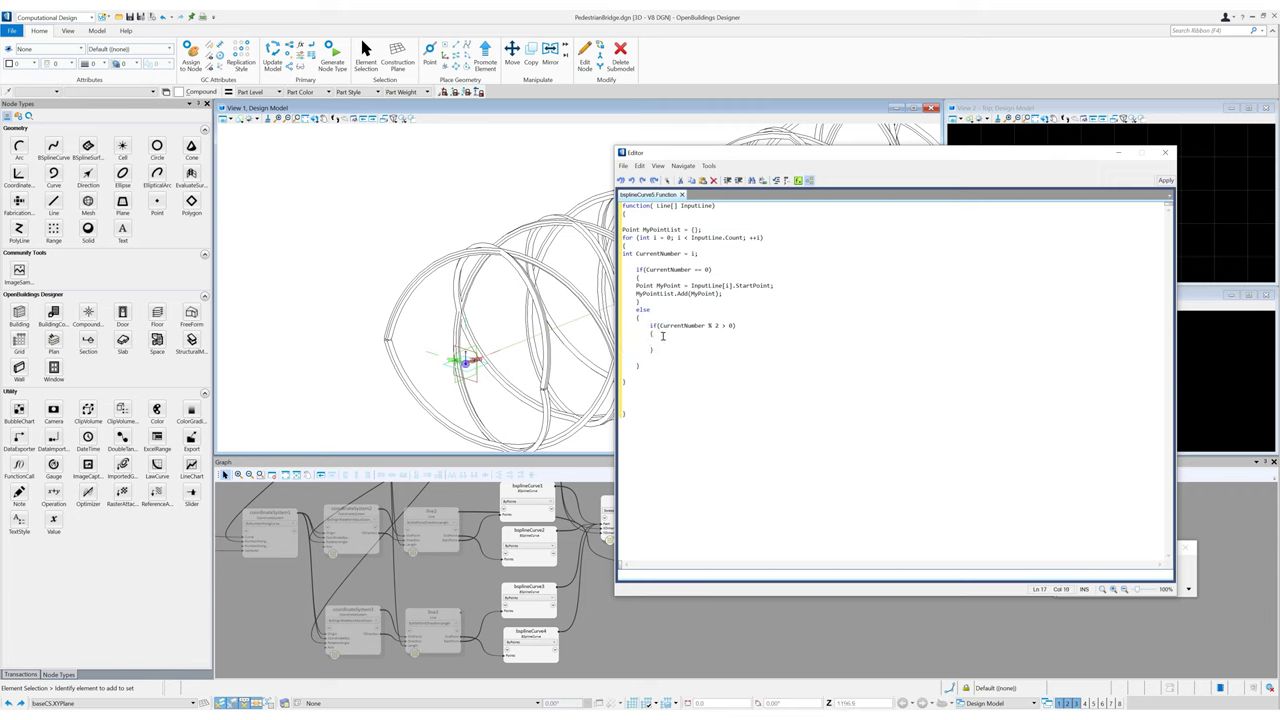
Step: Copy the MyPoint declaration and MyPointList.Add(MyPoint); lines into the nested if block and indent them to match
drag(724, 293, 588, 289)
key(ctrl+c)
click(662, 341)
key(ctrl+v)
click(637, 349)
key(Tab)
key(Tab)
Step: Change StartPoint to EndPoint in the nested if block's MyPoint declaration
click(782, 343)
key(BackSpace)
key(BackSpace)
key(BackSpace)
key(BackSpace)
key(BackSpace)
text(End)
Step: Add an else branch with an empty pair of braces after the nested if block
click(660, 364)
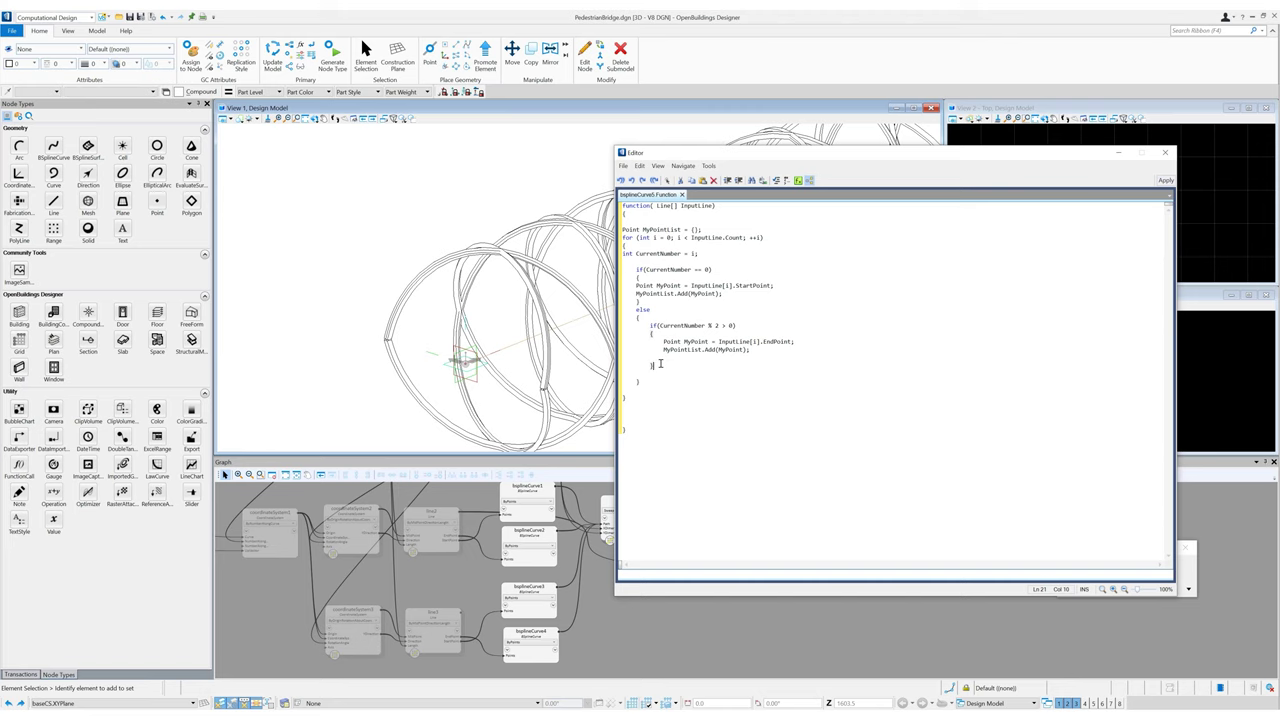
key(Return)
text(else)
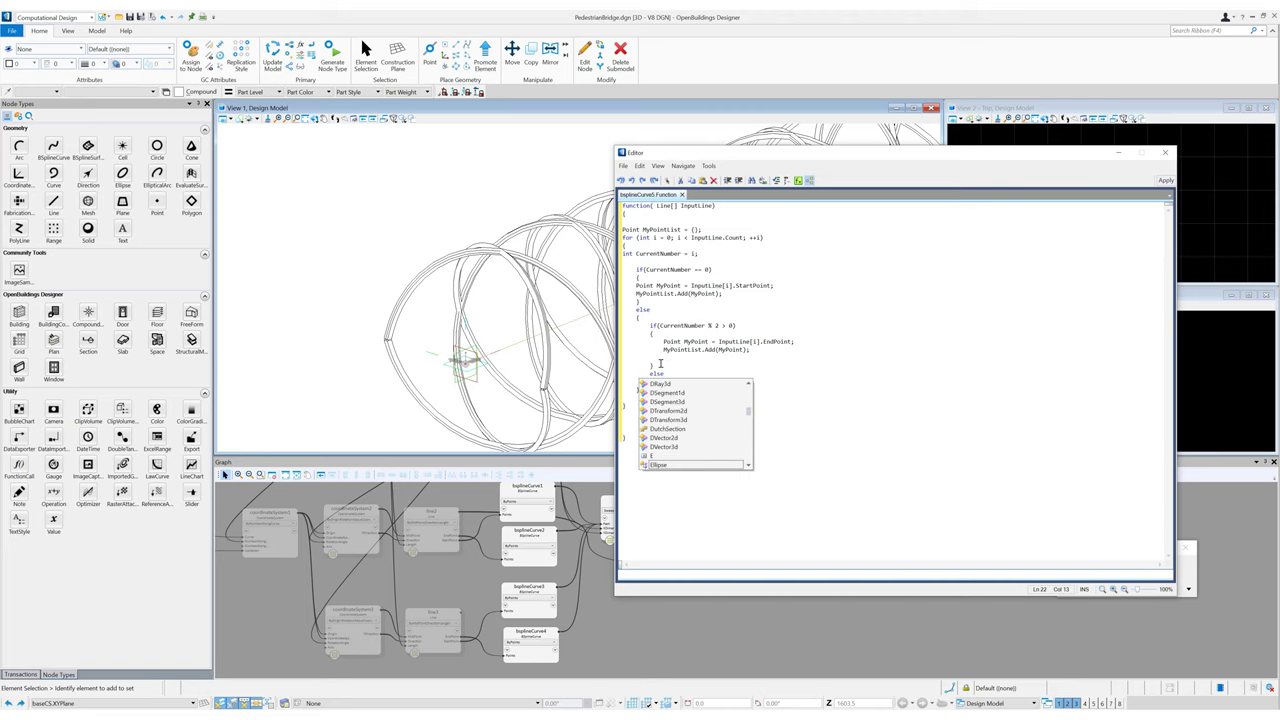
key(Return)
text({})
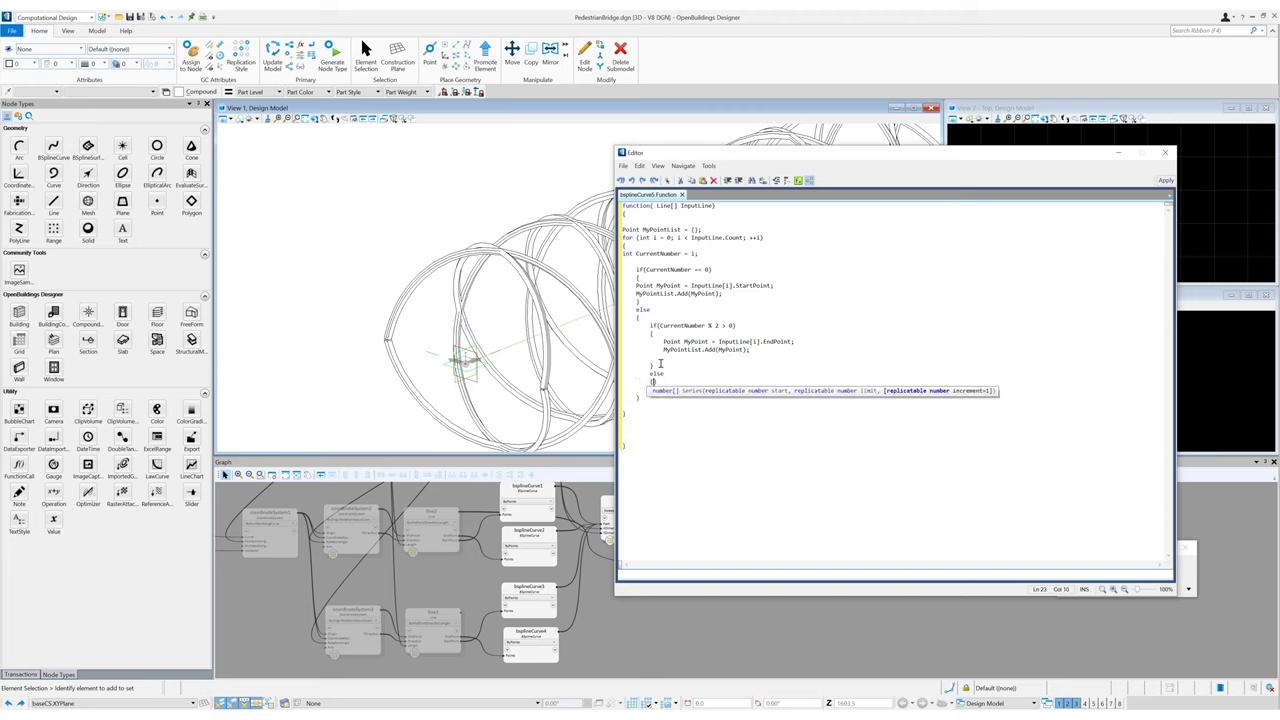
key(Return)
key(Return)
Step: Insert the copied StartPoint declaration and MyPointList.Add(MyPoint); lines into the nested else block, indented to match
click(654, 391)
key(ctrl+v)
click(637, 399)
key(Tab)
key(Tab)
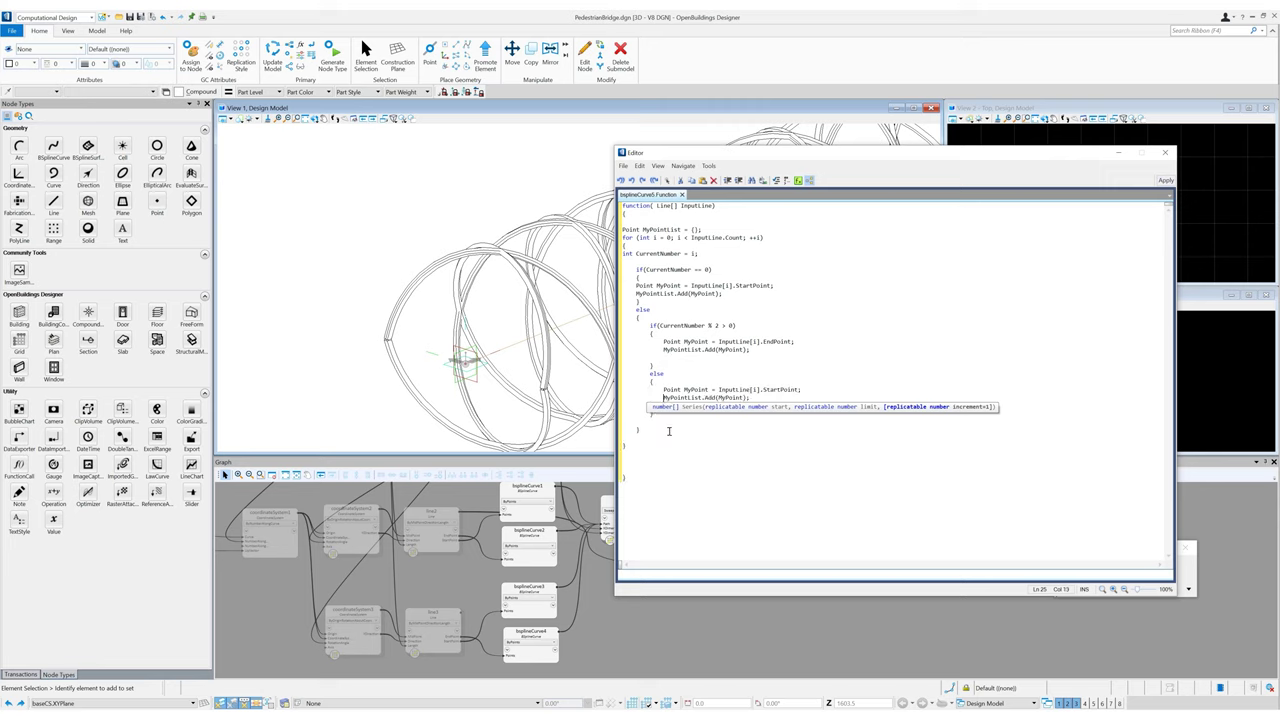
click(665, 431)
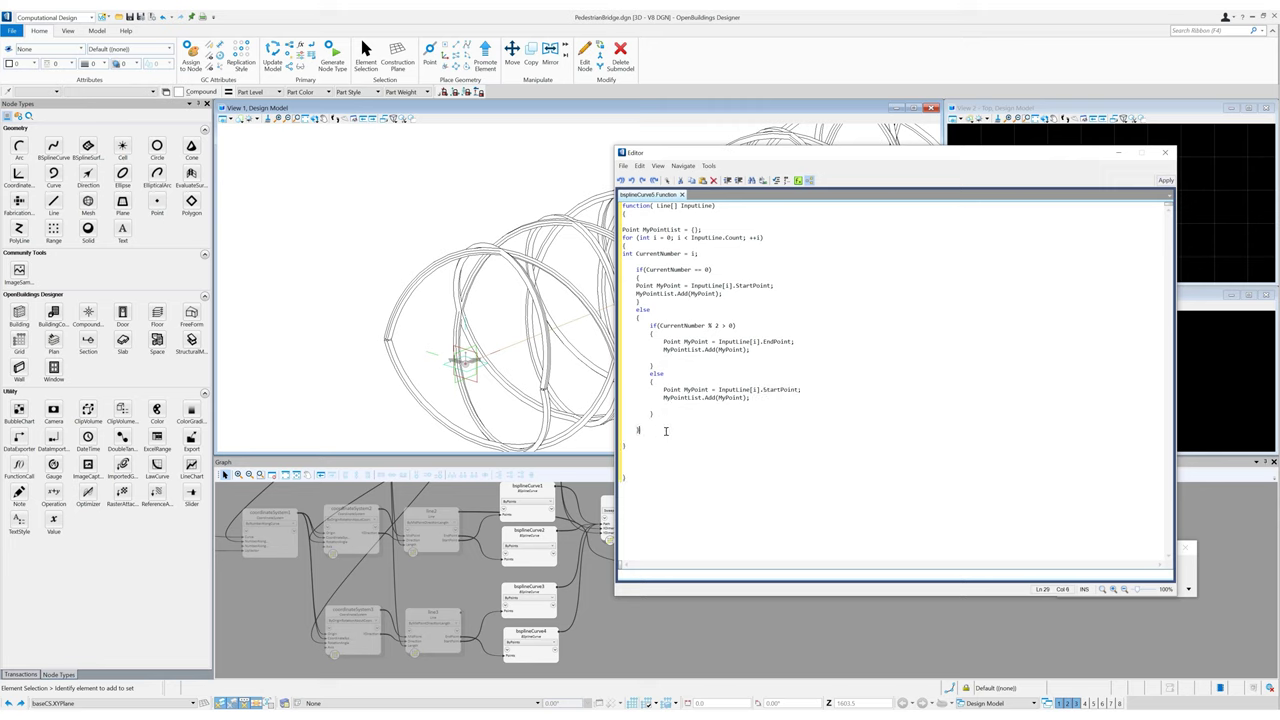
Step: After the for loop, add BSplineCurve MyBSplineCurve = new BSplineCurve().ByPoints(MyPointList,false);
click(631, 455)
text(BSplineCurve MyBSplineCurve = new Bsp)
key(Tab)
text(().ByPoints()
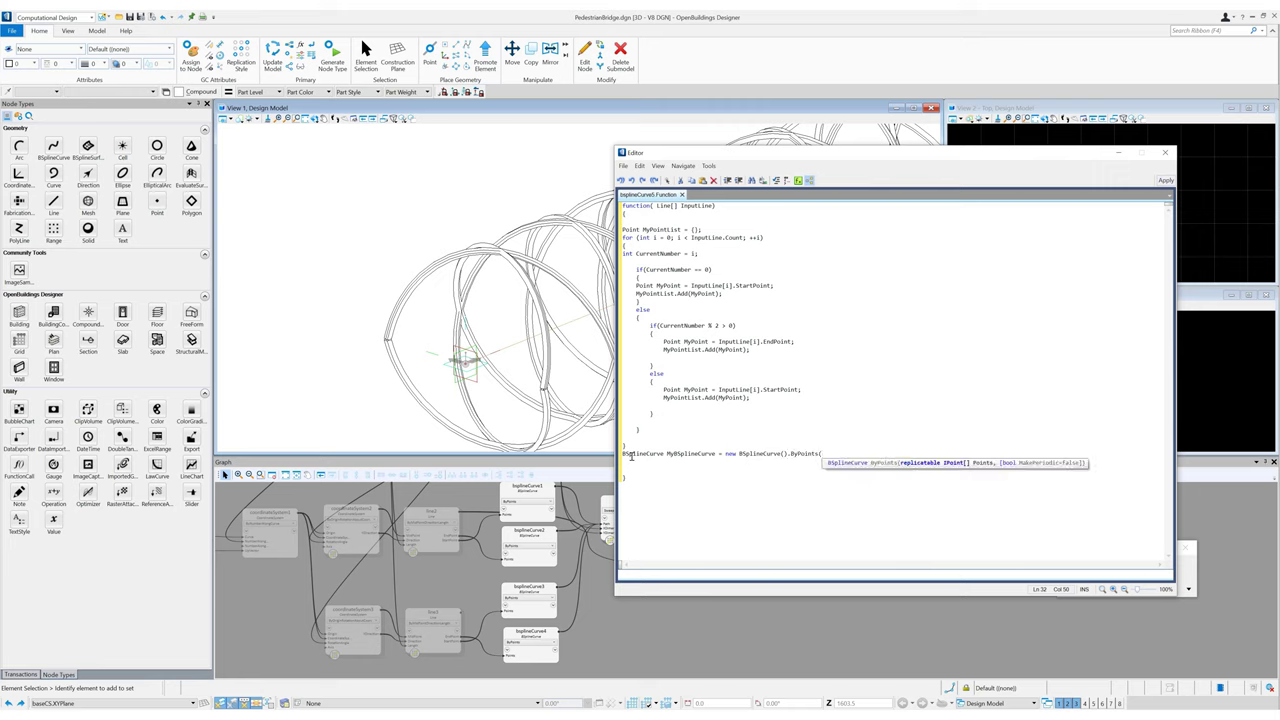
text(MyPointList,false)
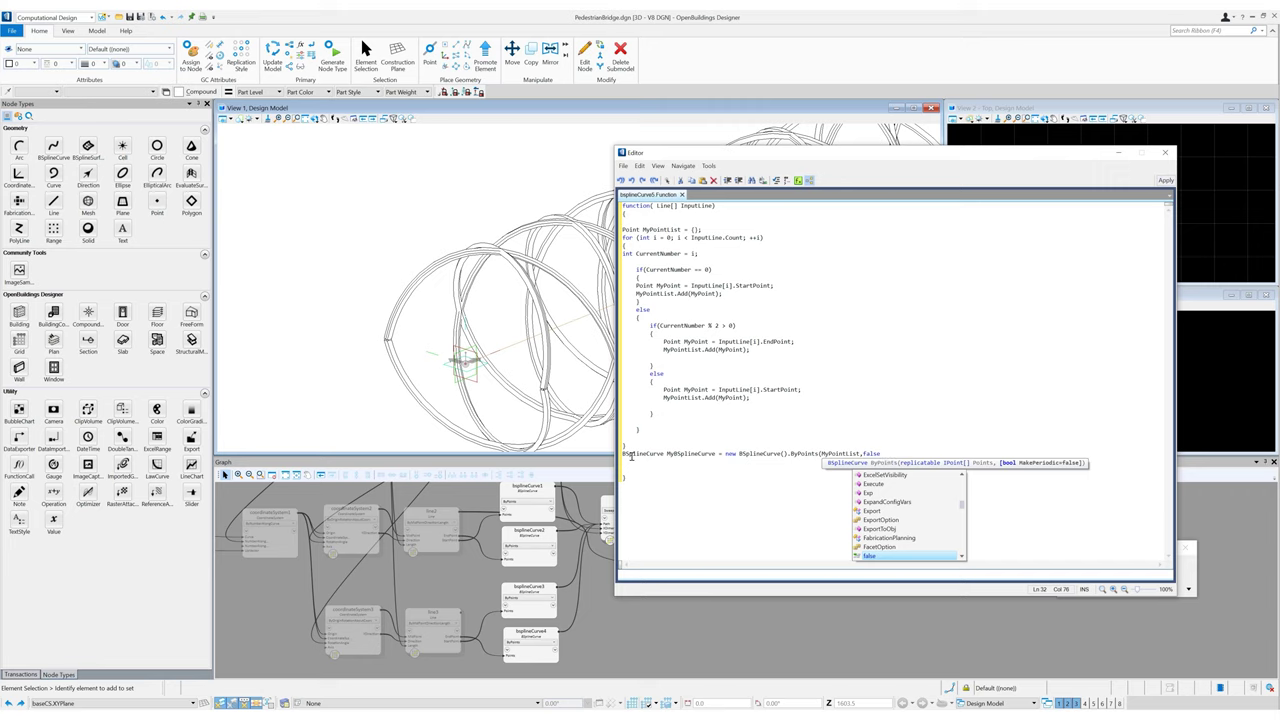
key(Escape)
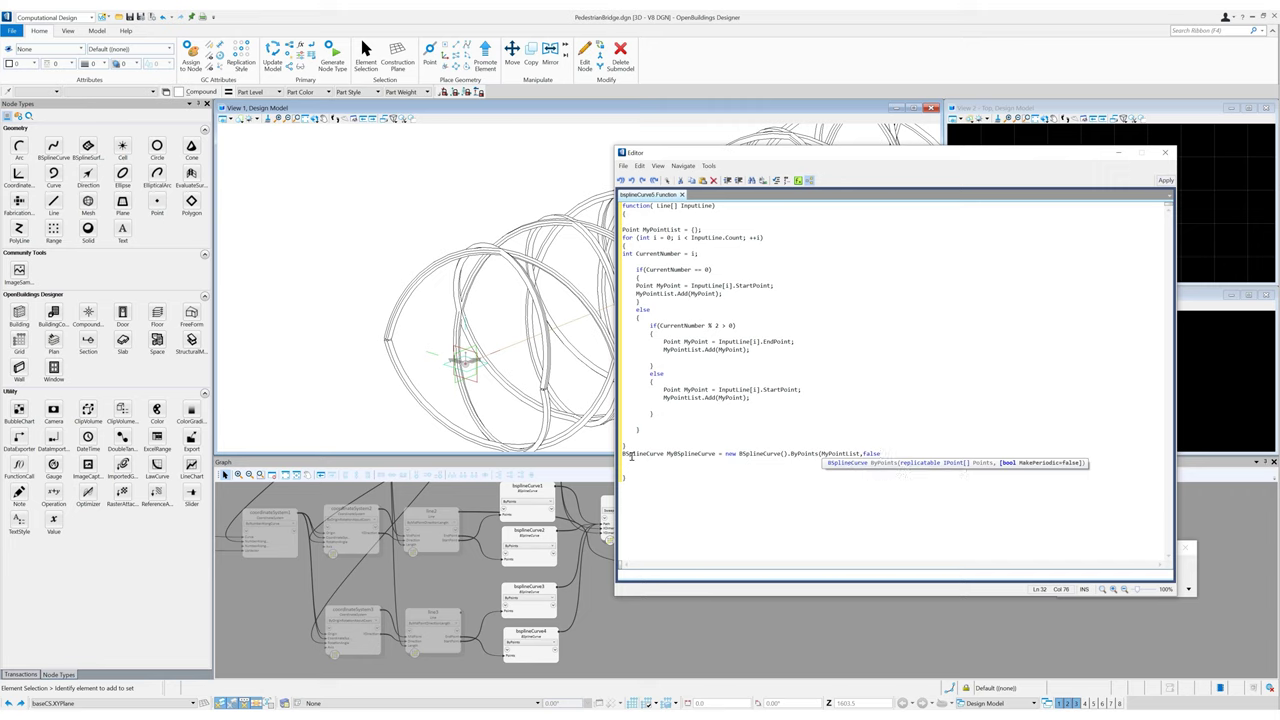
text();)
Step: Add return MyBSplineCurve; on the next line, then apply the function and close the editor
key(Return)
text(re)
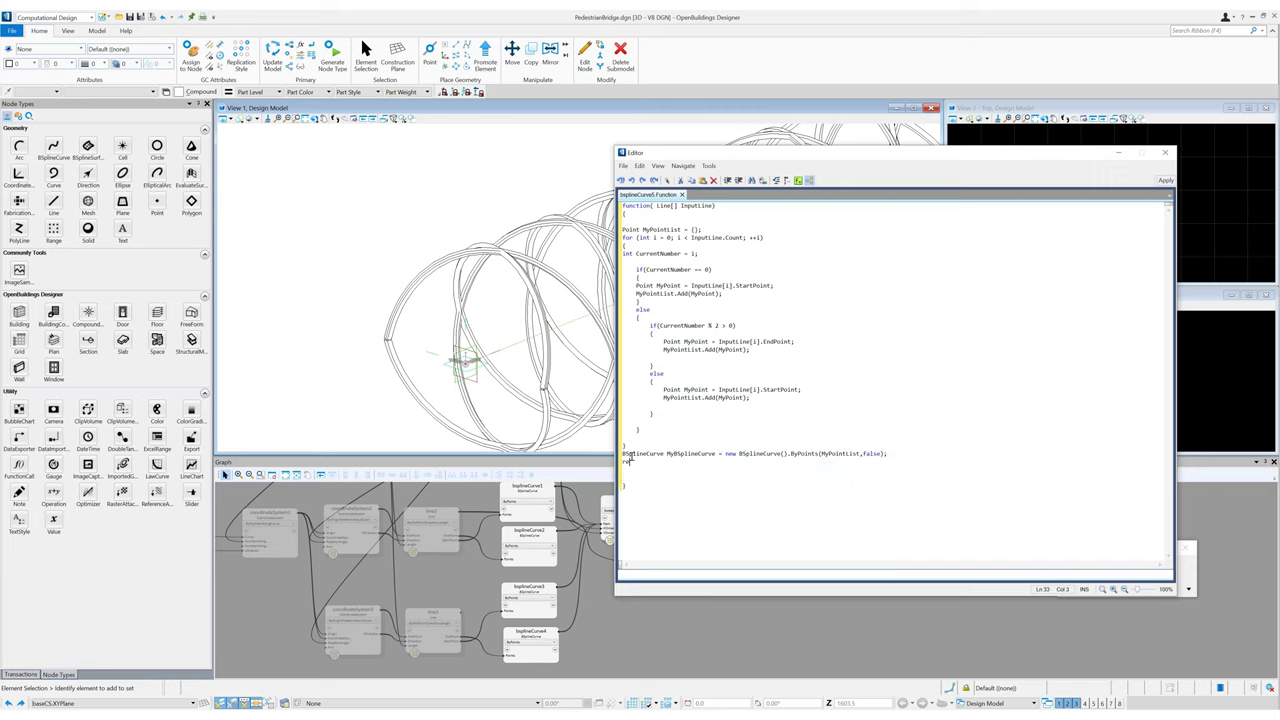
text(turn M)
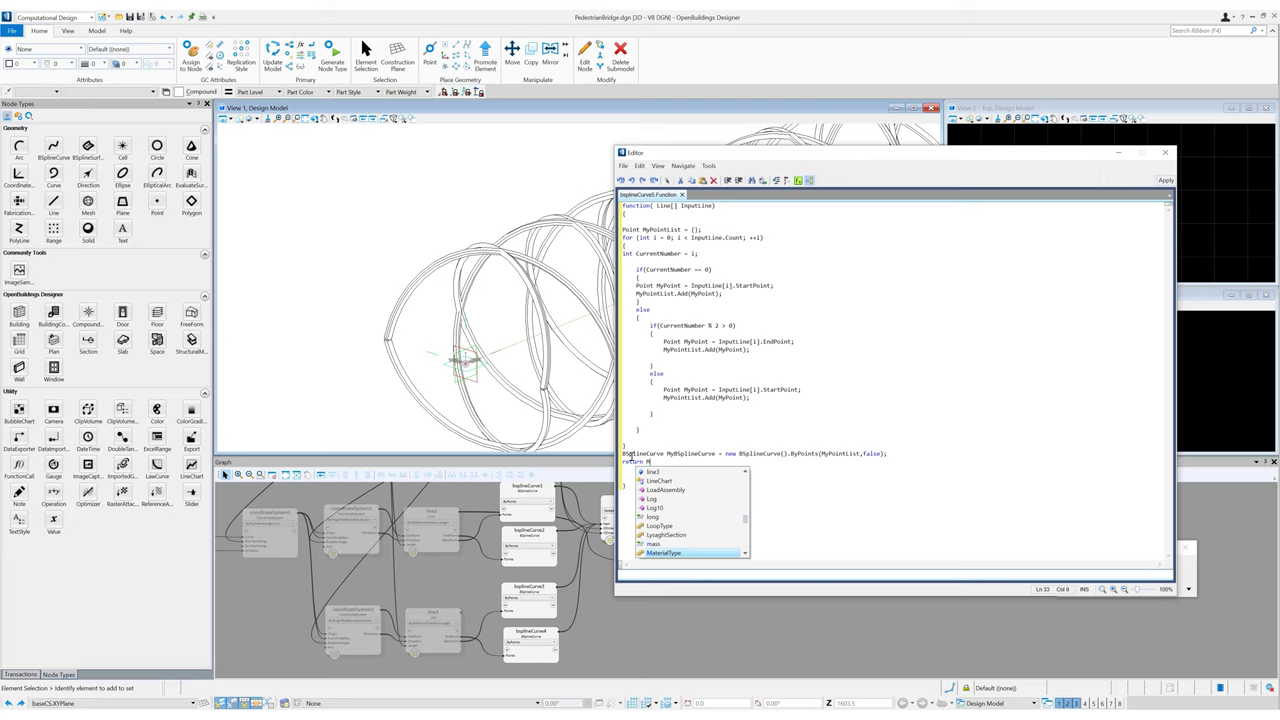
text(yB)
key(Tab)
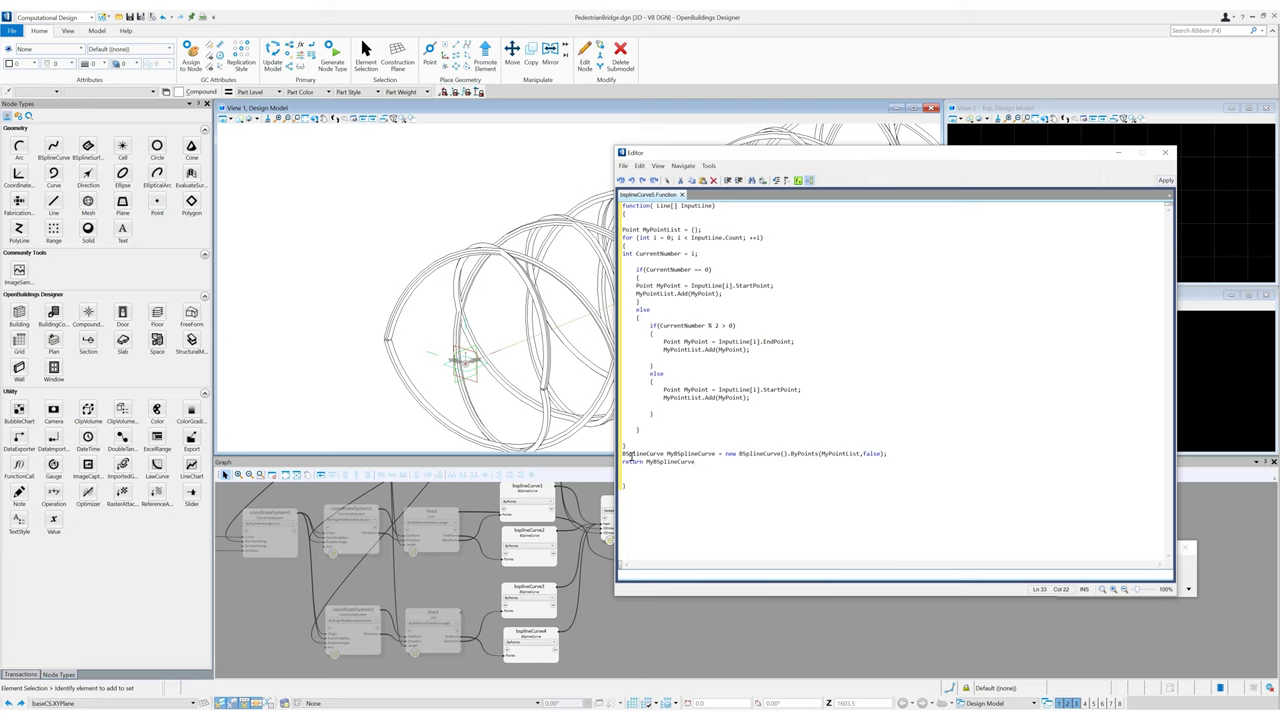
text(;)
click(1166, 180)
click(1165, 152)
Step: Connect functionCall1's output to the InputLine port of bsplineCurve5 and check the generated curve in the model
drag(771, 539, 801, 568)
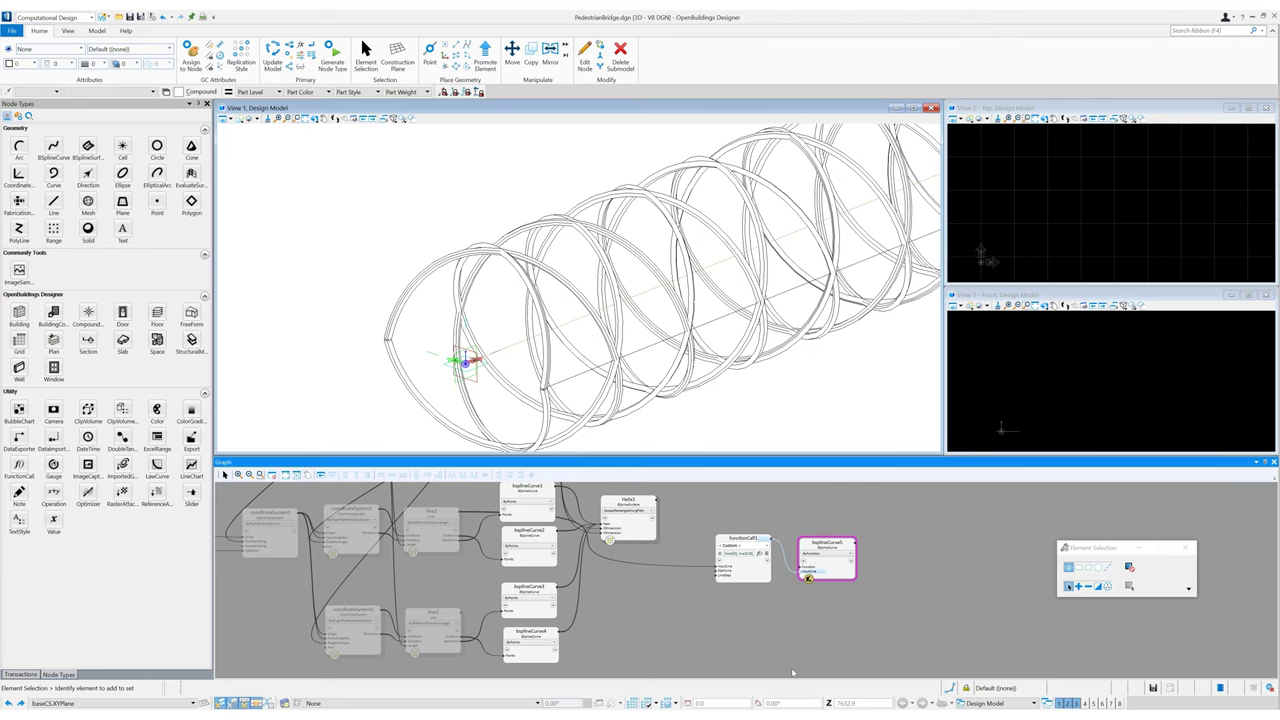
click(717, 319)
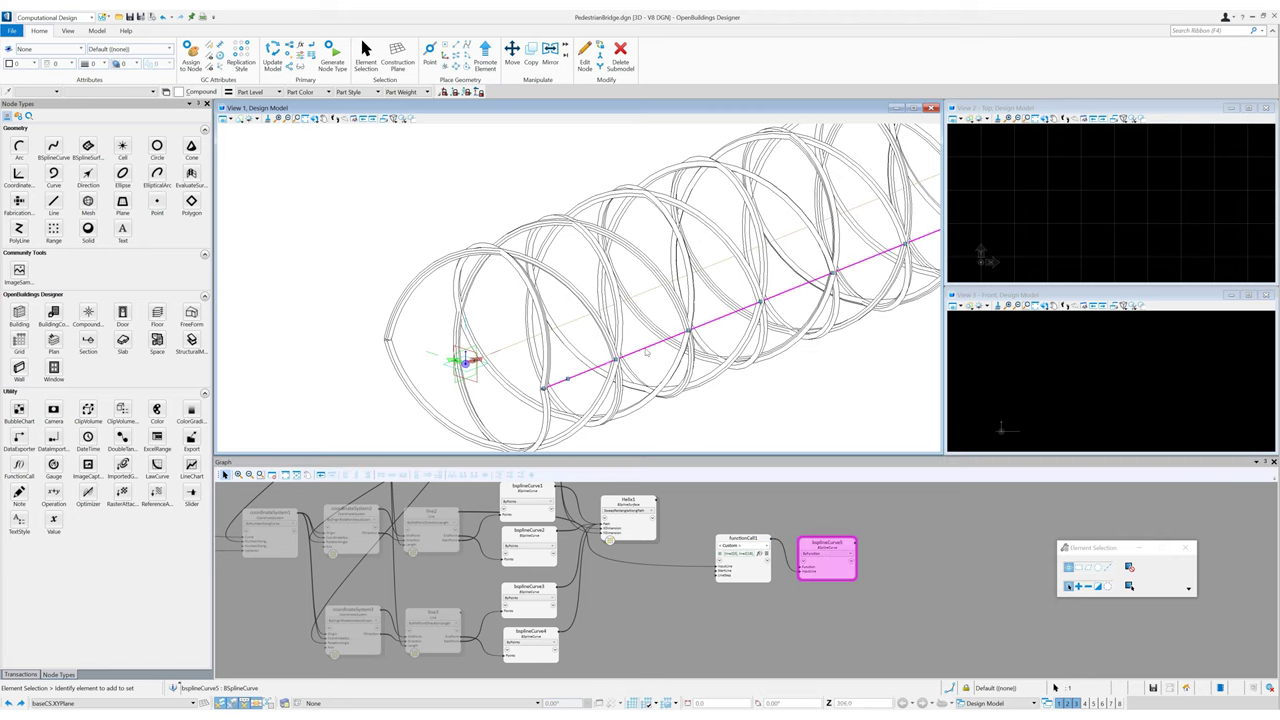
scroll(742, 348, down, 5)
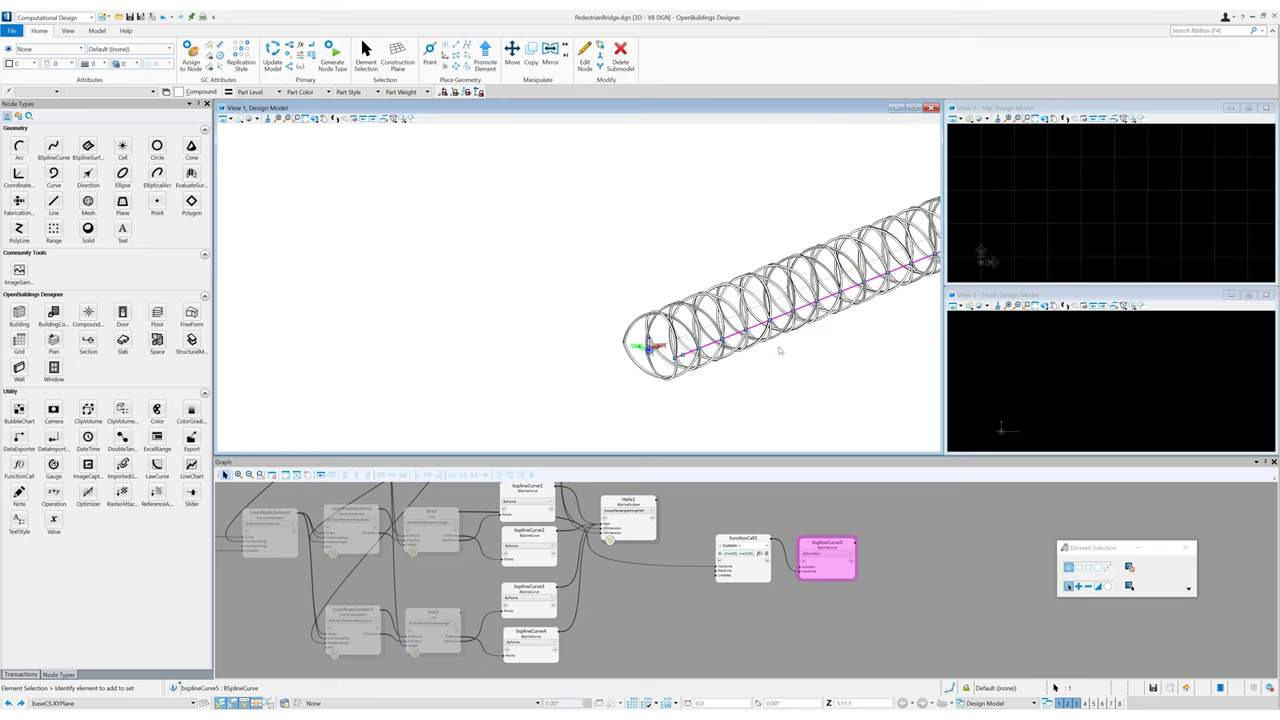
scroll(737, 354, up, 2)
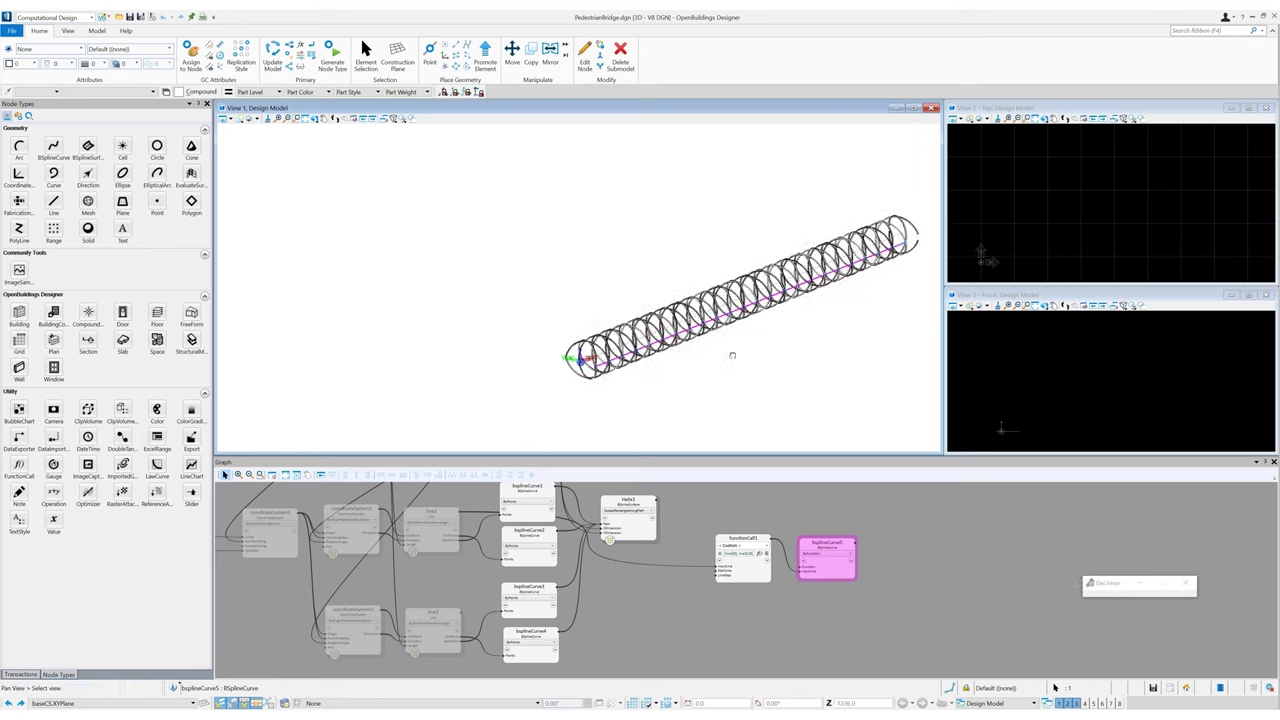
Step: Duplicate the bsplineCurve5 node and place the copy below the original in the graph
right_click(817, 604)
click(838, 612)
drag(849, 628, 836, 615)
Step: Swap StartPoint and EndPoint in the duplicated B-spline node's function code and apply the change
double_click(808, 623)
click(752, 286)
key(BackSpace)
key(BackSpace)
key(BackSpace)
key(BackSpace)
key(BackSpace)
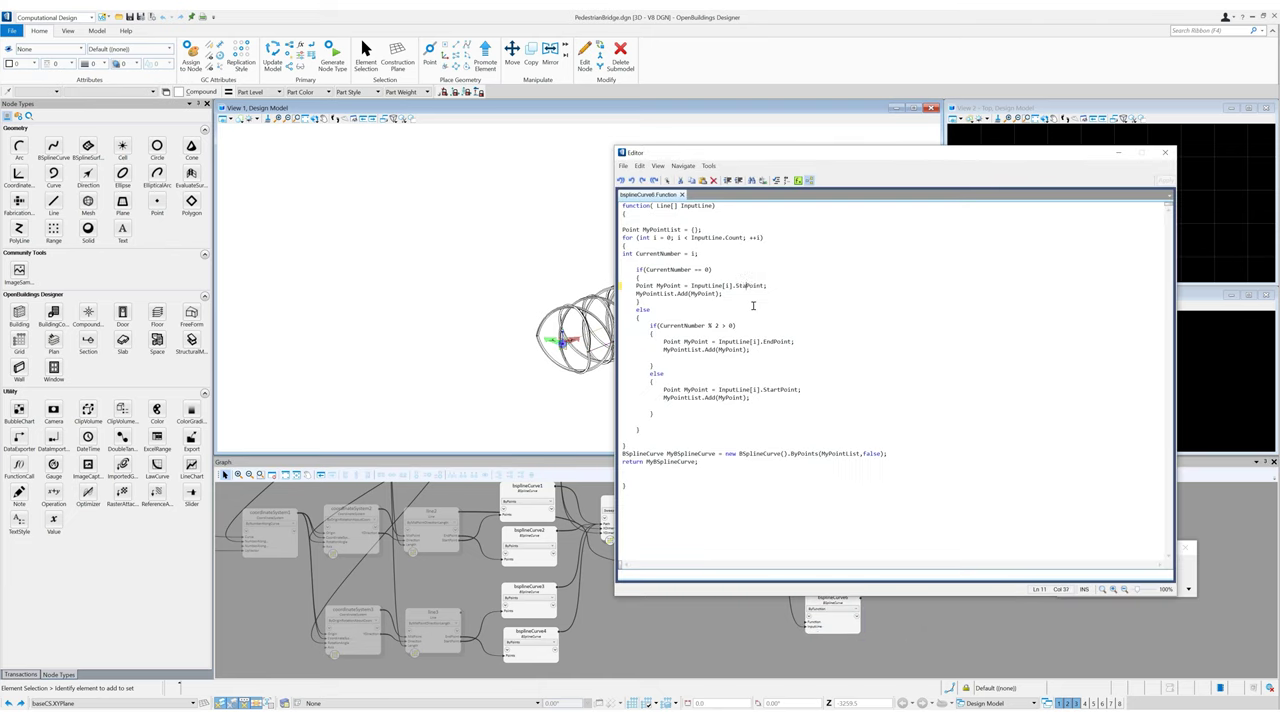
text(End)
key(BackSpace)
key(BackSpace)
key(BackSpace)
text(Start)
click(1166, 180)
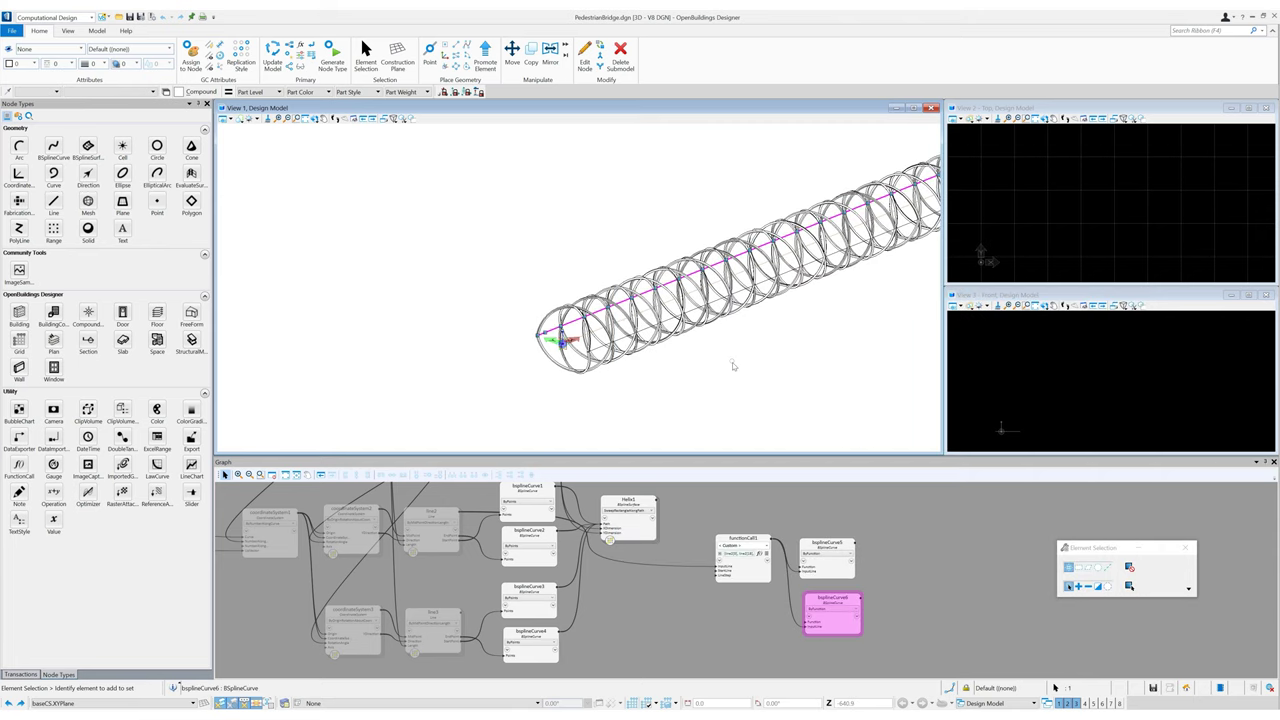
Step: Show the hidden line2 lines in the model and check the index of the vertical line at the bridge's end
scroll(641, 423, up, 2)
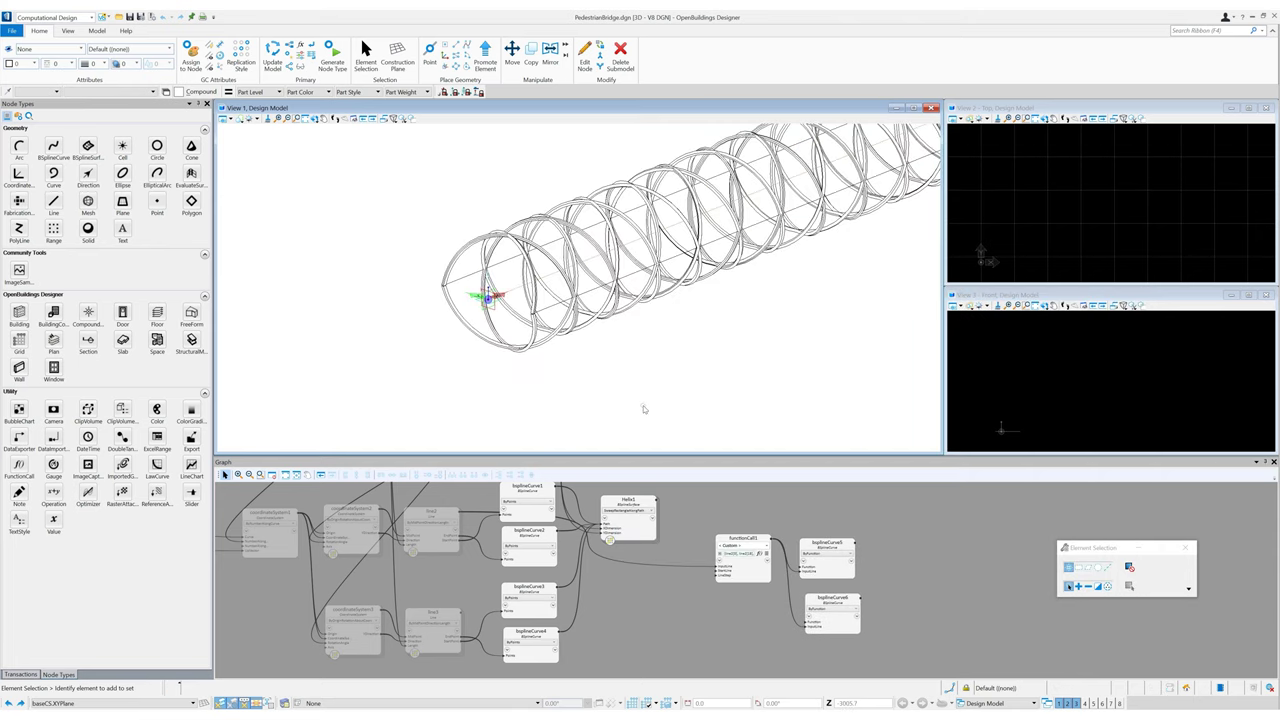
right_click(429, 526)
click(461, 421)
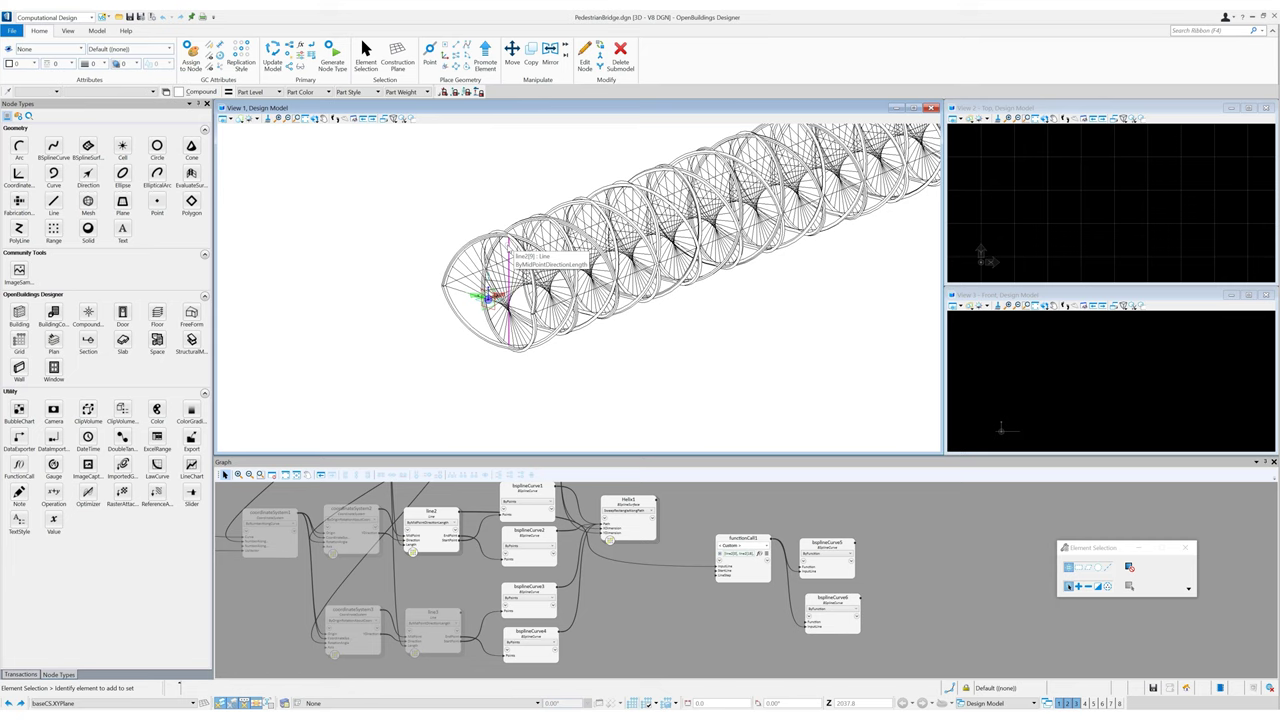
Step: Duplicate functionCall1 together with its two B-spline nodes and place the copies below the originals
drag(917, 661, 757, 562)
right_click(757, 573)
click(808, 409)
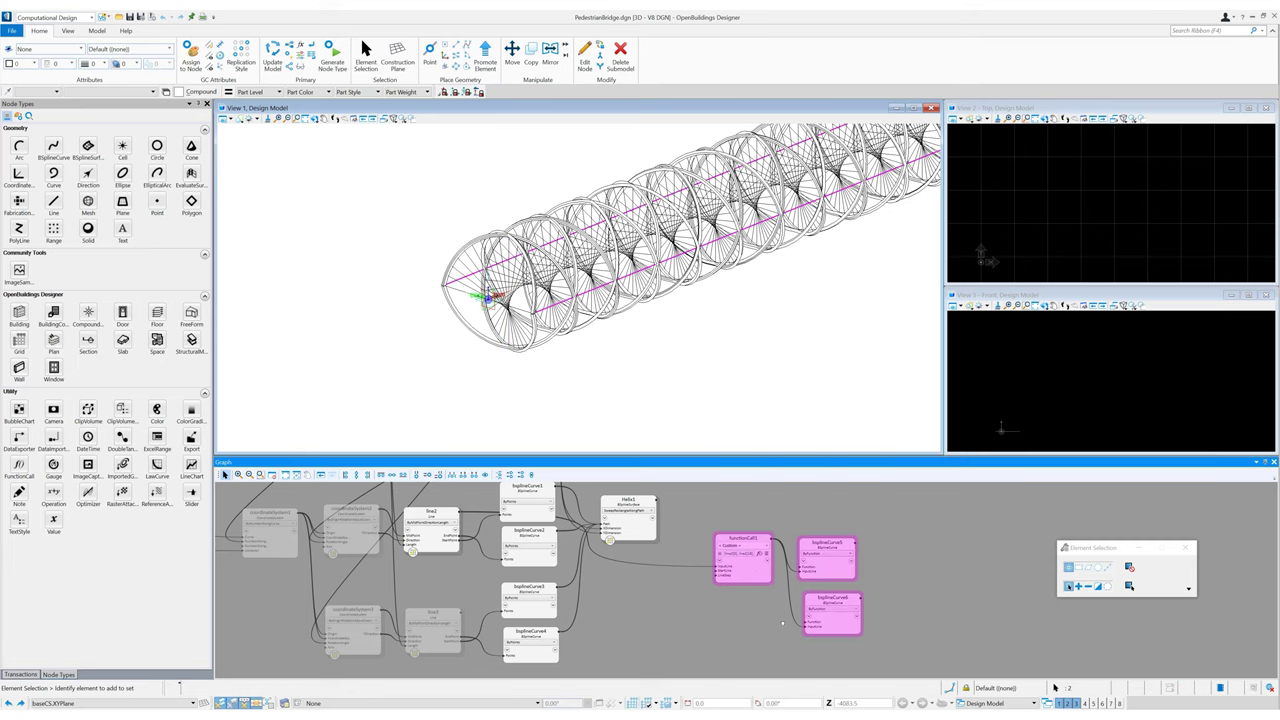
middle_drag(783, 623, 771, 546)
right_click(723, 605)
click(752, 612)
drag(752, 612, 726, 596)
Step: Hide the line2 lines in the model again
click(648, 545)
middle_drag(648, 545, 632, 519)
right_click(467, 559)
click(502, 452)
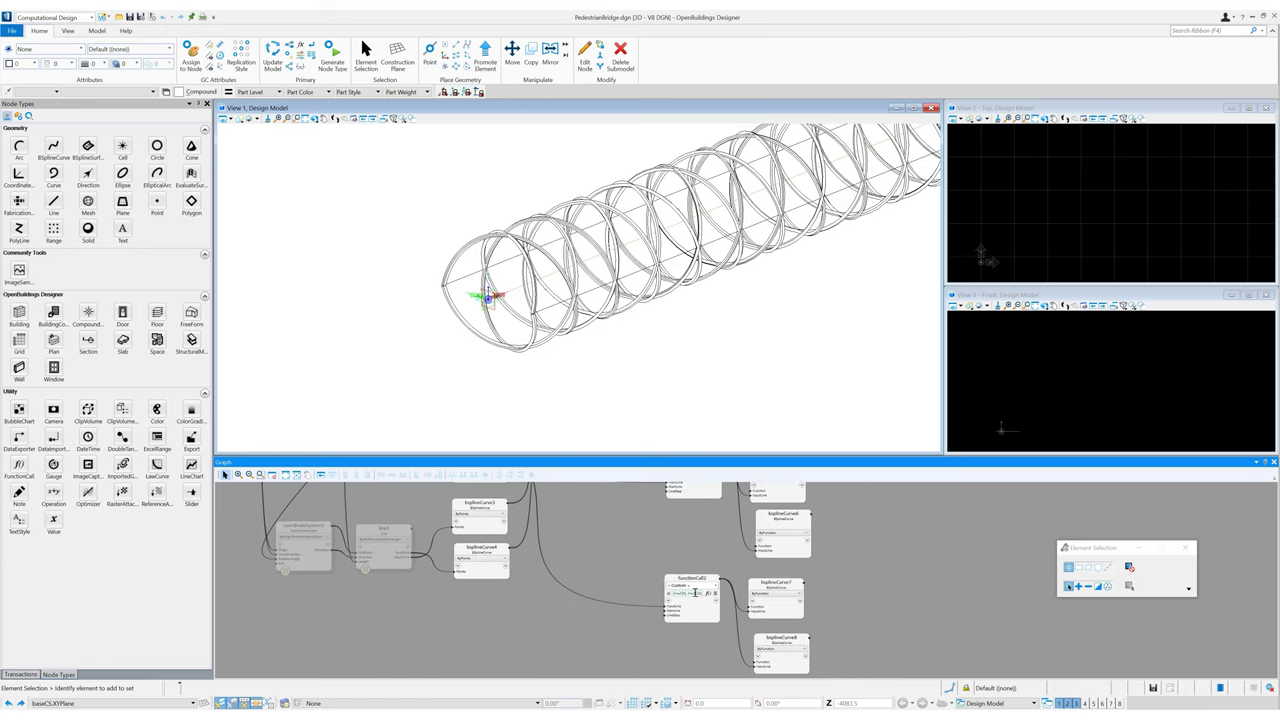
Step: Set functionCall2's StartLine input to the index of the vertical line and check the resulting upper curve in the model
click(712, 612)
key(BackSpace)
text(1)
key(Return)
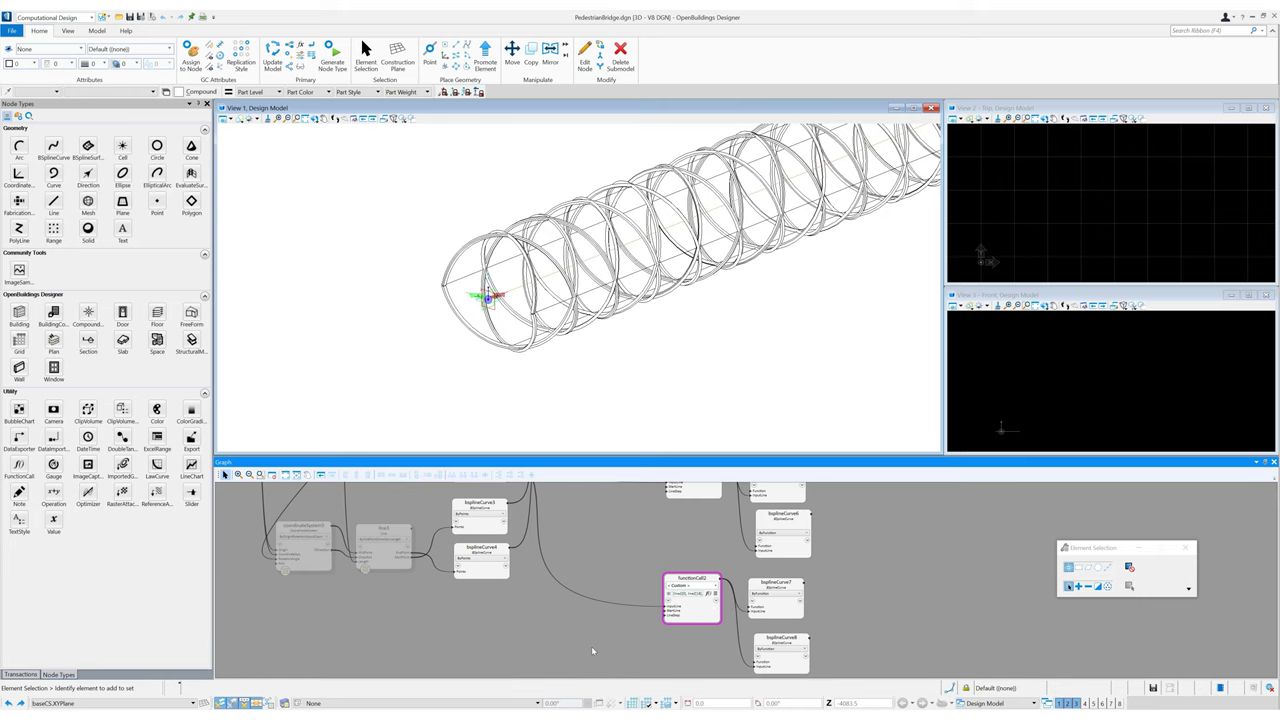
click(630, 190)
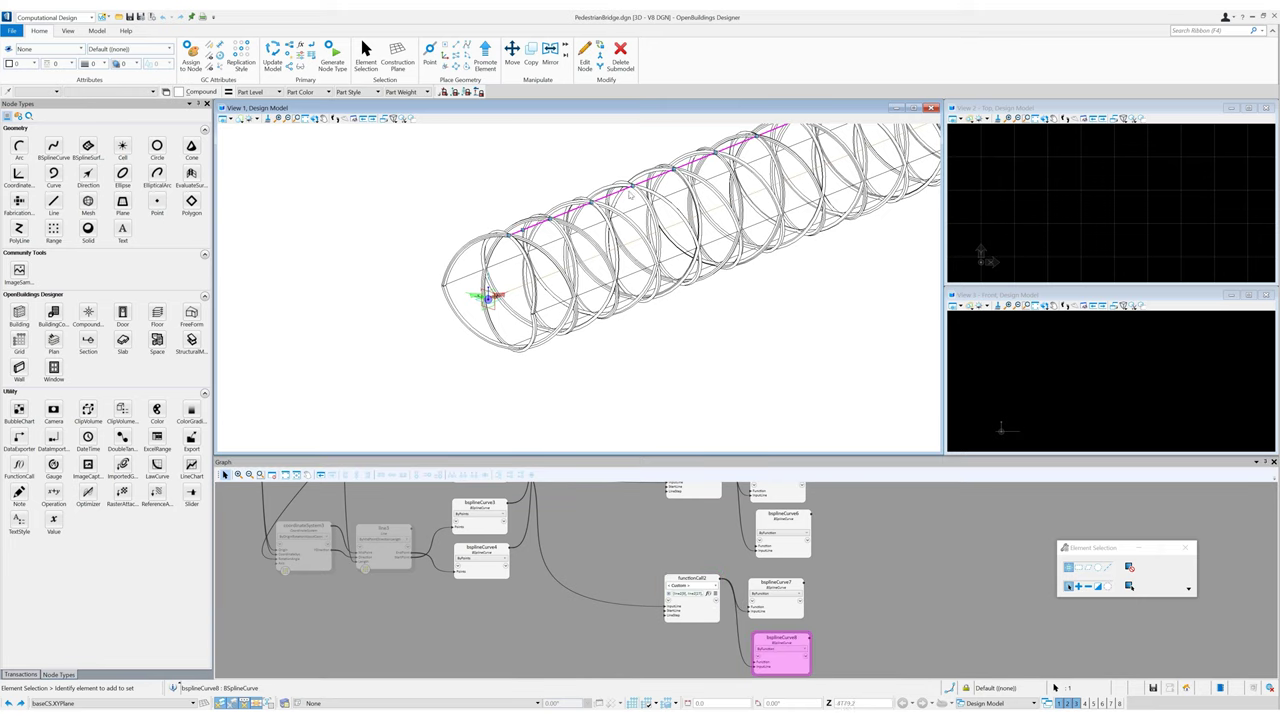
click(820, 344)
Step: Duplicate the Helix1 node and place the copy beside the new B-spline curve nodes
scroll(775, 335, down, 3)
middle_drag(769, 340, 626, 343)
middle_drag(610, 500, 590, 605)
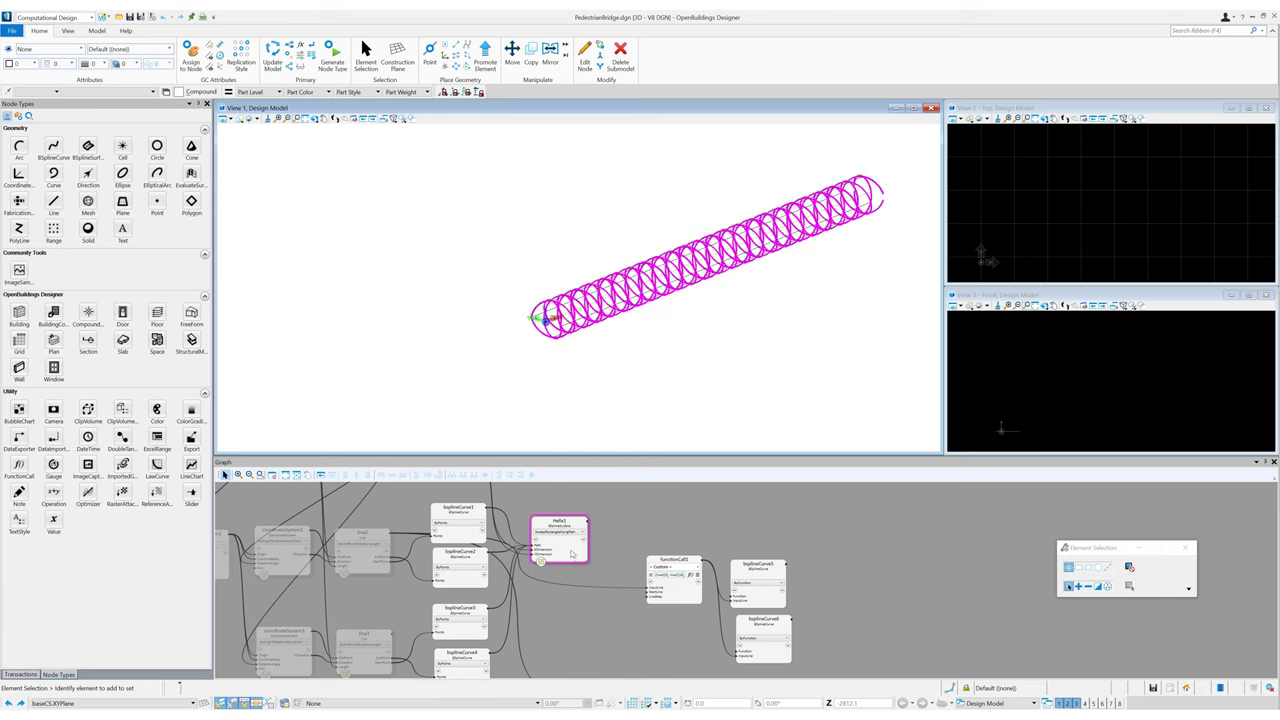
right_click(572, 553)
click(610, 384)
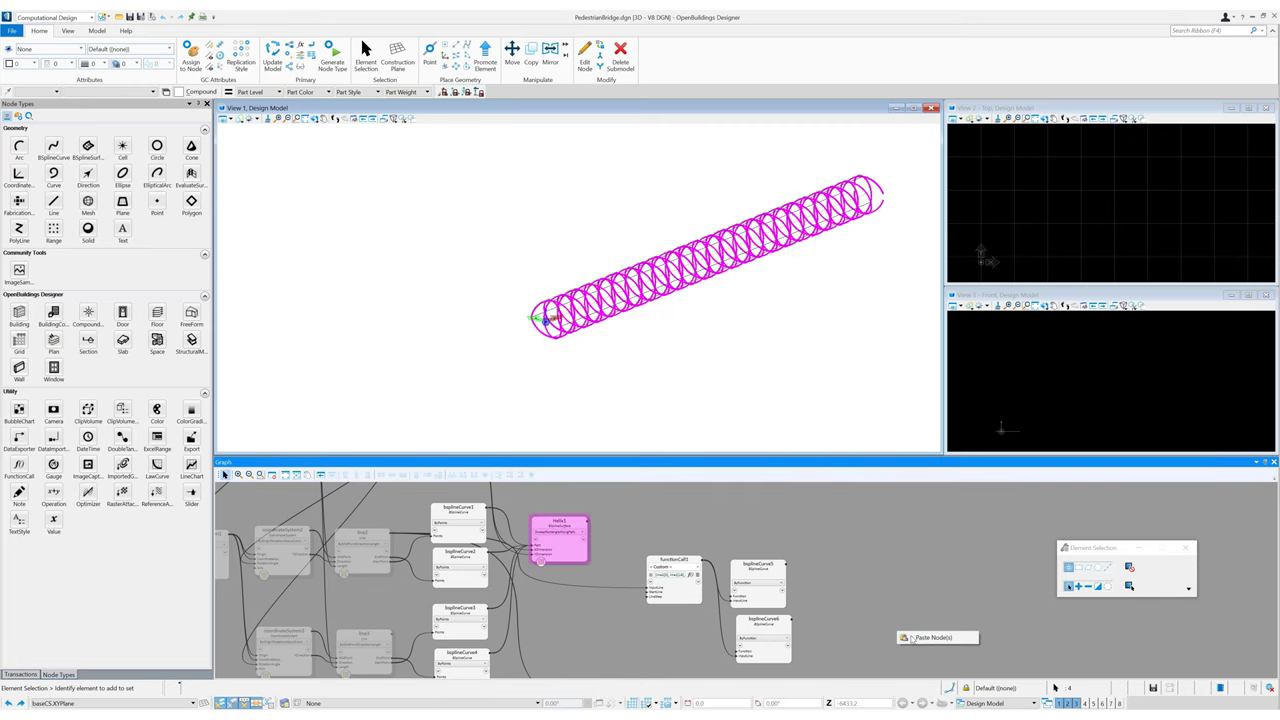
click(858, 605)
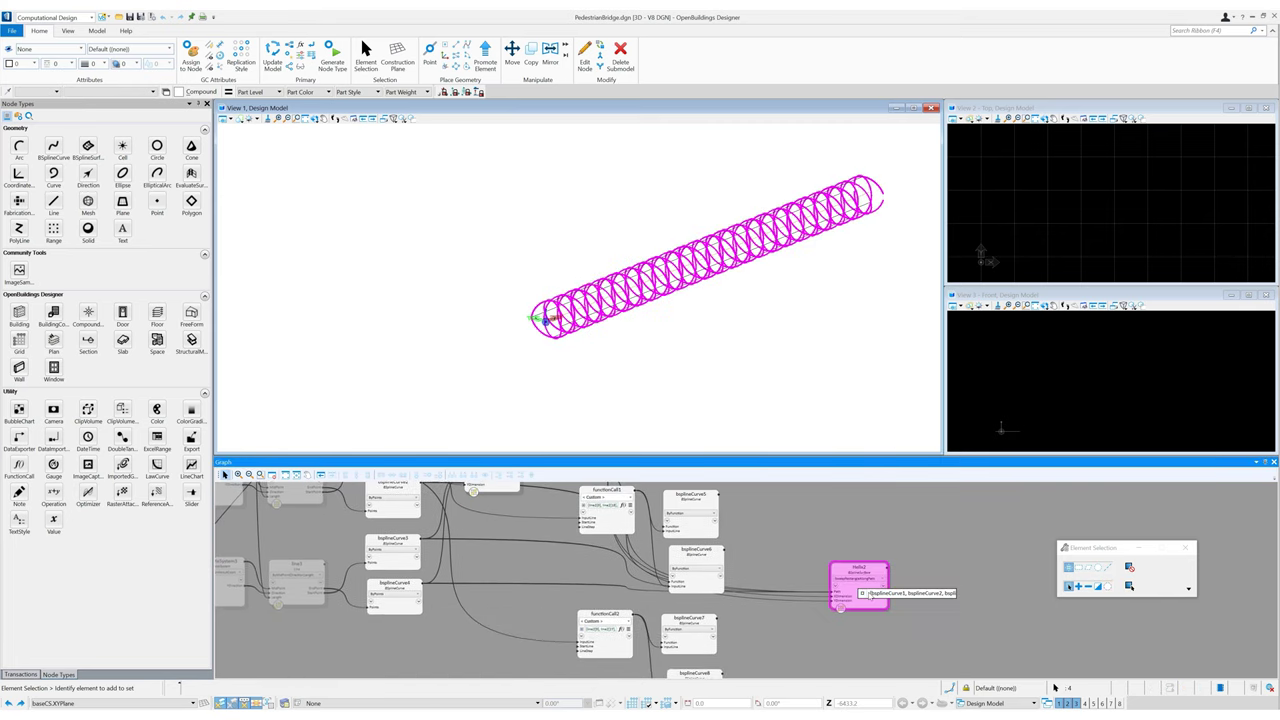
Step: Set Helix2's Path input to the list of the four new function-driven B-spline curves
click(862, 594)
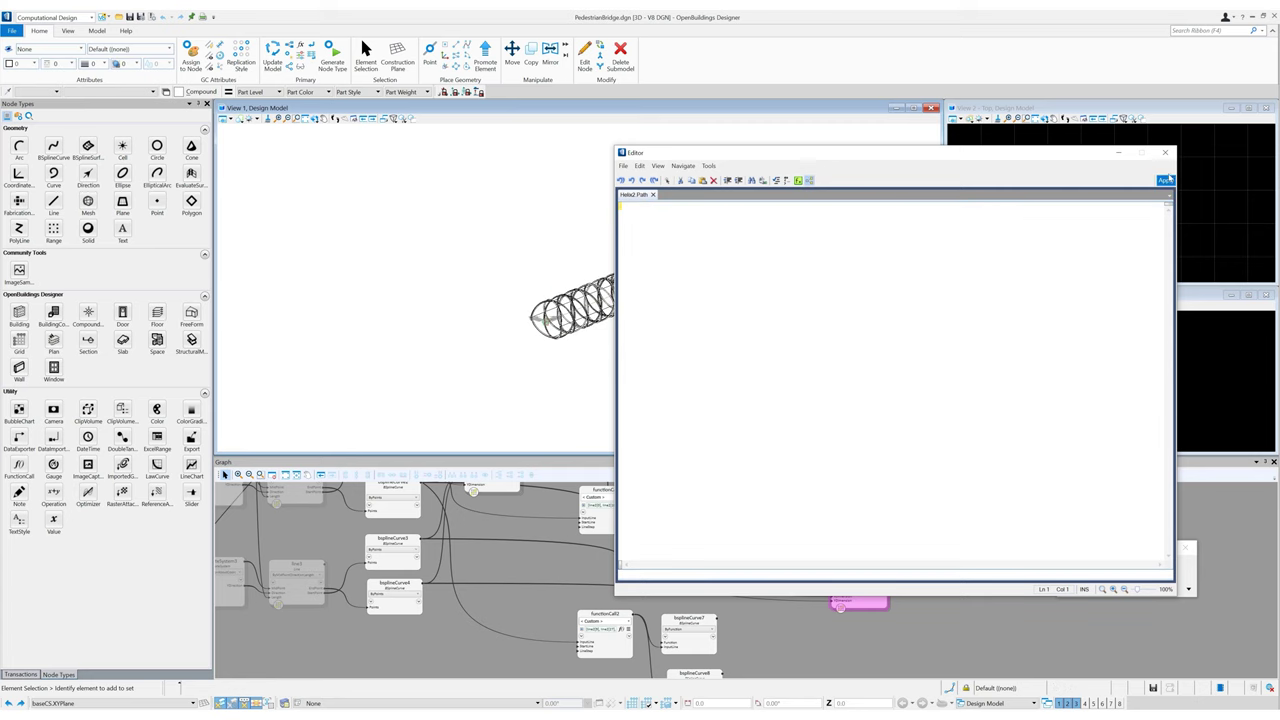
click(1165, 153)
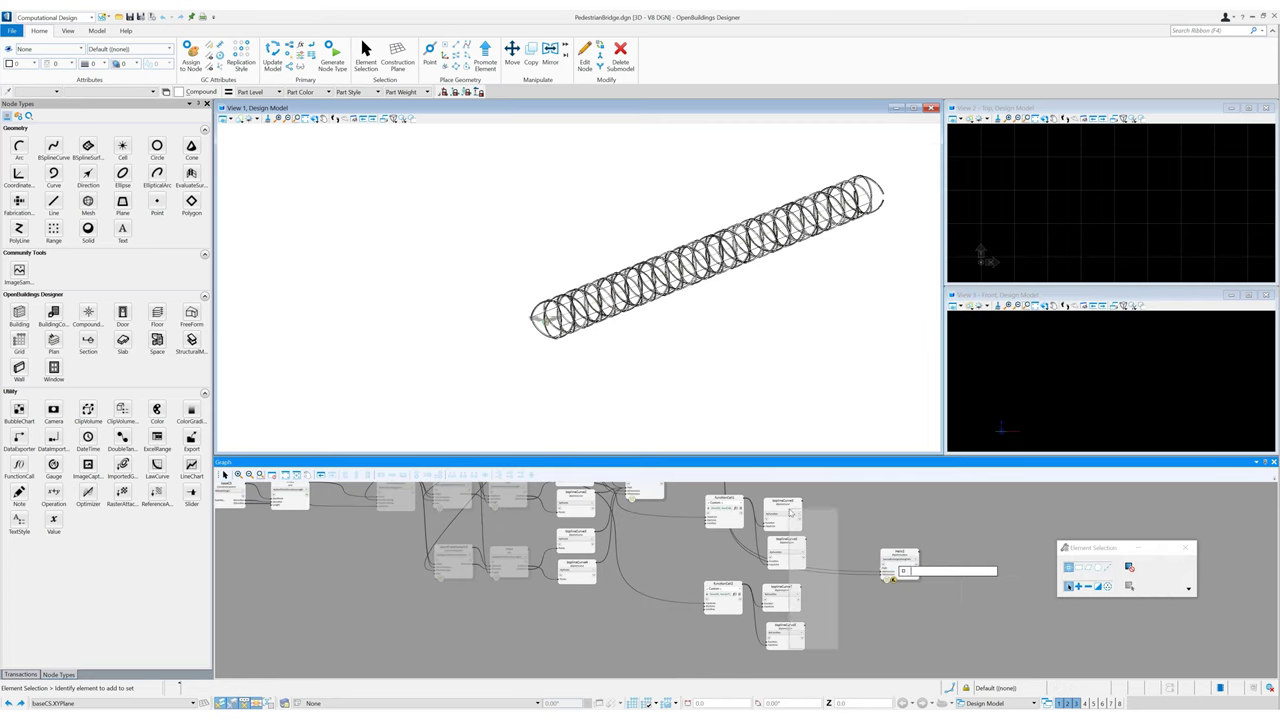
click(621, 325)
scroll(600, 325, up, 5)
scroll(700, 342, down, 5)
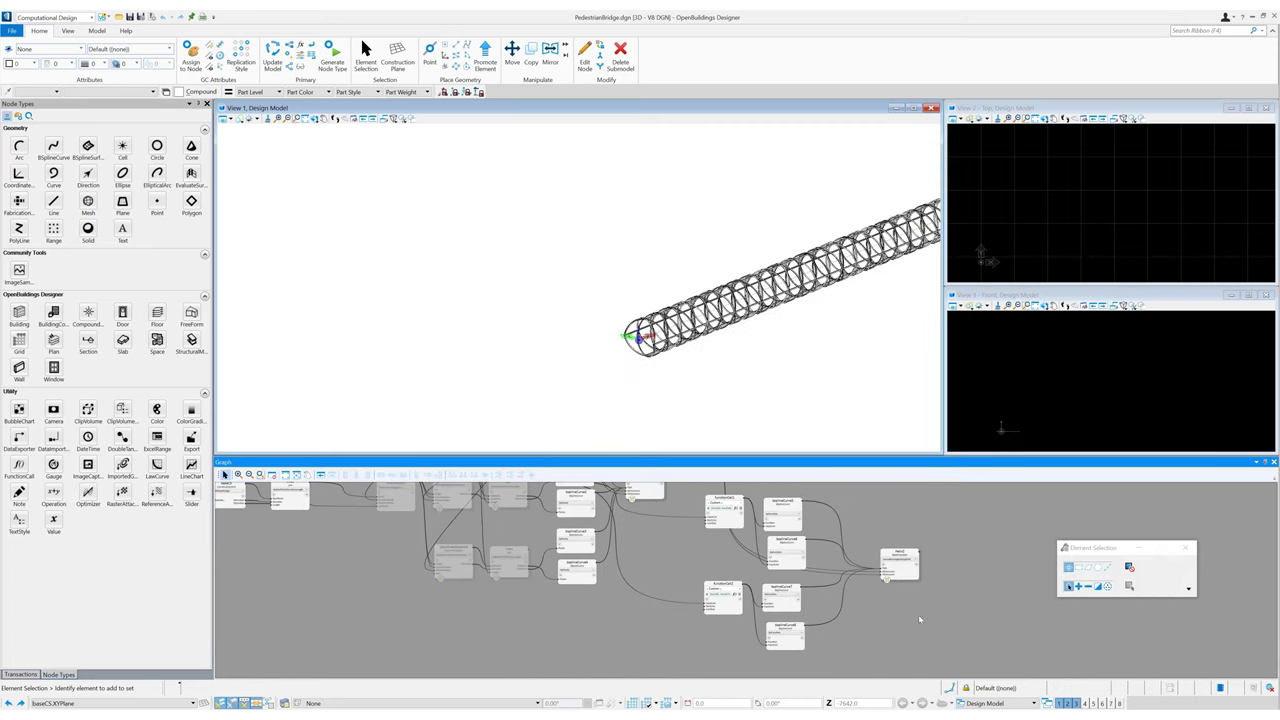
Step: Hide all B-spline curve nodes in the model and save the file
drag(900, 554, 868, 550)
middle_drag(987, 519, 785, 571)
right_click(866, 620)
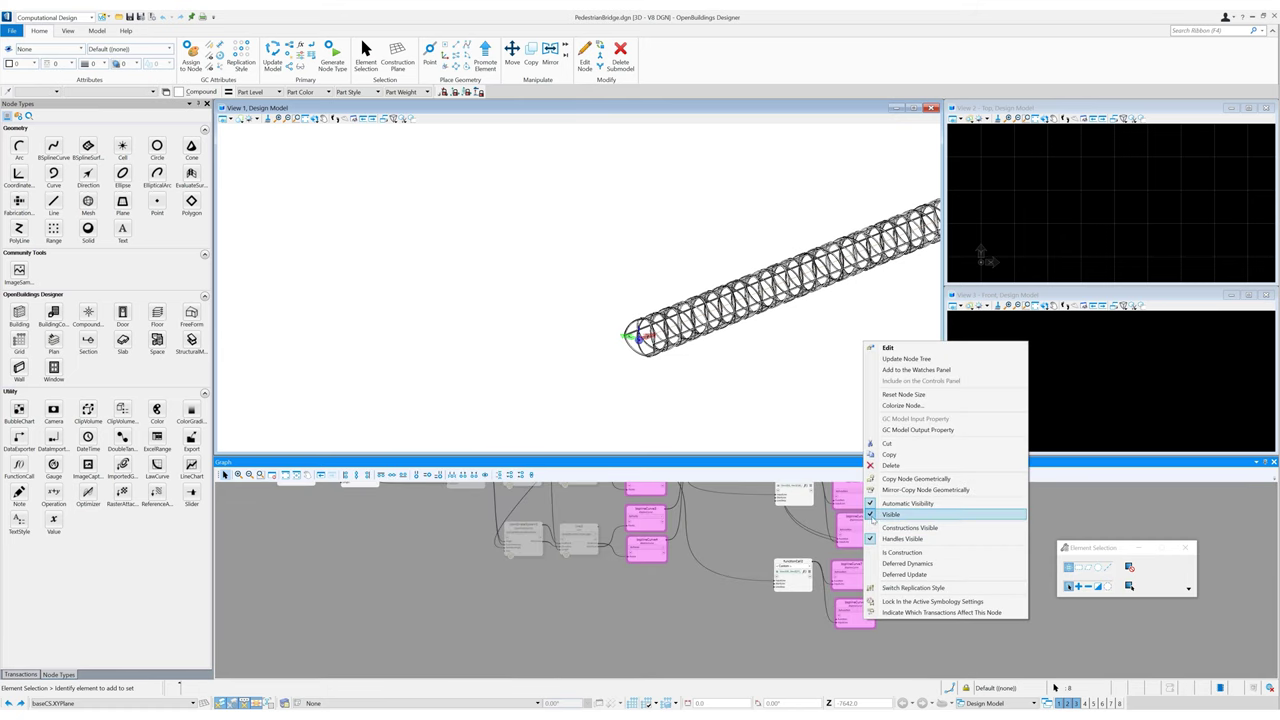
click(892, 514)
click(130, 17)
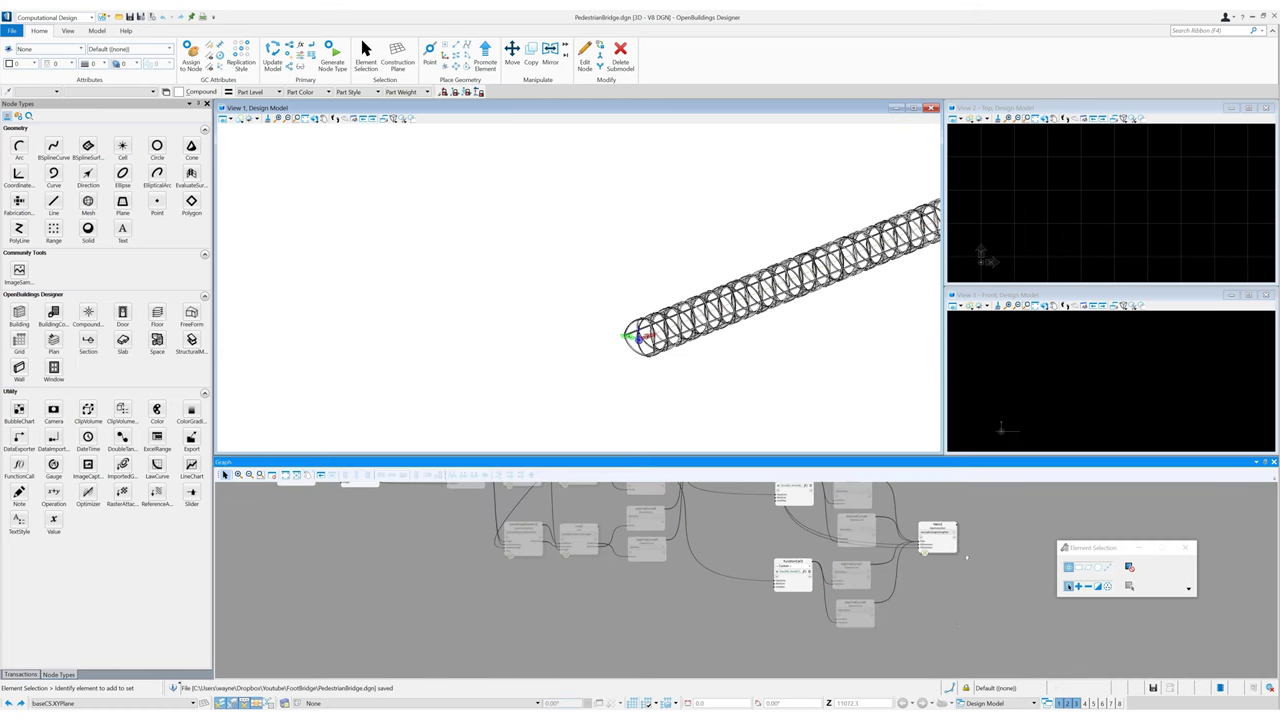
Step: Check the swept members, place a LawCurve node beside the RibbonWidth node and rename it WalkwayWidthCurve
middle_drag(966, 554, 758, 674)
scroll(668, 374, up, 3)
middle_drag(760, 547, 1002, 552)
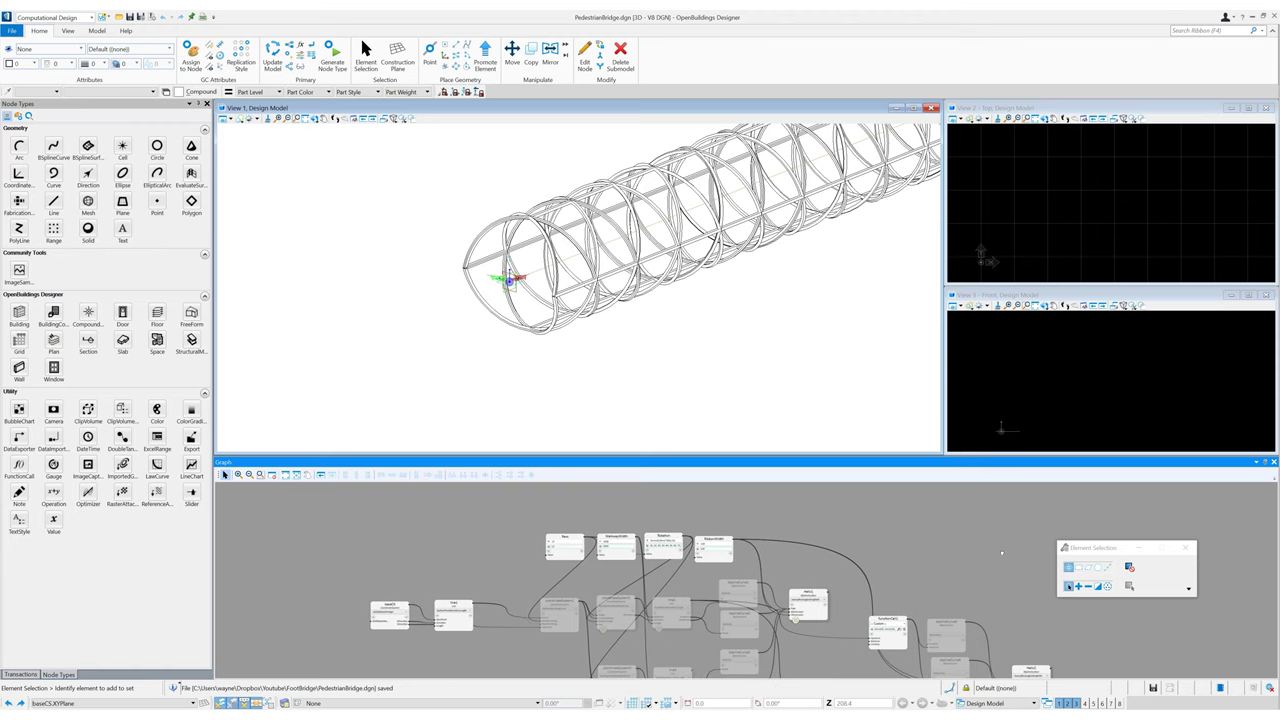
scroll(780, 351, down, 5)
middle_drag(835, 340, 651, 360)
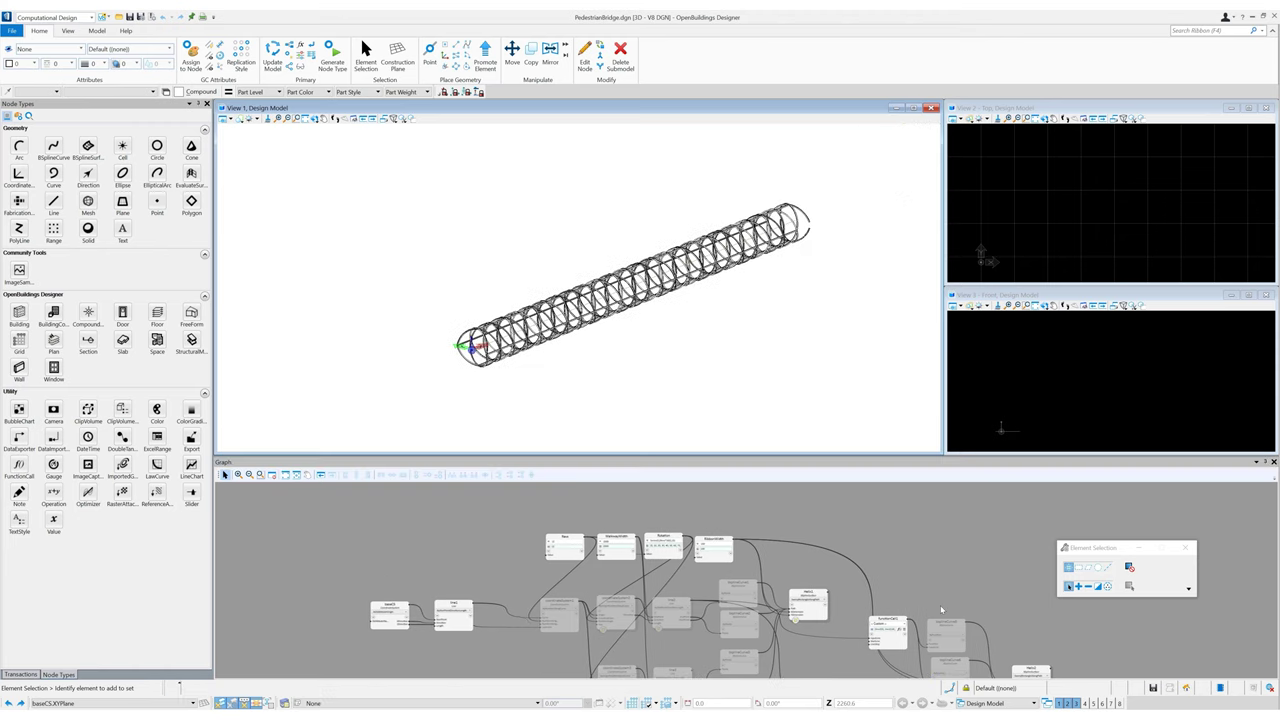
middle_drag(964, 582, 934, 544)
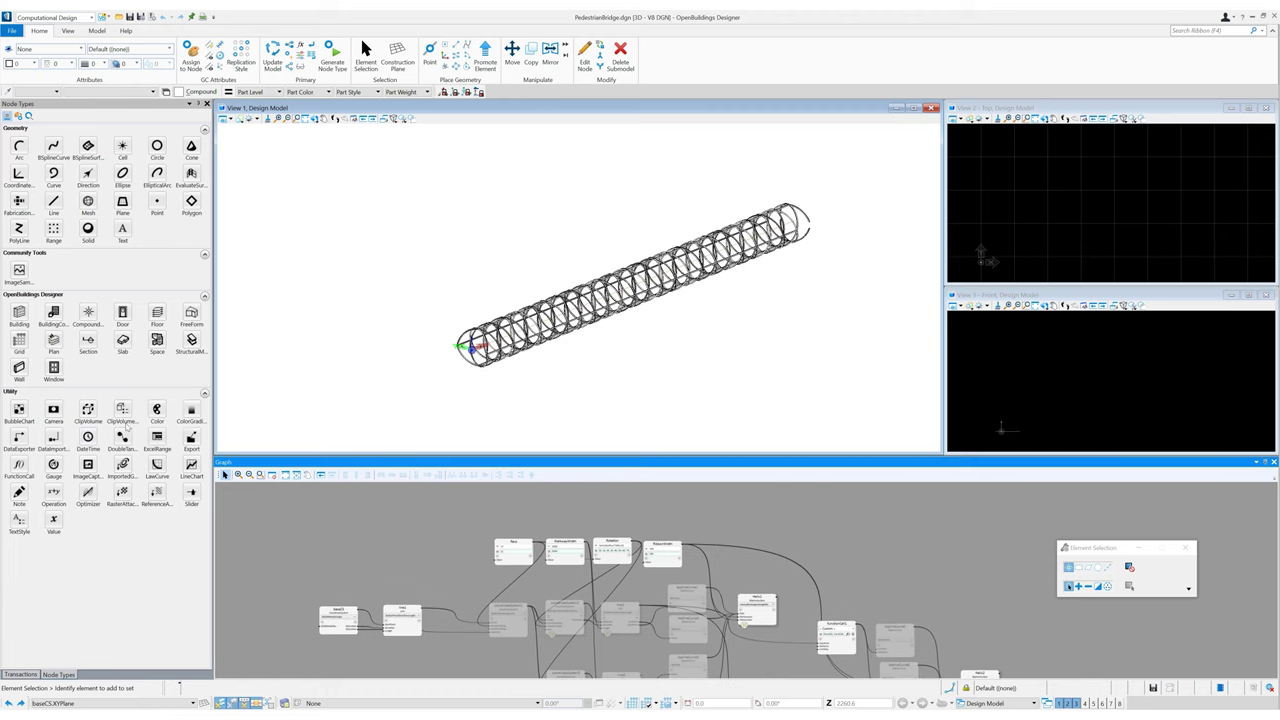
click(157, 464)
click(841, 555)
scroll(847, 544, up, 3)
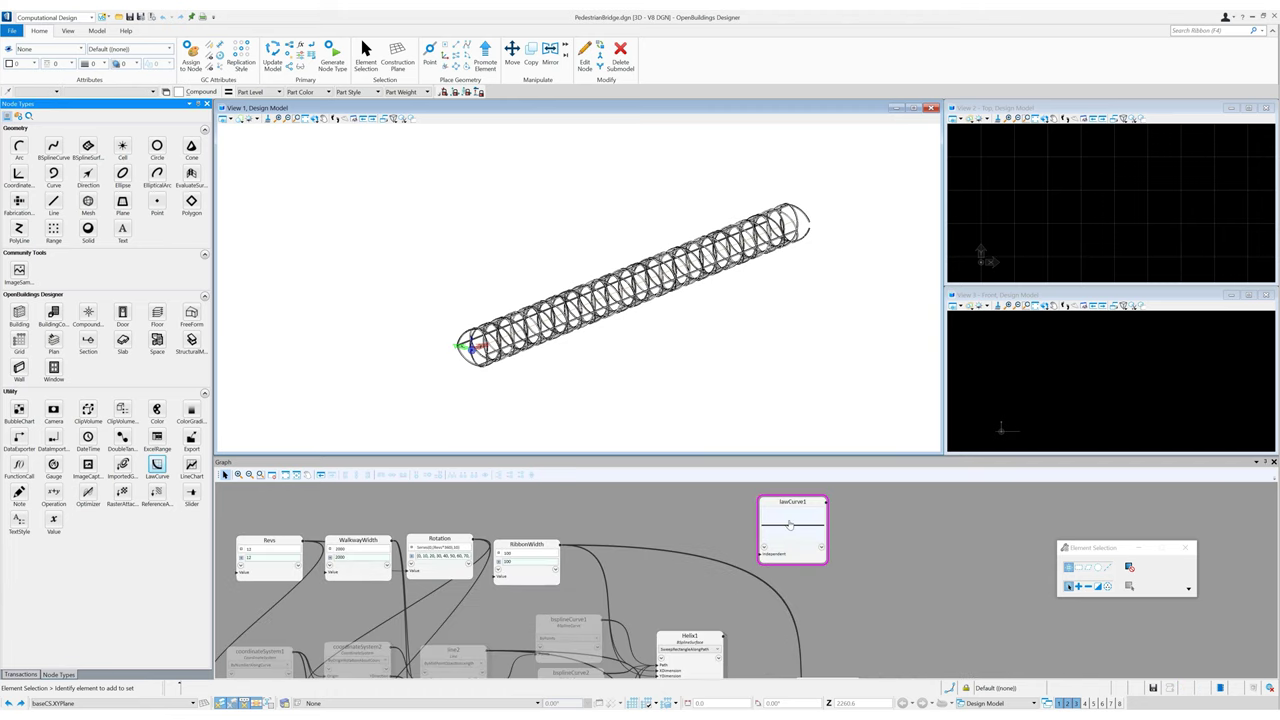
double_click(793, 503)
text(WalkwayWidthCurve)
click(787, 606)
Step: Add coordinateSystem2 to the watches and check its Count among the expanded properties
middle_drag(876, 620, 938, 540)
click(430, 617)
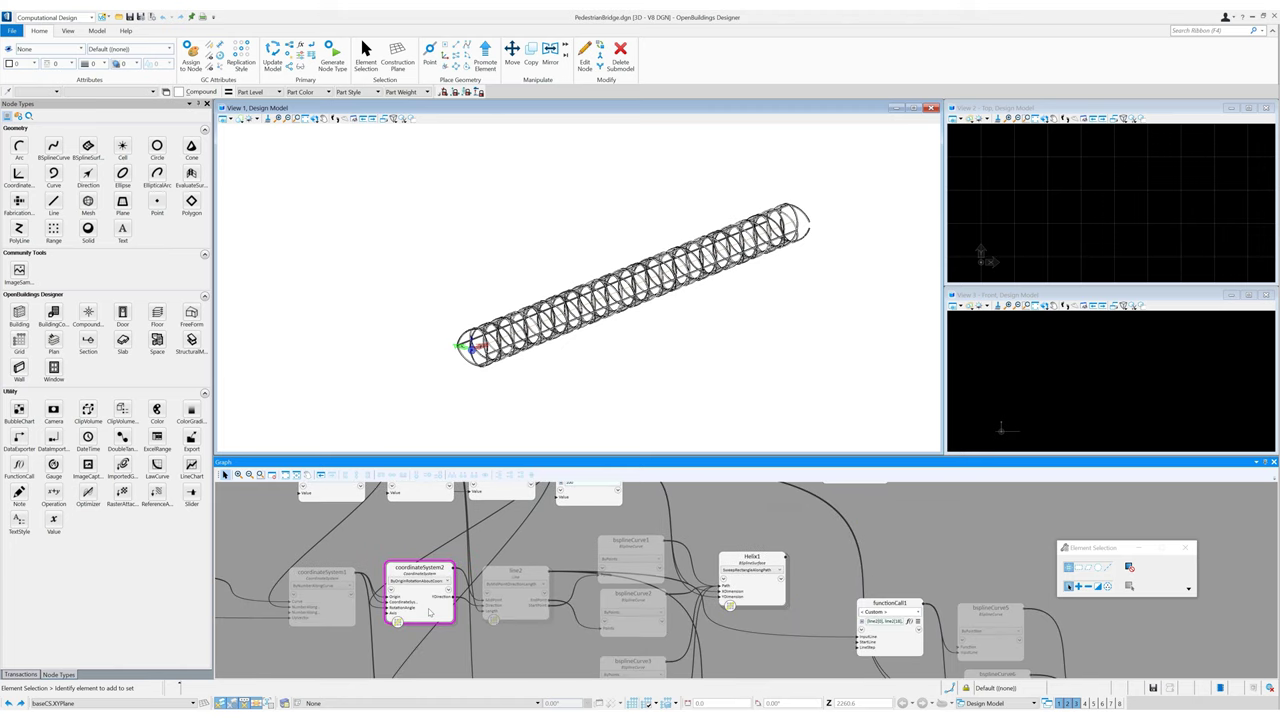
right_click(430, 612)
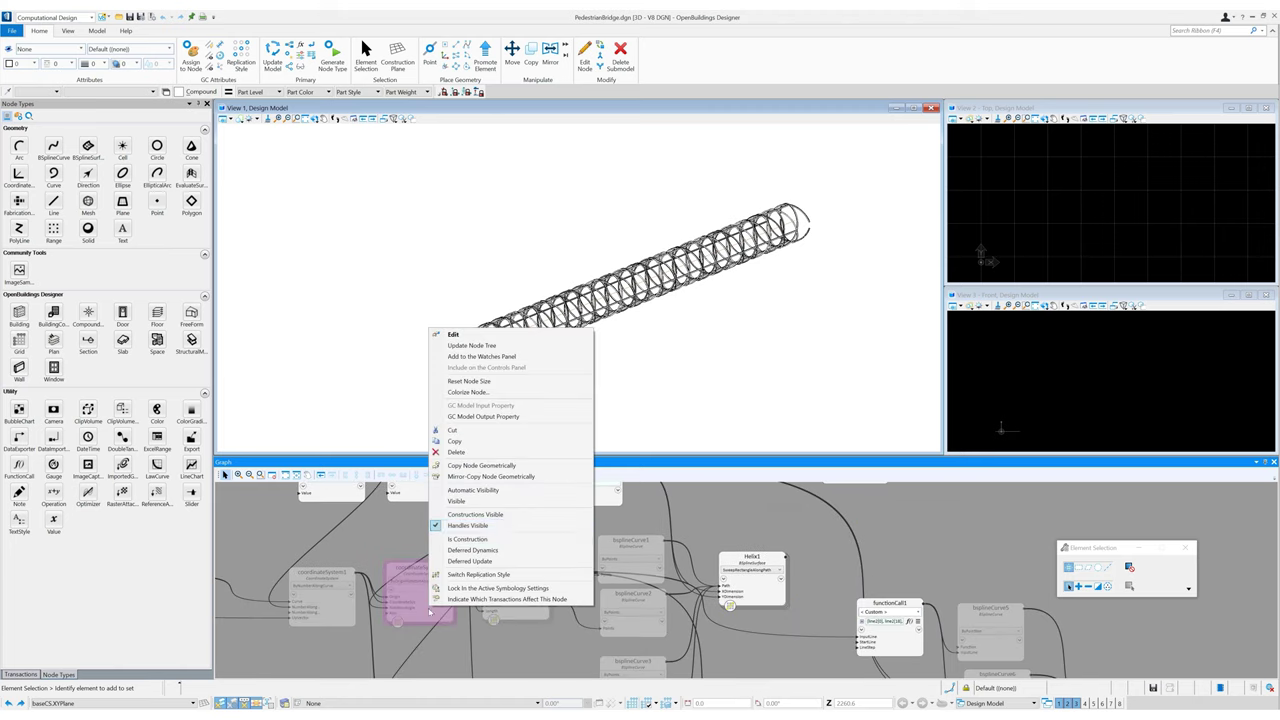
click(475, 357)
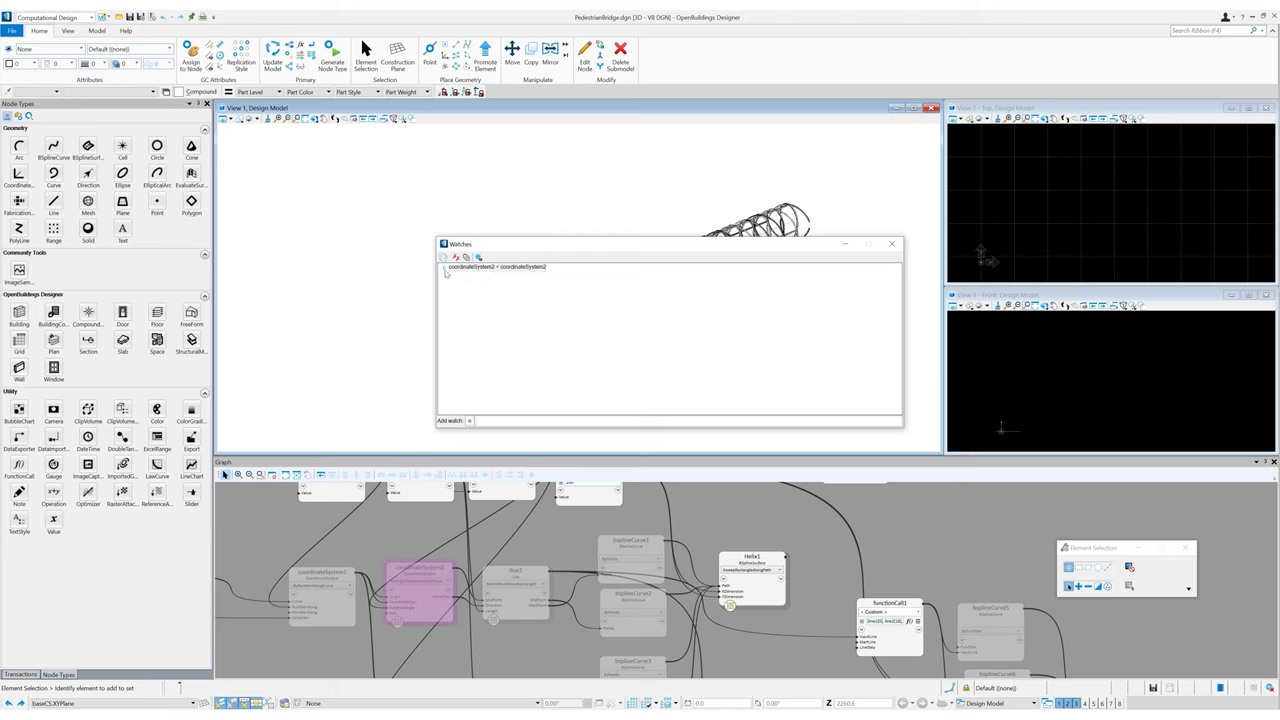
click(444, 268)
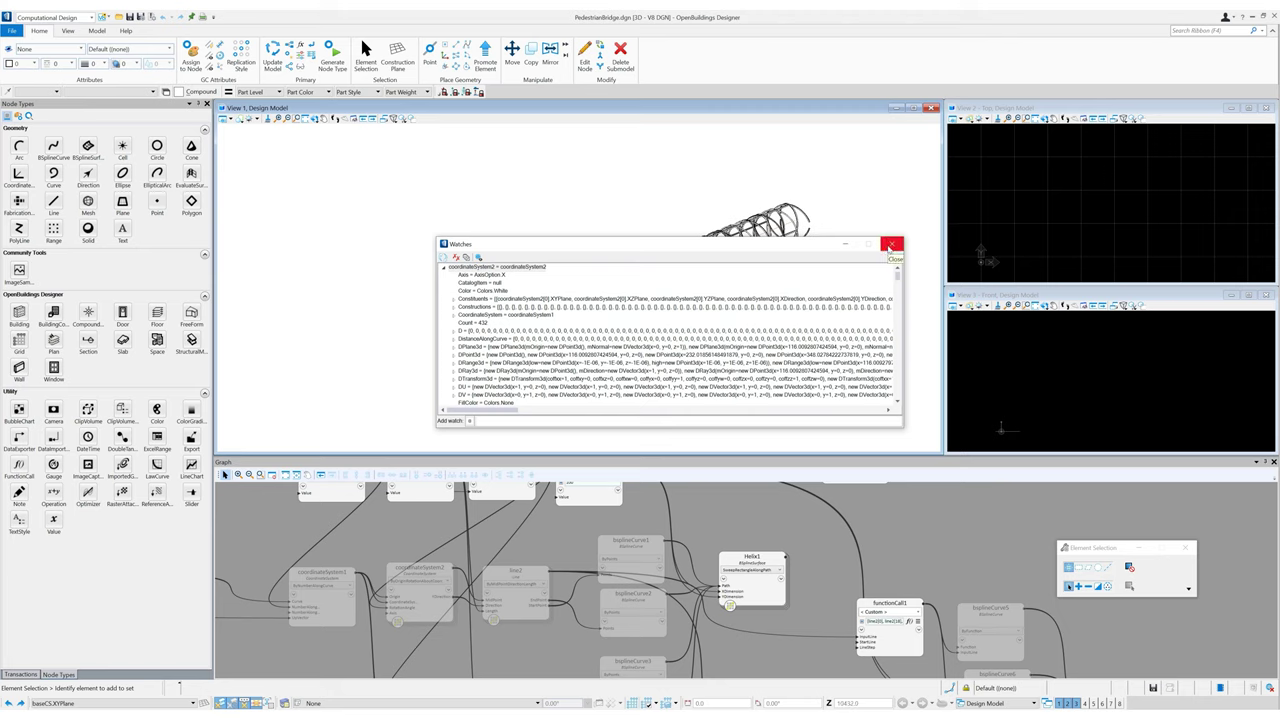
click(890, 245)
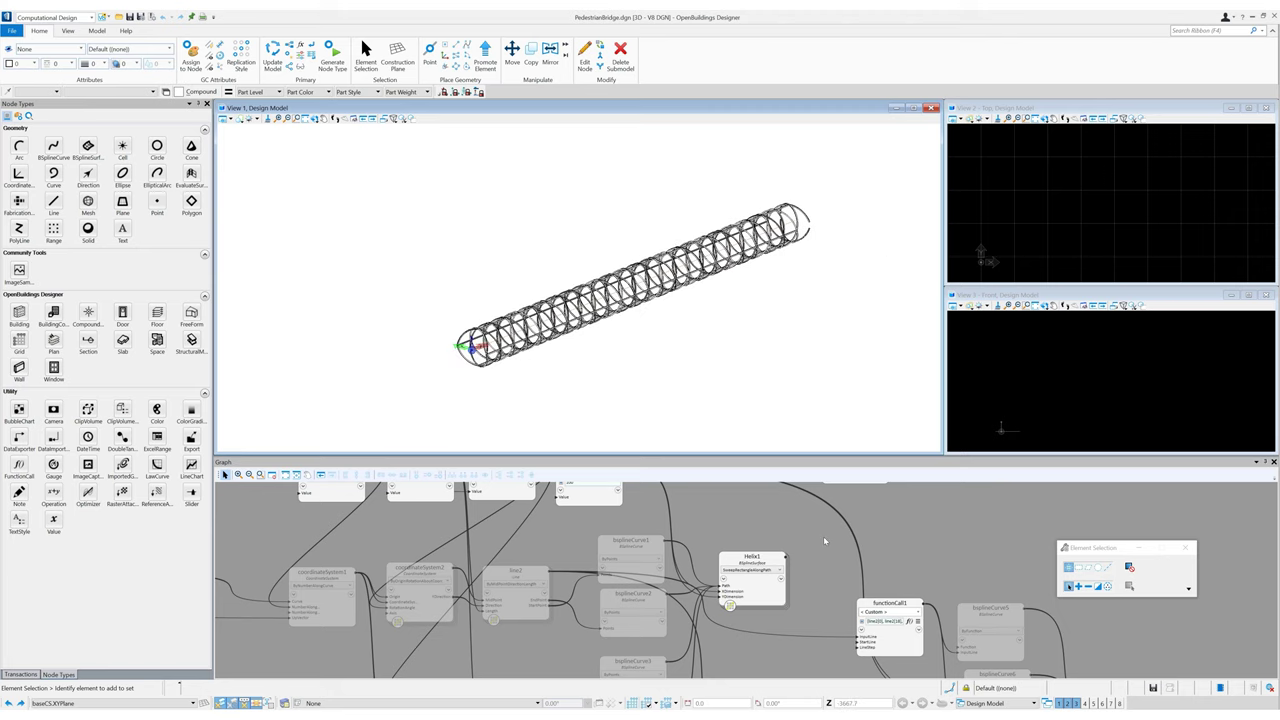
Step: Set WalkwayWidthCurve's Independent input to Series(0, (Revs*36))
middle_drag(822, 536, 748, 609)
click(780, 512)
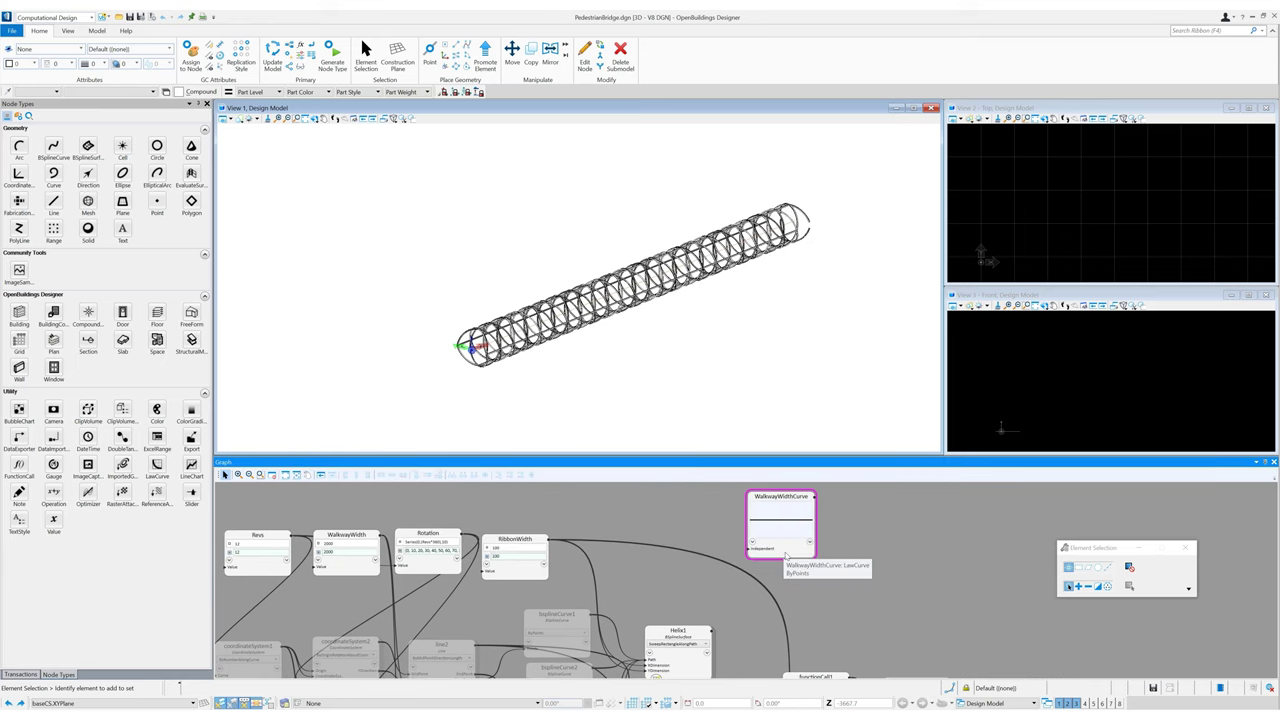
double_click(785, 555)
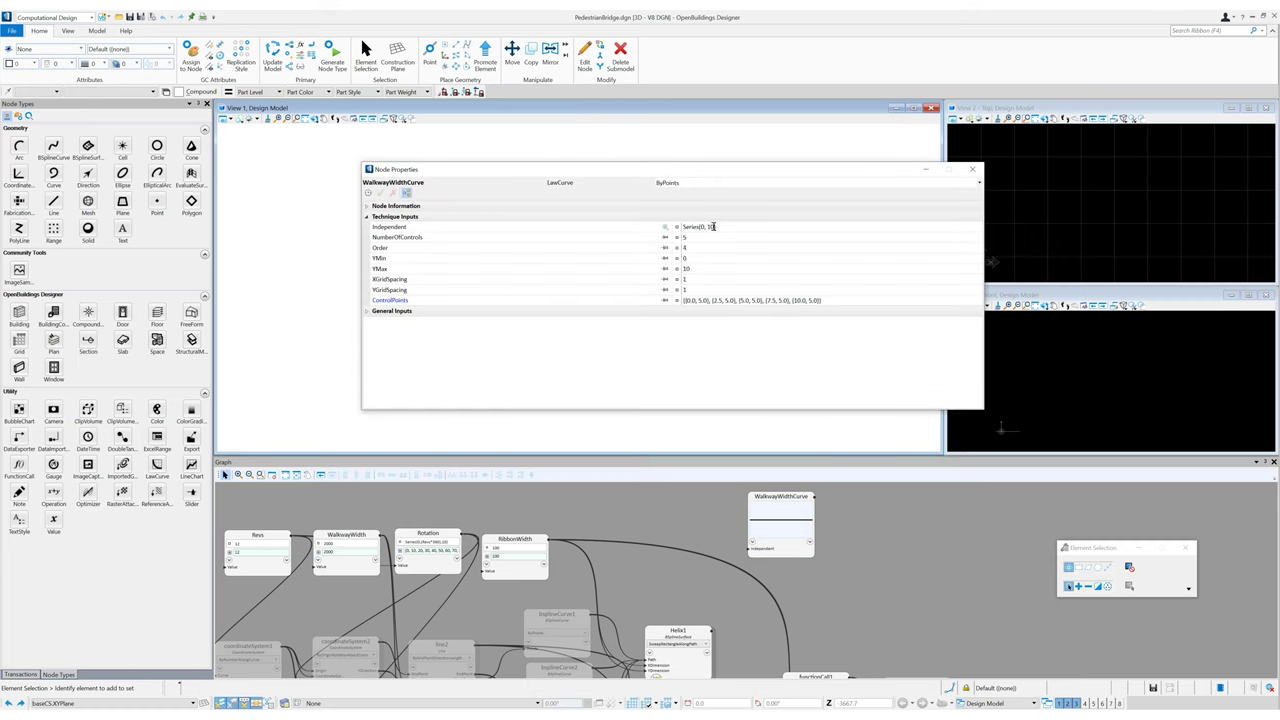
click(709, 226)
key(BackSpace)
key(BackSpace)
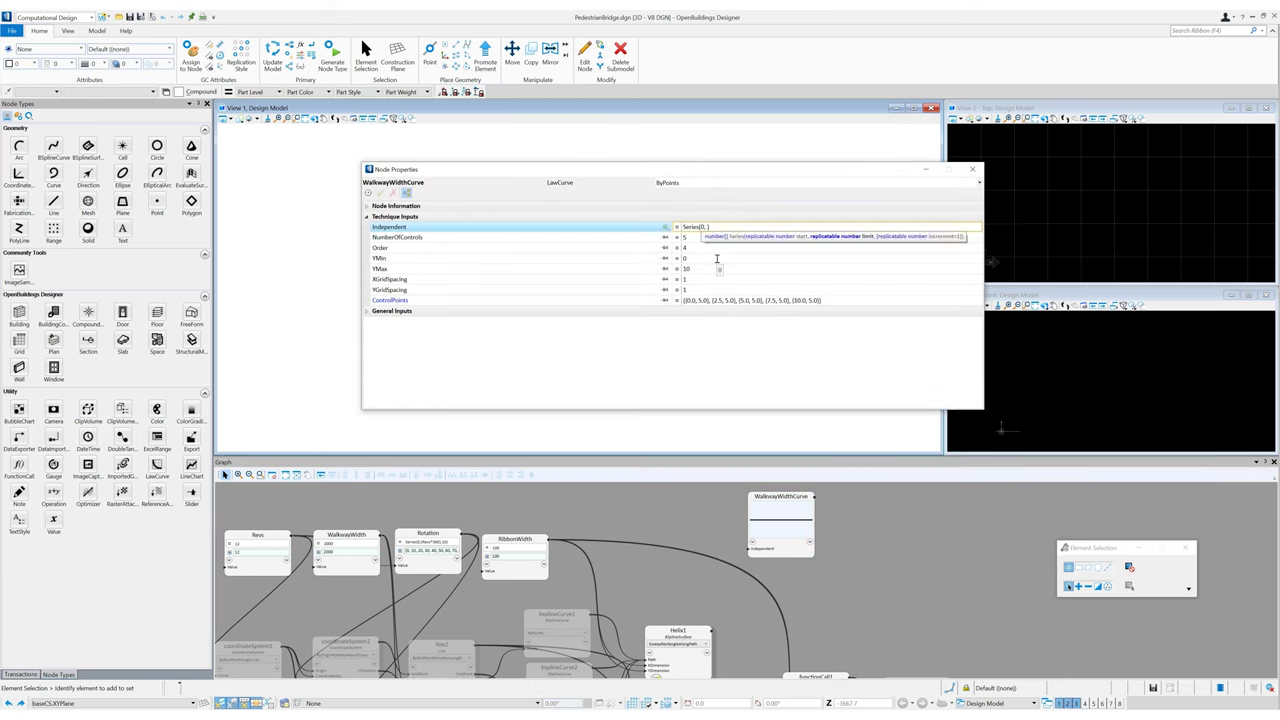
text(Revs*36)))
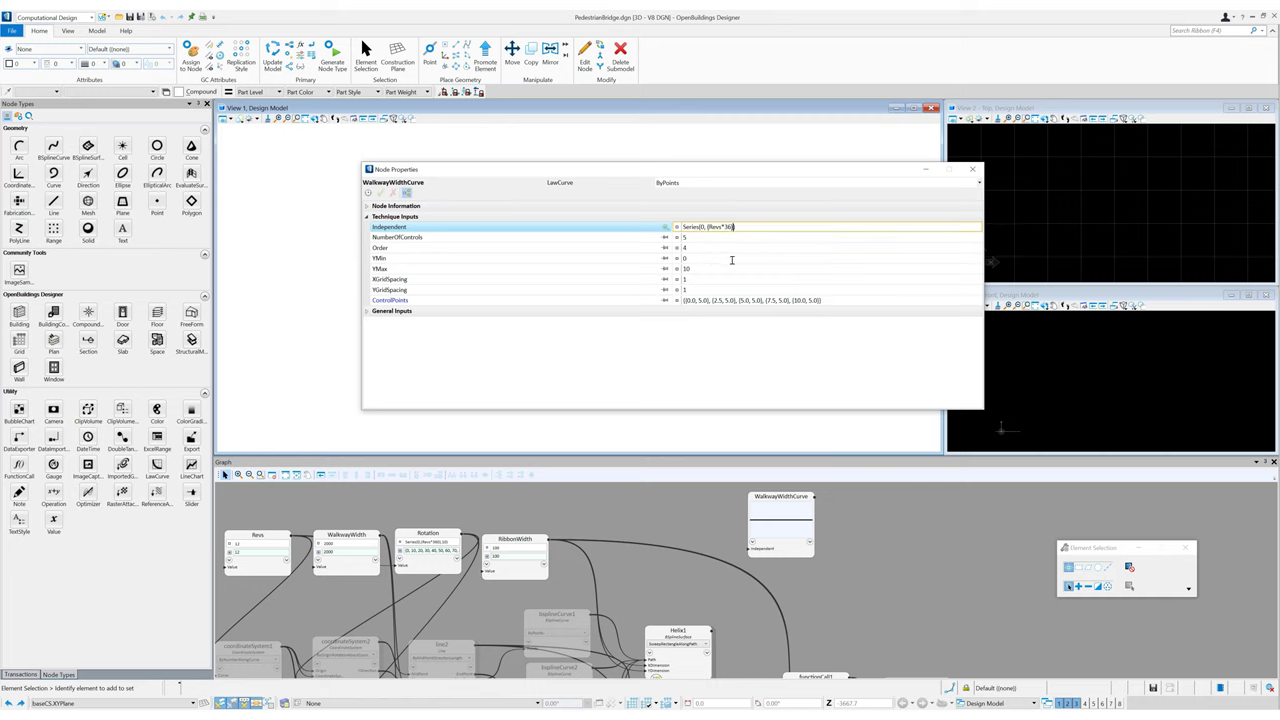
click(725, 255)
Step: Set WalkwayWidthCurve's YMin to 2000, YMax to 6000, and both XGridSpacing and YGridSpacing to 1000
click(686, 238)
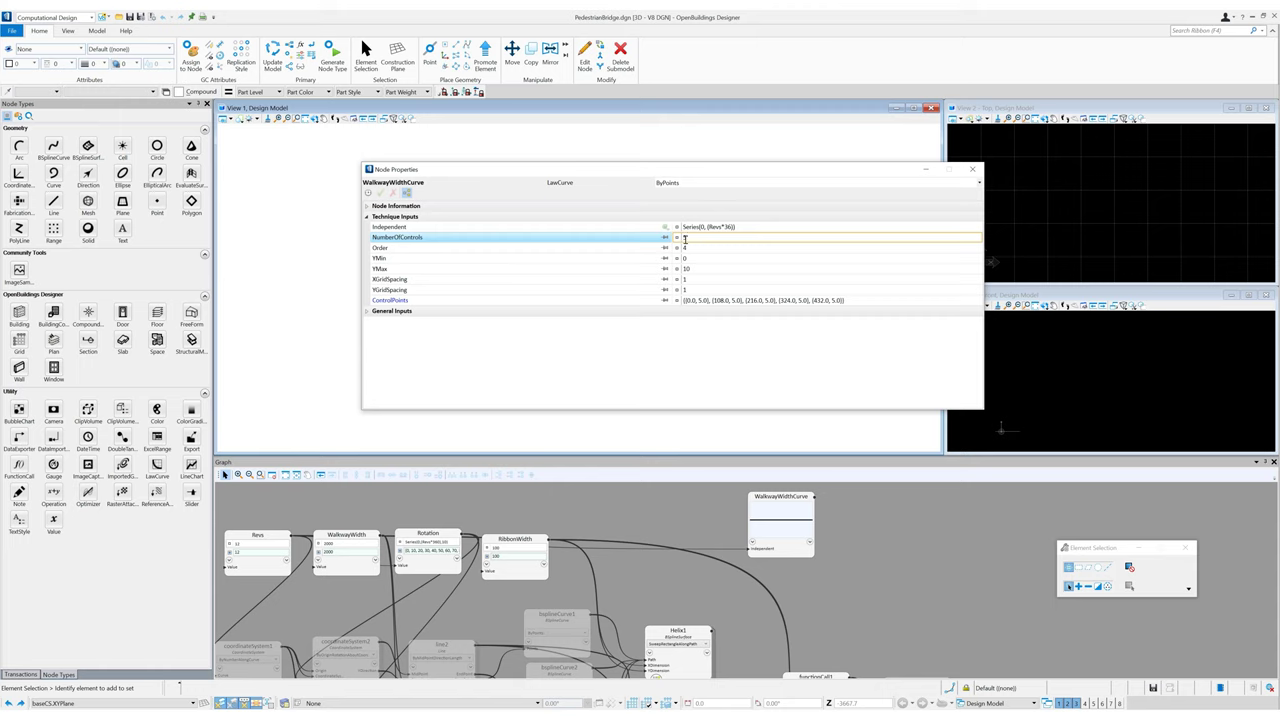
click(698, 258)
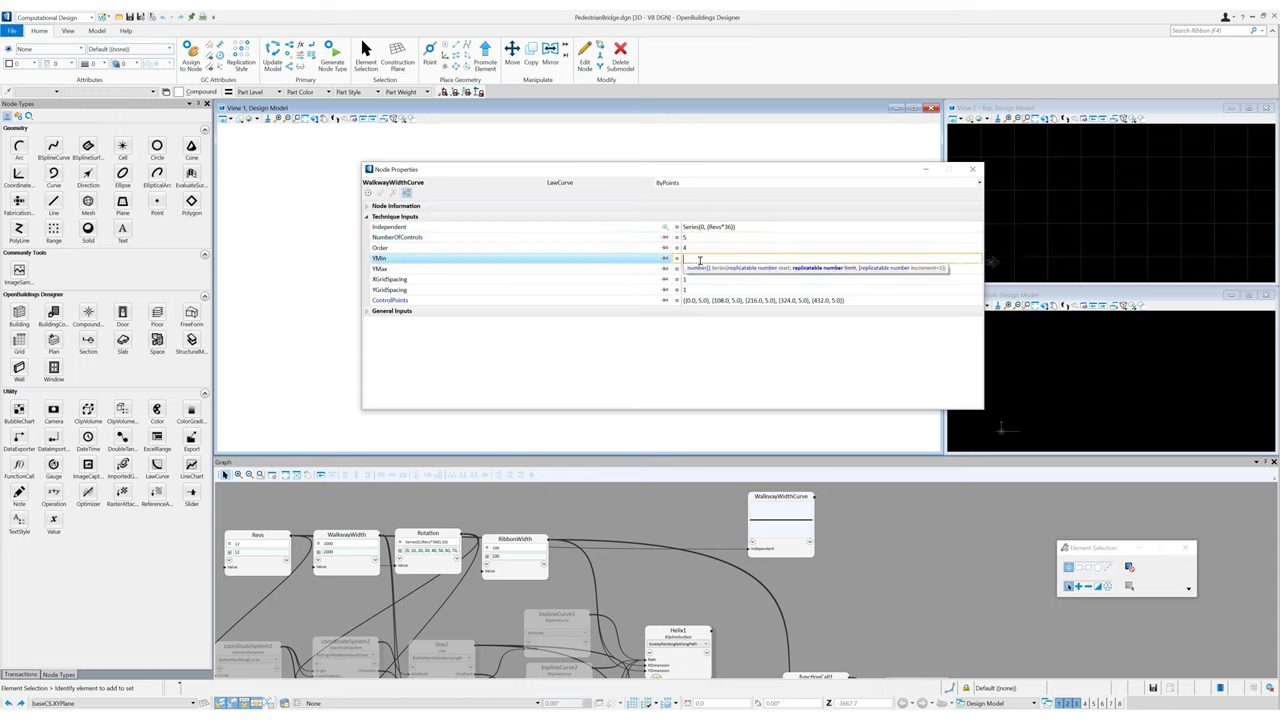
text(2000)
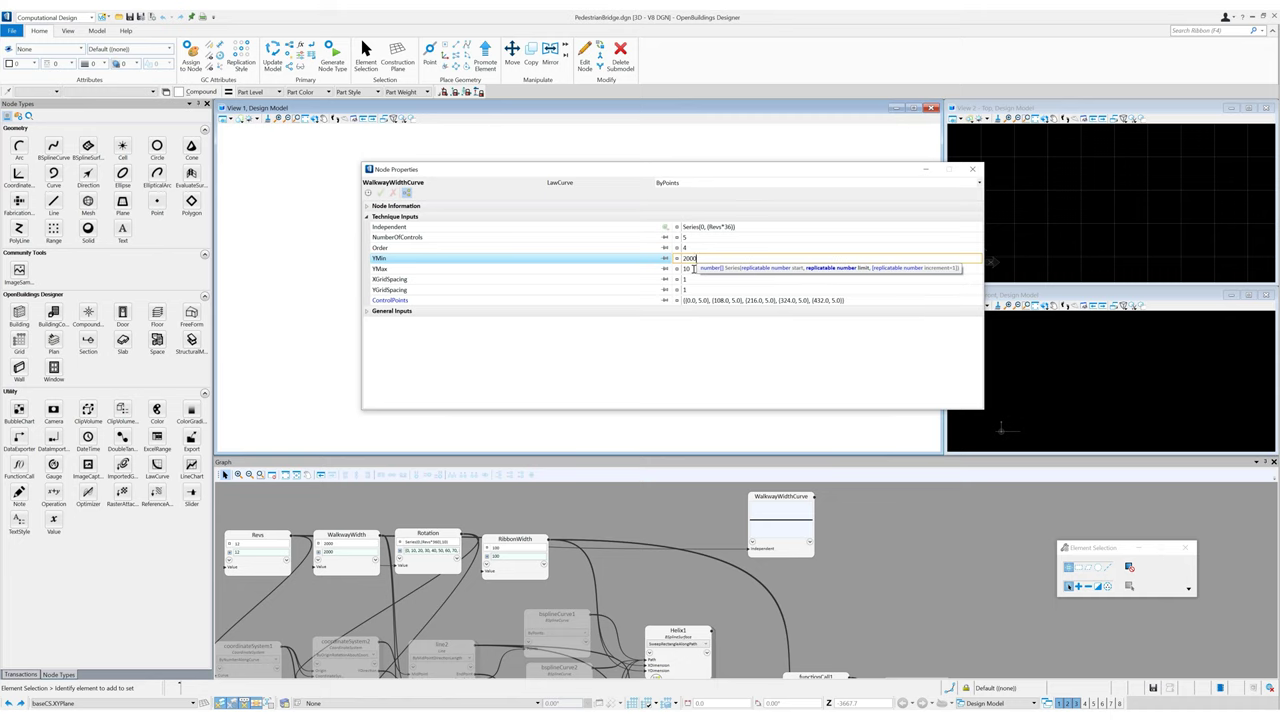
click(692, 268)
text(6000)
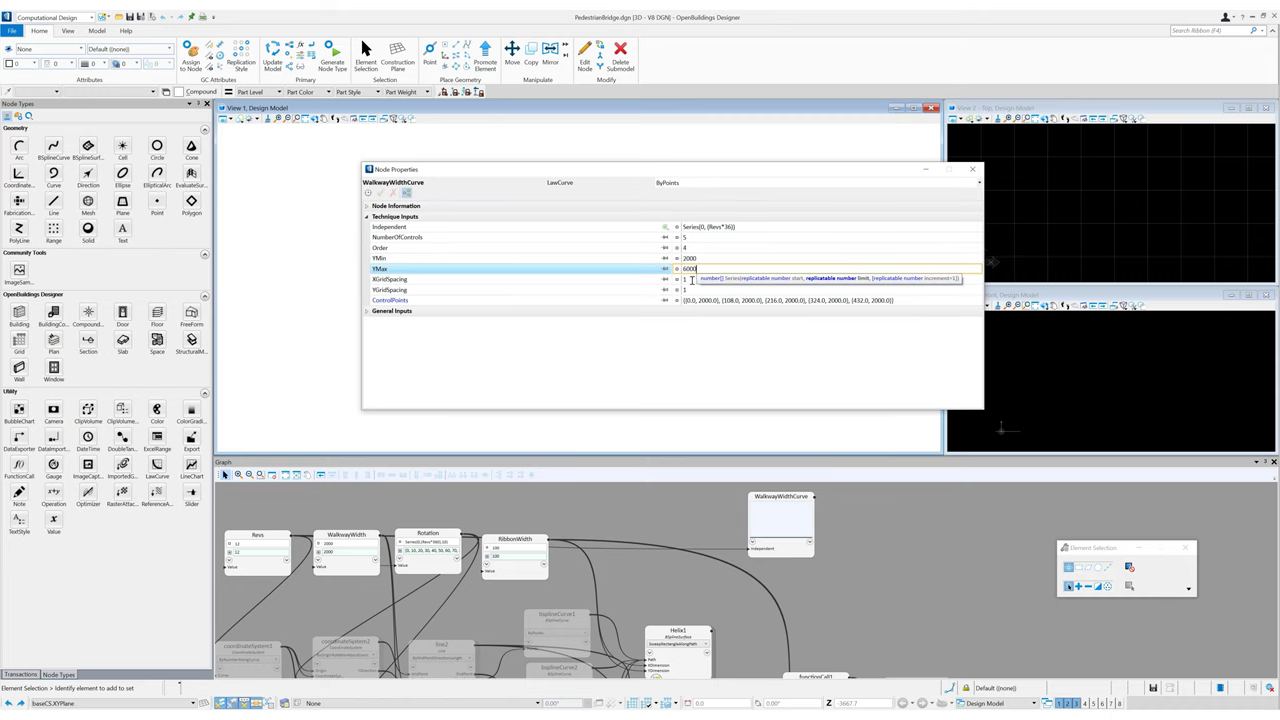
click(692, 279)
text(1000)
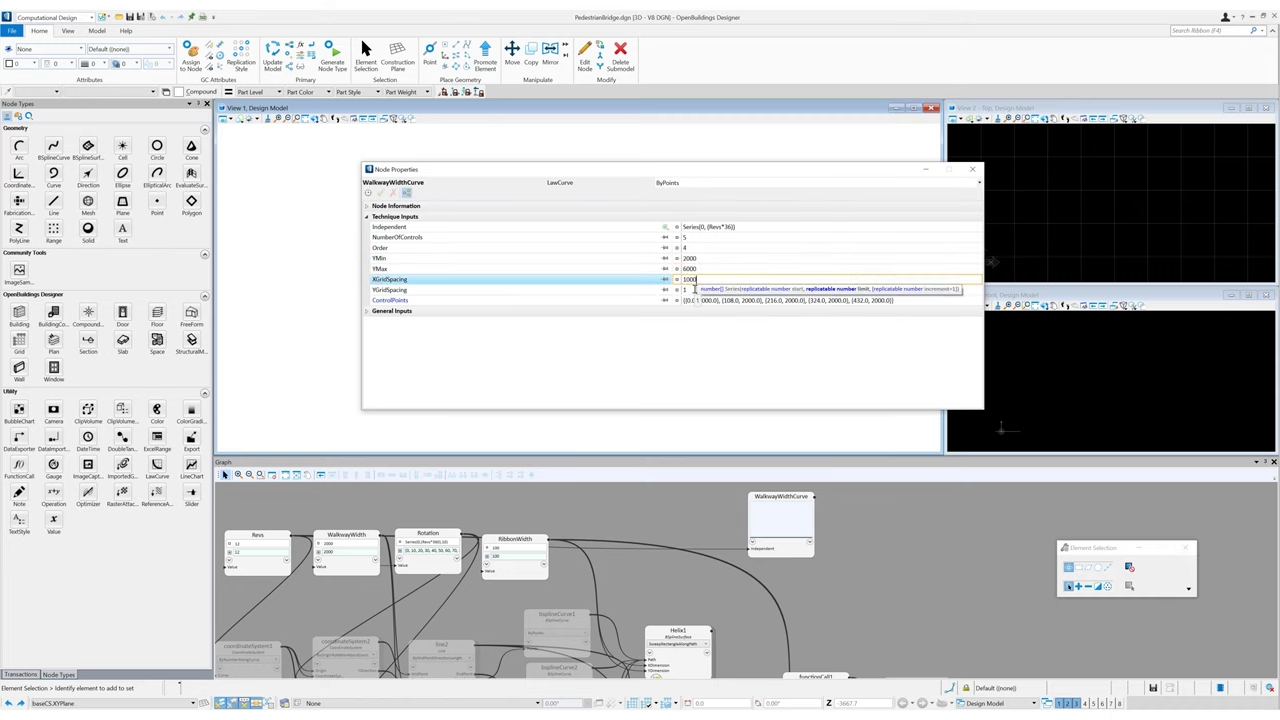
click(694, 290)
text(1000)
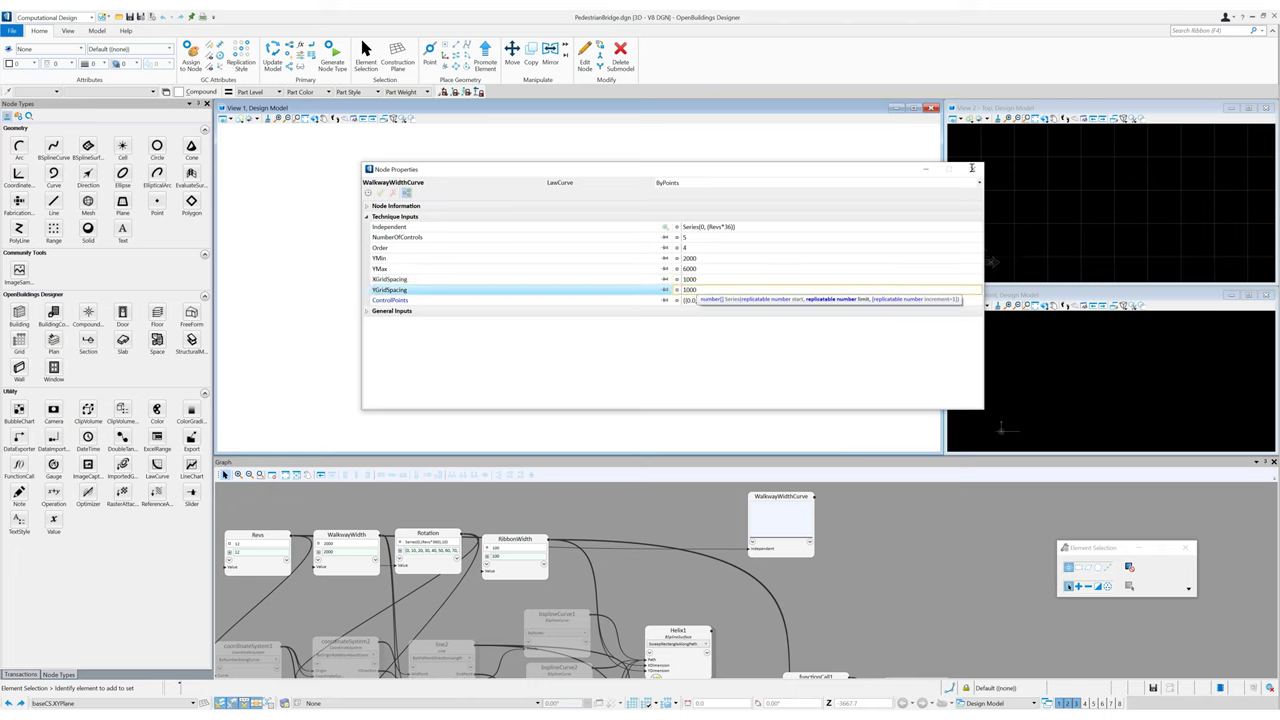
click(973, 170)
click(975, 172)
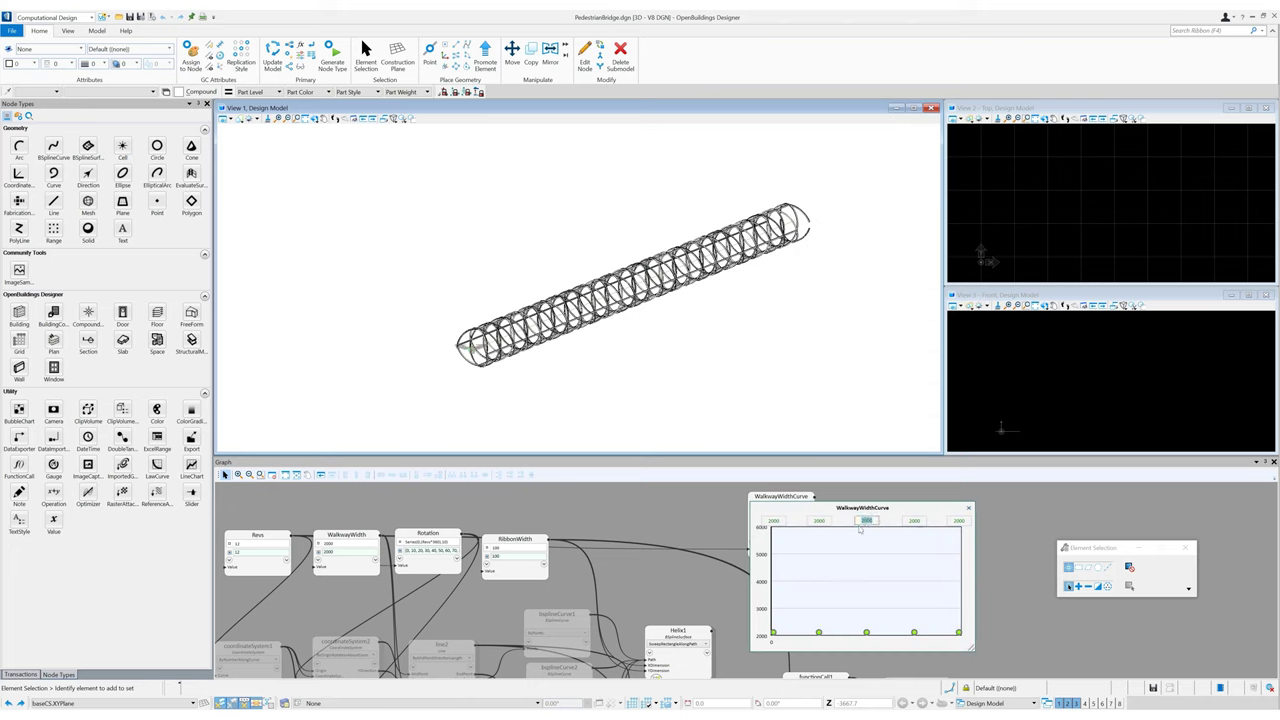
Step: Shape the WalkwayWidthCurve by setting its second control point to 3000, the middle one to 6000 and the last to 3500
drag(829, 521, 809, 521)
text(3000)
click(914, 520)
click(963, 519)
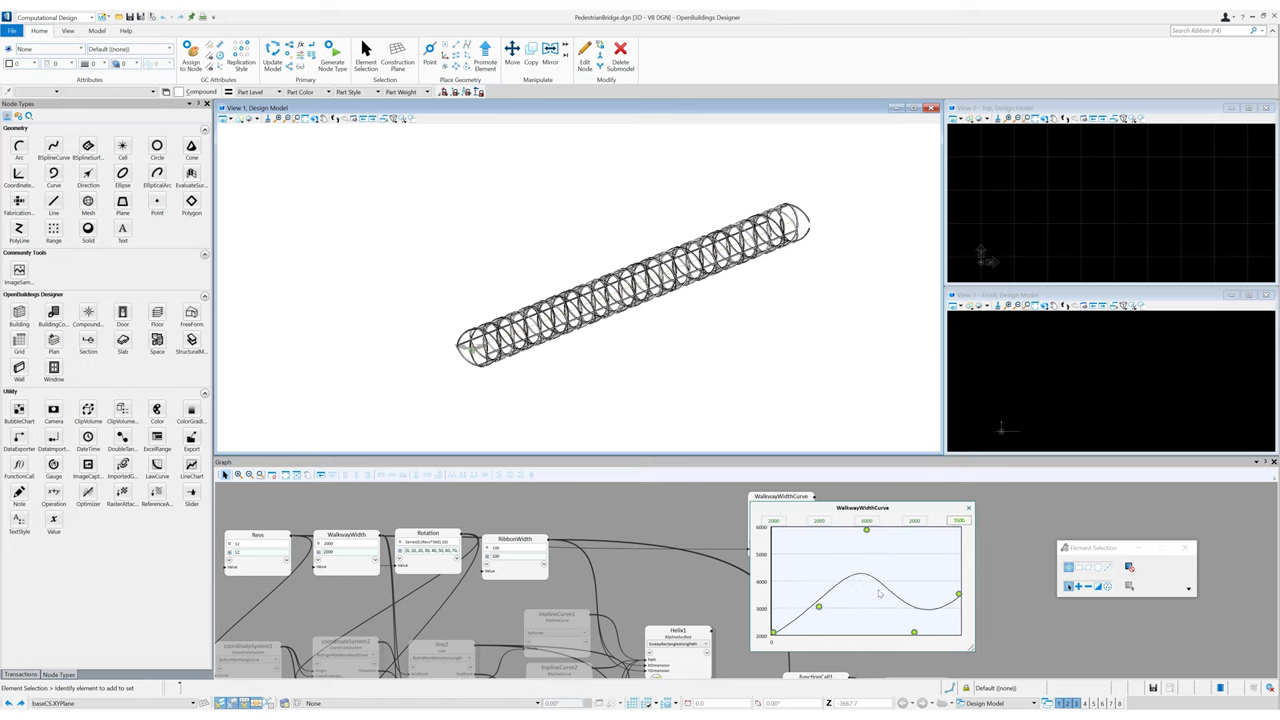
click(968, 508)
Step: Set line2's Length input to WalkwayWidthCurve instead of WalkwayWidth
middle_drag(802, 574, 958, 578)
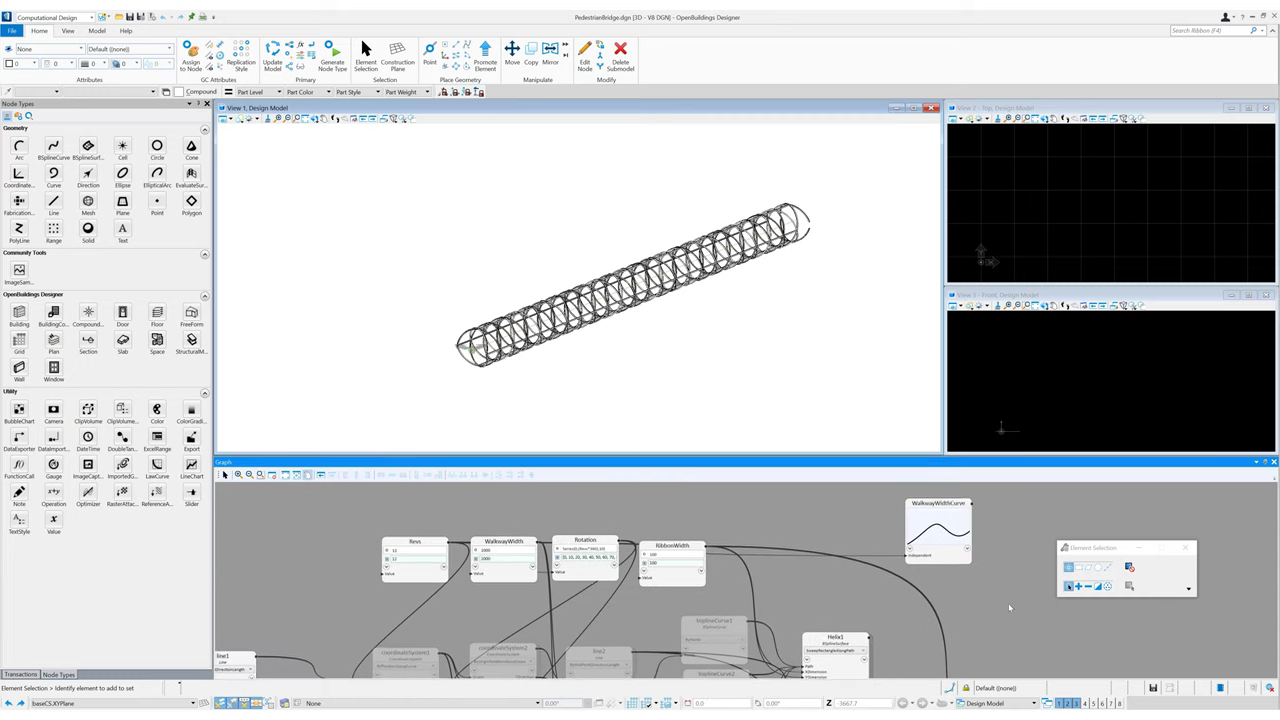
scroll(905, 582, down, 10)
scroll(888, 588, up, 9)
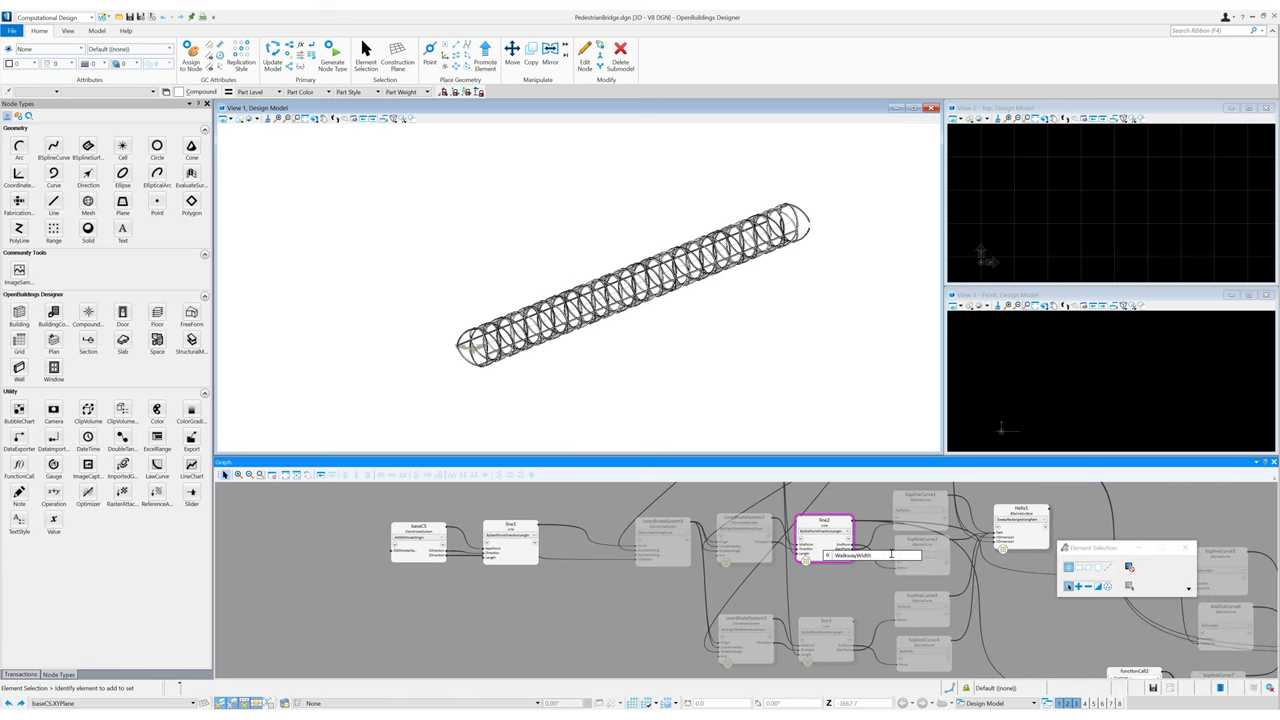
middle_drag(1139, 514, 947, 619)
middle_drag(700, 661, 762, 627)
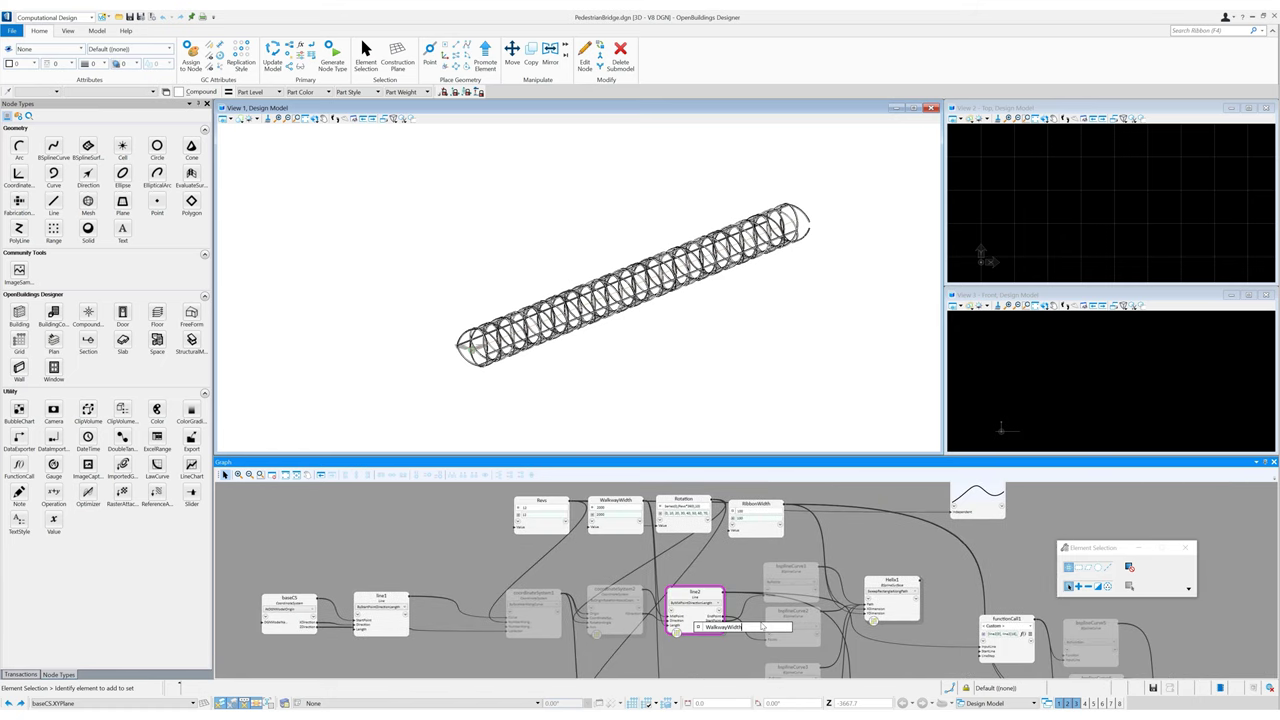
text(Curve)
key(Return)
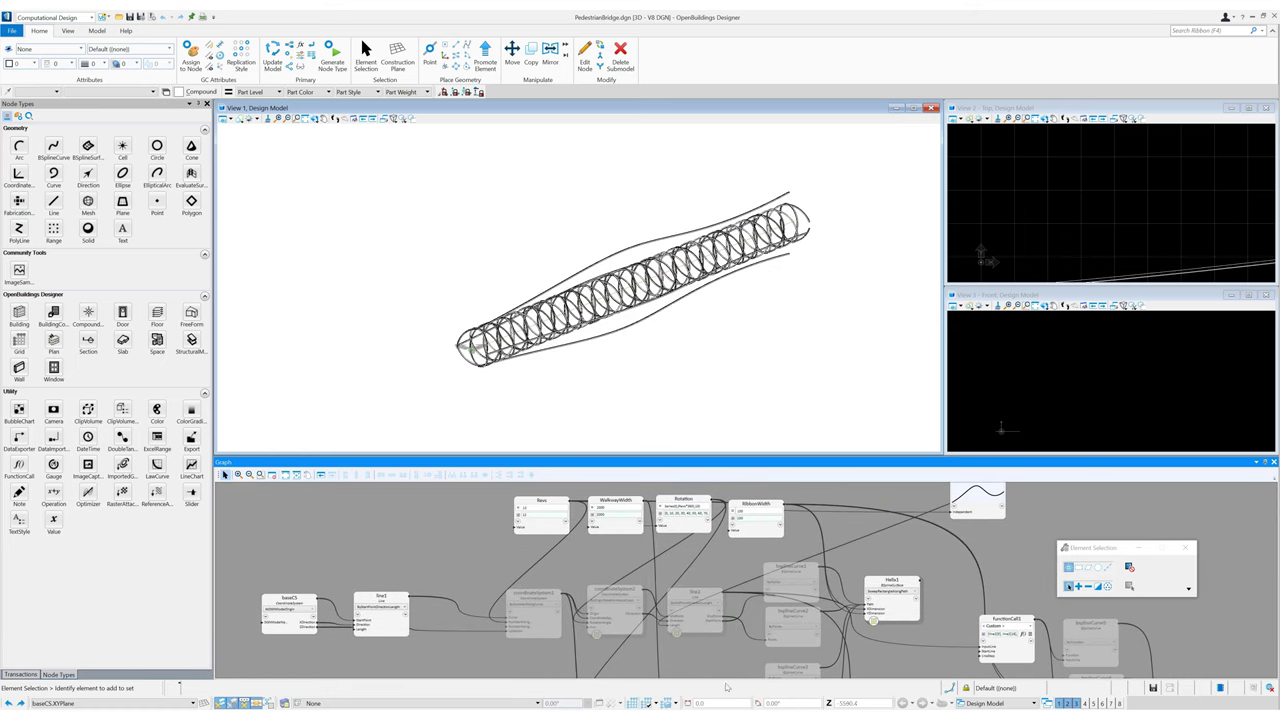
Step: Set line3's Length input to WalkwayWidthCurve as well
middle_drag(688, 660, 672, 541)
click(672, 608)
text(Curve)
key(Return)
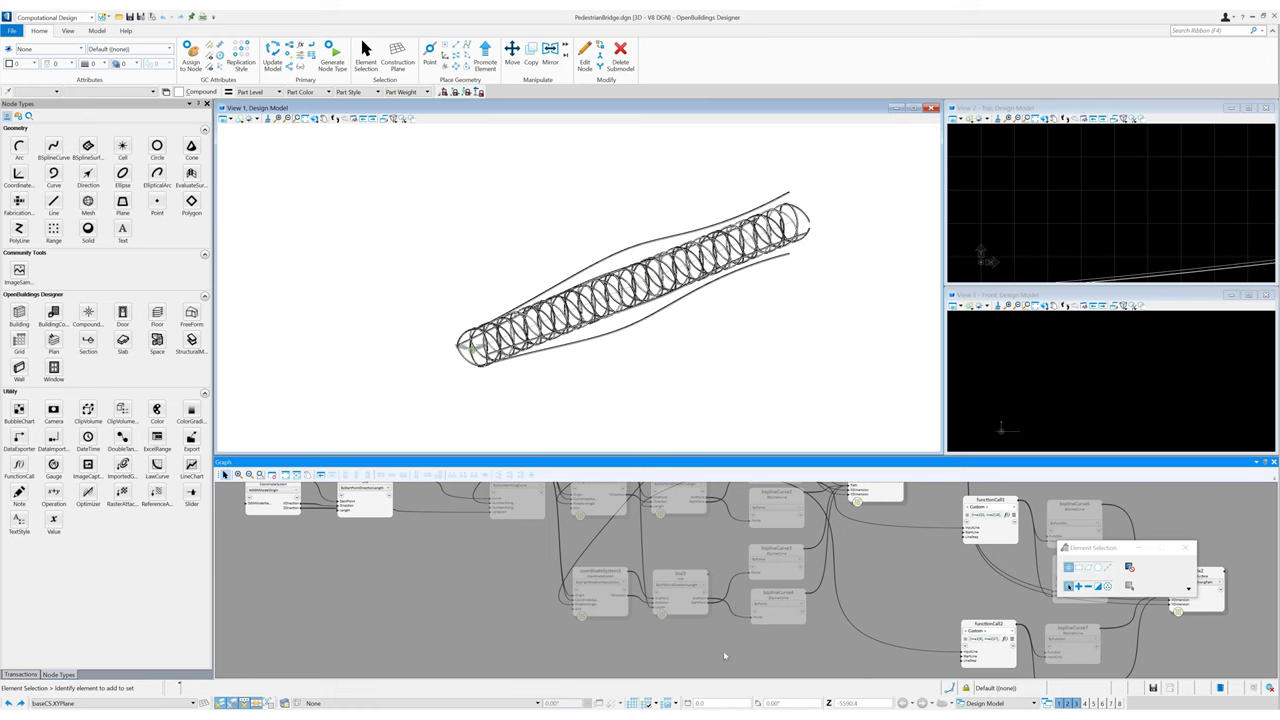
Step: Update the node tree of Helix1 and inspect the reshaped helical members in the model
scroll(730, 645, down, 5)
right_click(791, 562)
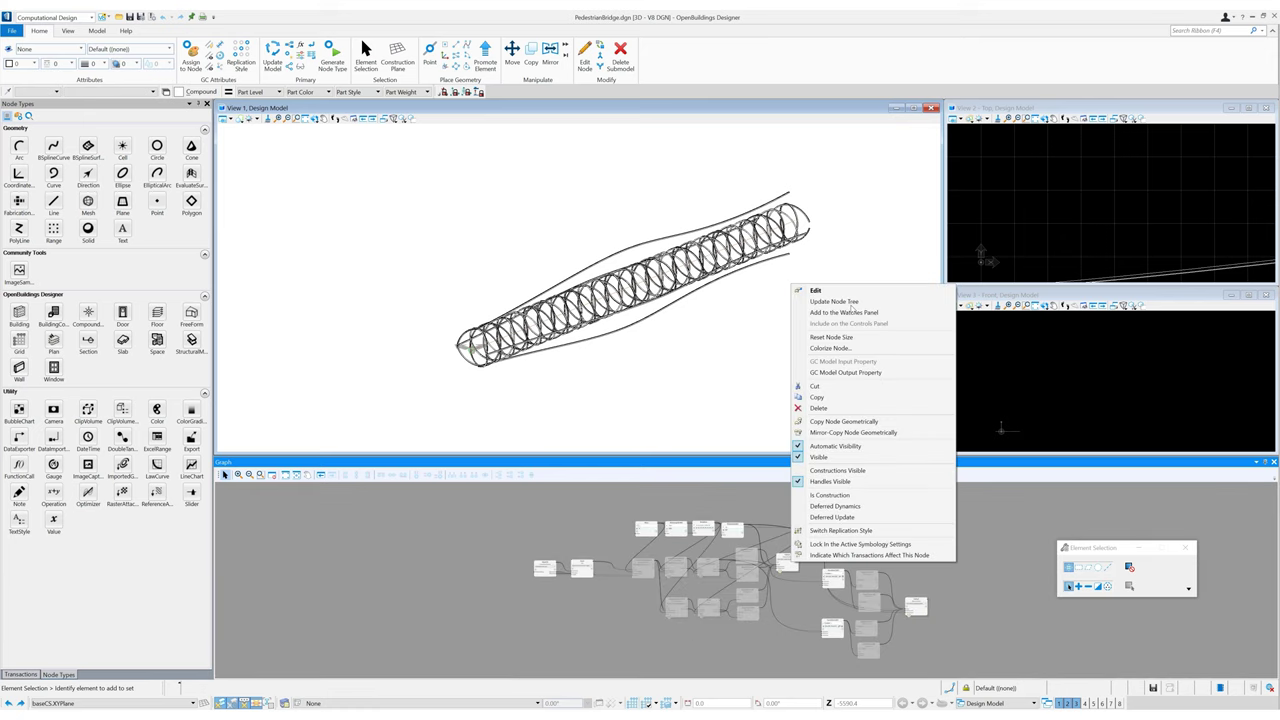
click(850, 311)
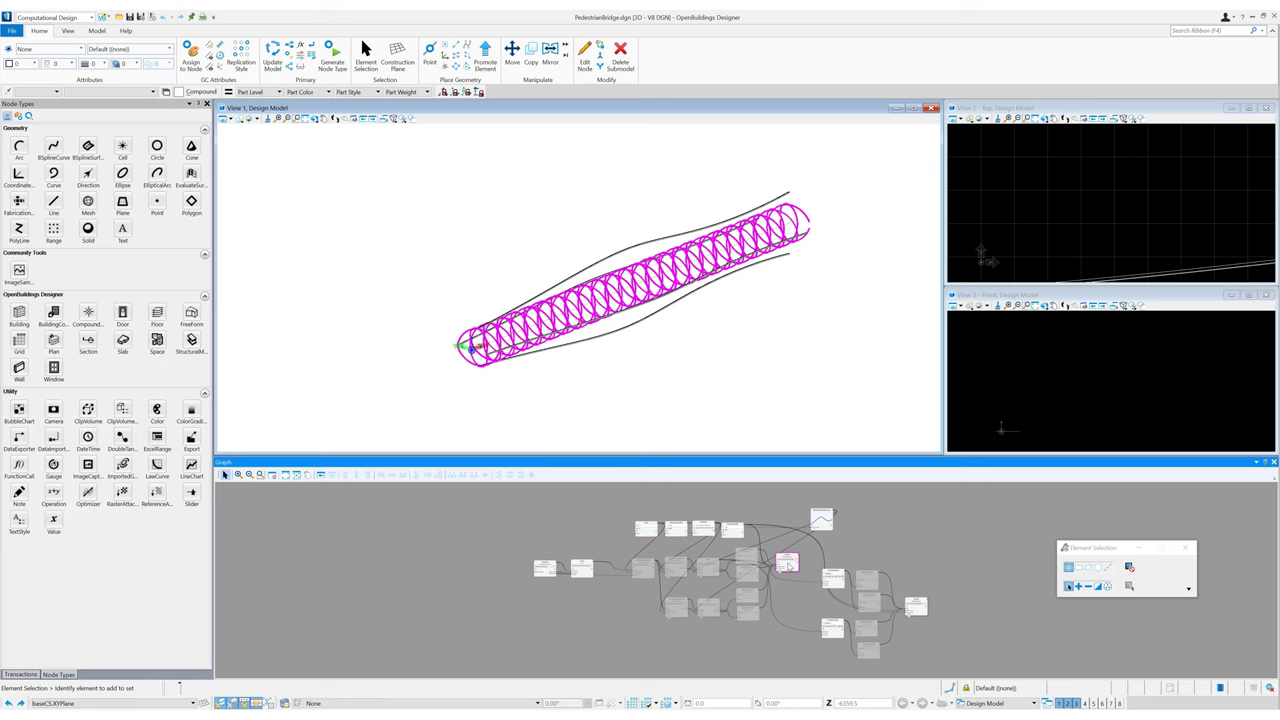
right_click(750, 608)
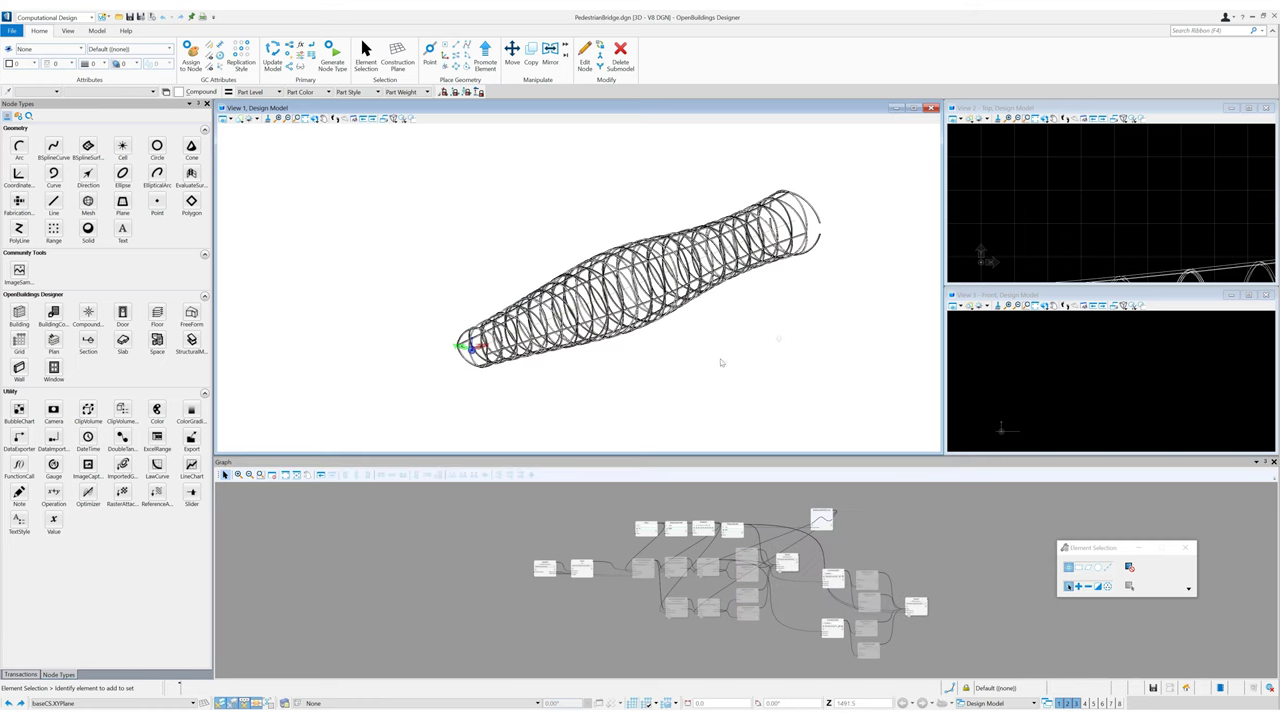
scroll(677, 351, up, 3)
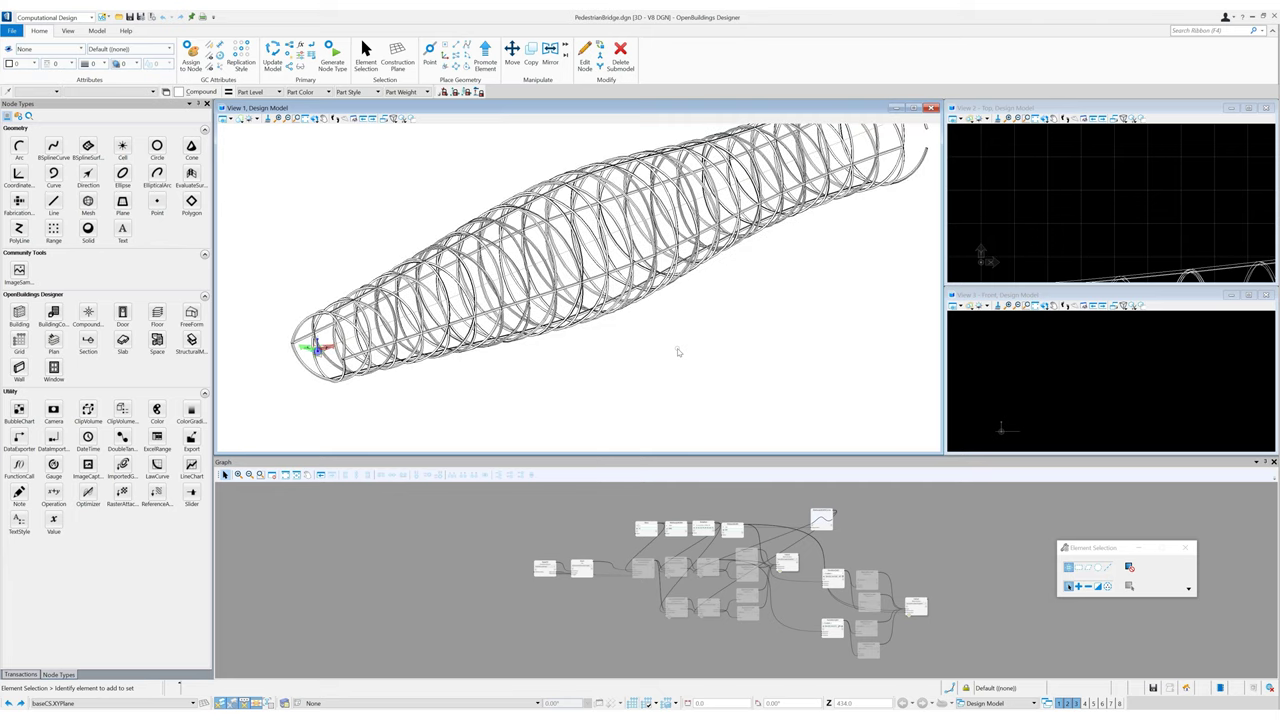
Step: Add a LawCurve node to the graph beside WalkwayWidthCurve
scroll(677, 351, down, 3)
click(296, 118)
click(313, 119)
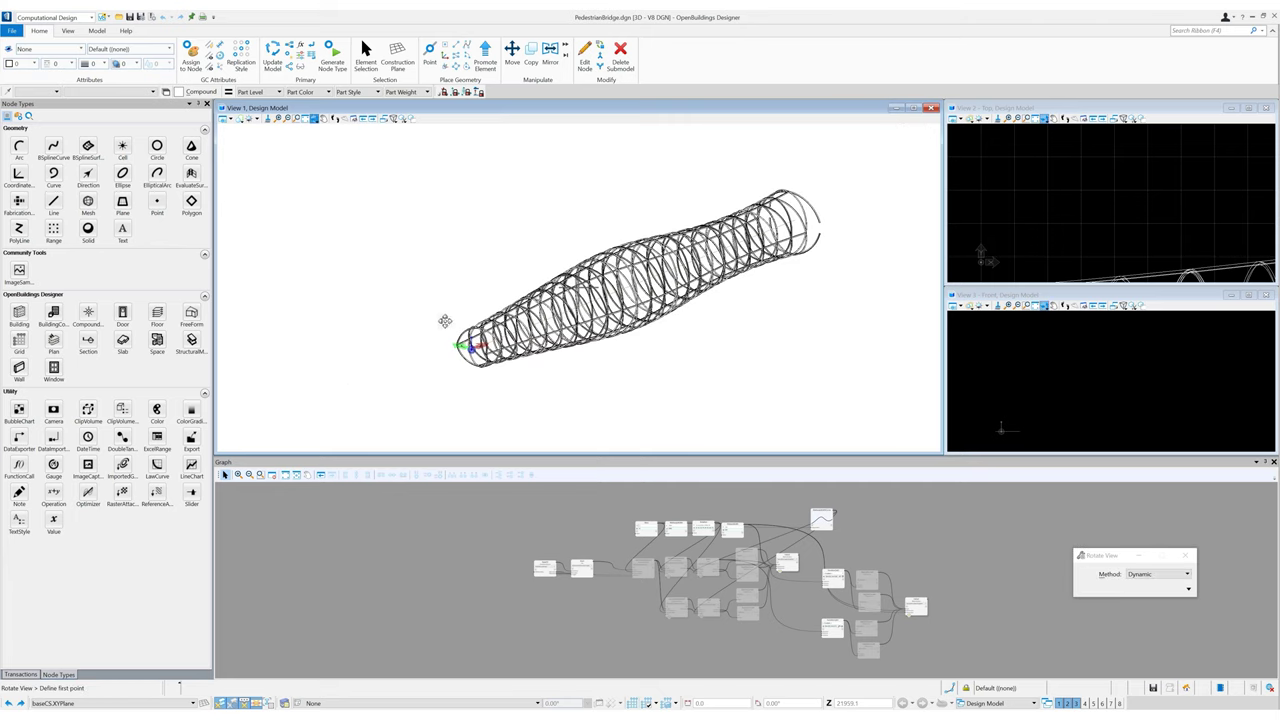
click(405, 319)
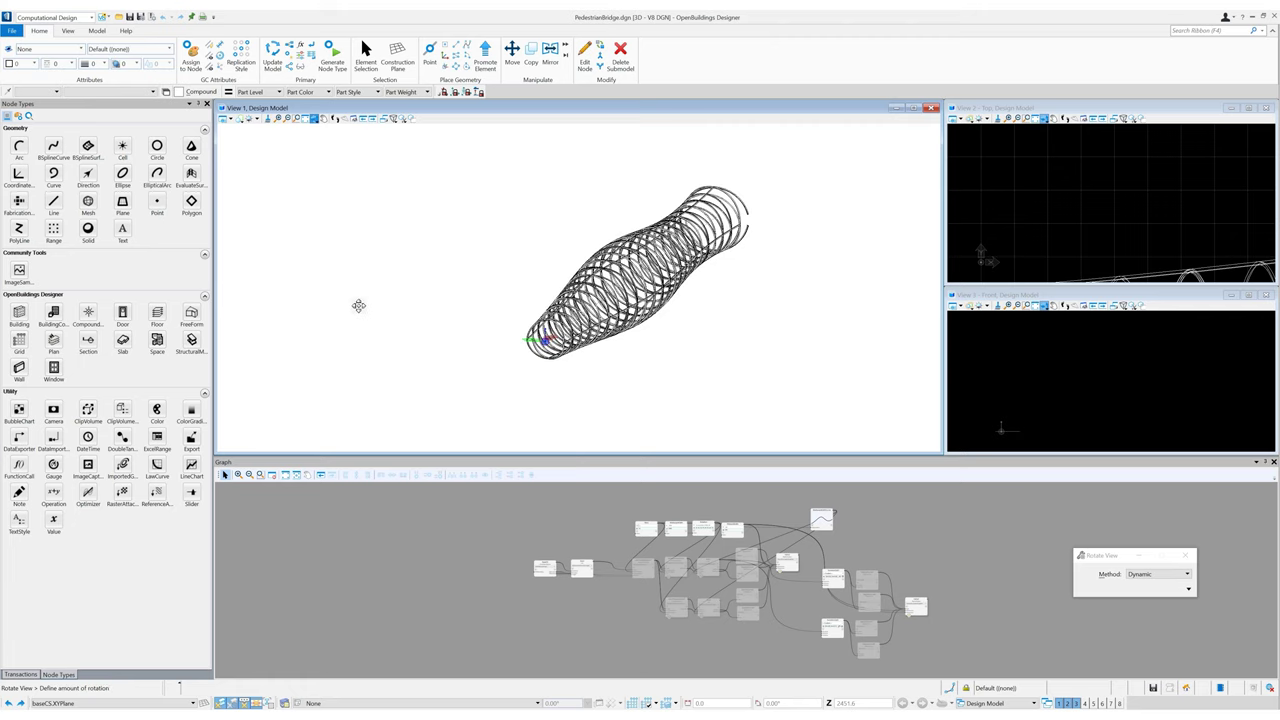
click(354, 311)
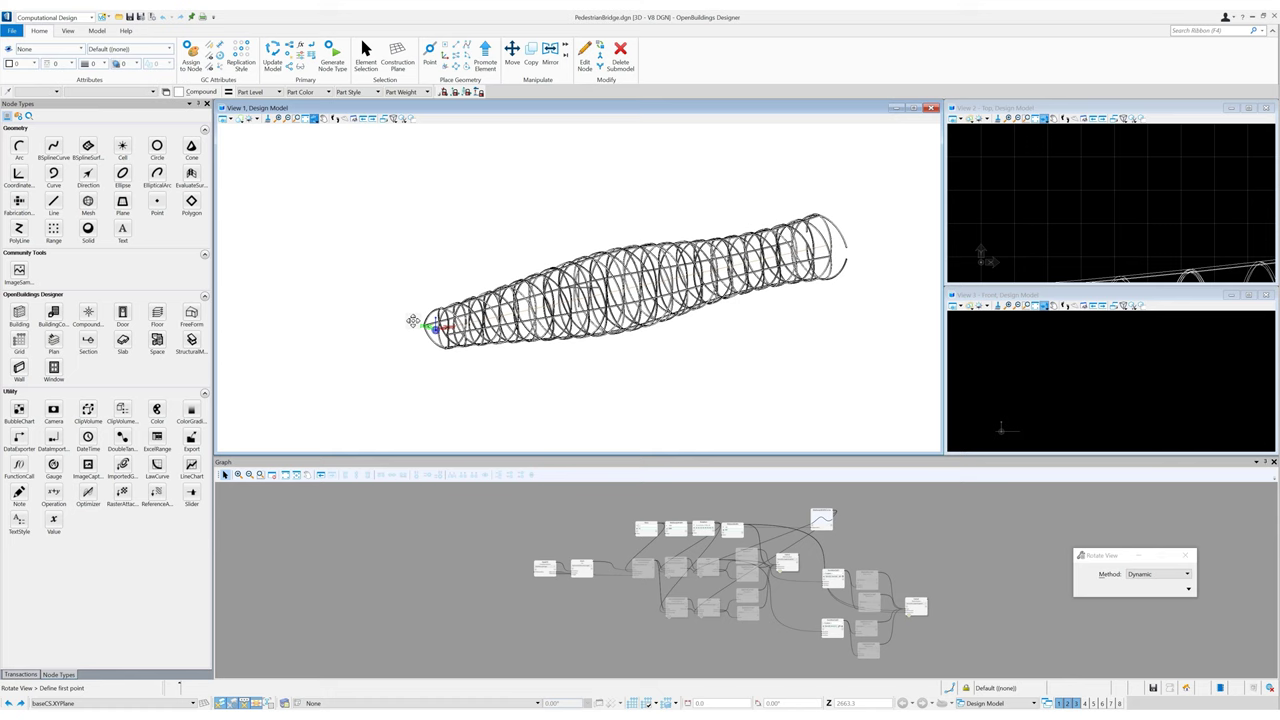
scroll(971, 517, up, 4)
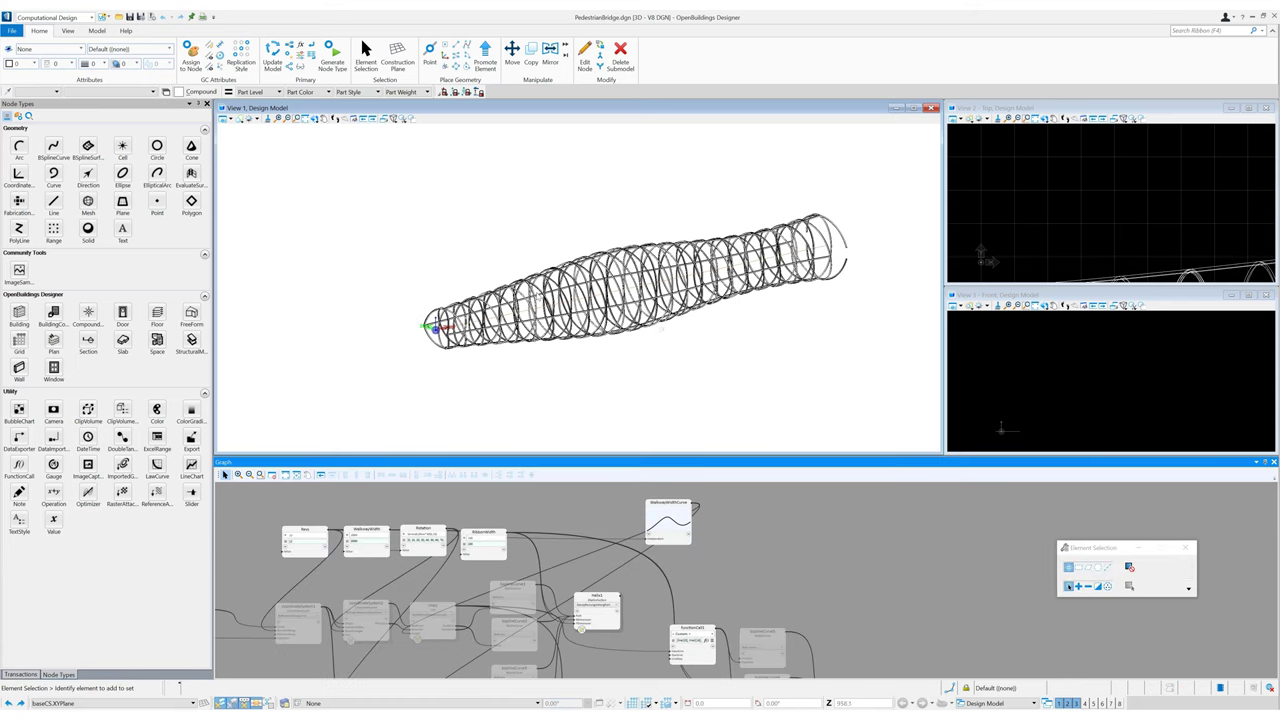
click(158, 466)
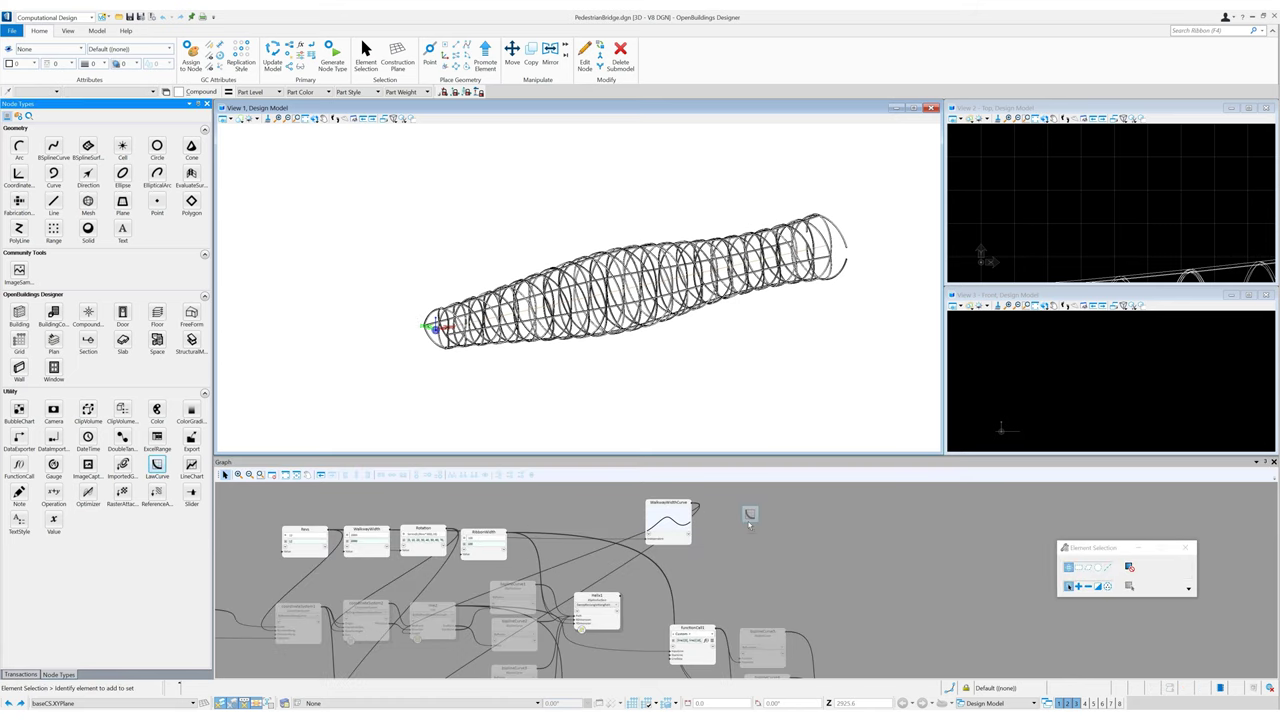
click(750, 524)
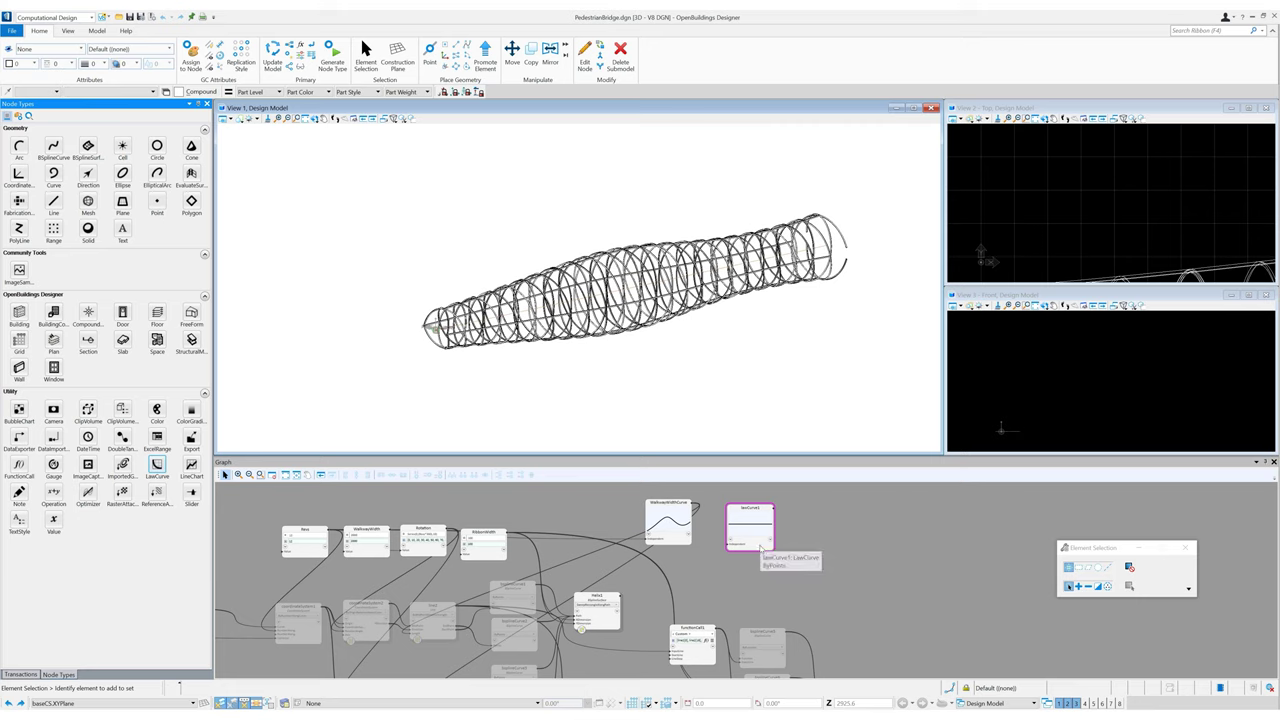
Step: Set the new law curve's NumberOfControls to 3 and its Independent input to Series(0, (Revs*36))
double_click(757, 548)
click(694, 237)
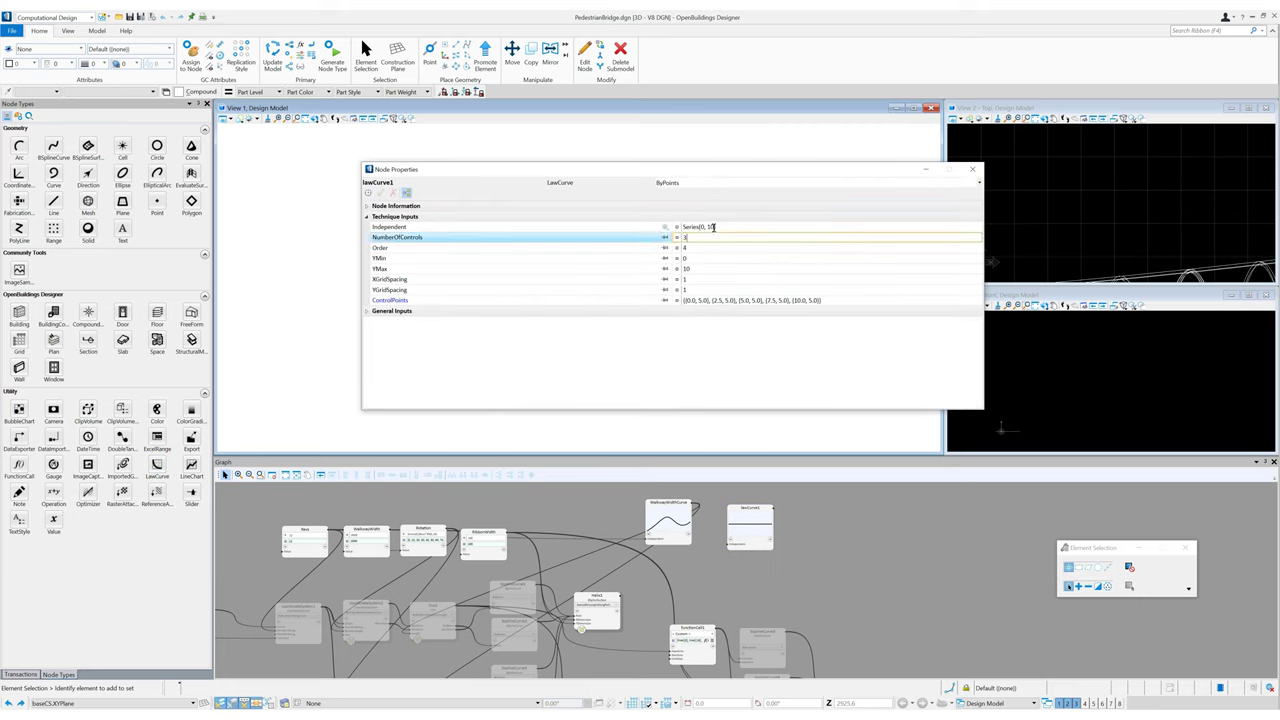
text(3)
click(713, 227)
key(BackSpace)
key(BackSpace)
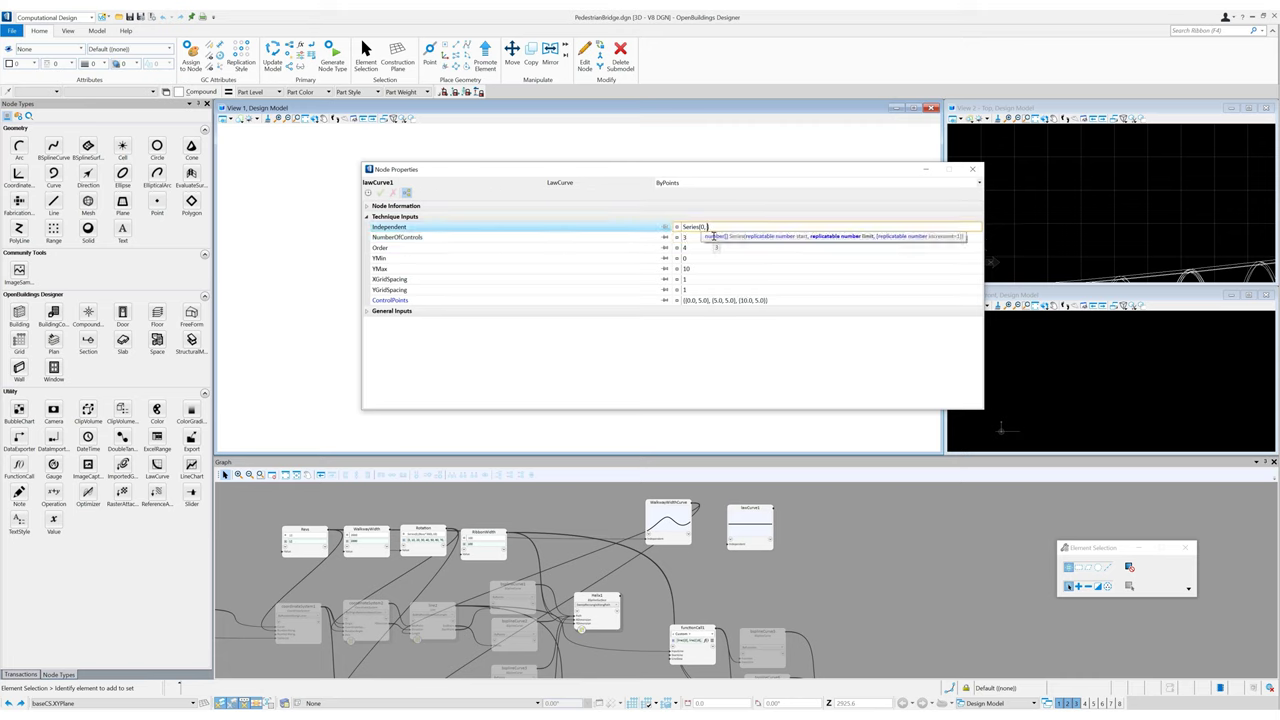
text(rev)
text(*36)
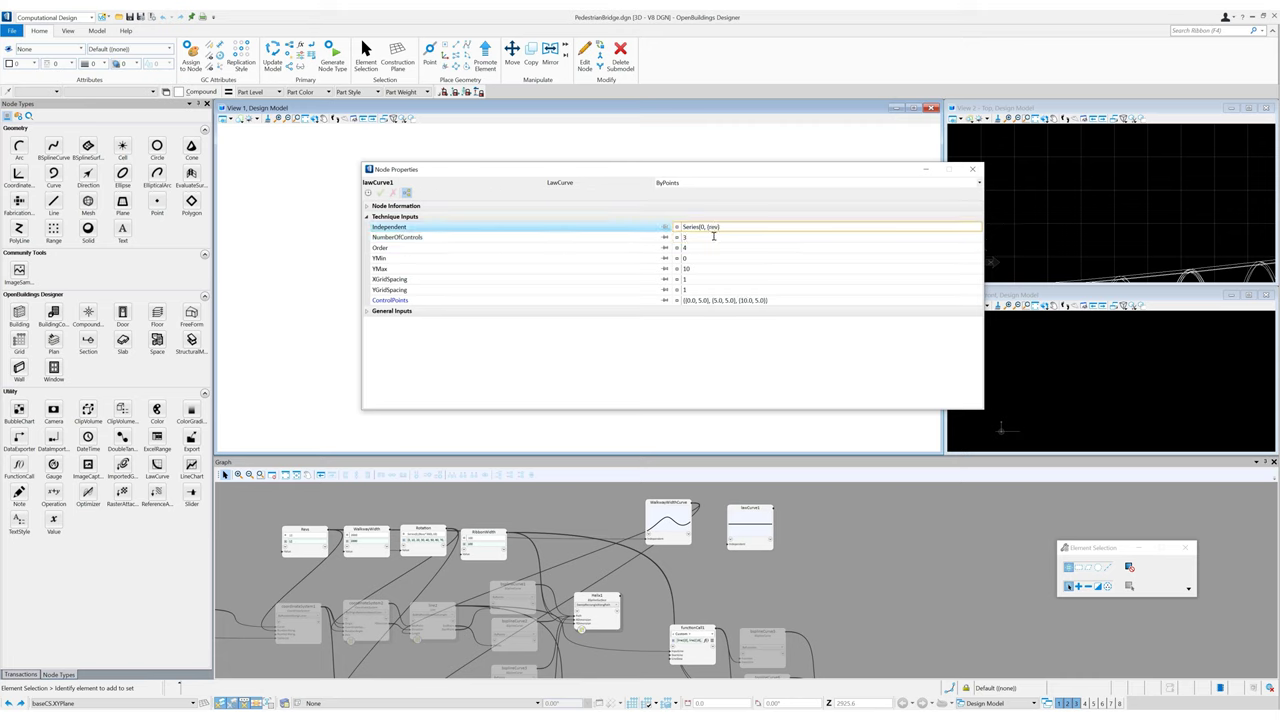
text())
Step: Set both XGridSpacing and YGridSpacing of the new law curve to 100
click(692, 280)
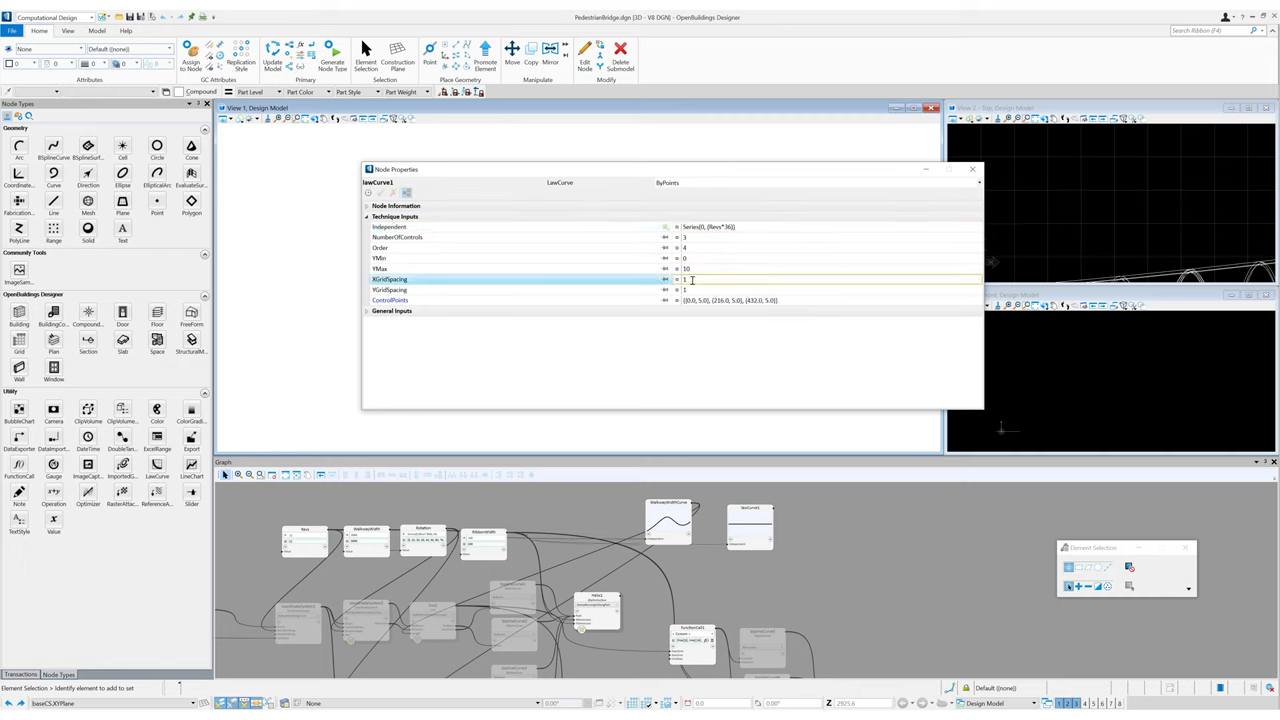
text(00)
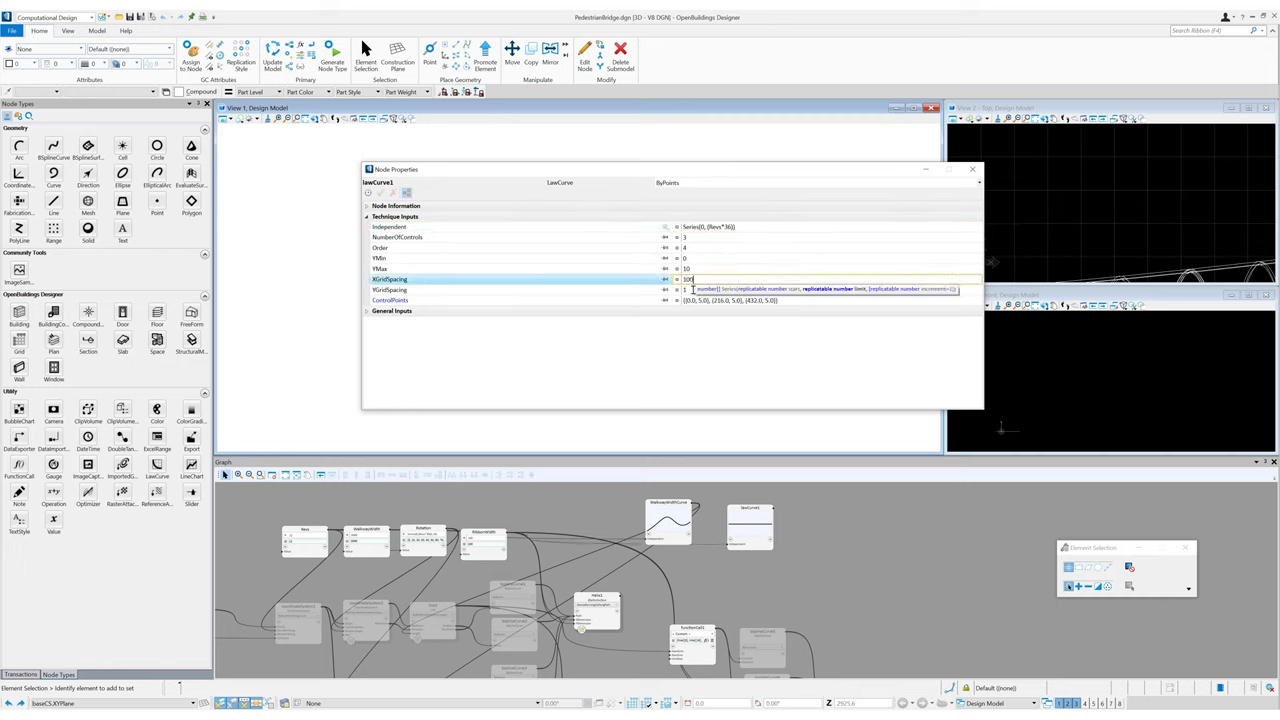
click(693, 290)
text(00)
Step: Set the new law curve's YMin to -360 and YMax to 360
click(691, 258)
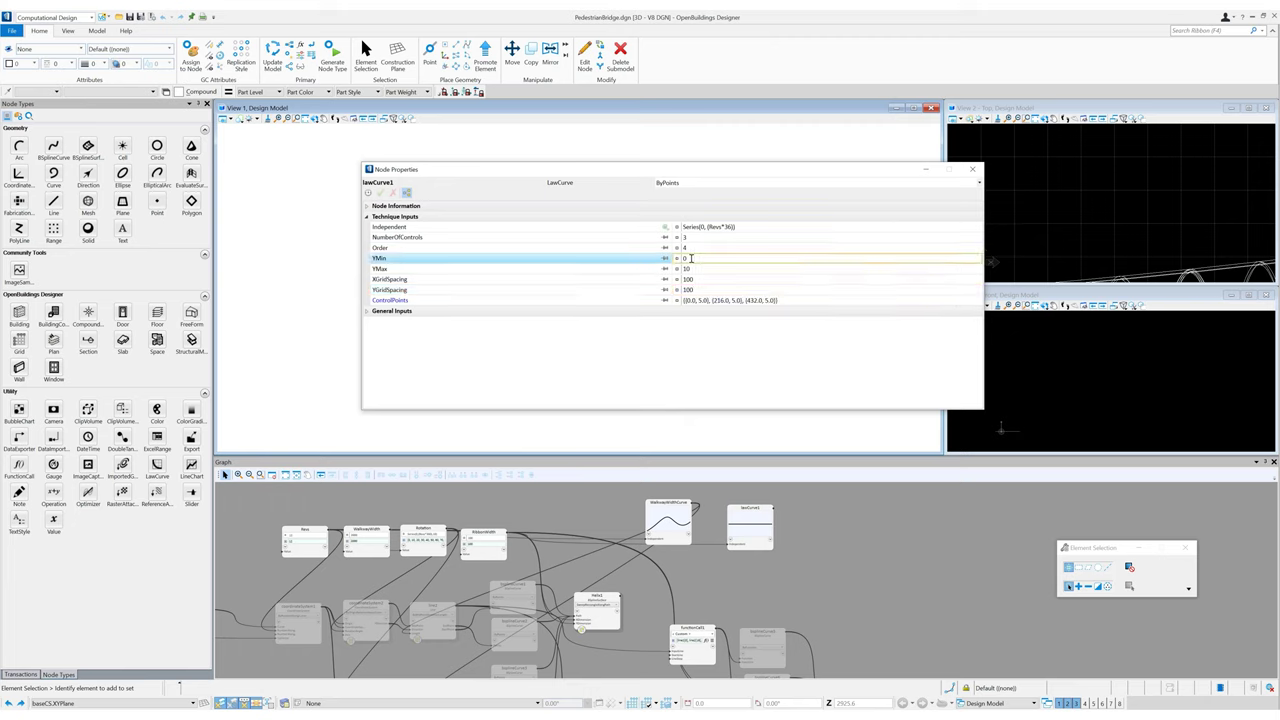
text(-360)
click(693, 268)
key(BackSpace)
key(BackSpace)
text(360)
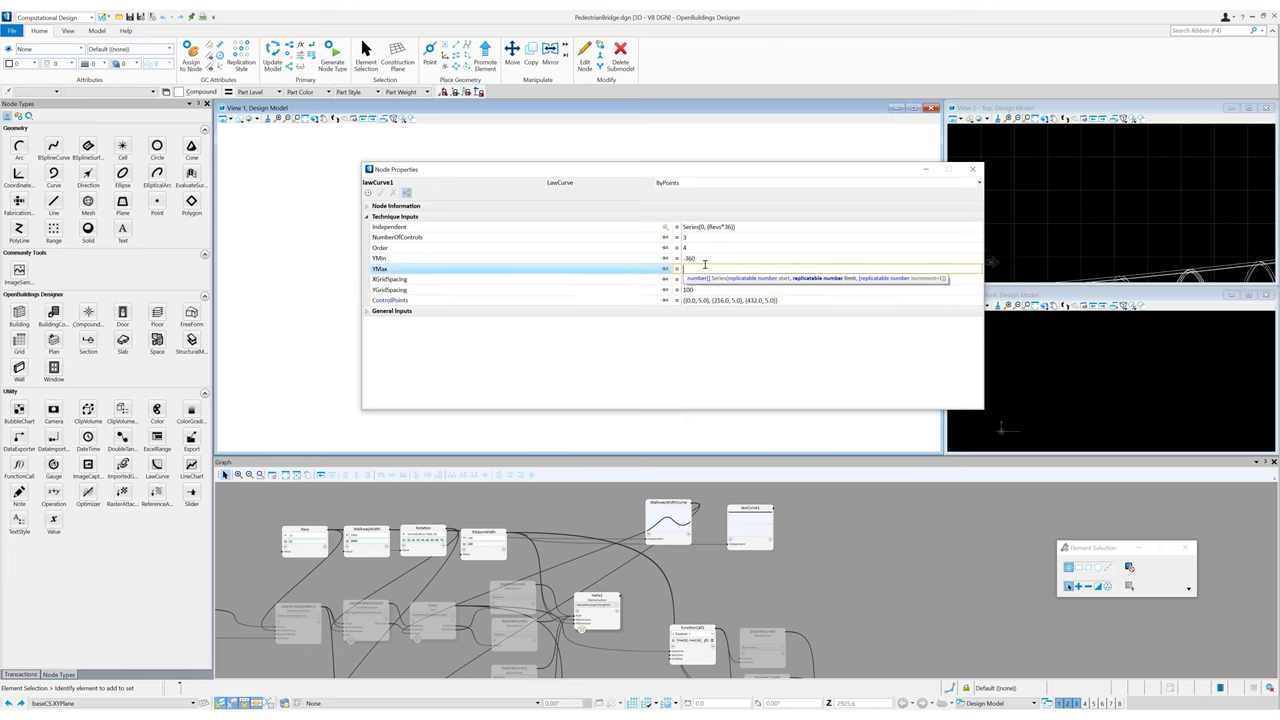
click(706, 260)
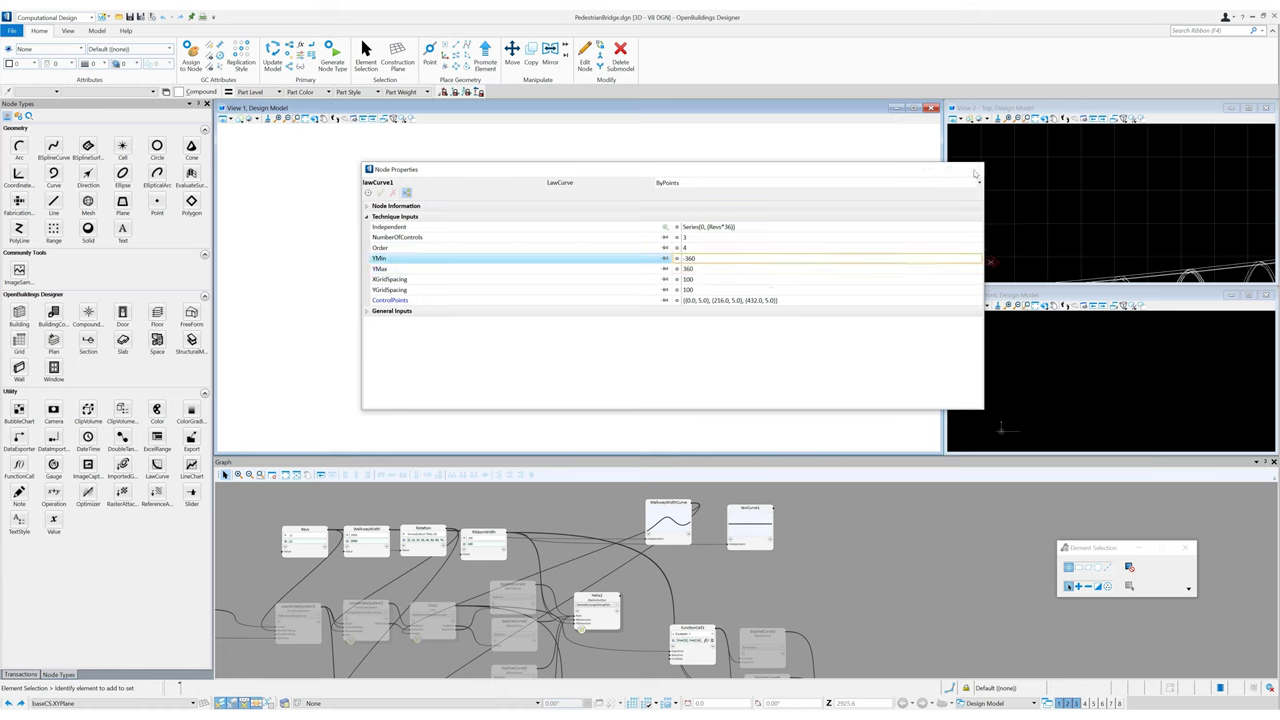
click(974, 170)
Step: Shape the new law curve by setting its last control point to 360 and its first one to -360
click(750, 520)
text(360)
click(759, 531)
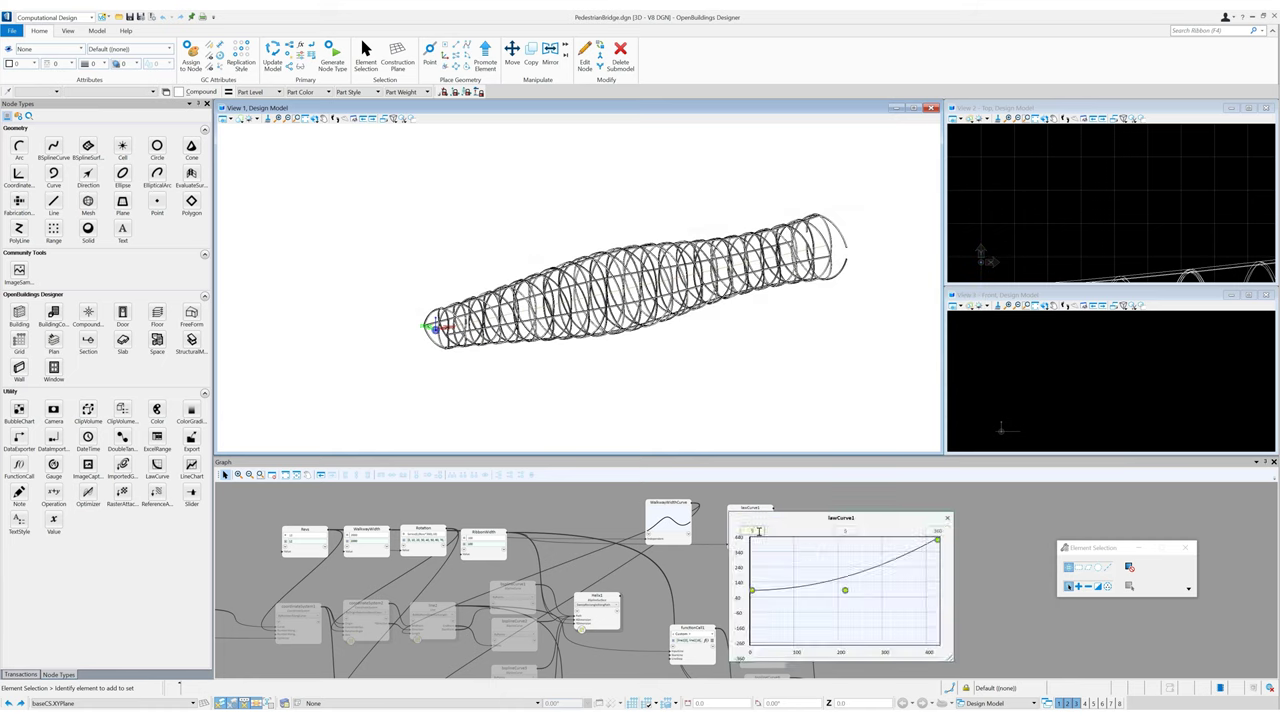
text(-360)
click(849, 531)
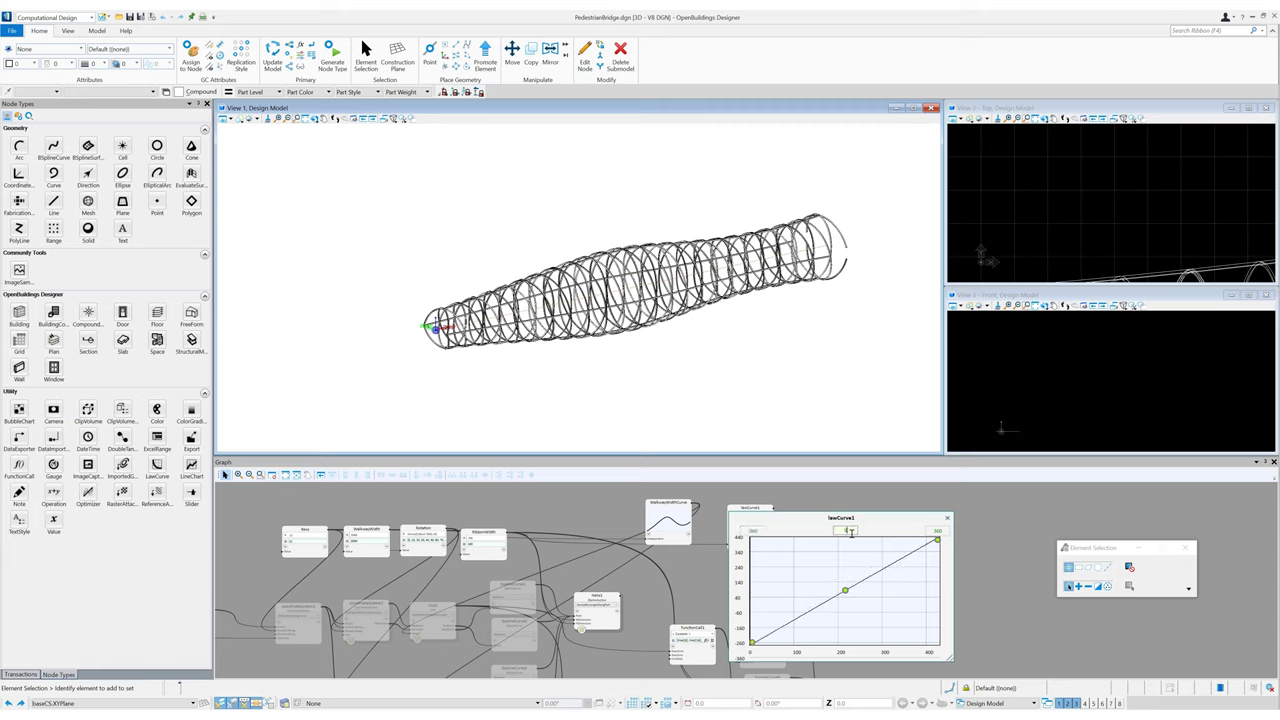
click(946, 520)
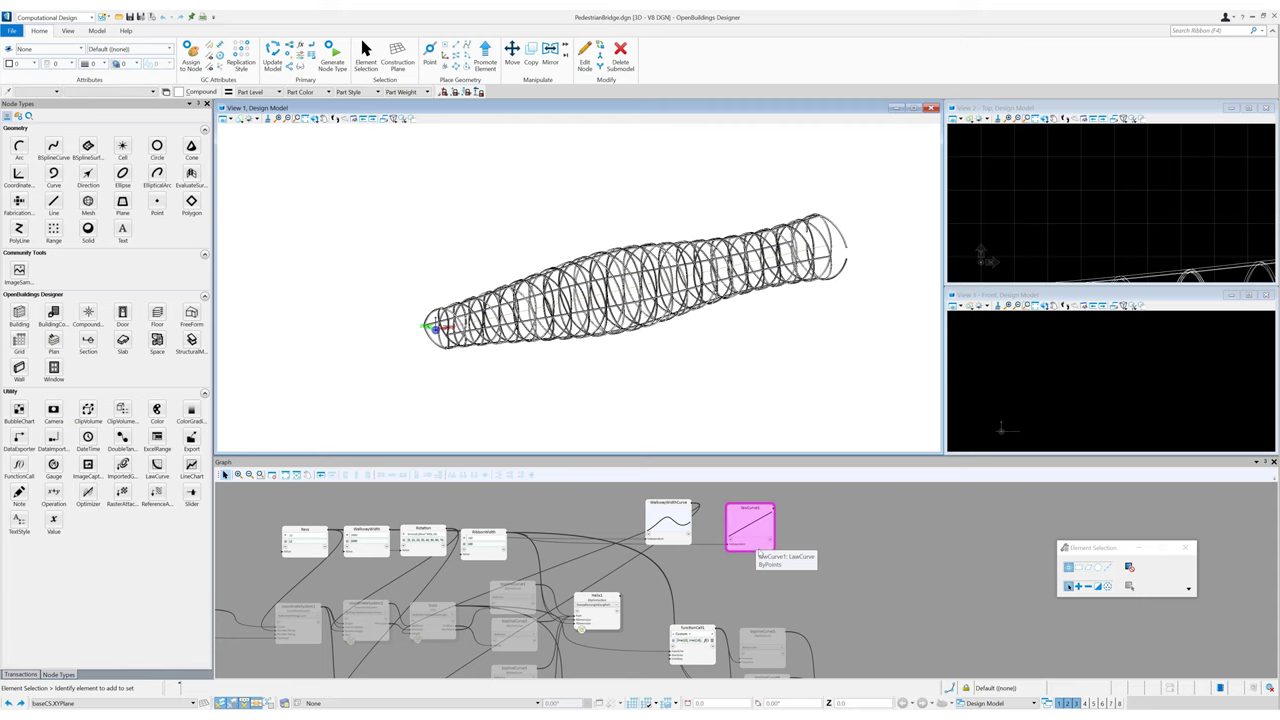
Step: Set the middle control point's Y value to 0 in the new law curve's ControlPoints input
double_click(764, 548)
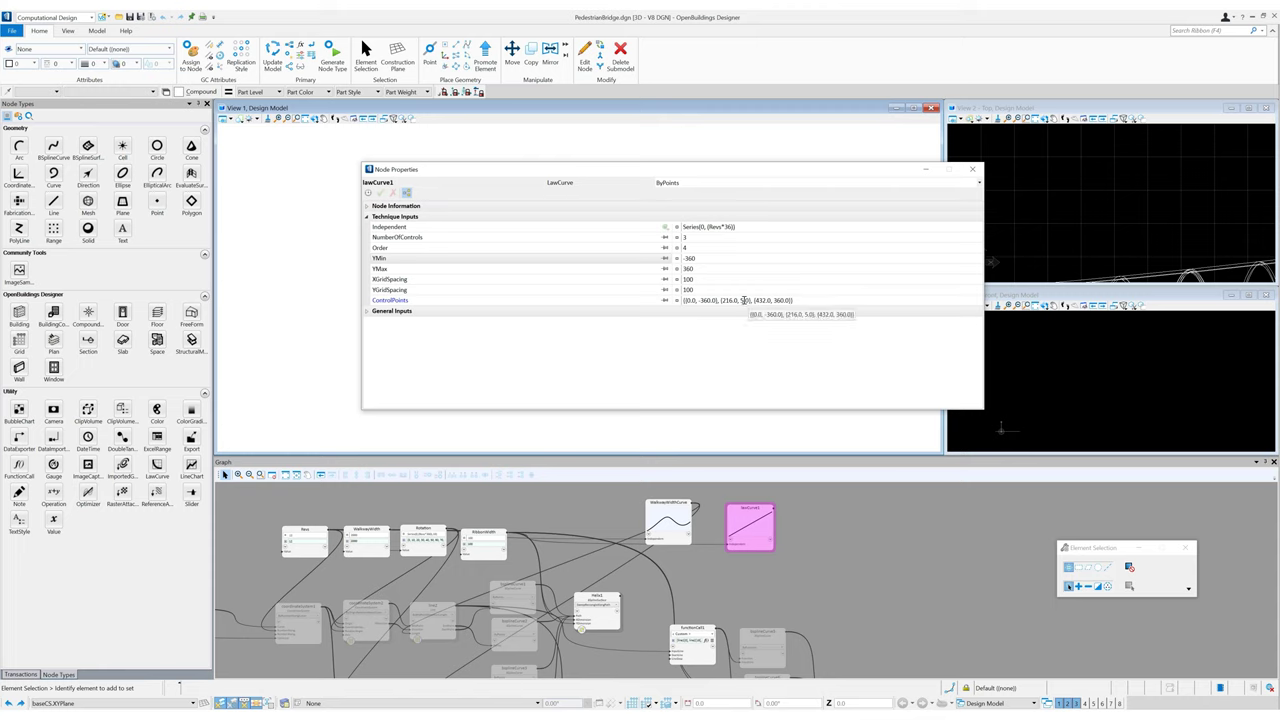
click(743, 300)
key(BackSpace)
text(0)
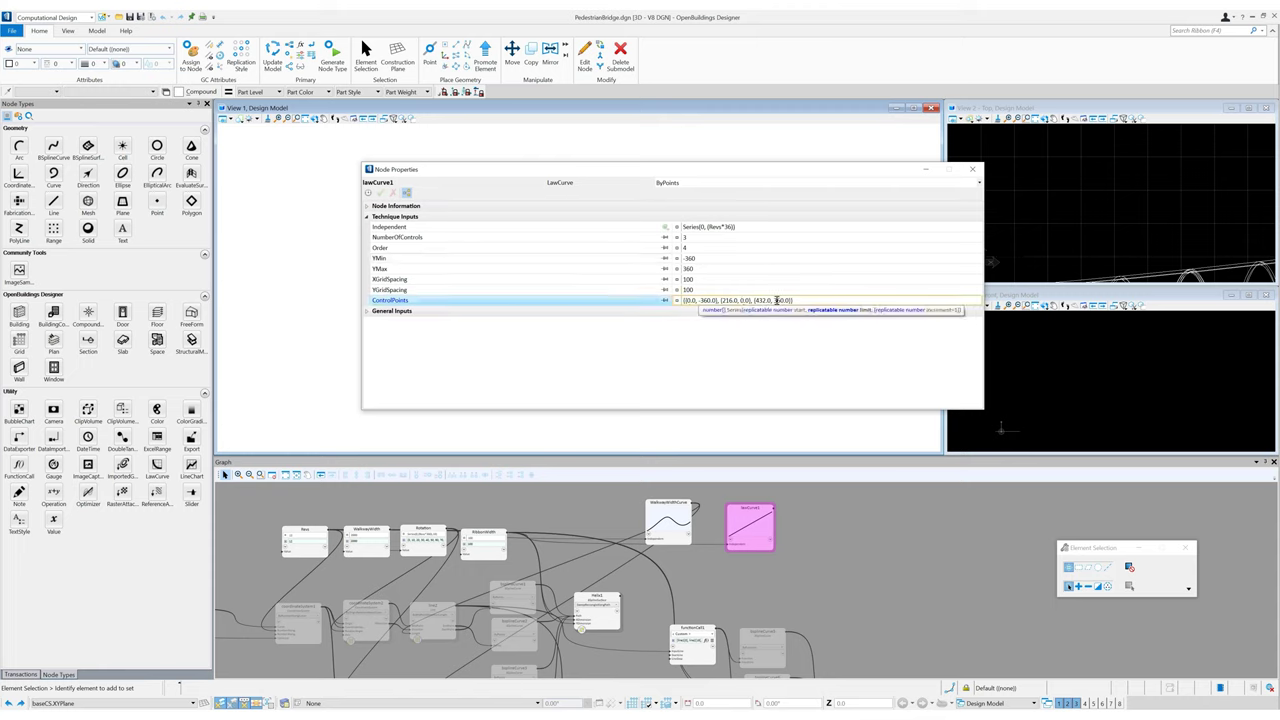
key(Return)
click(973, 170)
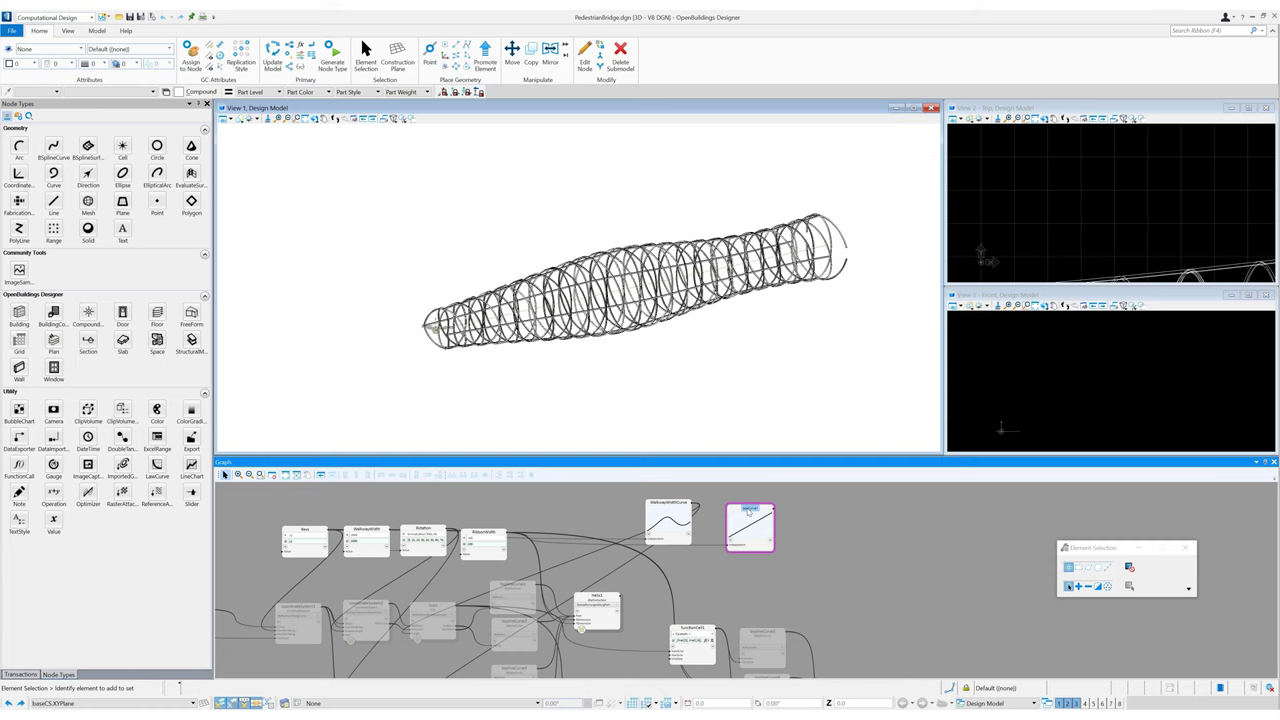
Step: Name the new law curve Twist and include it in the RotationAngle of coordinateSystem2, as Rotation-Twist, and of coordinateSystem3
middle_drag(776, 585, 929, 545)
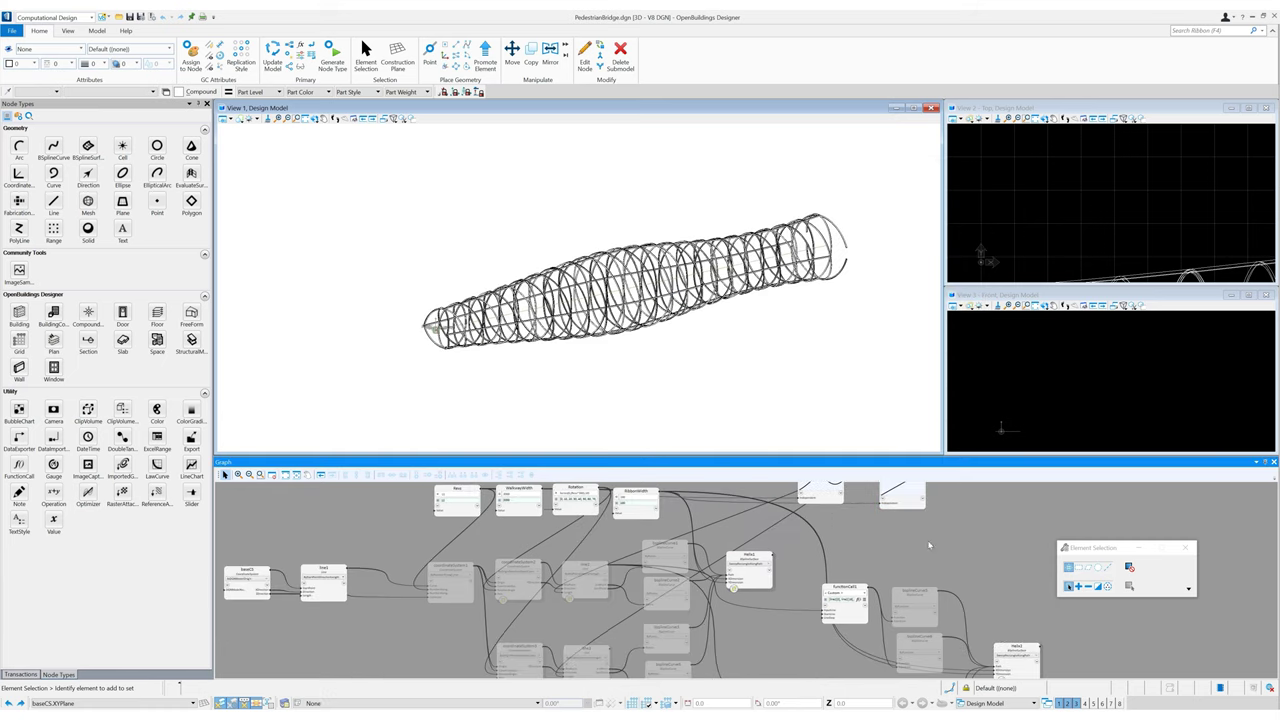
scroll(574, 614, up, 3)
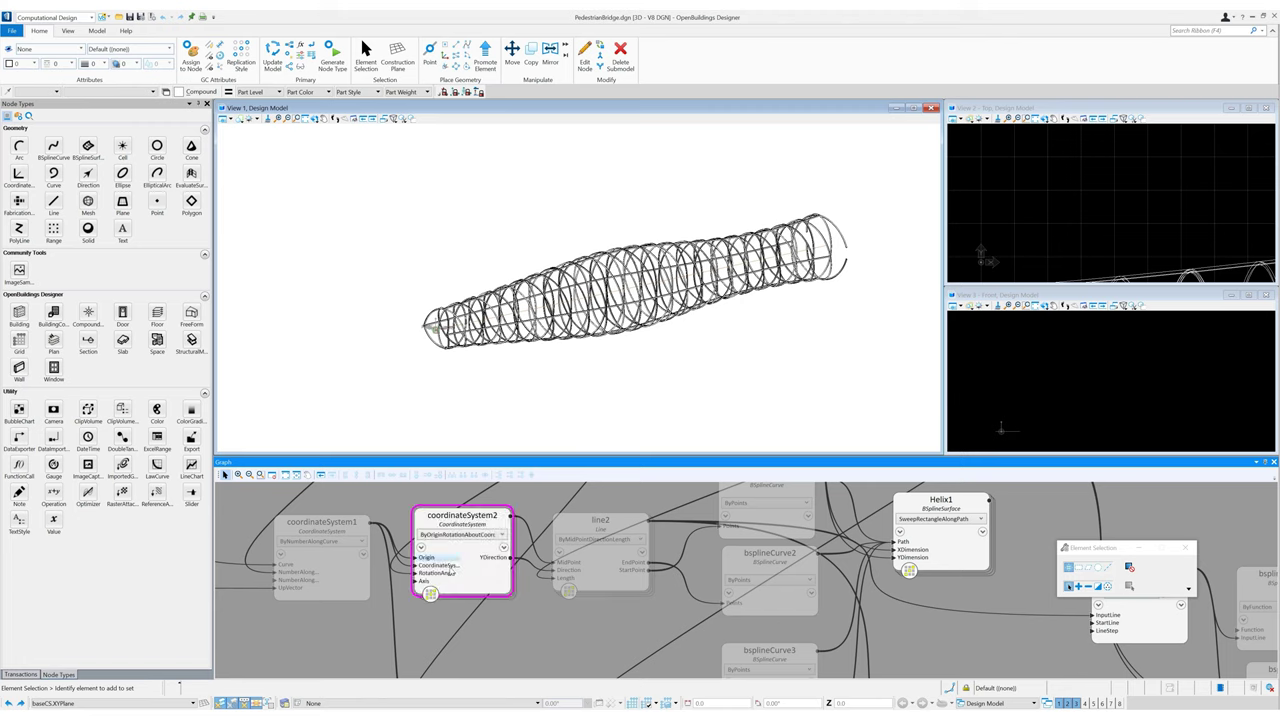
click(523, 574)
text(-Twist)
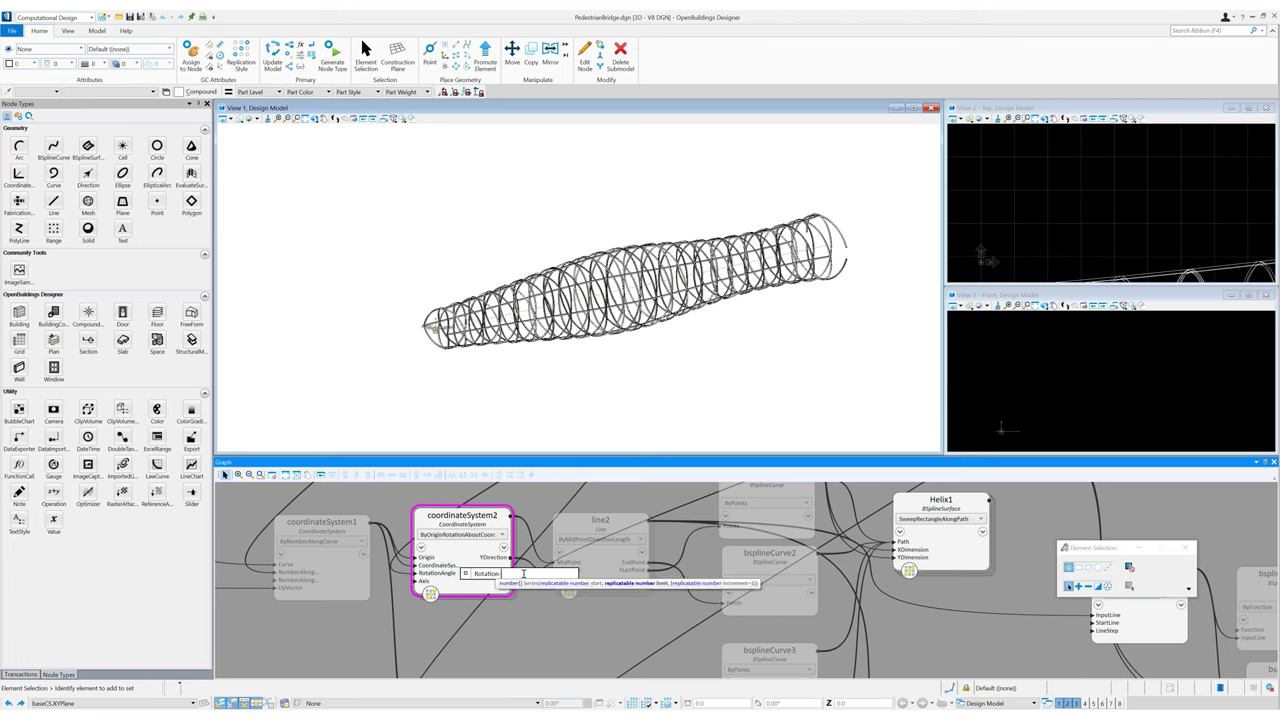
key(Return)
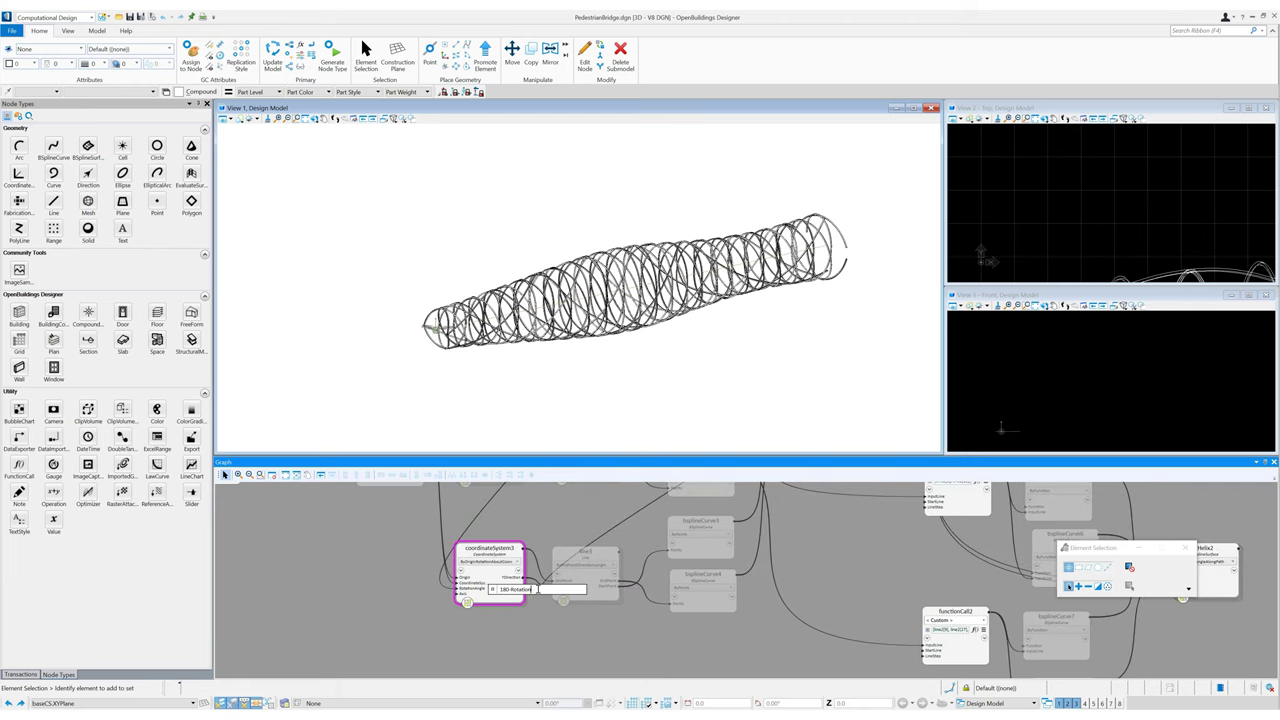
text(Tw)
key(Return)
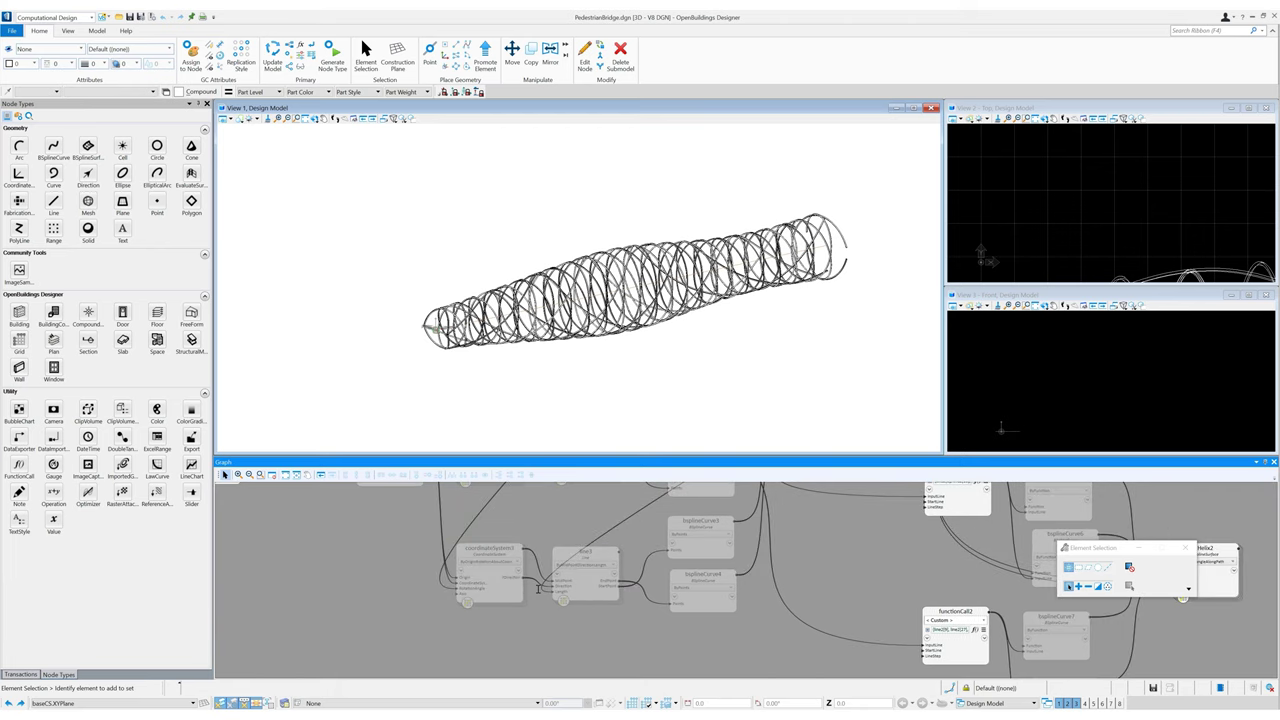
Step: Save the PedestrianBridge.dgn file
scroll(500, 300, up, 3)
scroll(530, 315, down, 2)
middle_drag(778, 619, 738, 639)
scroll(720, 645, down, 4)
click(130, 17)
Step: Select both recorded transactions and rebuild them, accepting that the operation cannot be undone
click(22, 674)
click(68, 128)
shift+click(66, 138)
right_click(65, 139)
click(110, 188)
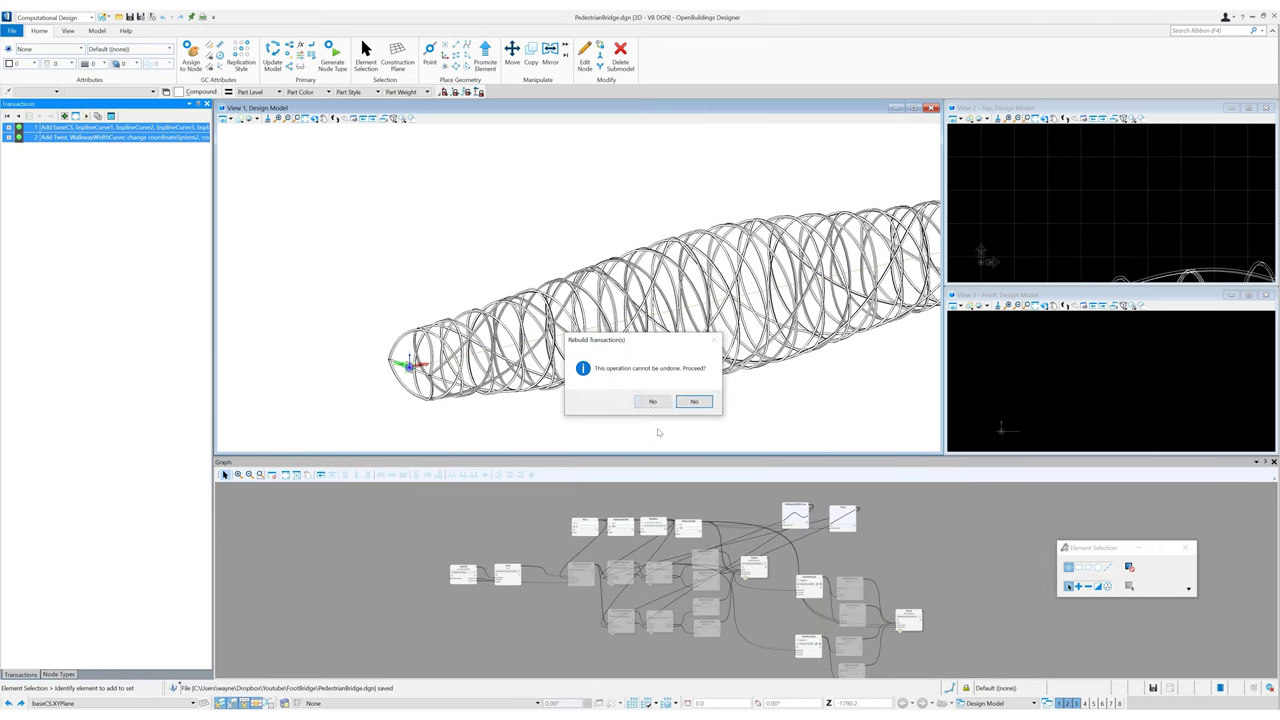
click(656, 401)
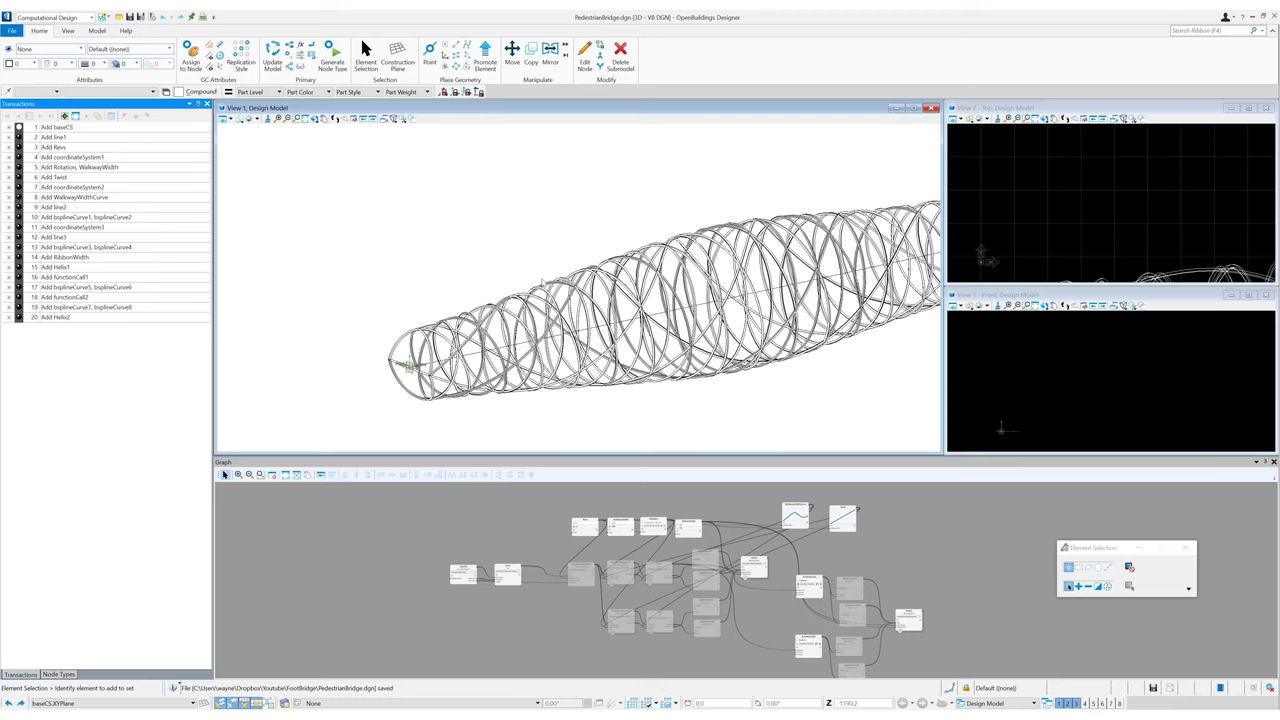
Step: Set the Color input of Helix2 to RGB(244,118,33)
click(315, 119)
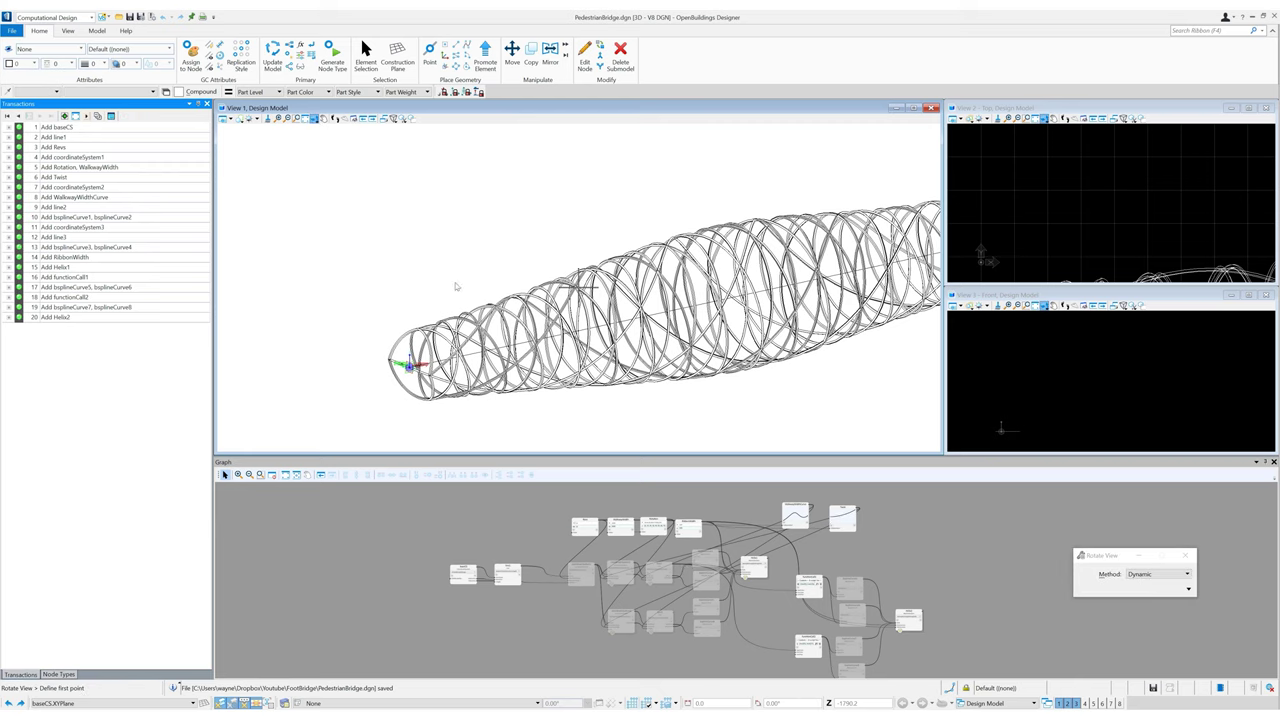
drag(668, 345, 740, 354)
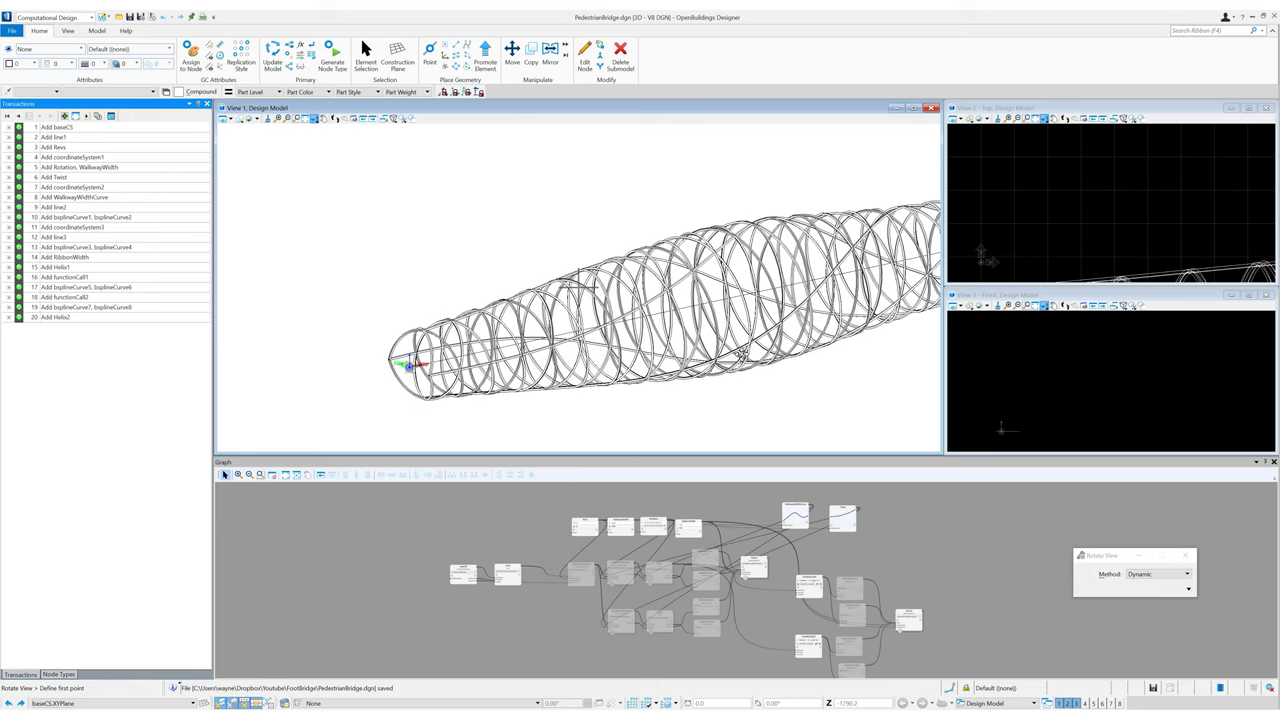
key(Escape)
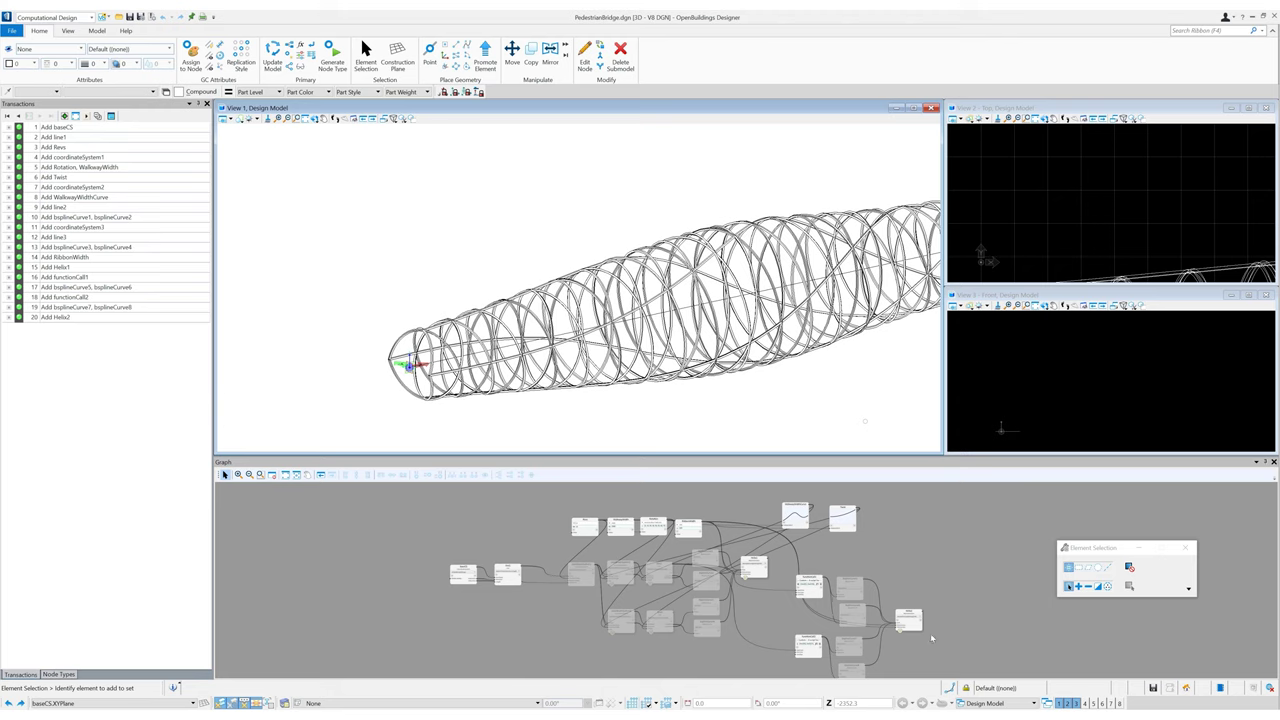
middle_drag(930, 635, 845, 605)
scroll(804, 568, up, 5)
middle_drag(804, 568, 759, 507)
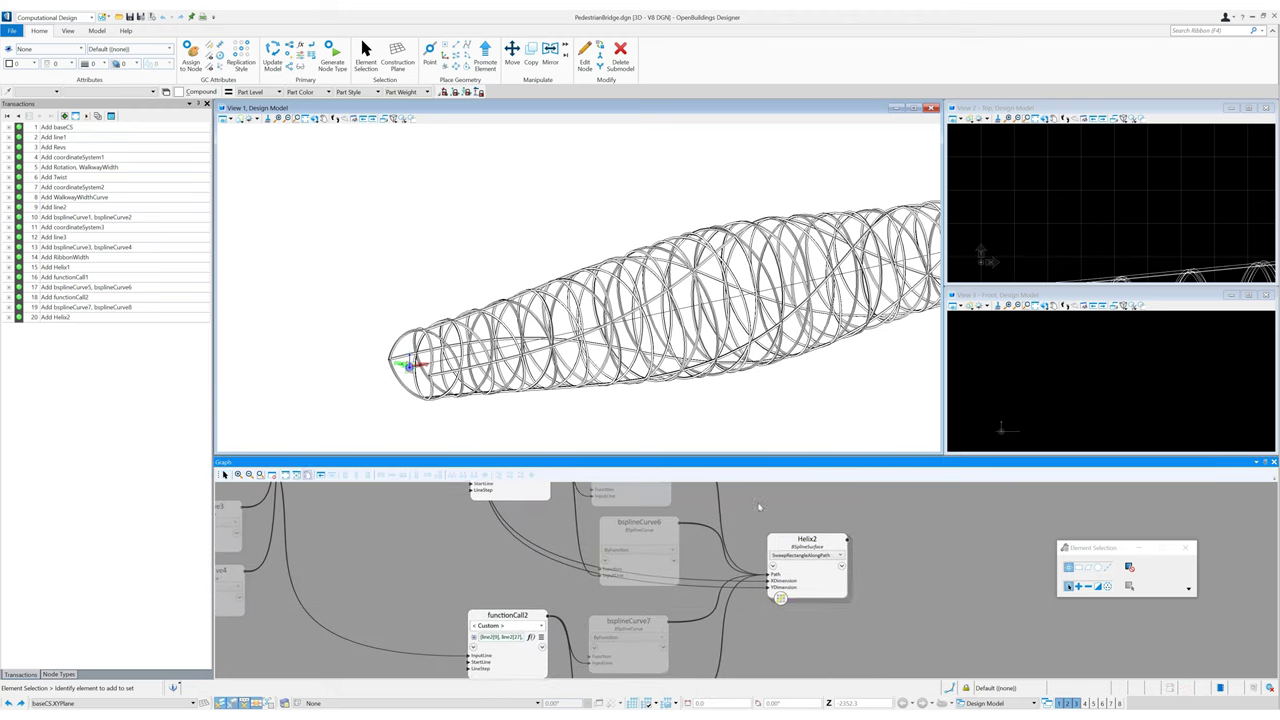
click(773, 566)
scroll(846, 656, down, 2)
click(862, 657)
text(RGB()
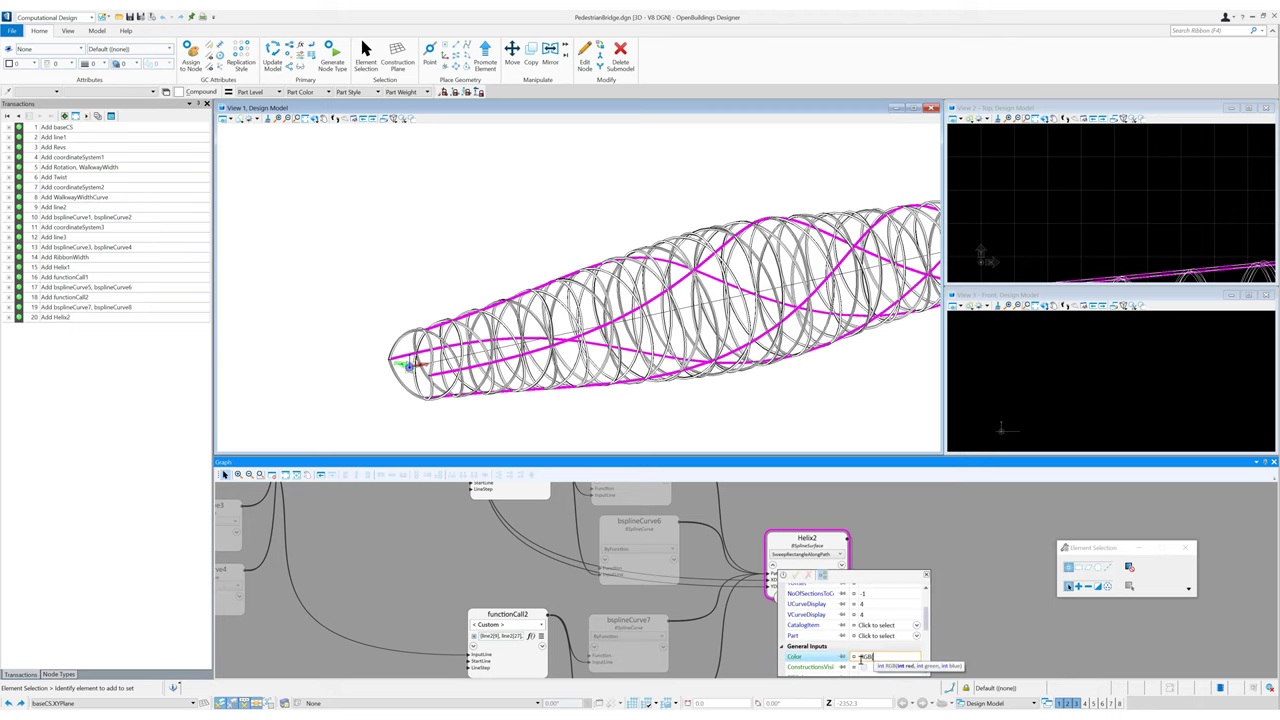
text(244,118,33))
key(Return)
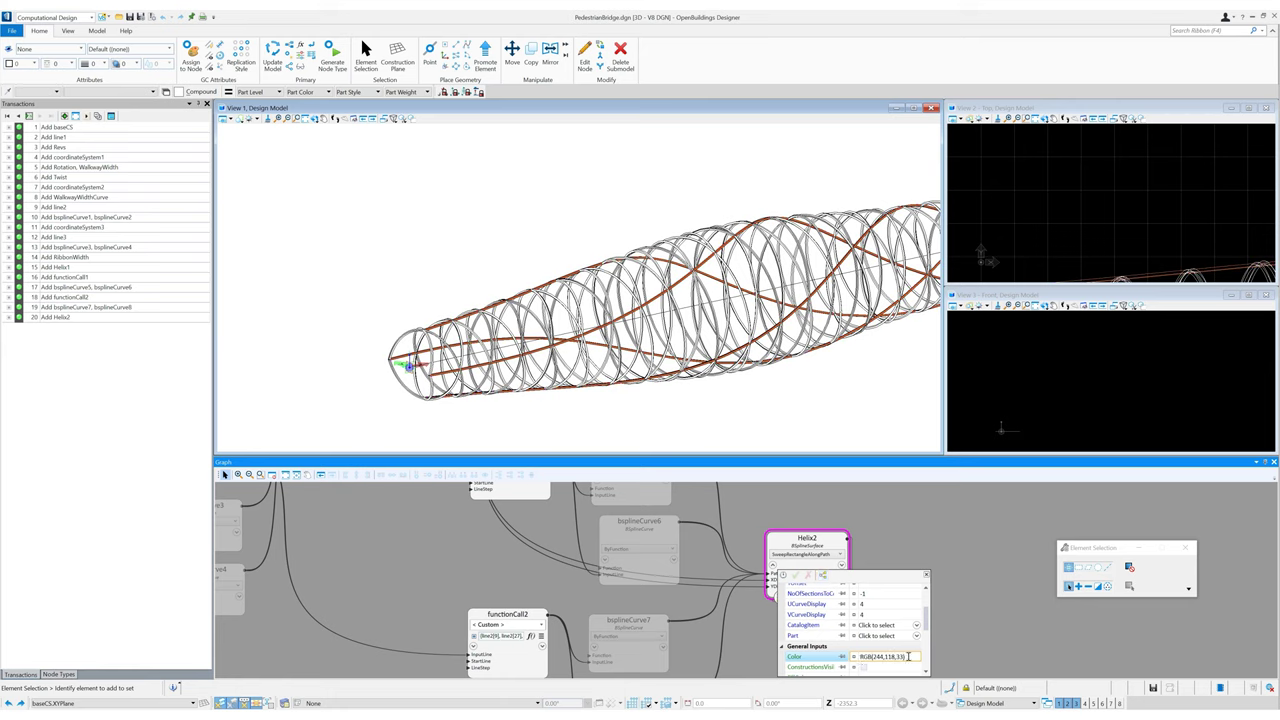
drag(908, 656, 853, 657)
click(927, 577)
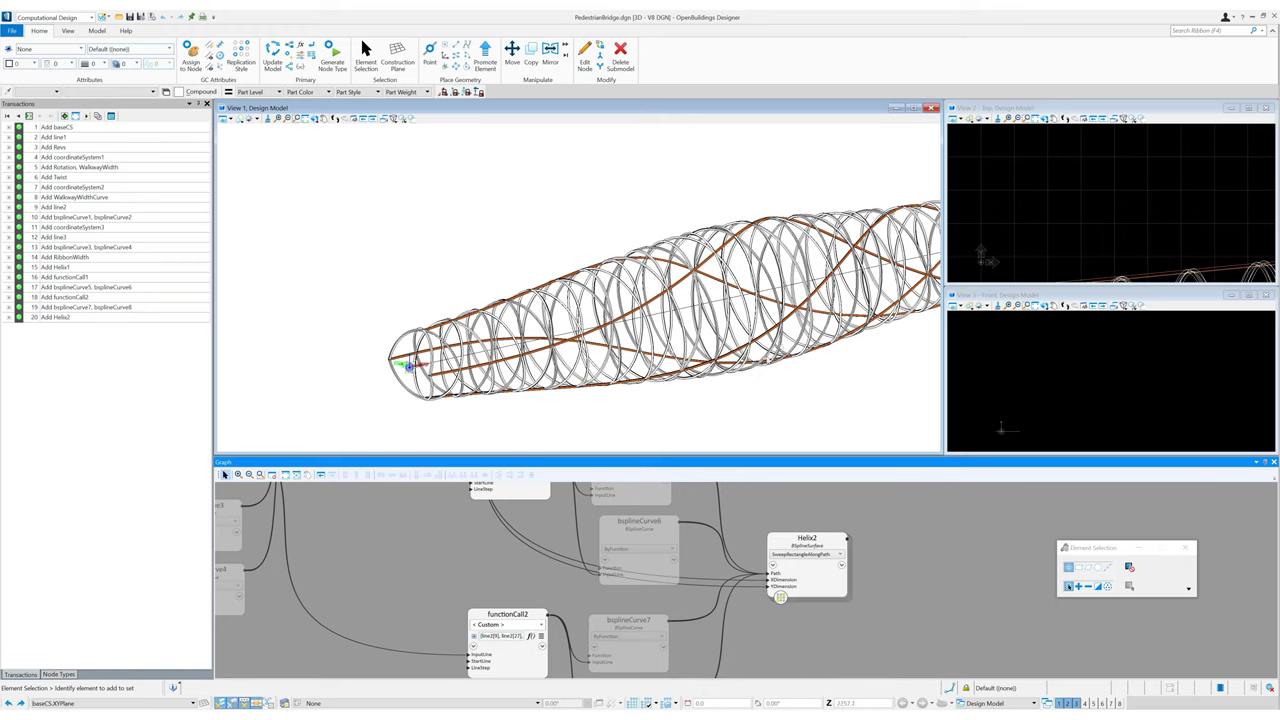
scroll(767, 361, down, 4)
scroll(793, 349, up, 4)
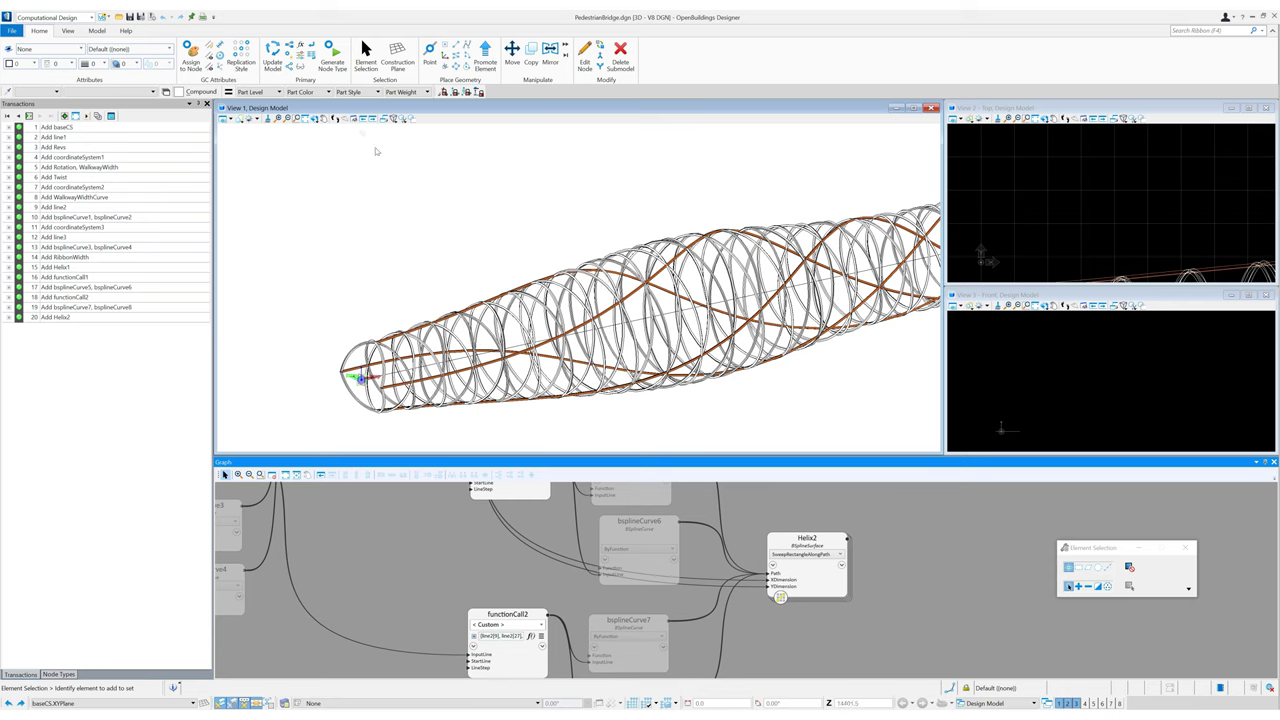
Step: Examine the coloured helical and longitudinal bridge members from several angles in View 1
click(315, 119)
click(347, 142)
scroll(710, 380, down, 4)
scroll(710, 380, up, 2)
click(315, 119)
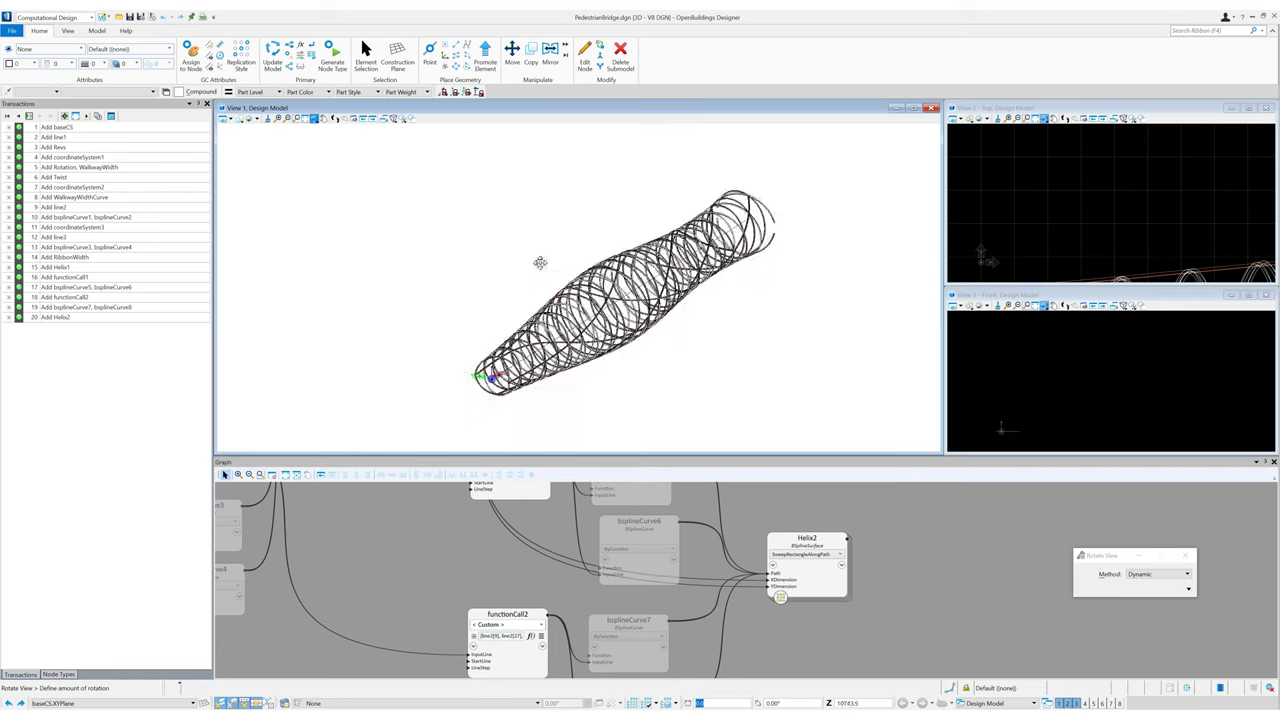
shift+middle_drag(556, 175, 588, 178)
scroll(930, 558, down, 5)
middle_drag(863, 519, 784, 608)
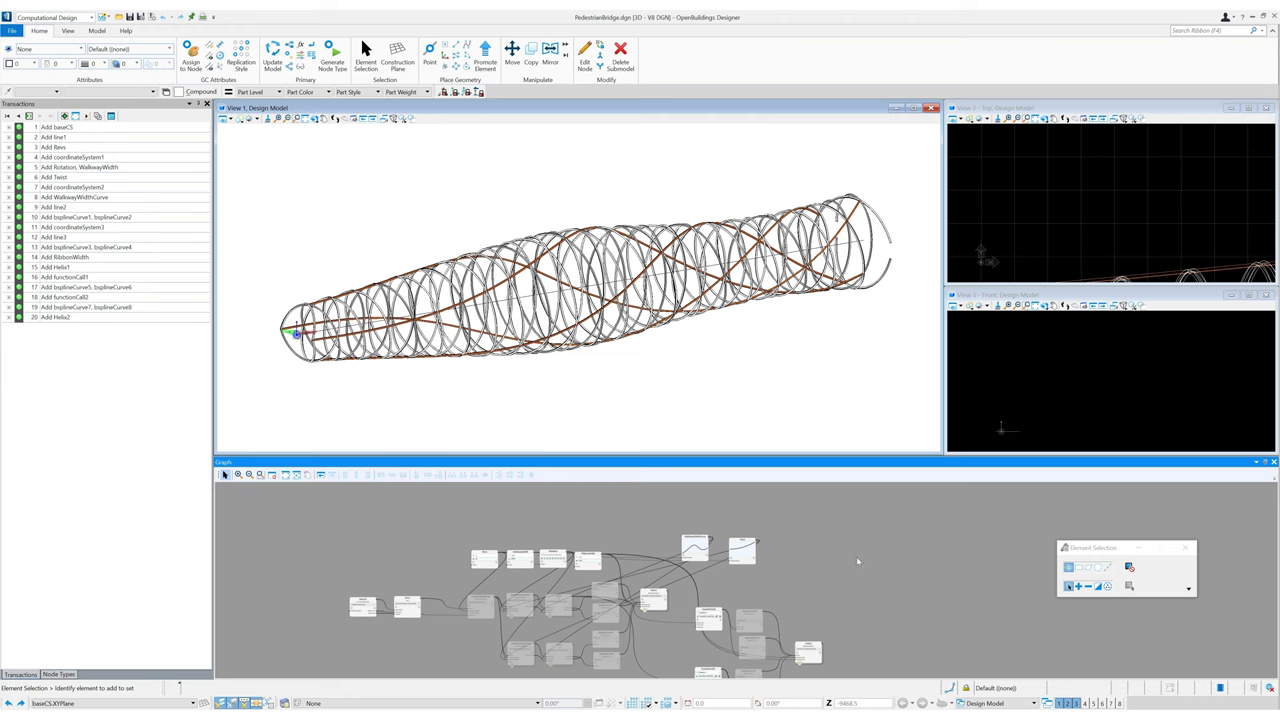
Step: Show View 1 from the top, switch to the Building Design workflow and return to Computational Design
click(314, 119)
click(90, 17)
click(68, 30)
click(90, 17)
click(62, 28)
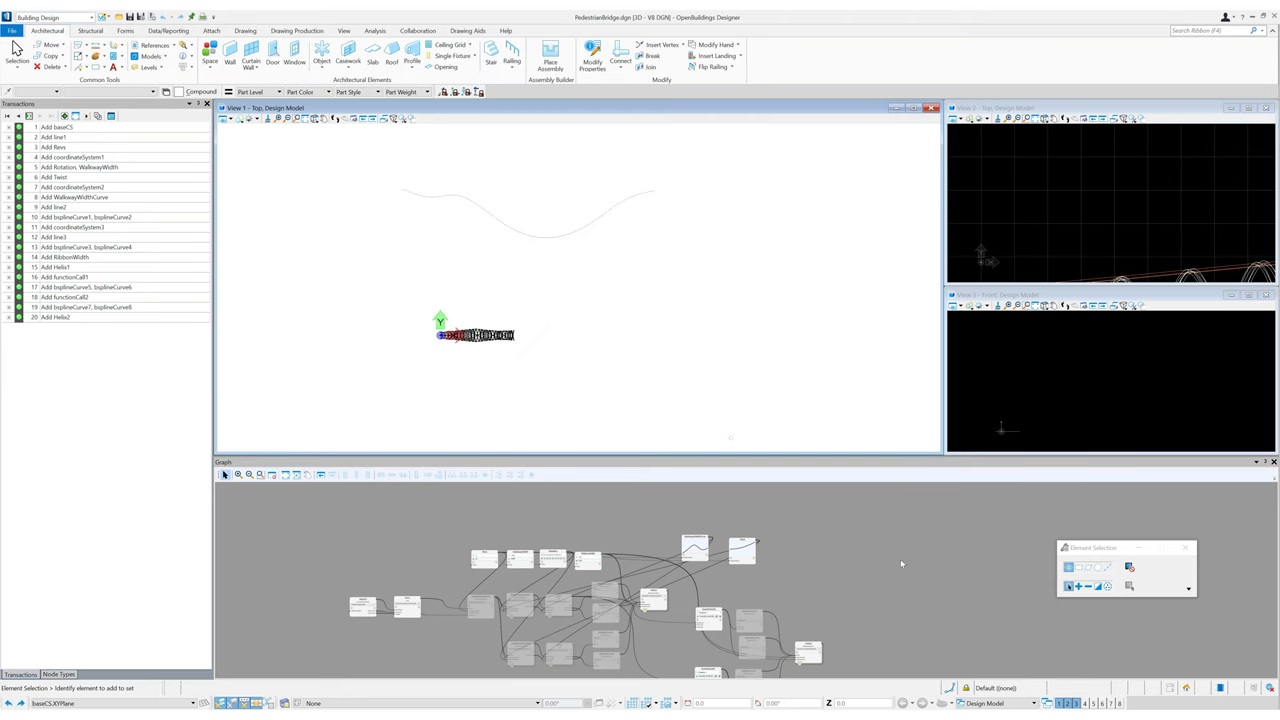
middle_drag(847, 615, 886, 557)
click(58, 19)
click(40, 53)
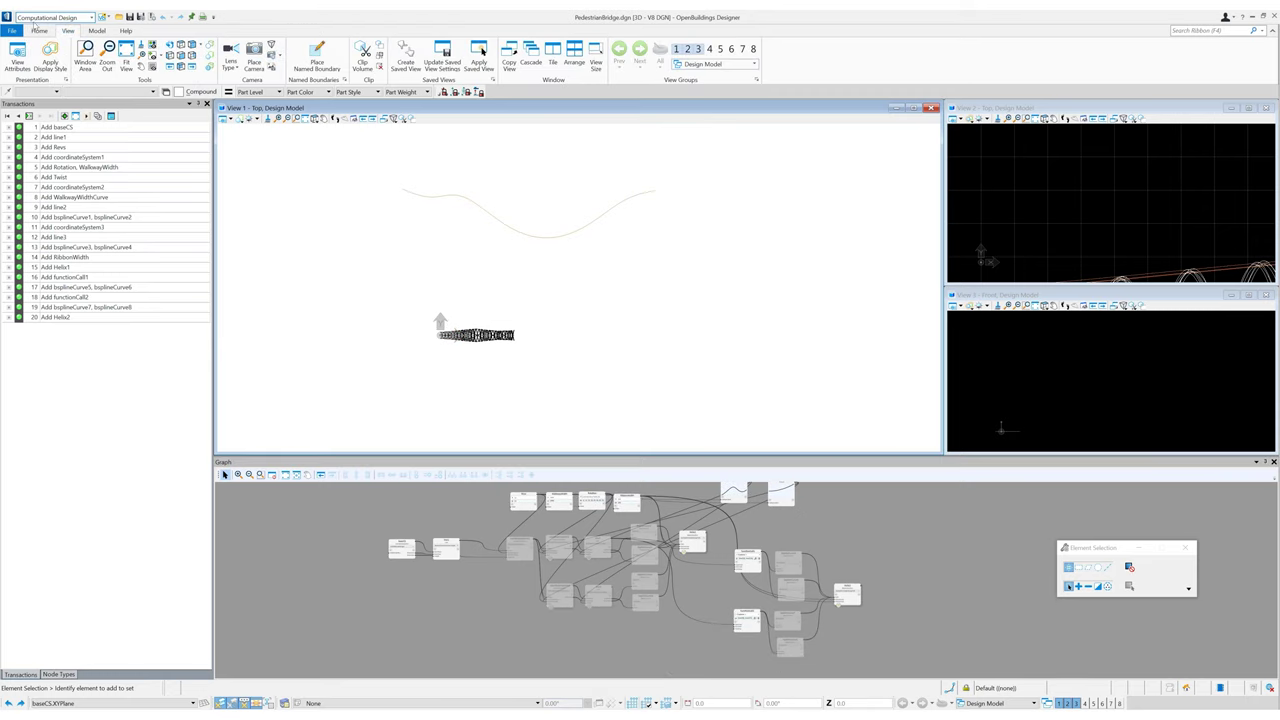
Step: Promote the wavy curve beside the bridge to a node, keeping the original element
click(485, 52)
click(545, 236)
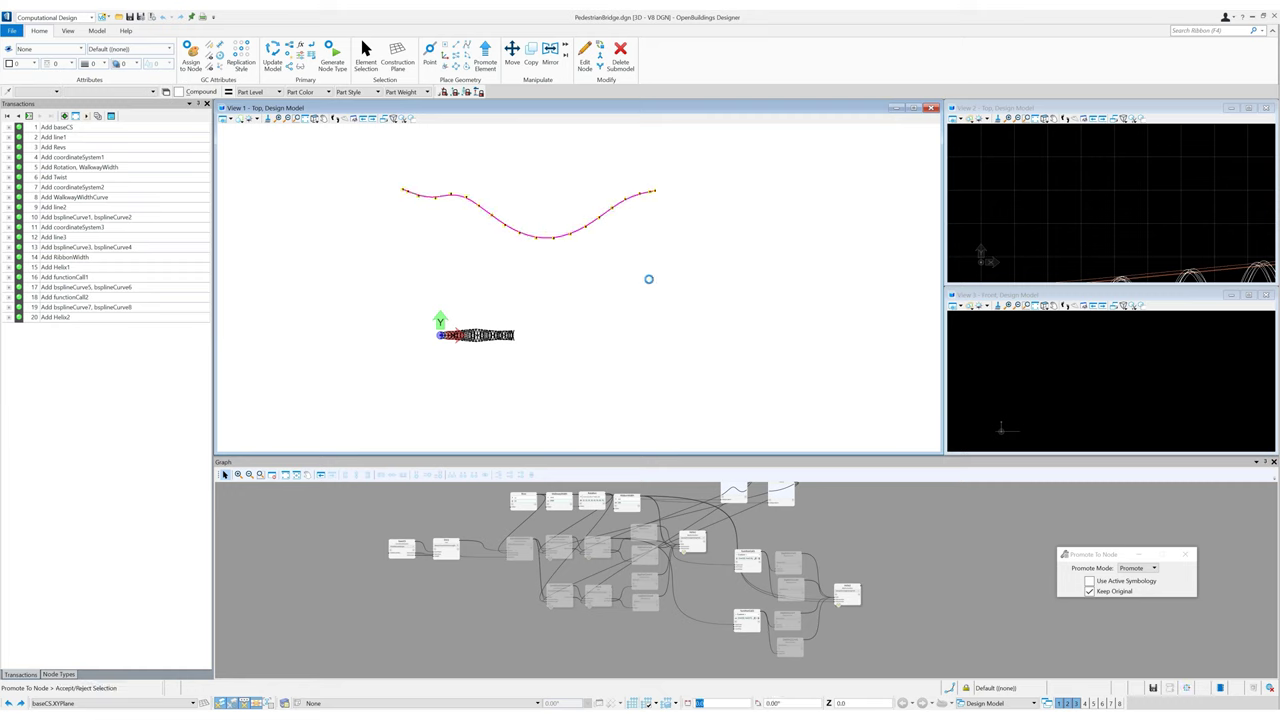
click(563, 282)
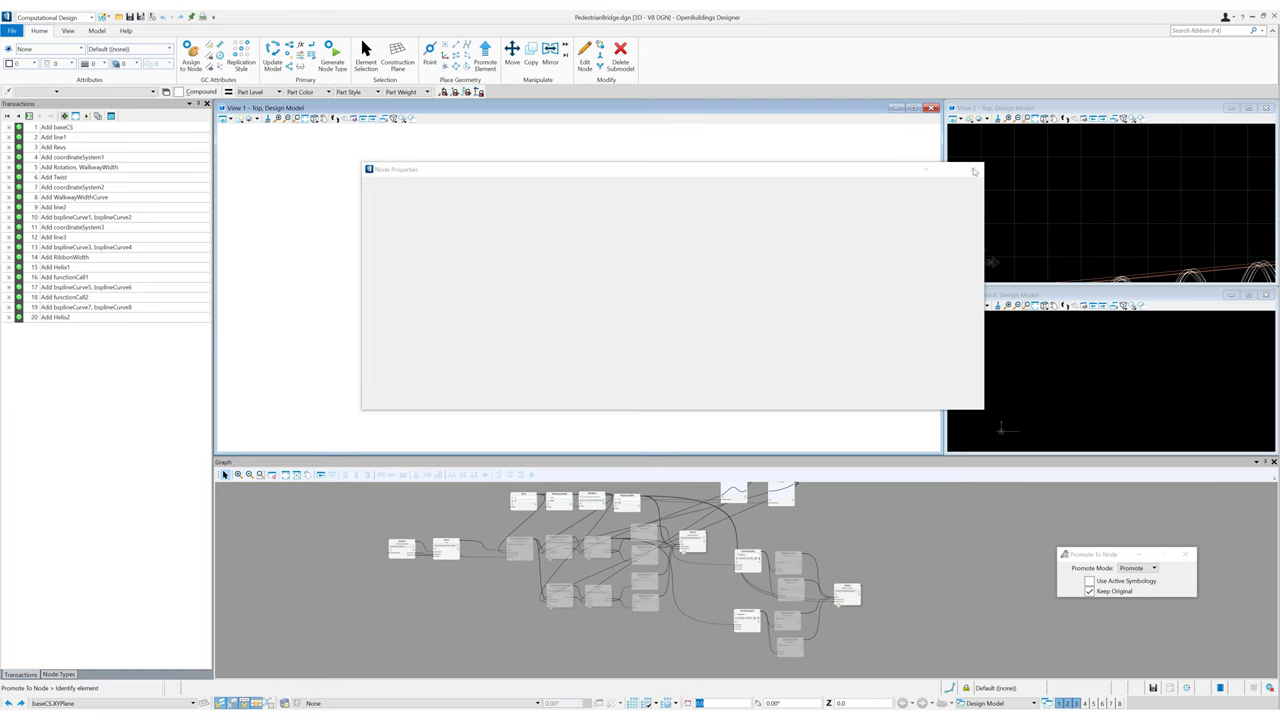
click(974, 171)
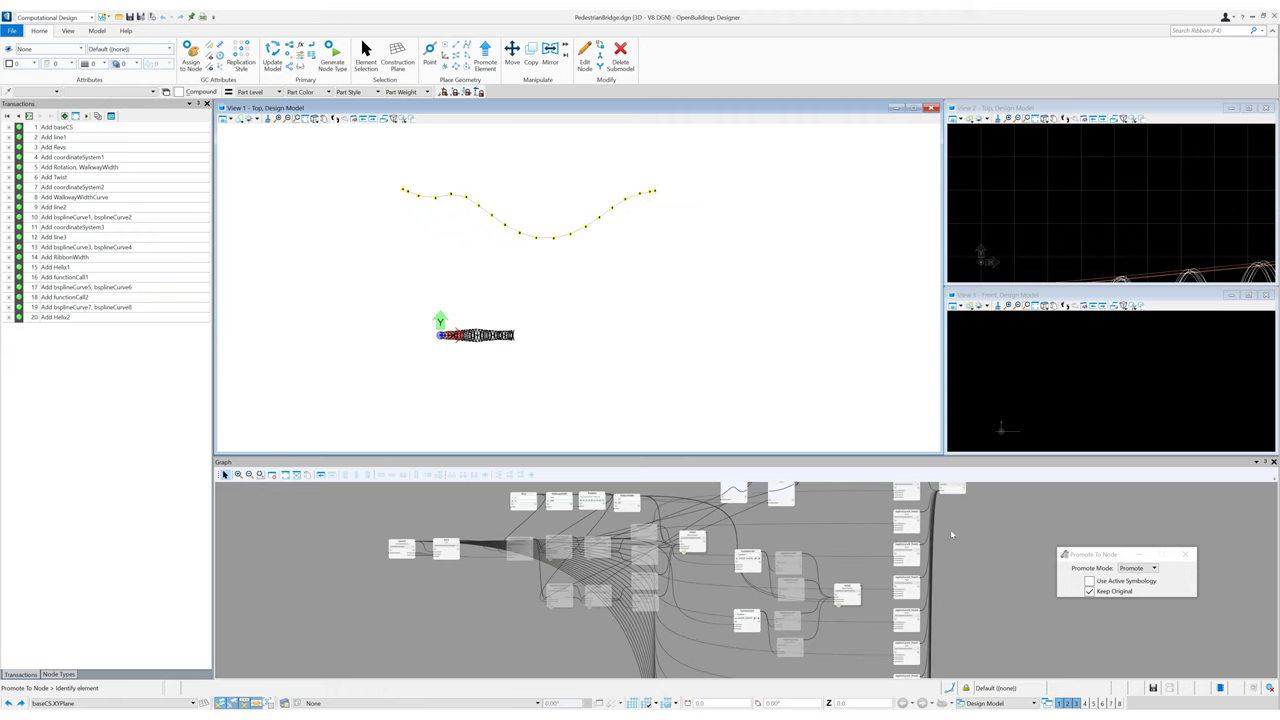
Step: Rename the promoted B-spline curve node as PathCurve
scroll(952, 534, down, 2)
middle_drag(952, 534, 742, 554)
scroll(744, 520, up, 7)
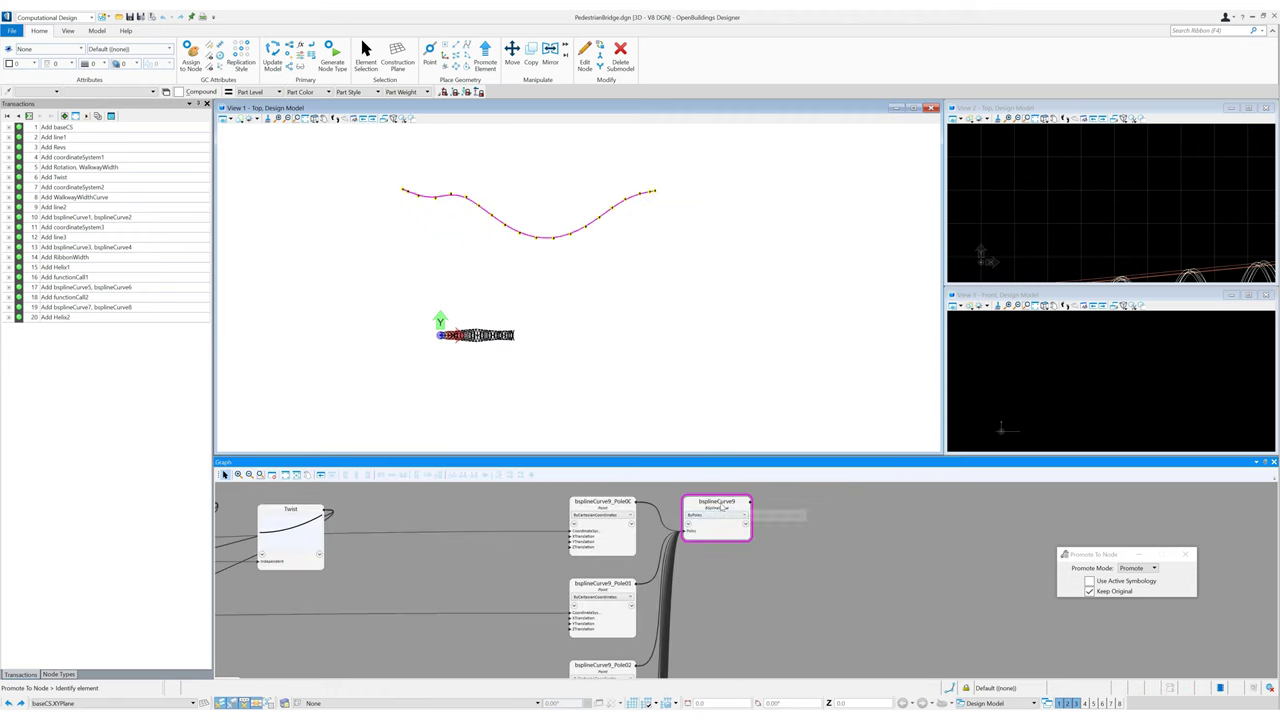
click(717, 502)
text(PathCurve)
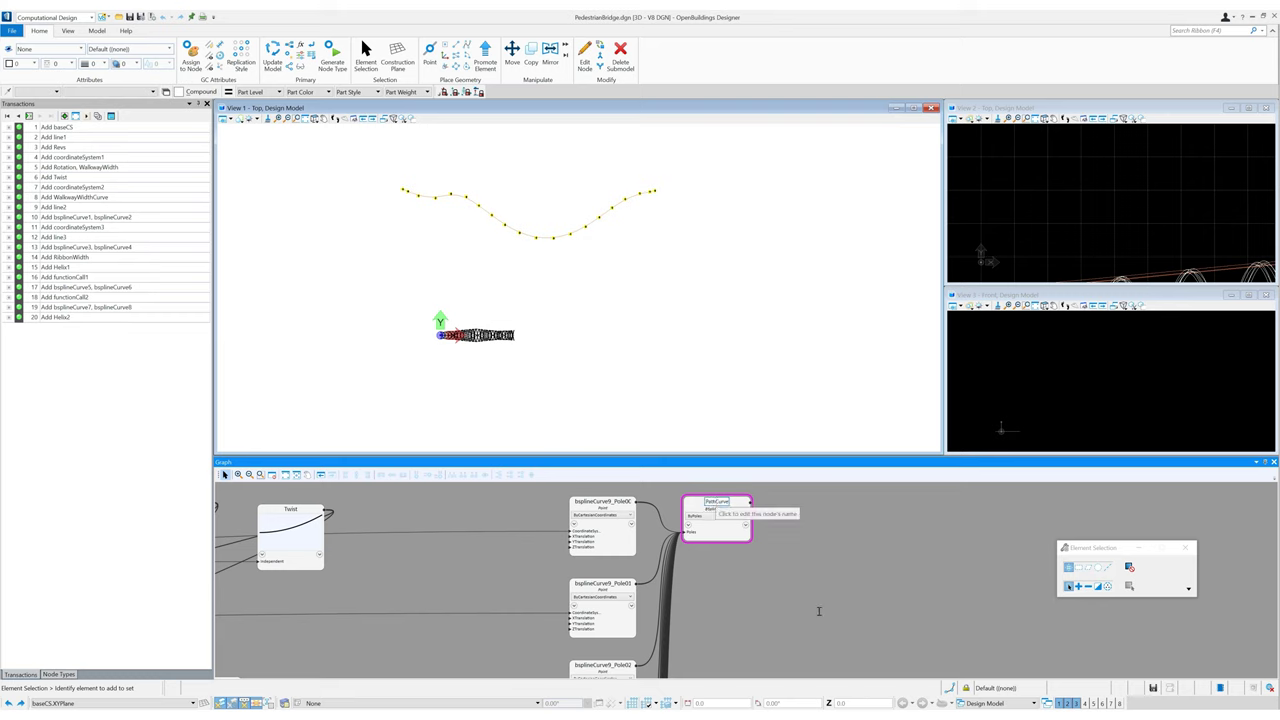
click(819, 611)
Step: Select all pole point nodes of the promoted curve and turn off their visibility
scroll(815, 611, down, 2)
middle_drag(800, 632, 771, 577)
scroll(738, 526, down, 6)
drag(717, 673, 729, 527)
scroll(733, 540, up, 7)
right_click(621, 525)
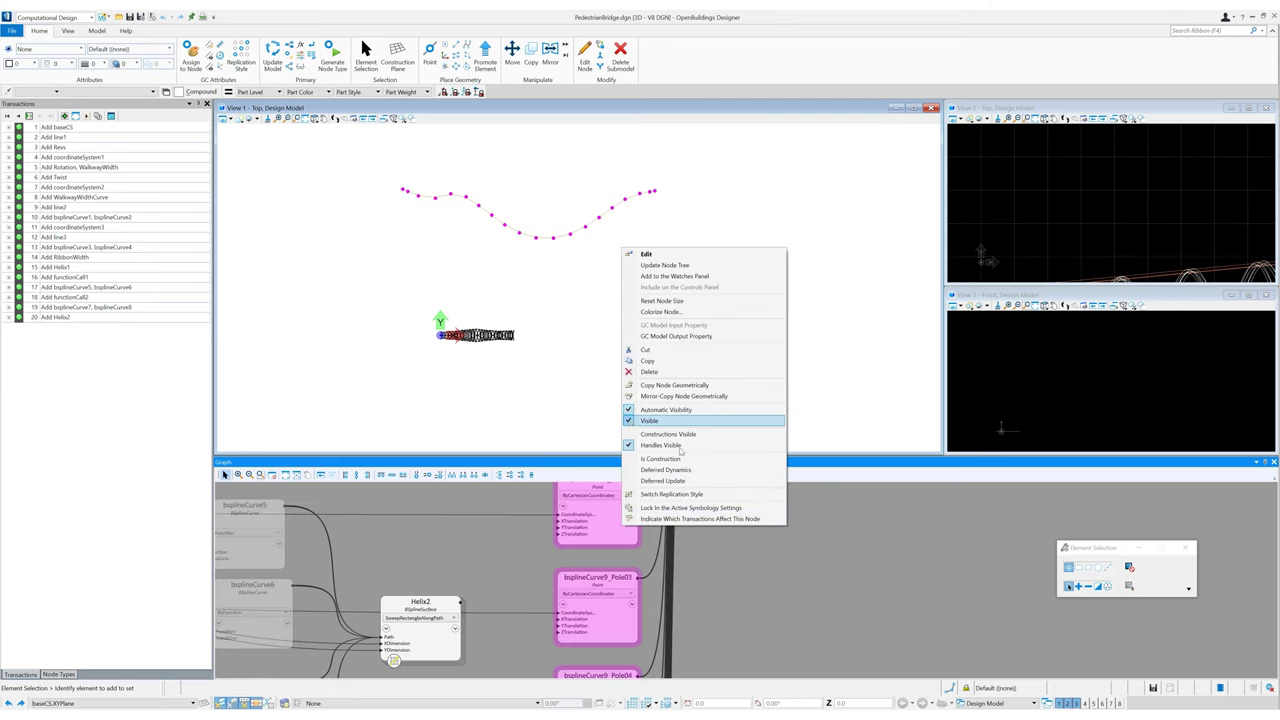
click(628, 422)
Step: Adjust the level display in the Building Design workflow and return to Computational Design
click(88, 18)
click(50, 31)
click(148, 67)
click(154, 350)
click(292, 184)
scroll(700, 595, down, 5)
middle_drag(692, 497, 686, 565)
click(686, 565)
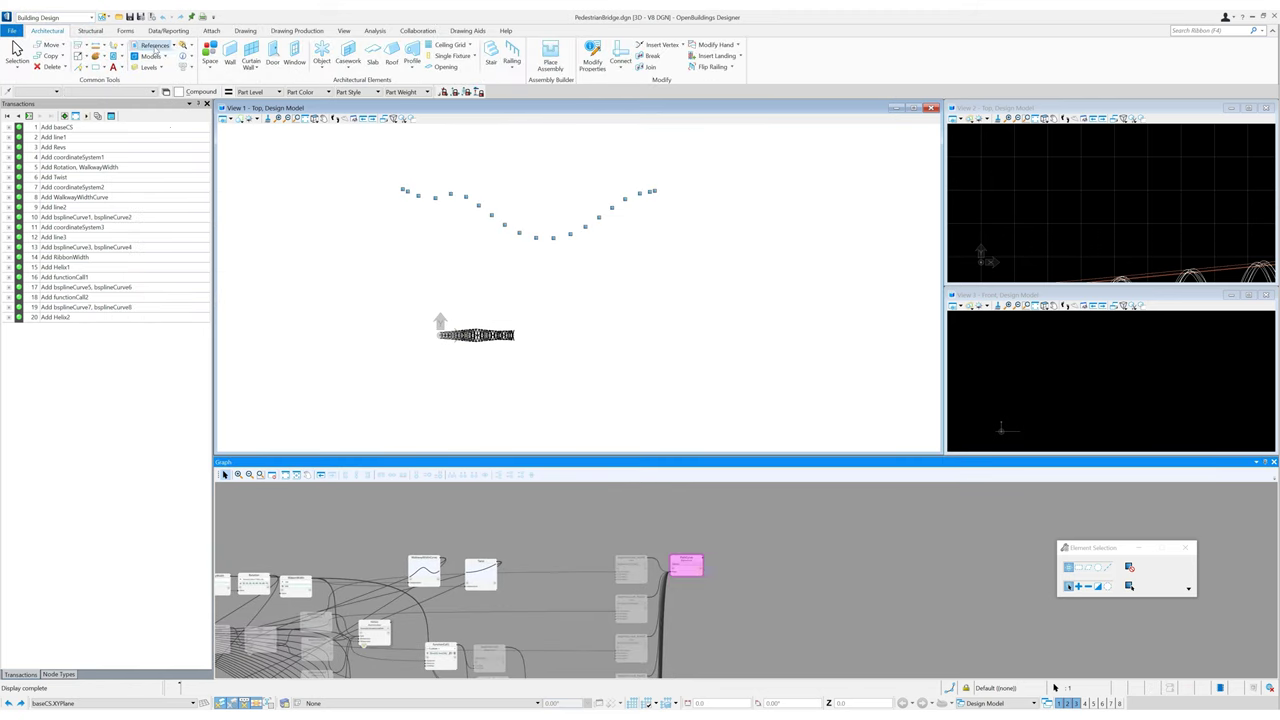
click(149, 67)
click(165, 82)
click(154, 347)
click(293, 185)
click(297, 196)
click(88, 18)
click(52, 53)
Step: Set the Curve input of coordinateSystem1 to PathCurve
middle_drag(547, 546, 633, 526)
click(314, 118)
drag(345, 312, 466, 282)
right_click(466, 282)
scroll(320, 615, down, 1)
middle_drag(235, 663, 431, 603)
scroll(424, 578, up, 6)
mouse_move(606, 528)
drag(606, 528, 587, 530)
key(Return)
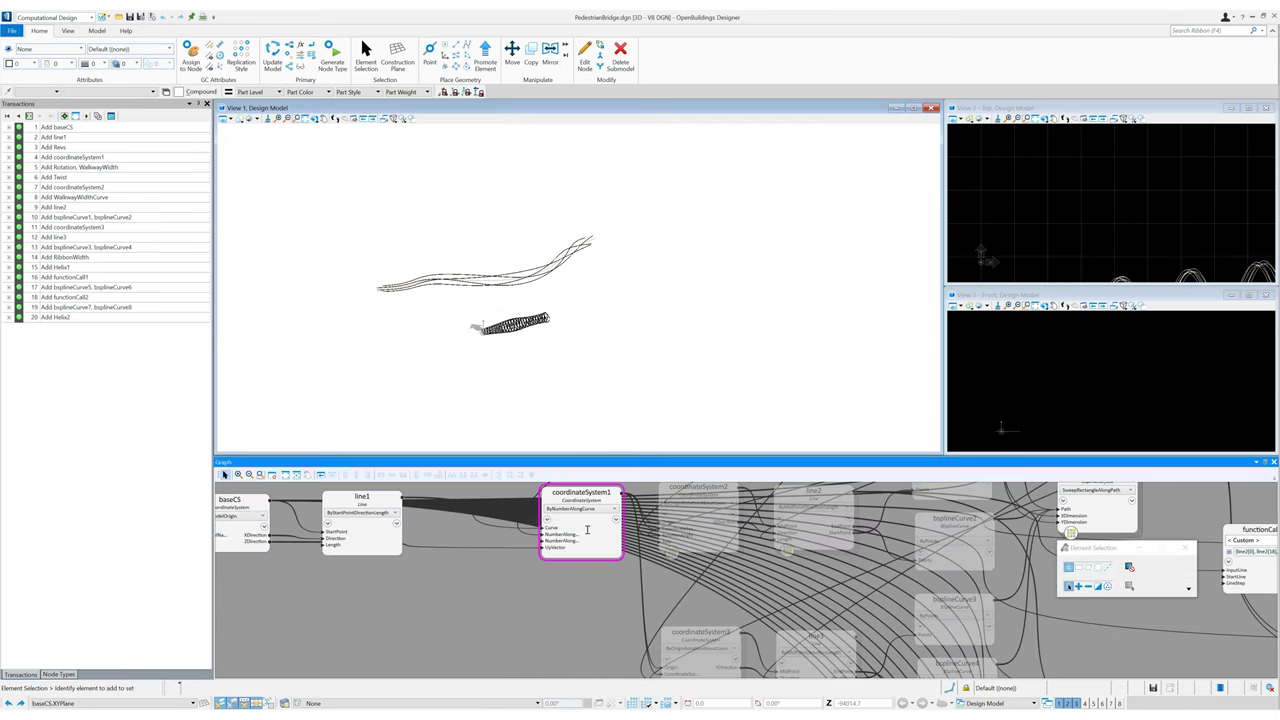
Step: Select the dependent line and B-spline curve nodes and update their node tree
scroll(540, 558, down, 6)
scroll(665, 542, up, 3)
drag(716, 507, 576, 661)
right_click(673, 525)
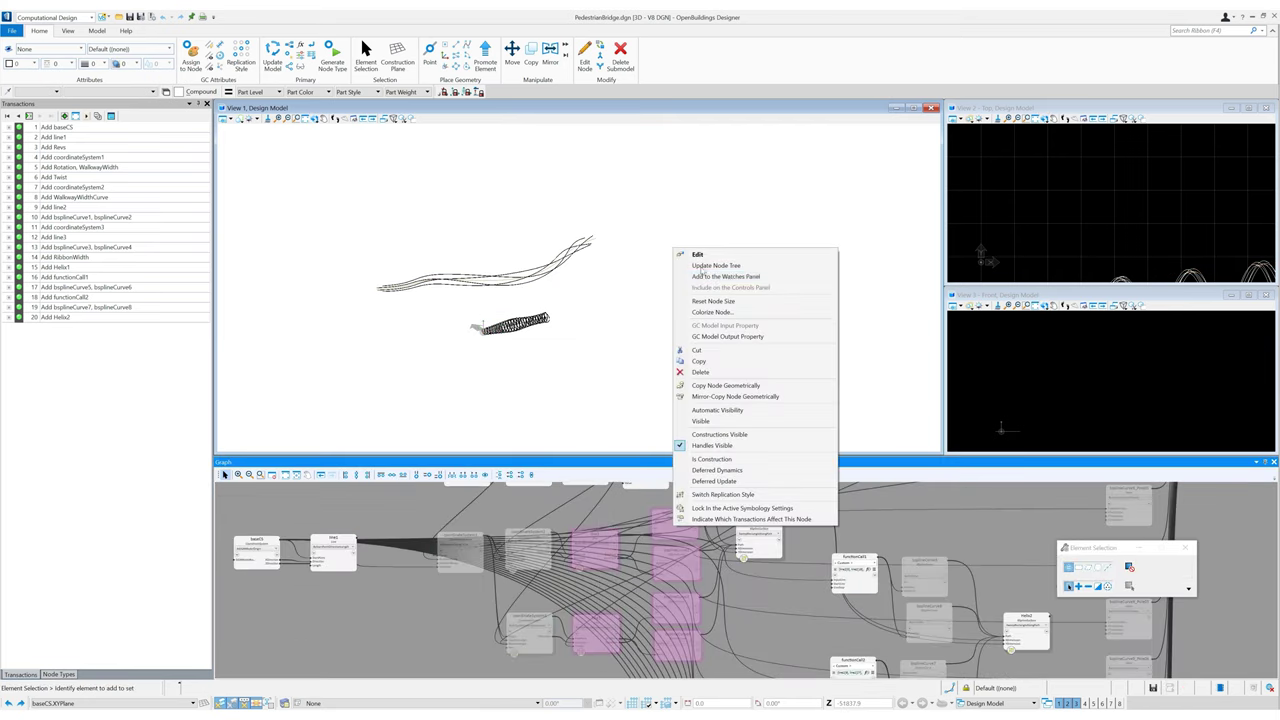
click(701, 268)
Step: Set the RibbonWidth value to 200
click(314, 118)
right_click(468, 303)
drag(420, 303, 560, 280)
scroll(468, 303, up, 5)
click(314, 118)
right_click(560, 280)
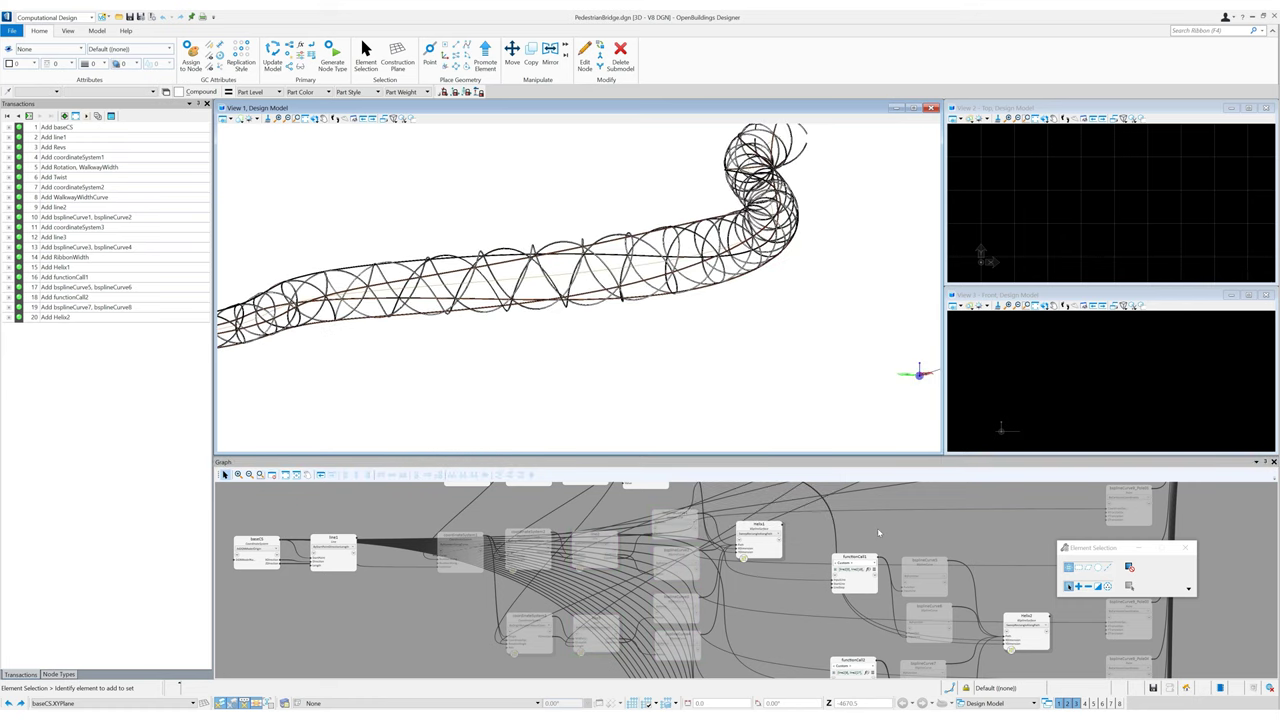
middle_drag(880, 533, 939, 663)
double_click(692, 597)
text(200)
key(Return)
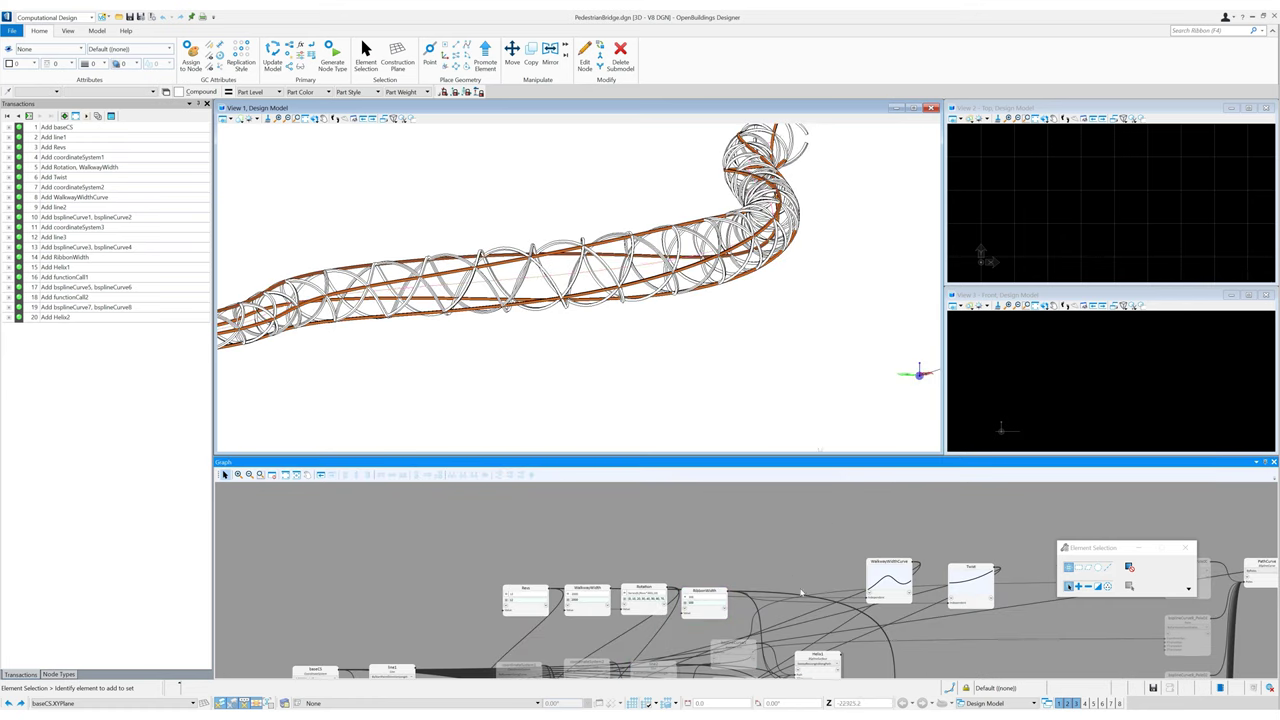
Step: Set the Color input of Helix1 to RGB(244,118,33)
middle_drag(794, 580, 624, 495)
click(632, 603)
scroll(712, 570, down, 3)
drag(763, 570, 707, 572)
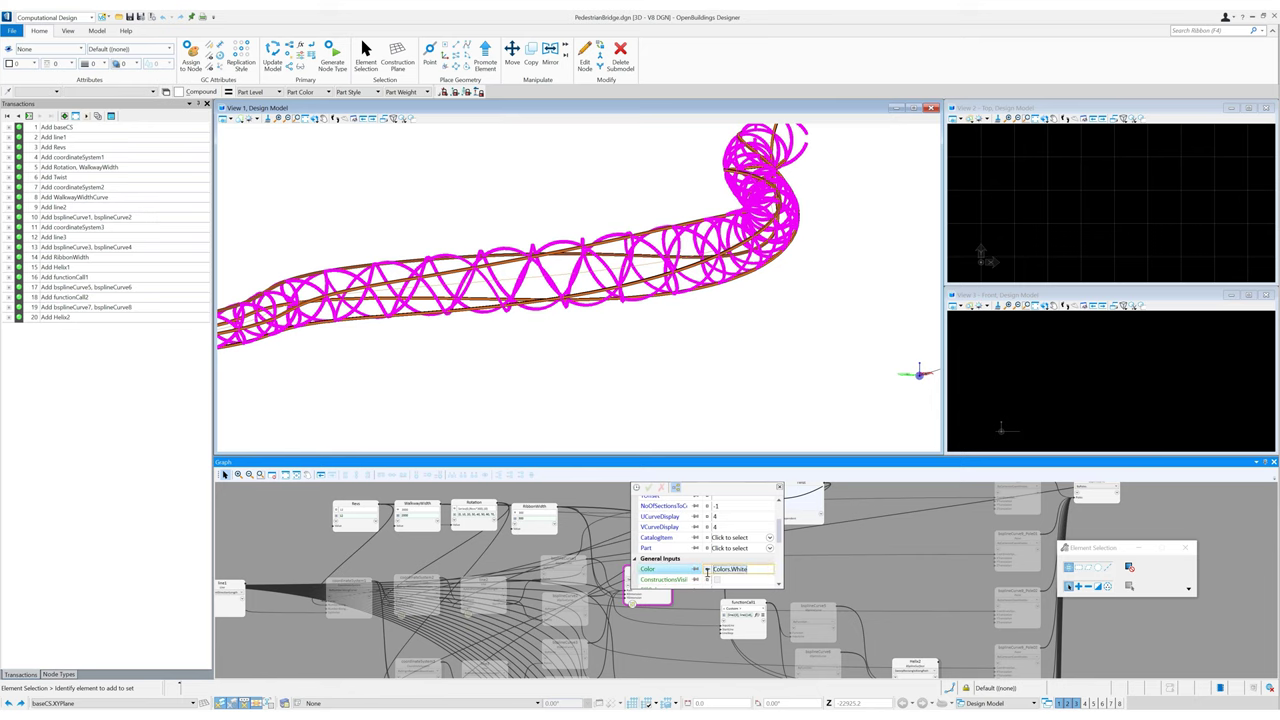
text(RGB(244,118,33))
key(Return)
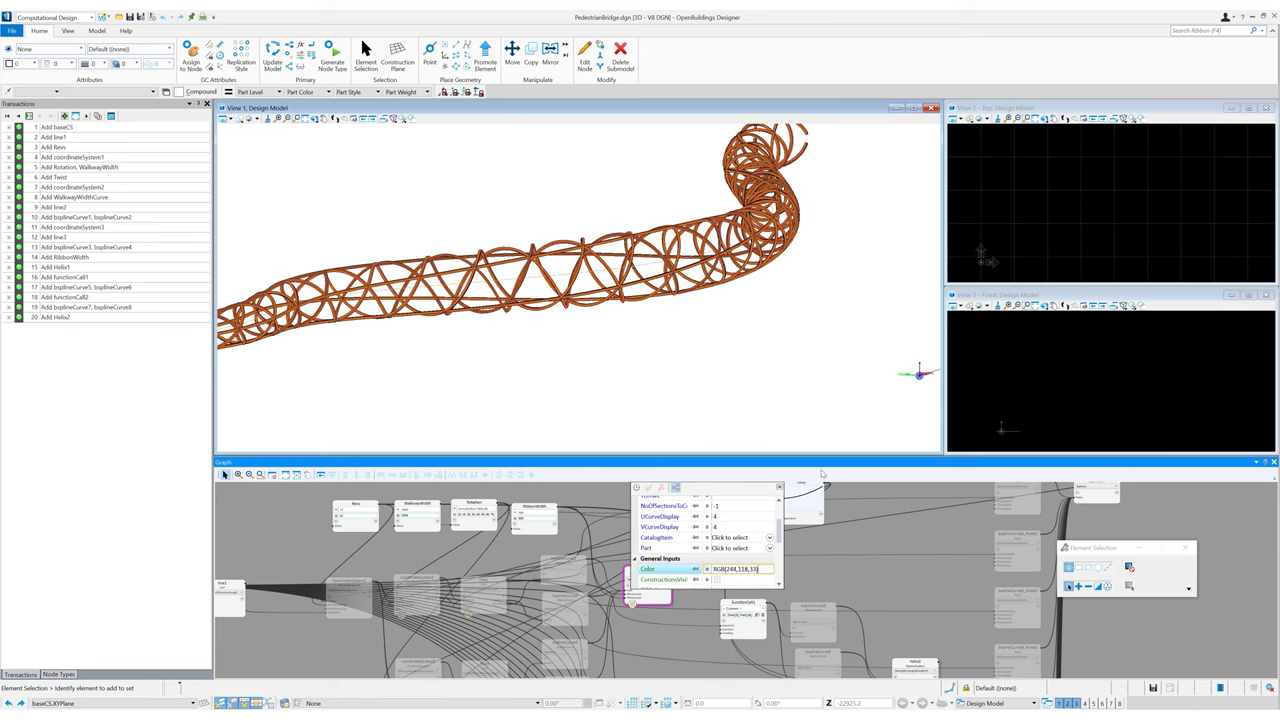
click(780, 487)
Step: Open the WalkwayWidthCurve law curve and its second control value for editing, and close the graph
mouse_move(473, 336)
shift+middle_down()
mouse_move(517, 346)
mouse_move(483, 339)
shift+middle_up()
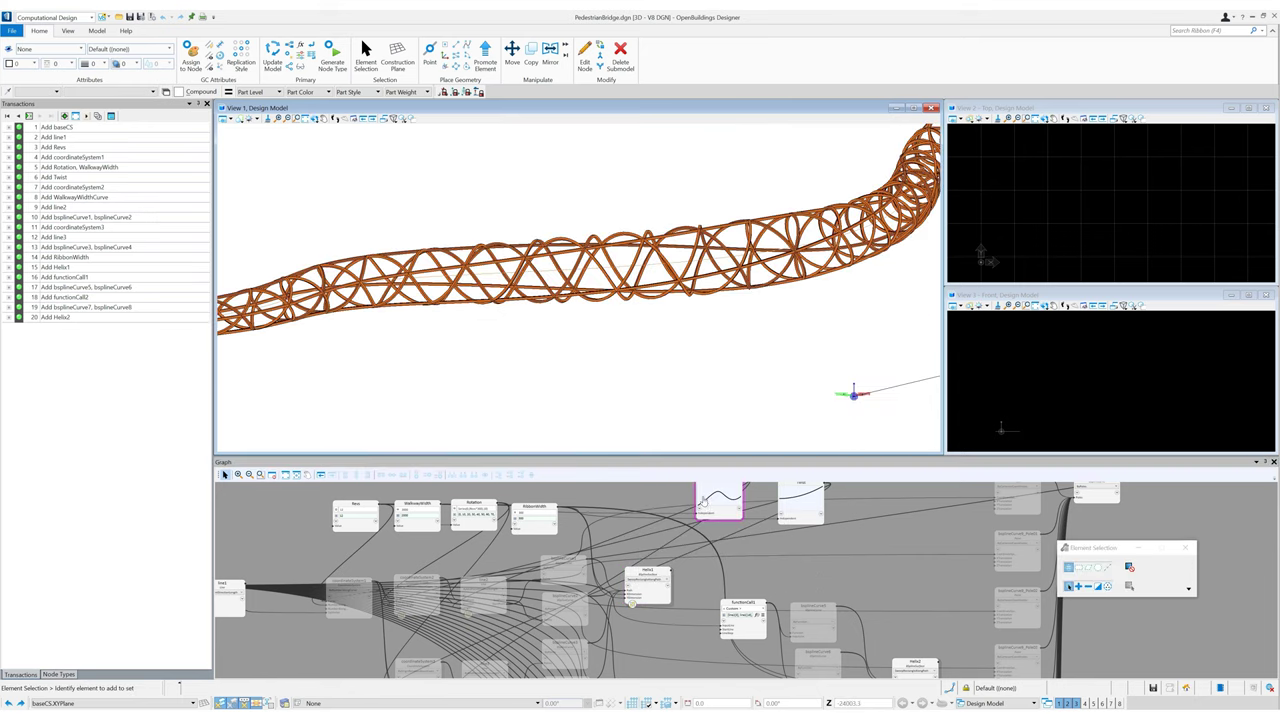
click(703, 505)
click(769, 500)
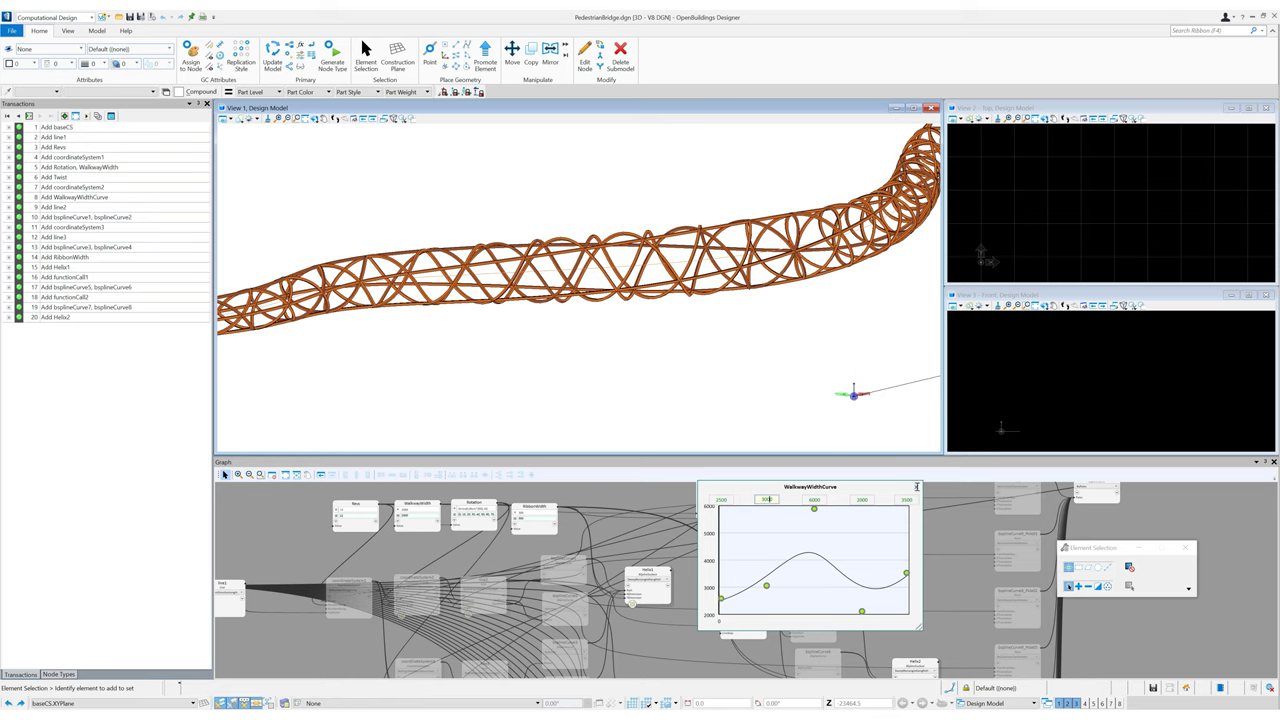
click(917, 487)
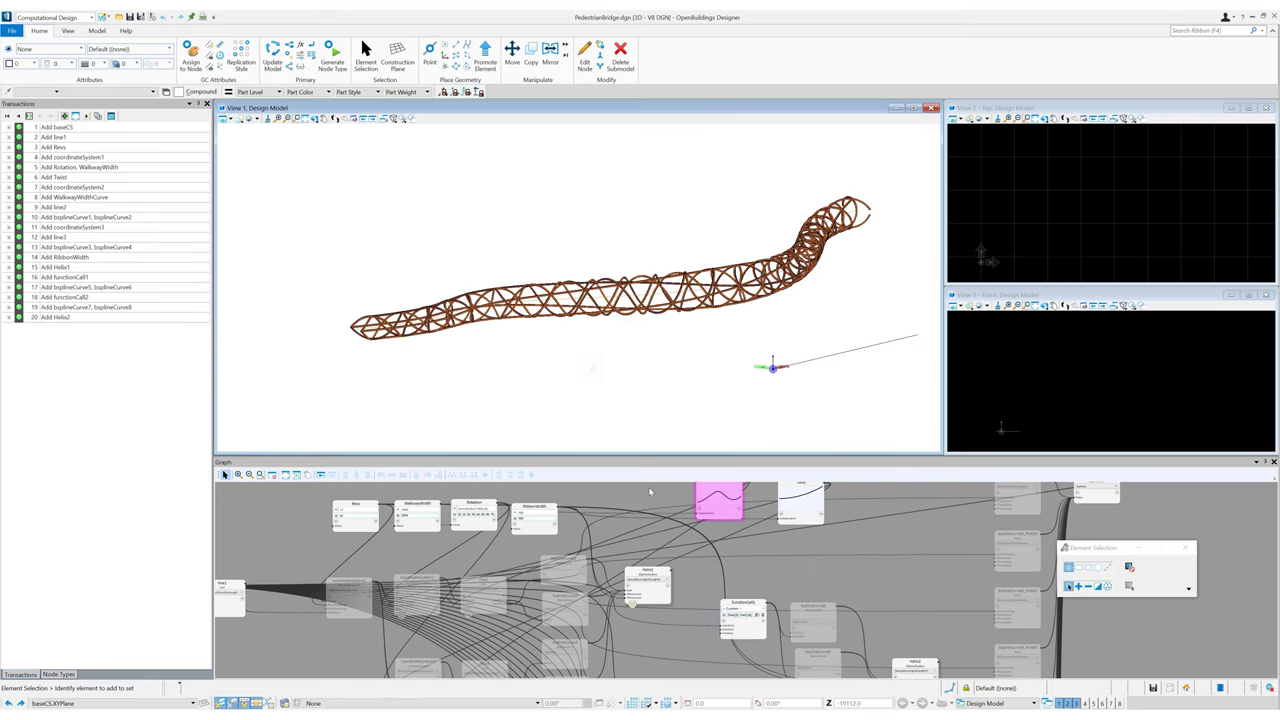
Step: Add a CoordinateSystem, a Line and a BSplineSurface node beside PathCurve in the graph
click(58, 674)
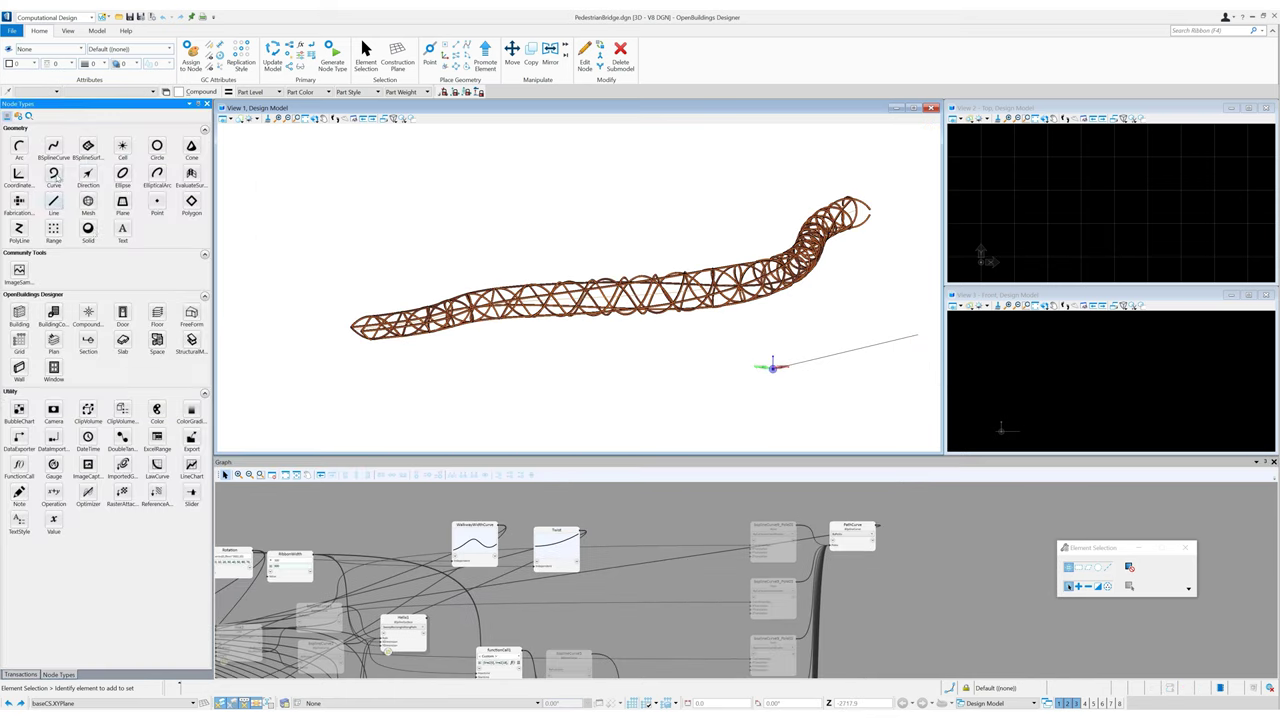
click(18, 173)
click(928, 553)
click(960, 590)
middle_drag(960, 590, 816, 594)
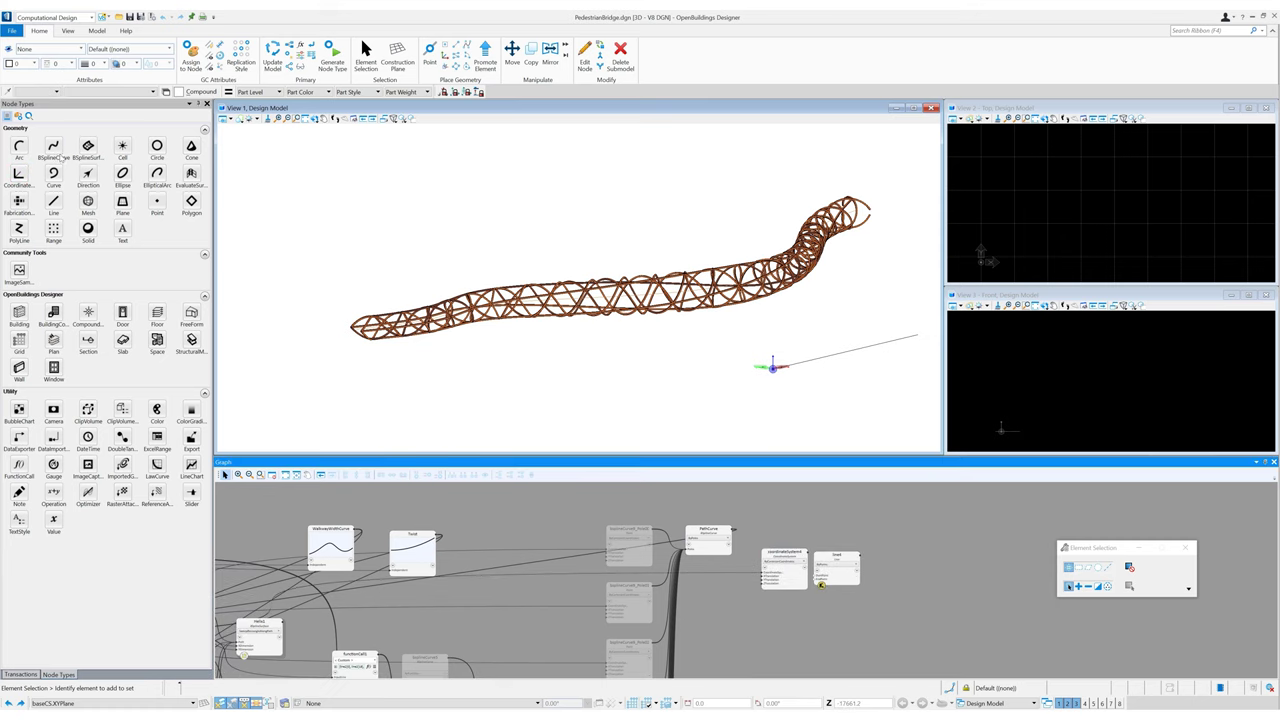
click(88, 146)
click(897, 561)
Step: Set the new B-spline surface node's technique to SweepRectangleAlongPath
scroll(860, 614, up, 5)
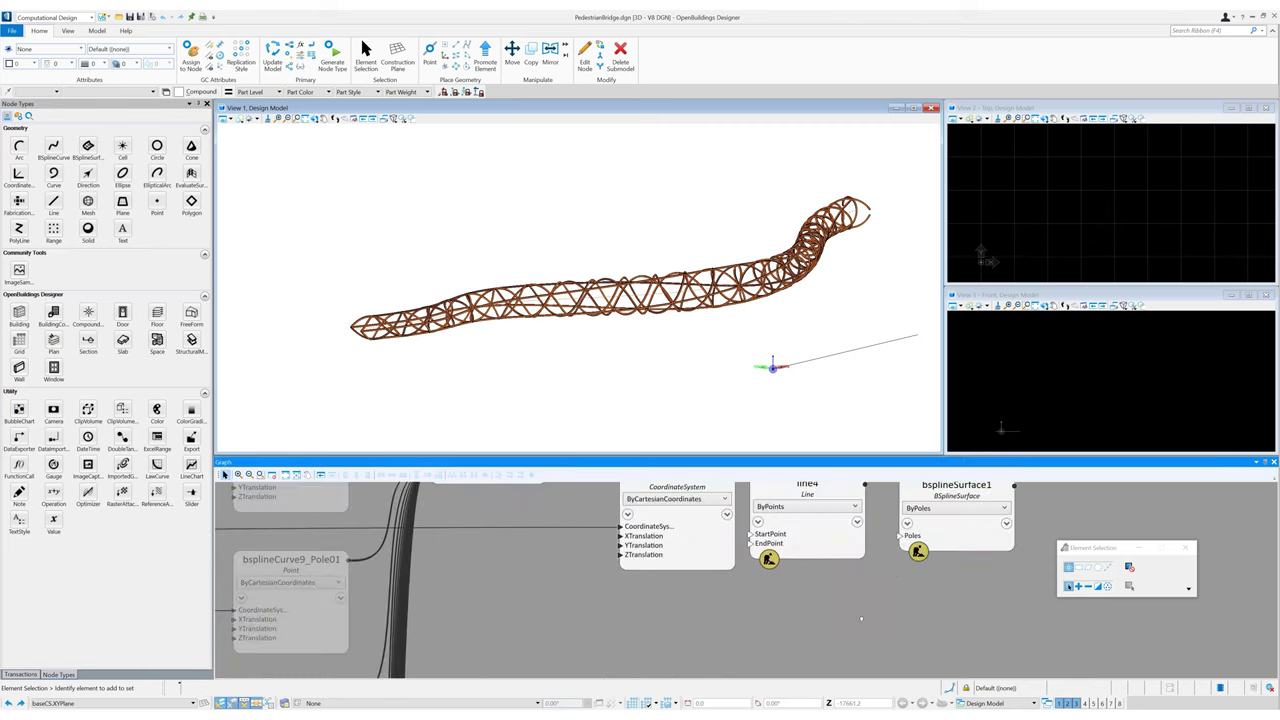
middle_drag(862, 616, 859, 659)
click(951, 550)
scroll(949, 490, down, 2)
click(951, 476)
middle_drag(915, 529, 757, 531)
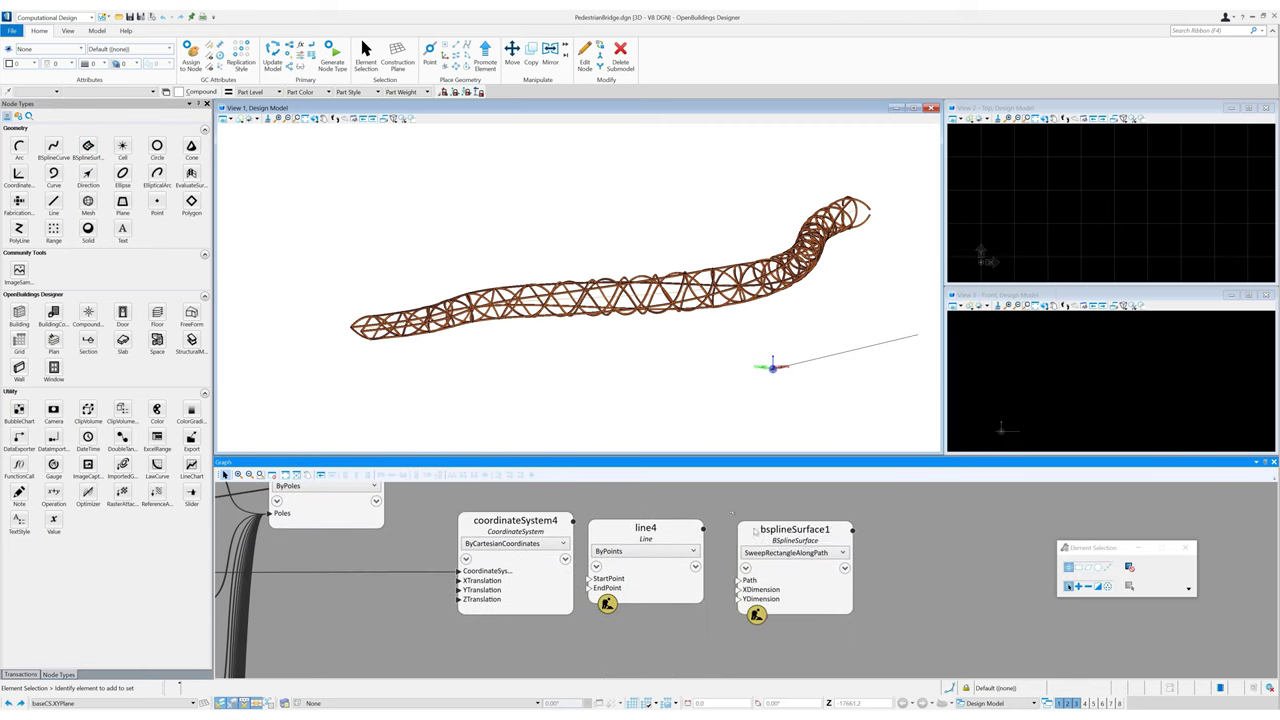
Step: Make room for a BSplineCurve node between line4 and bsplineSurface1, add it, and set its technique to ByPoints
drag(757, 531, 882, 530)
click(53, 148)
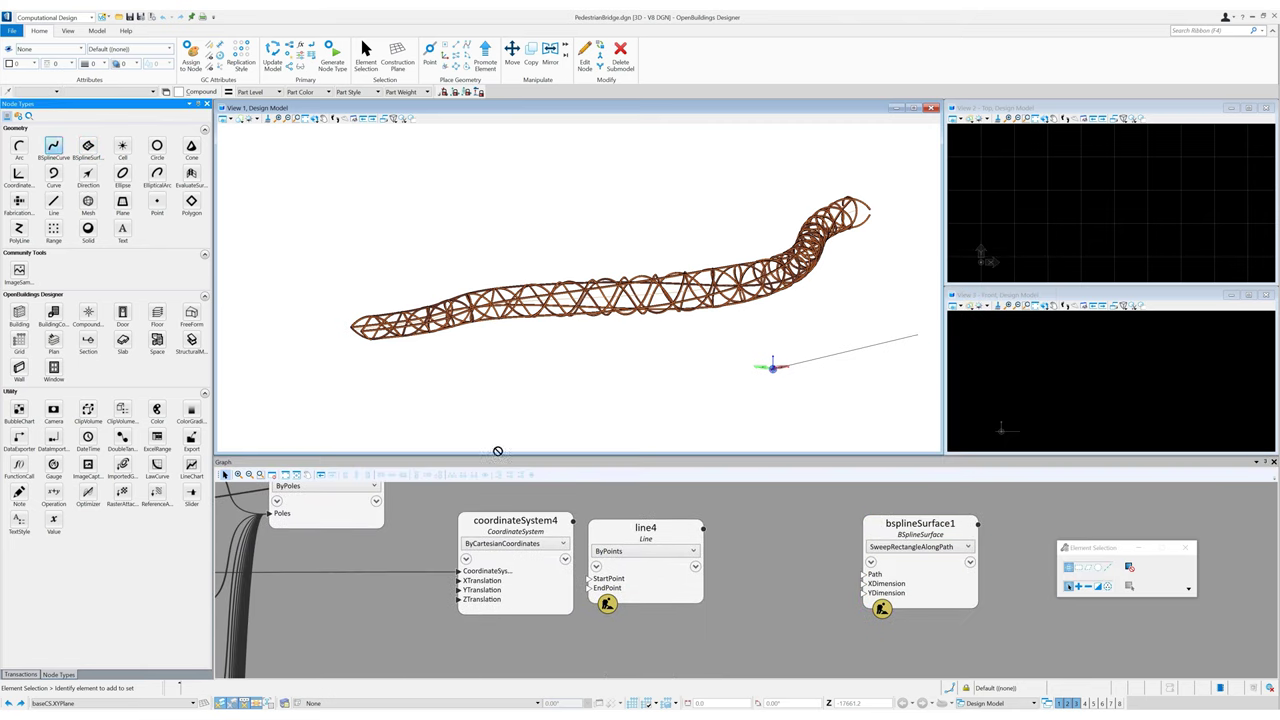
click(780, 563)
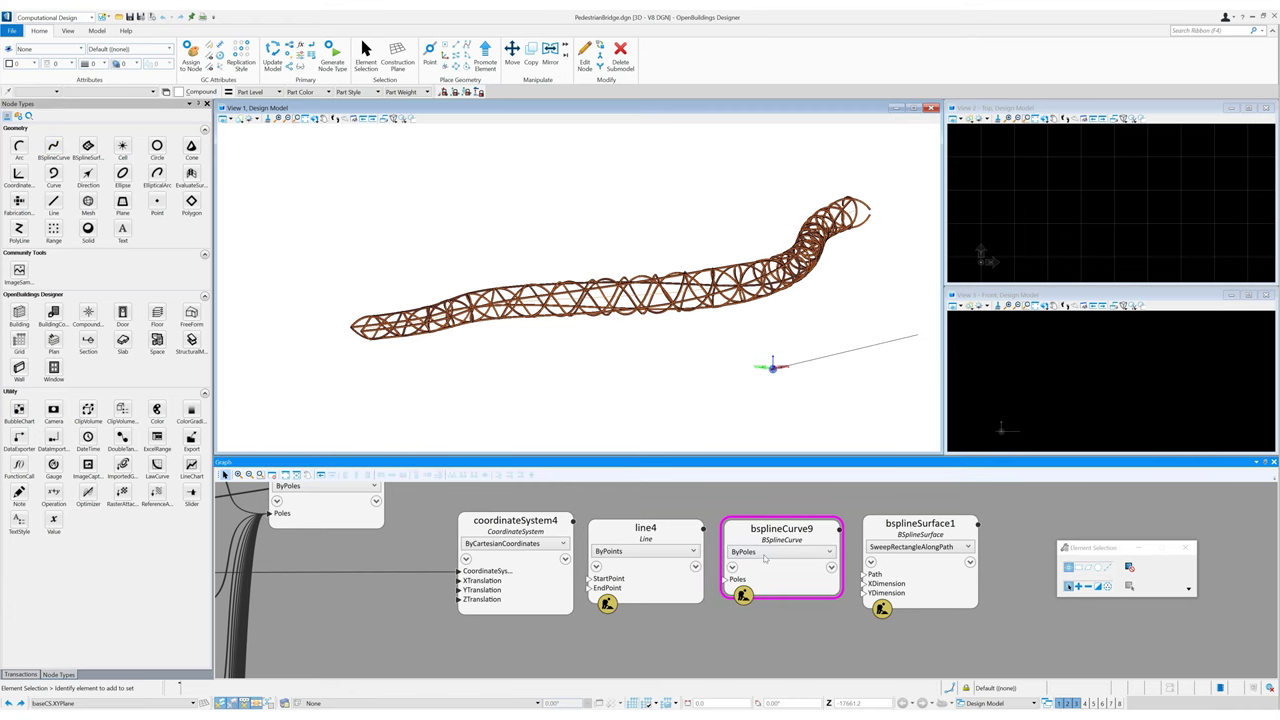
click(765, 554)
scroll(785, 290, up, 2)
click(772, 246)
Step: Set the new curve's Points input to line4.EndPoint and connect the curve to the Path input of bsplineSurface1
click(771, 581)
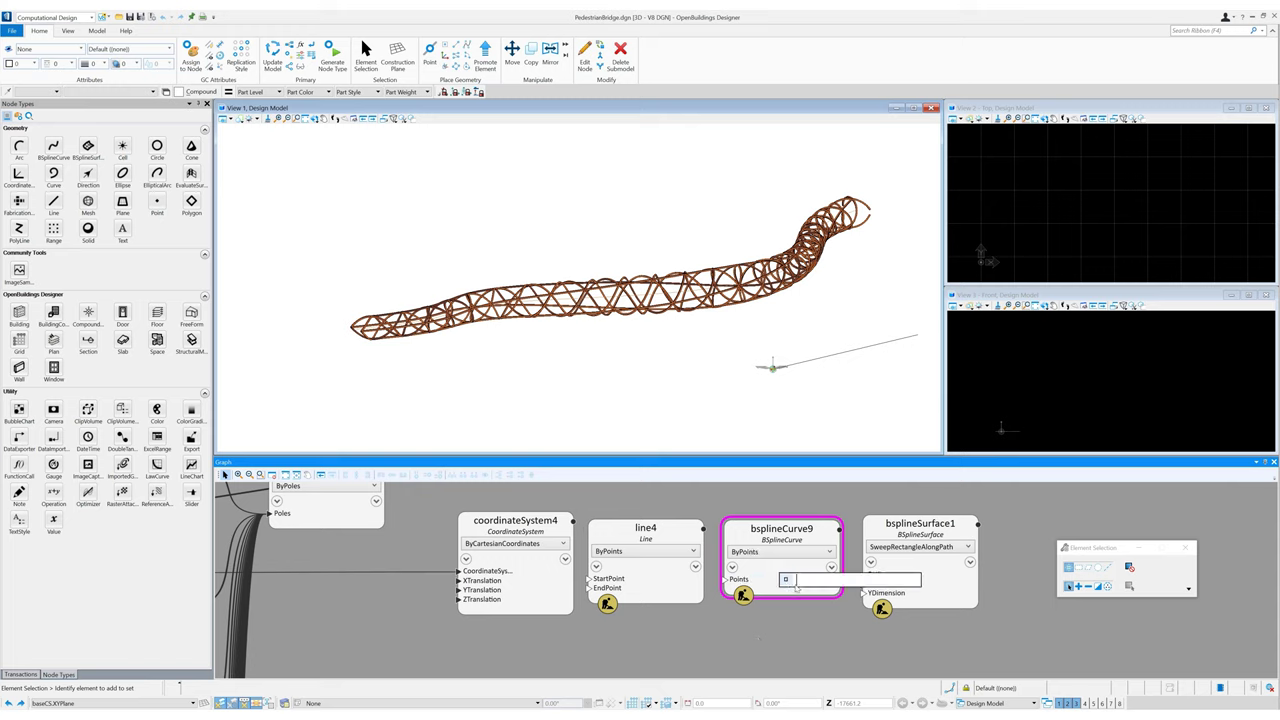
text(line4.EndPoint)
key(Return)
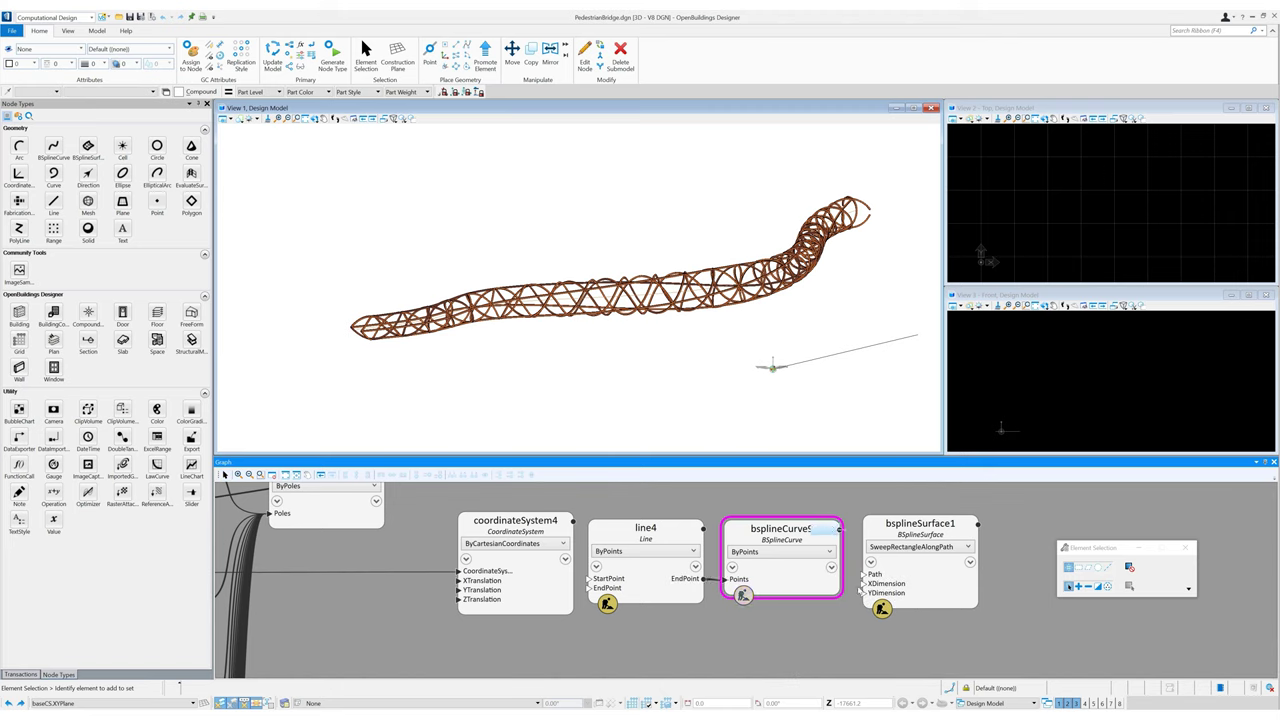
drag(831, 531, 862, 576)
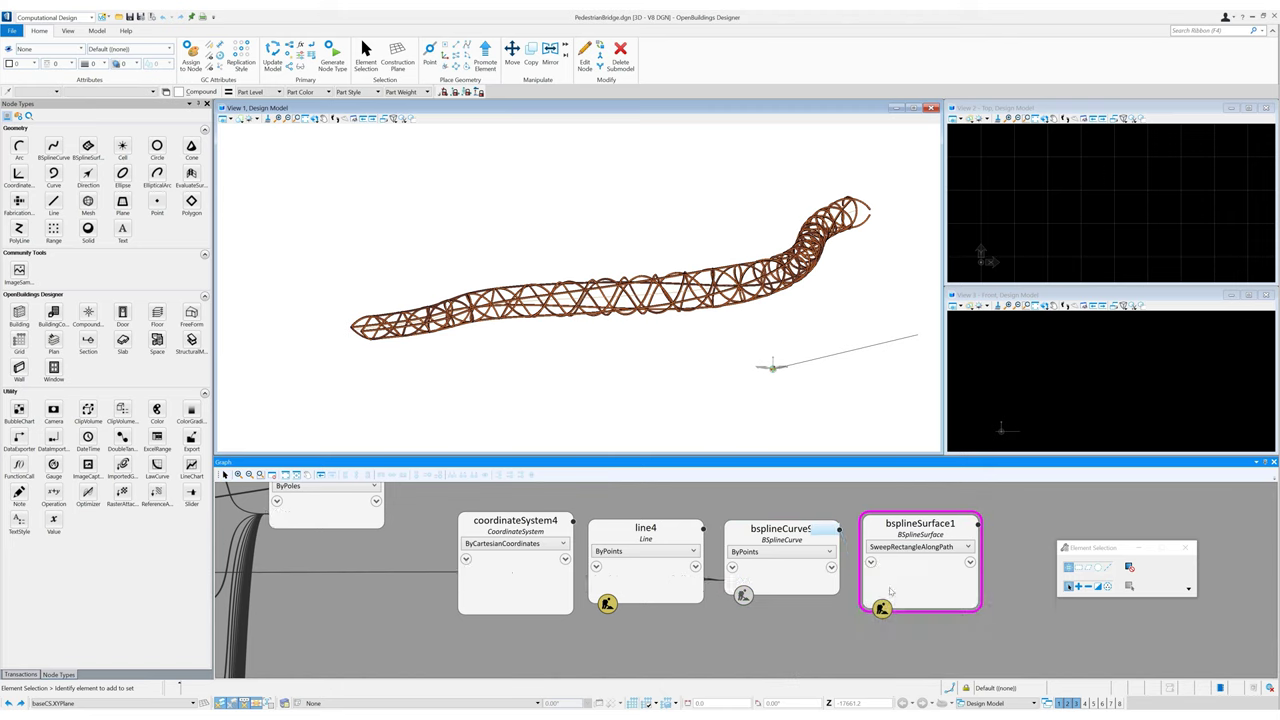
Step: Set the XDimension input of bsplineSurface1 to WalkwayWidth
click(922, 584)
text(ra)
key(BackSpace)
key(BackSpace)
text(WalkwayWidth)
key(Return)
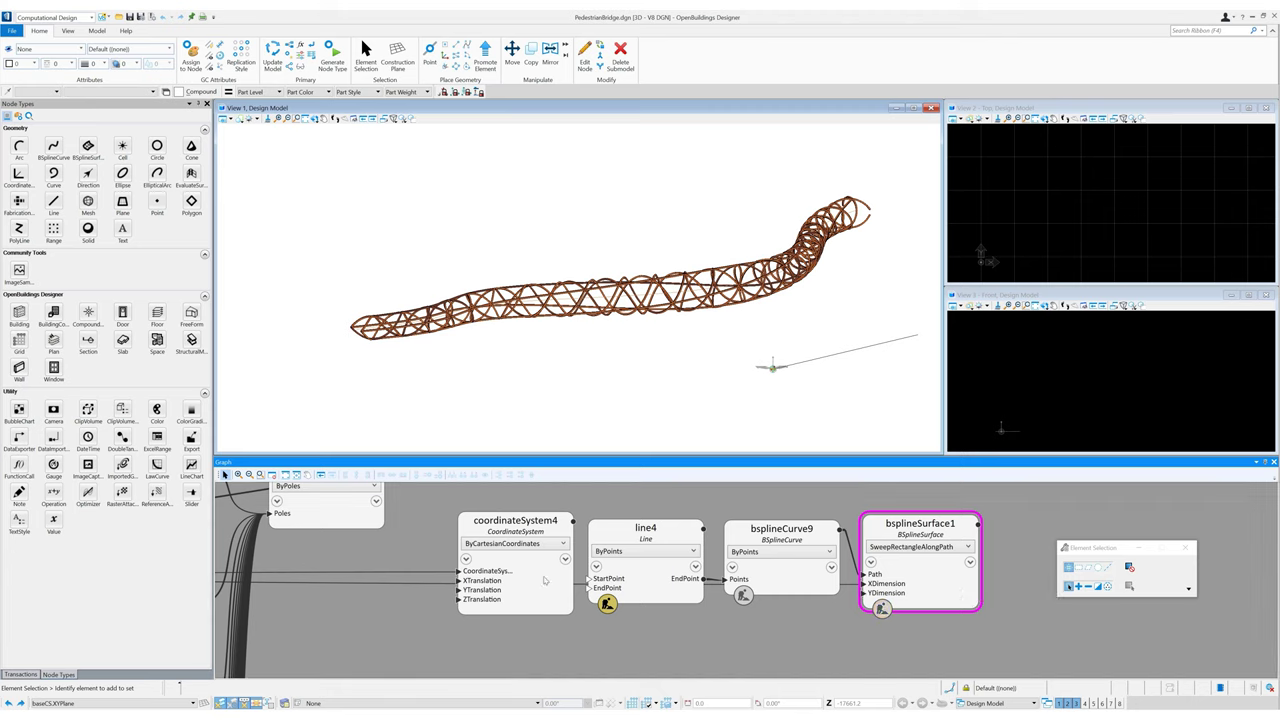
Step: Set line4's technique to ByStartPointDirectionLength and connect coordinateSystem4 as its StartPoint
click(609, 551)
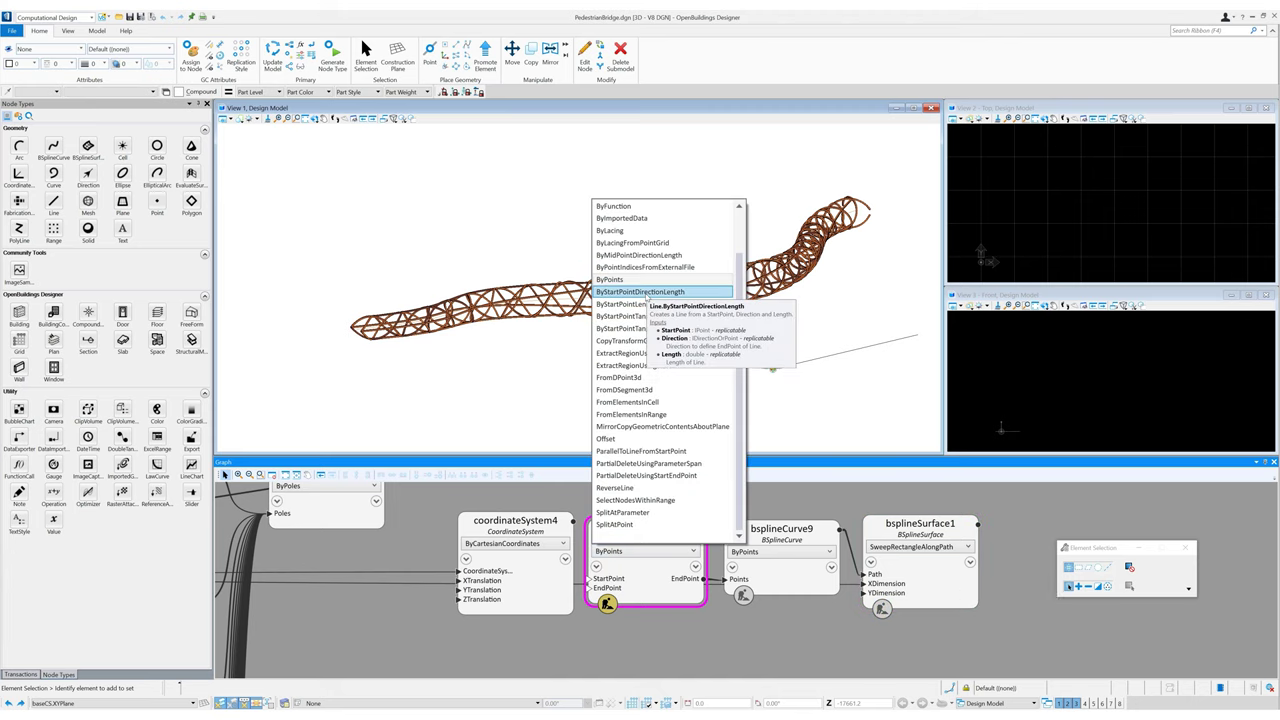
click(647, 291)
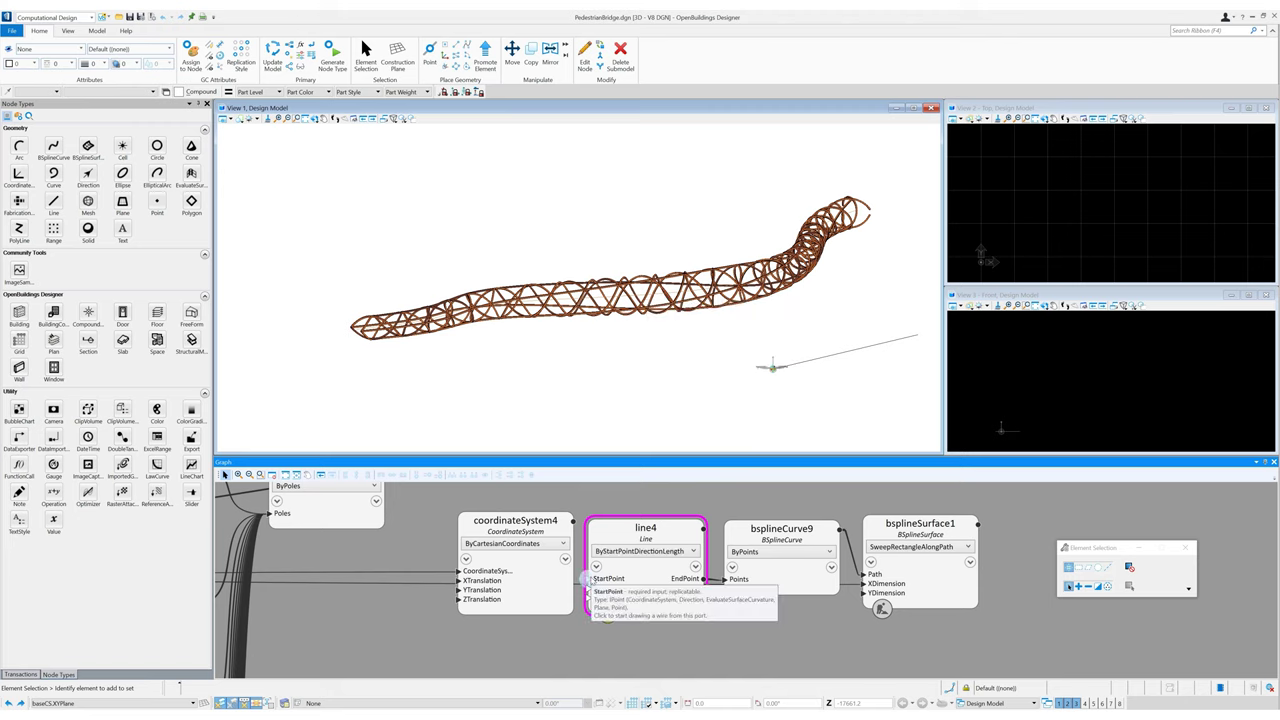
click(567, 521)
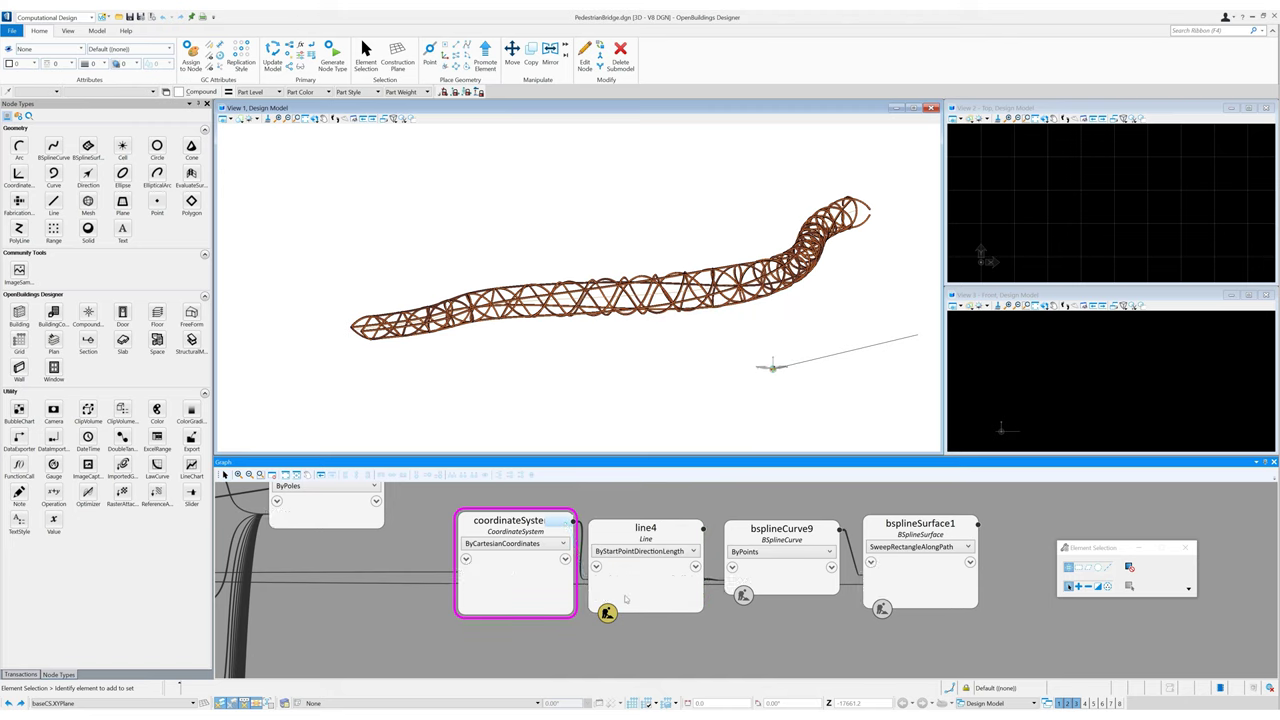
Step: Set the Direction input of line4 to coordinateSystem4's ZDirection
drag(626, 599, 610, 588)
click(610, 588)
click(734, 591)
text(.ZDirection)
key(Return)
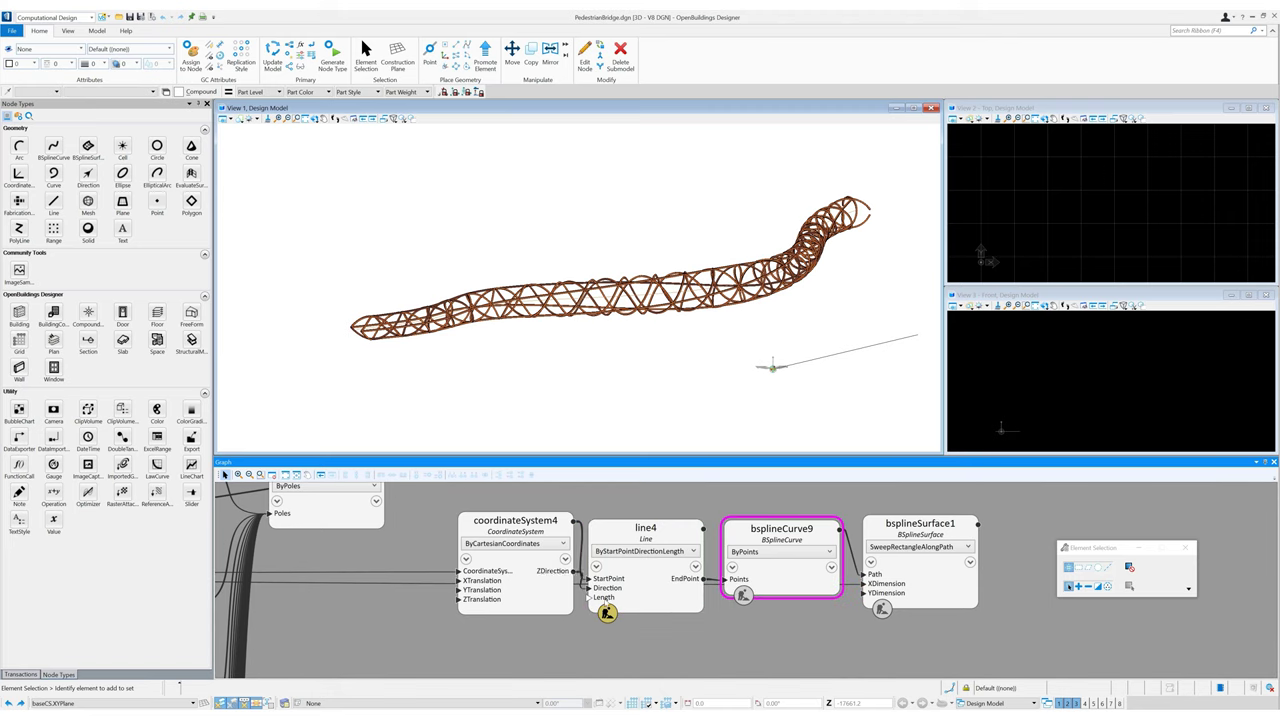
Step: Set the Length input of line4 to a new PathOffset variable with a value of 1600
double_click(603, 597)
text(PathOffset)
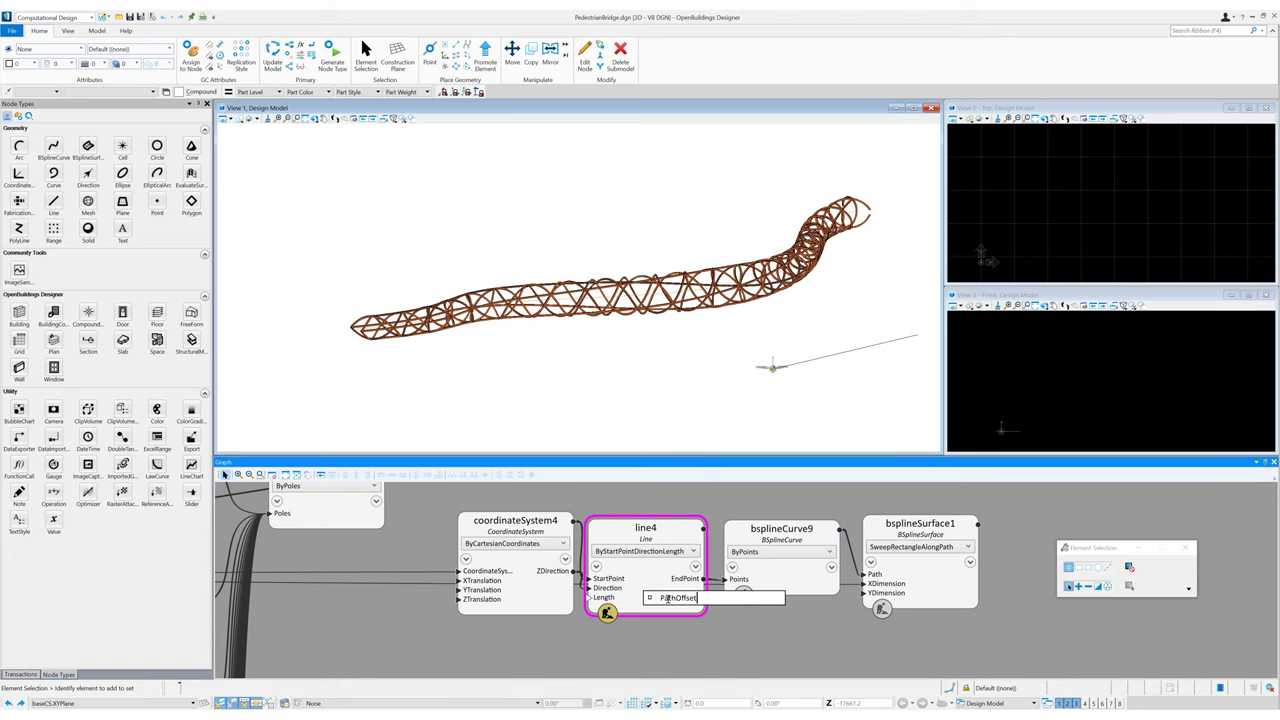
text(=1600)
key(Return)
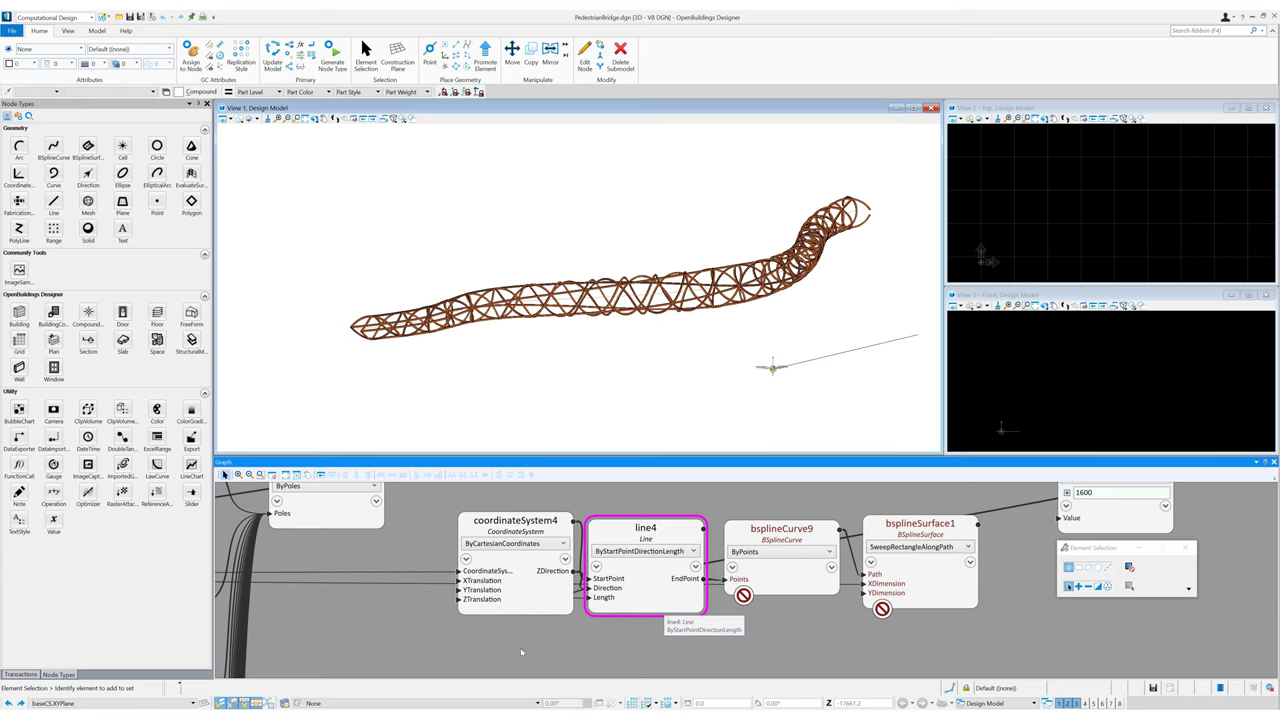
Step: Change coordinateSystem4's technique to ByNumberAlongCurve and fill in its two number-along-curve inputs
click(585, 557)
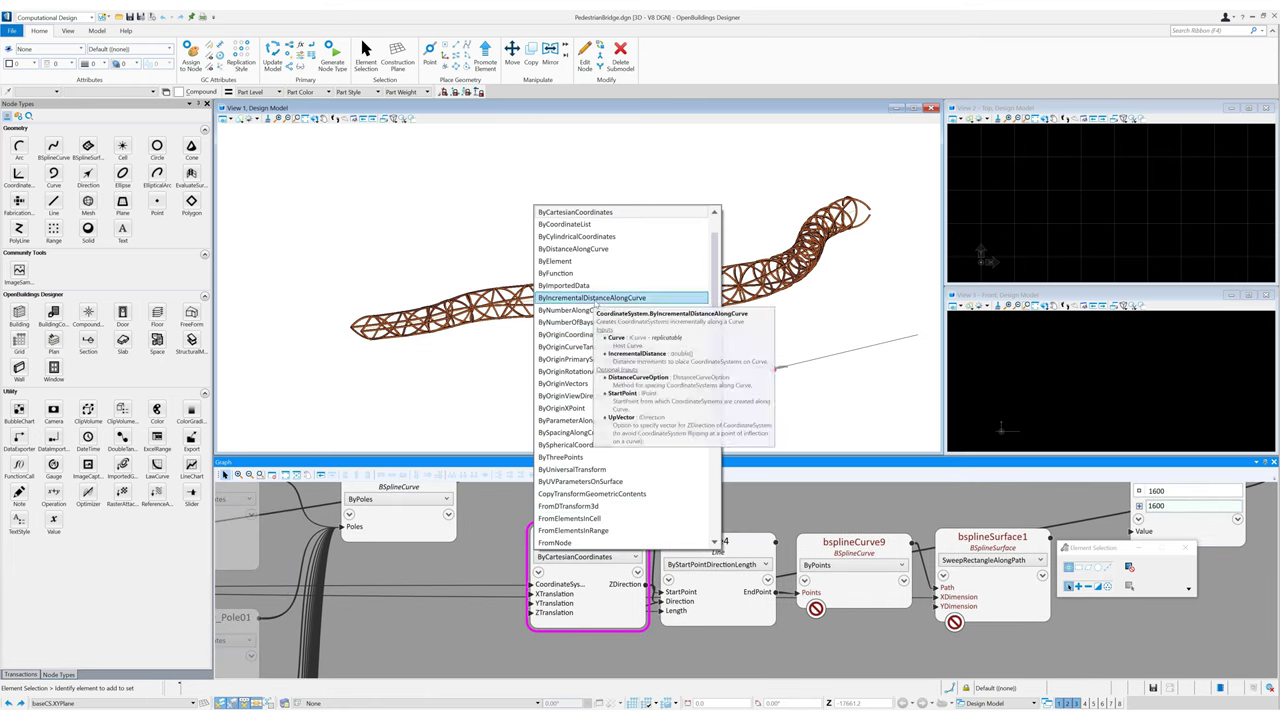
click(524, 665)
click(609, 594)
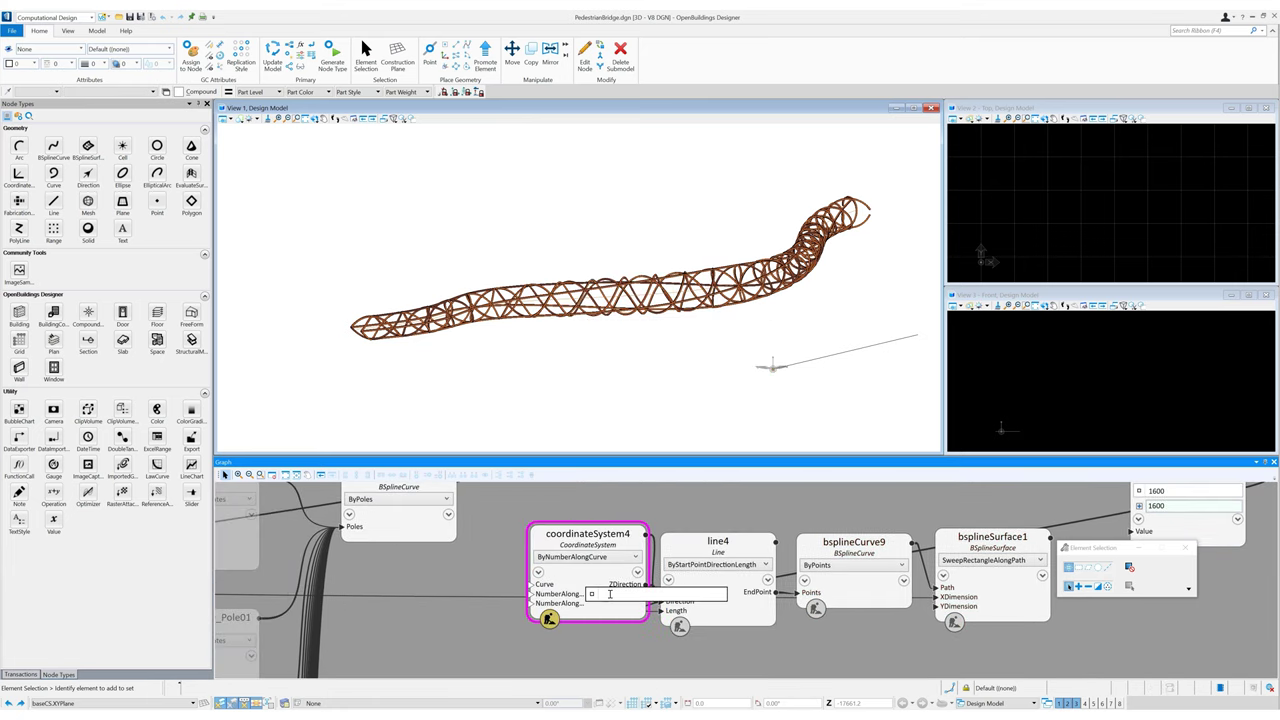
click(603, 604)
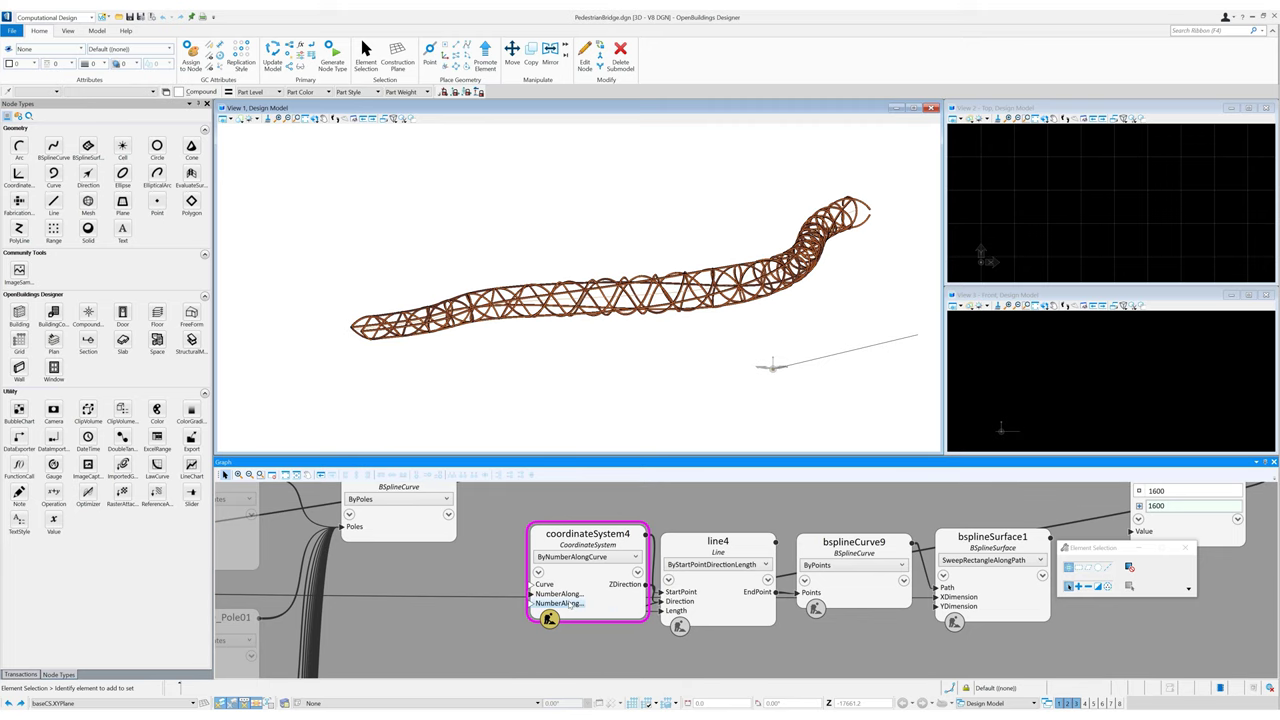
Step: Expose coordinateSystem4's UpVector input, set it to BaseCS's Z direction, and connect PathCurve to the Curve input
click(538, 572)
click(572, 652)
click(560, 612)
text(BaseCS.Z)
key(Return)
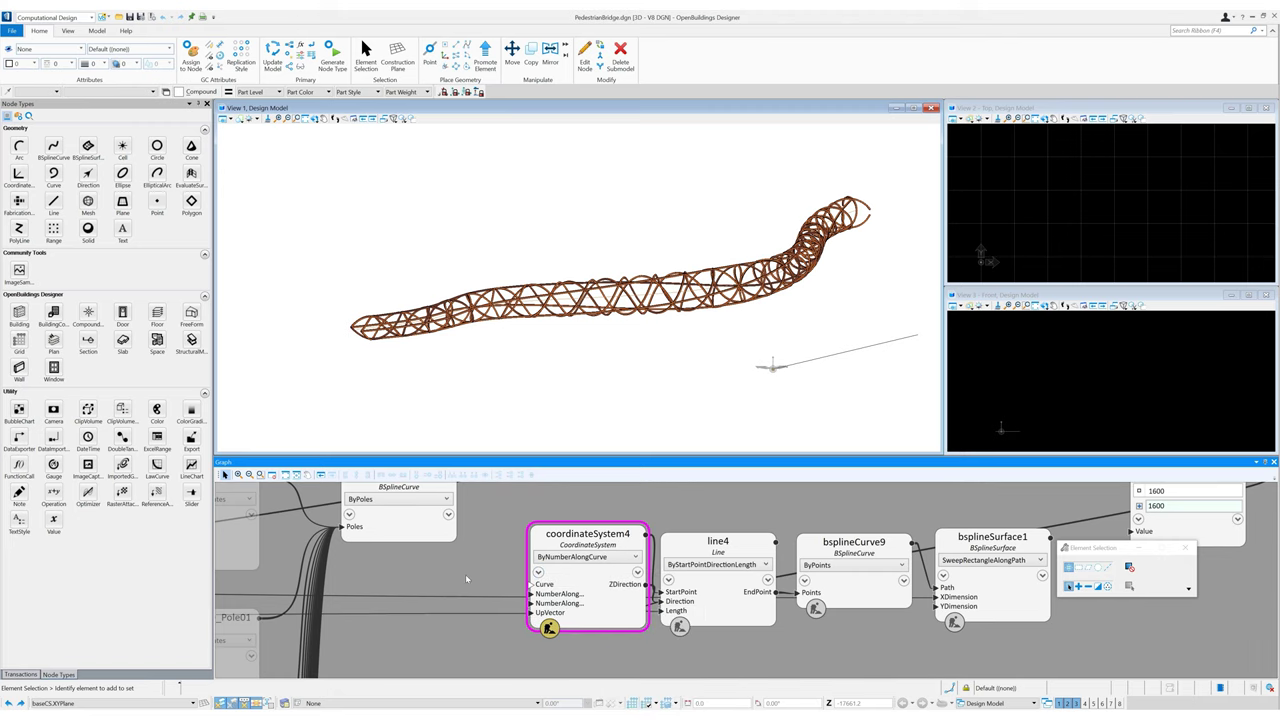
middle_drag(508, 594, 554, 635)
drag(582, 625, 499, 518)
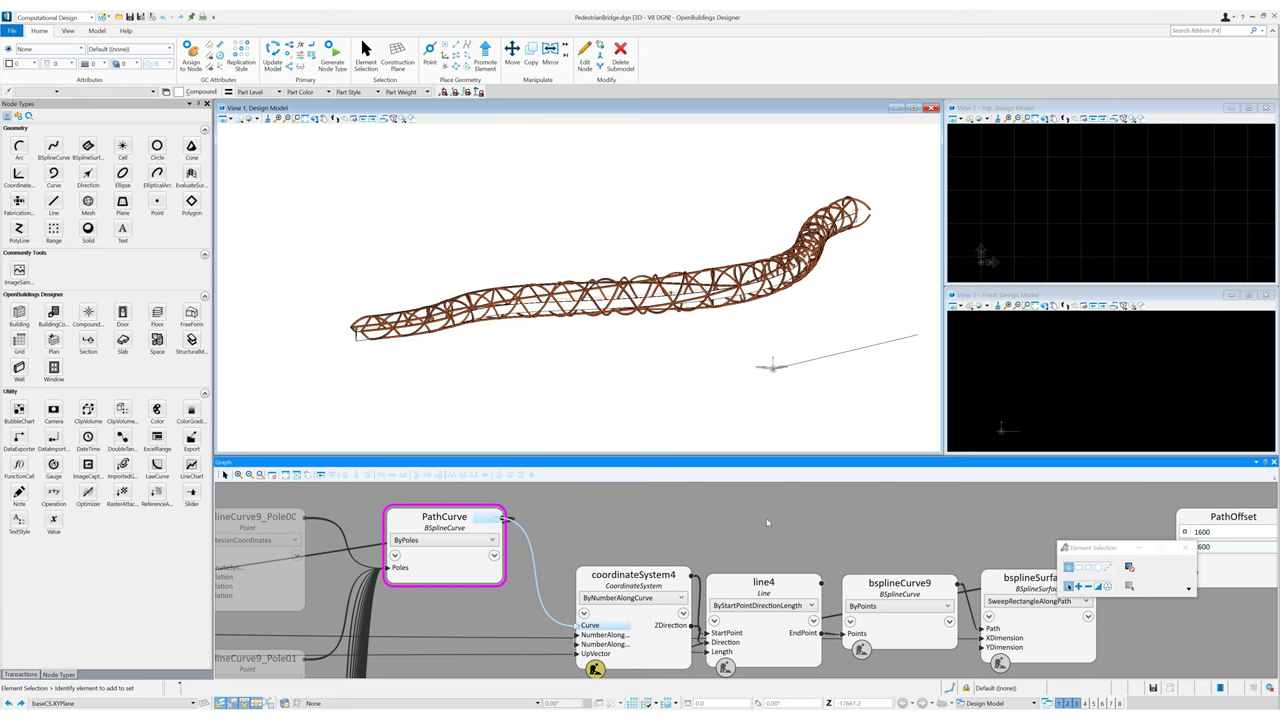
Step: Remove WalkwayWidth from the XDimension input of bsplineSurface1 and assign it to YDimension instead
click(1005, 639)
drag(1107, 640, 1016, 645)
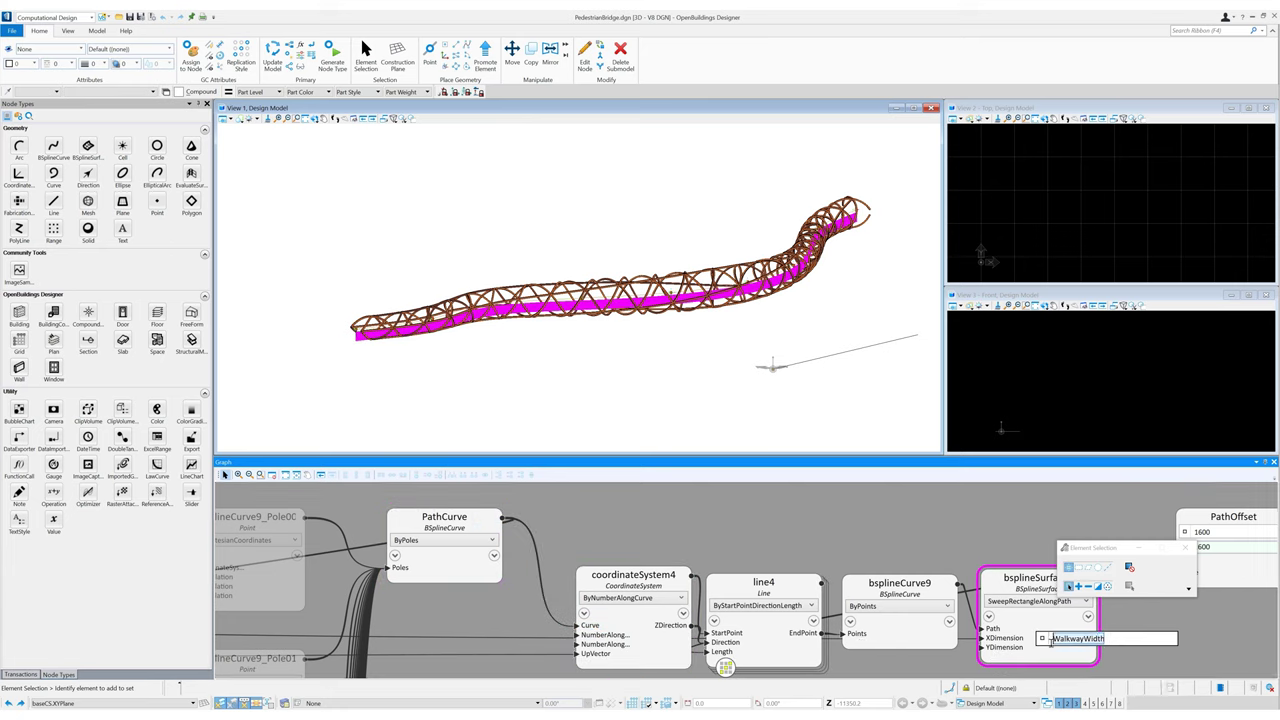
key(Delete)
key(Return)
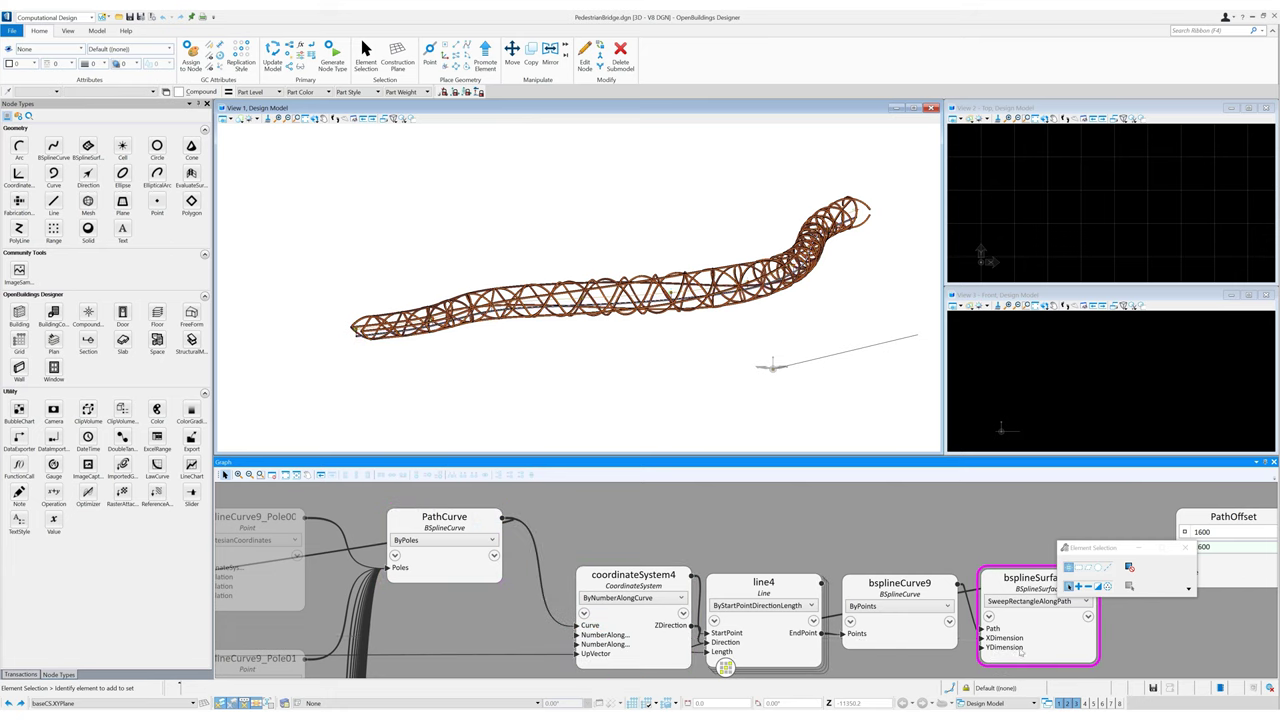
mouse_move(1019, 652)
text(wal)
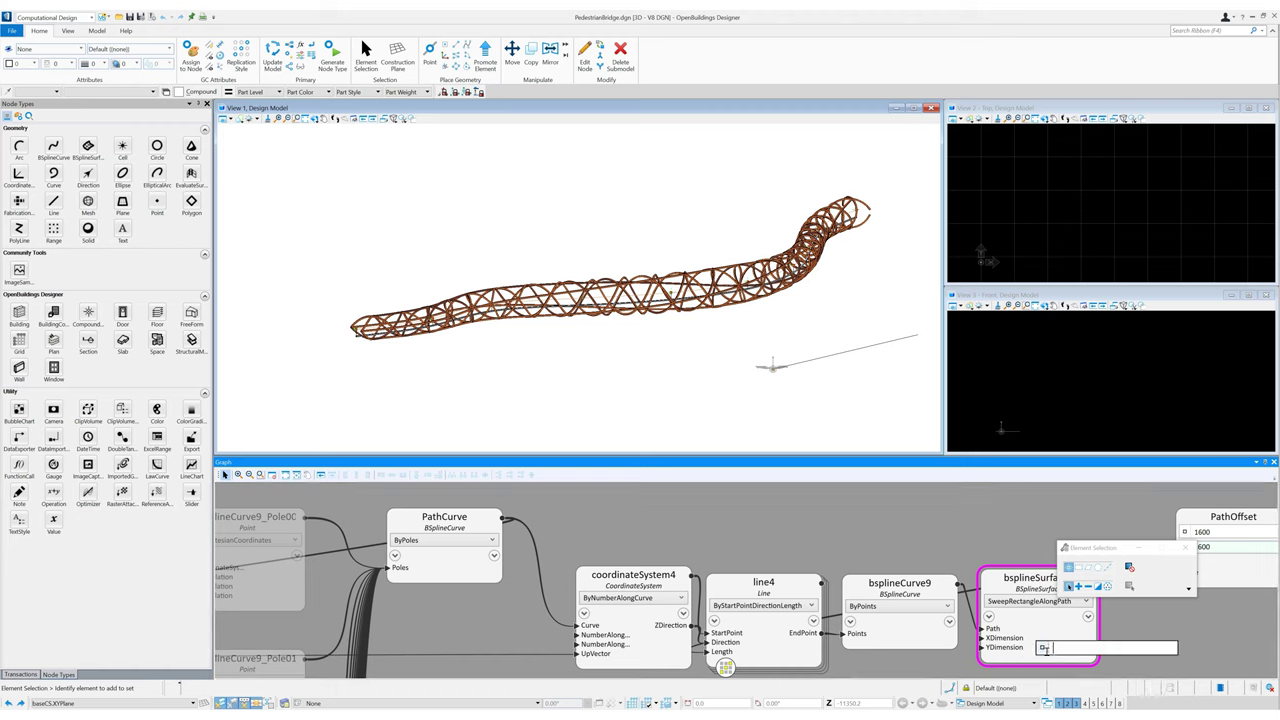
key(Return)
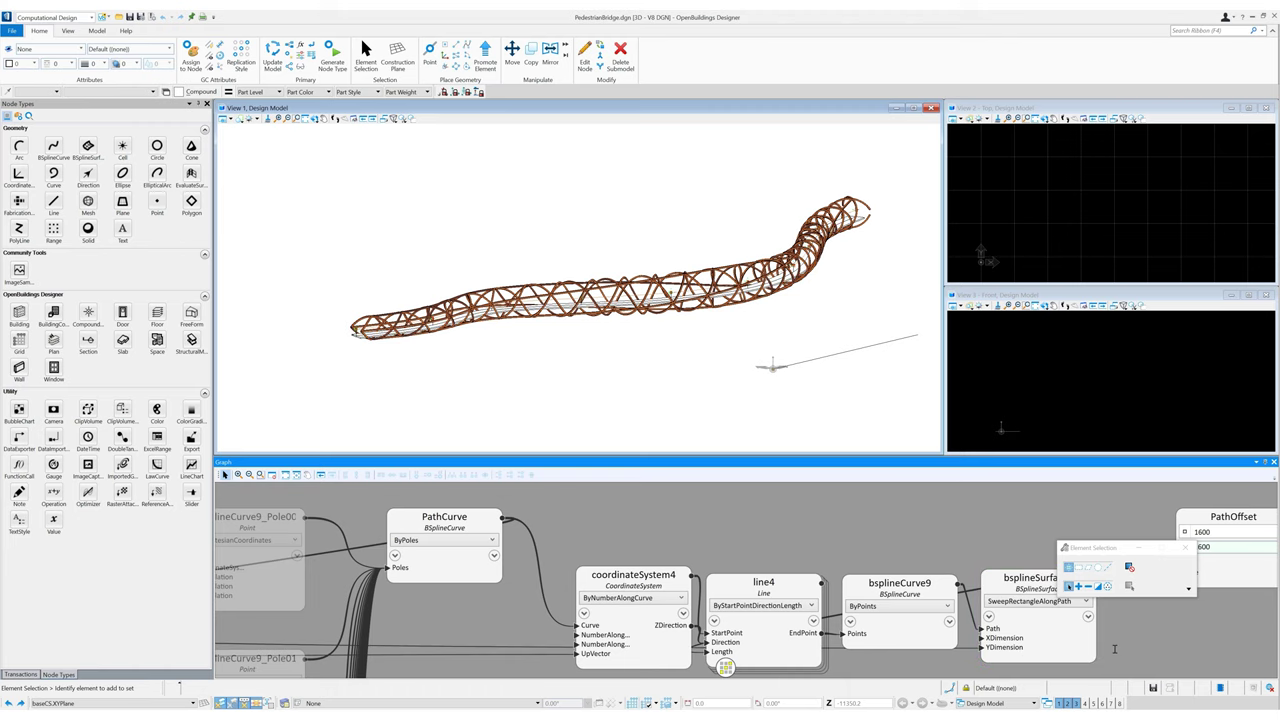
Step: Expose the colour input of bsplineSurface1 and set it to a dark grey from Colors
click(989, 617)
scroll(1035, 572, down, 3)
drag(1108, 548, 1134, 424)
click(1117, 581)
text(Colors.)
double_click(1105, 645)
key(Return)
Step: Hide the construction geometry of PathCurve, coordinateSystem4, line4 and bsplineCurve9 in the model
drag(920, 488, 460, 658)
right_click(631, 608)
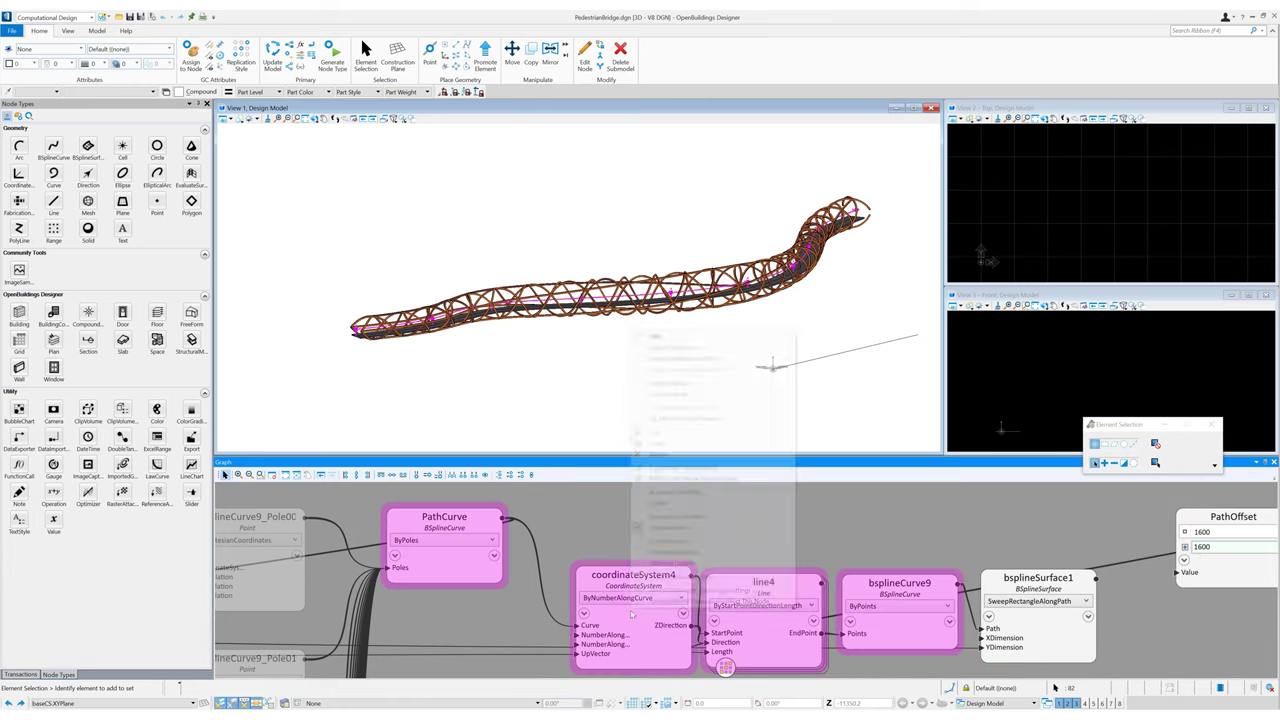
click(669, 507)
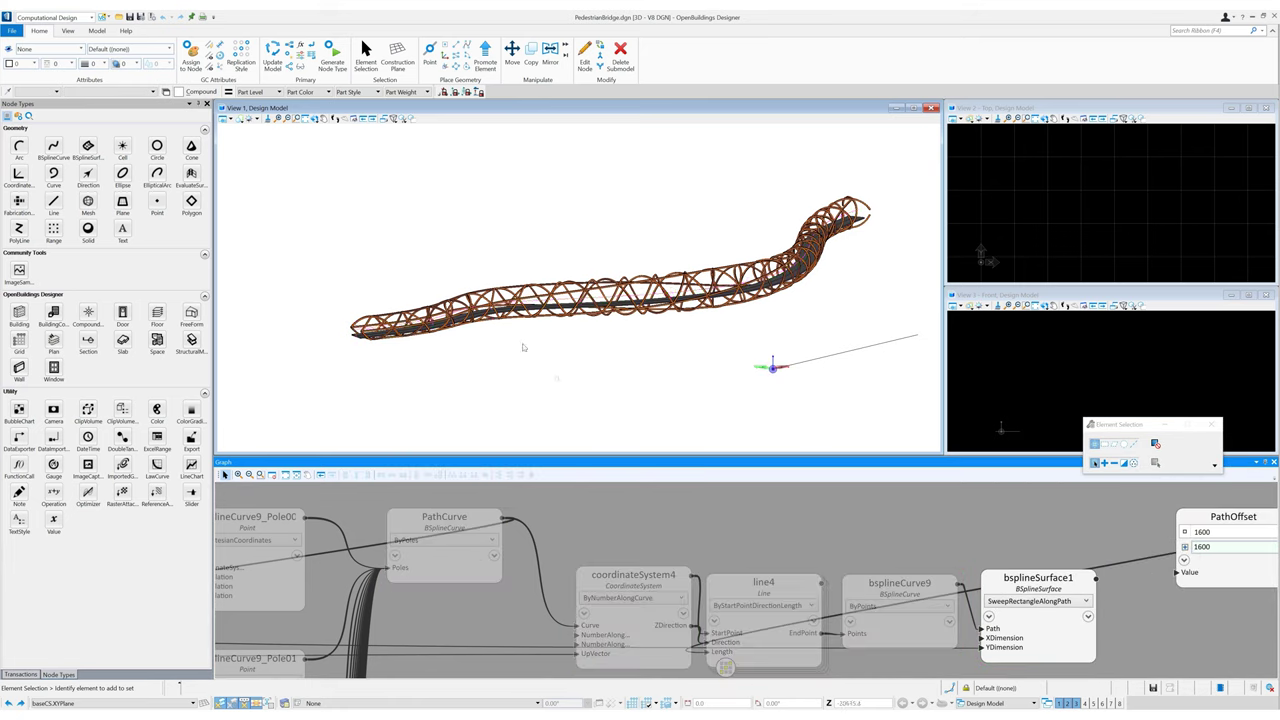
Step: Switch the workflow from Computational Design to Building Design
click(91, 17)
click(50, 31)
click(151, 67)
click(290, 183)
Step: Examine the walkway surface inside the helical members from several angles and up close along the bridge
click(315, 118)
click(557, 341)
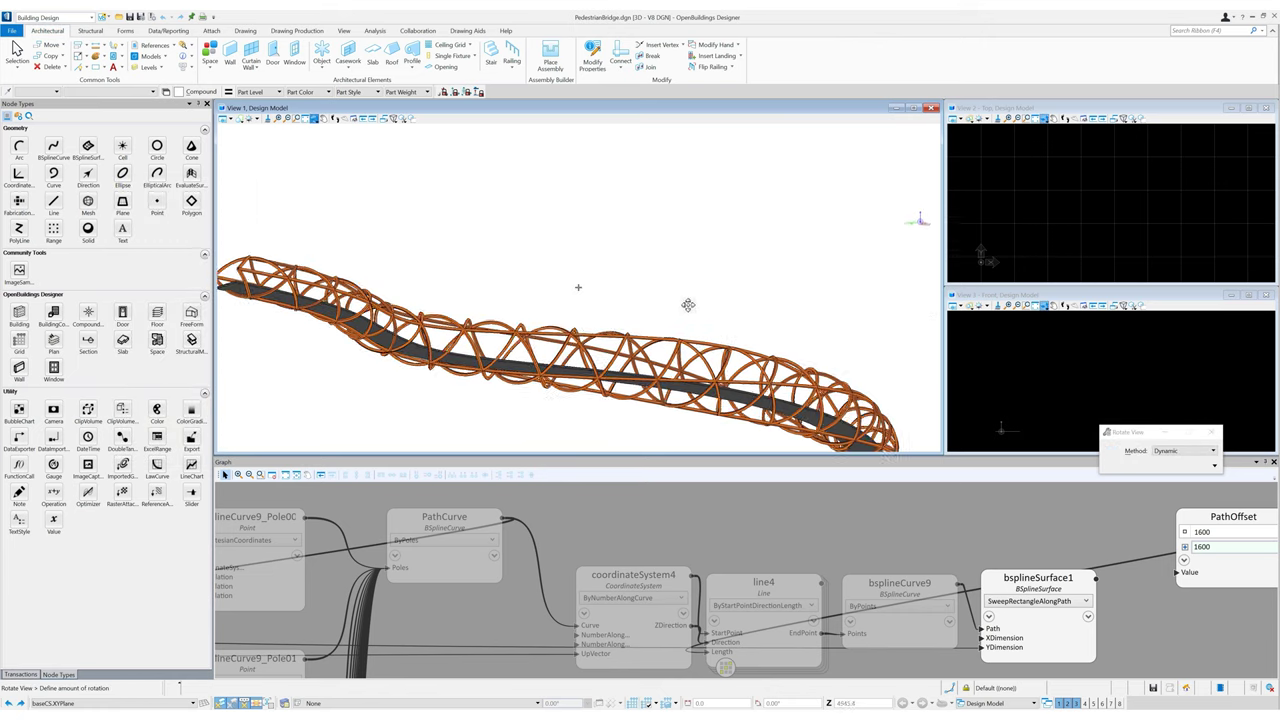
click(590, 352)
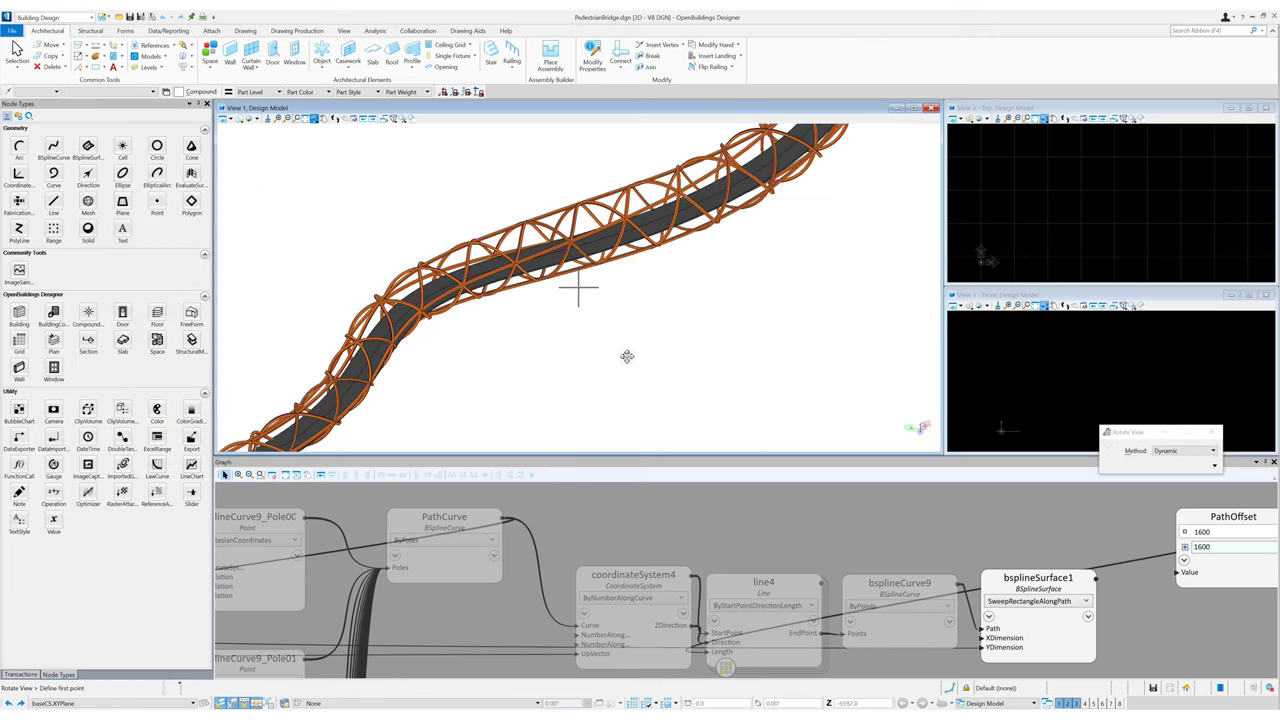
click(612, 359)
click(582, 302)
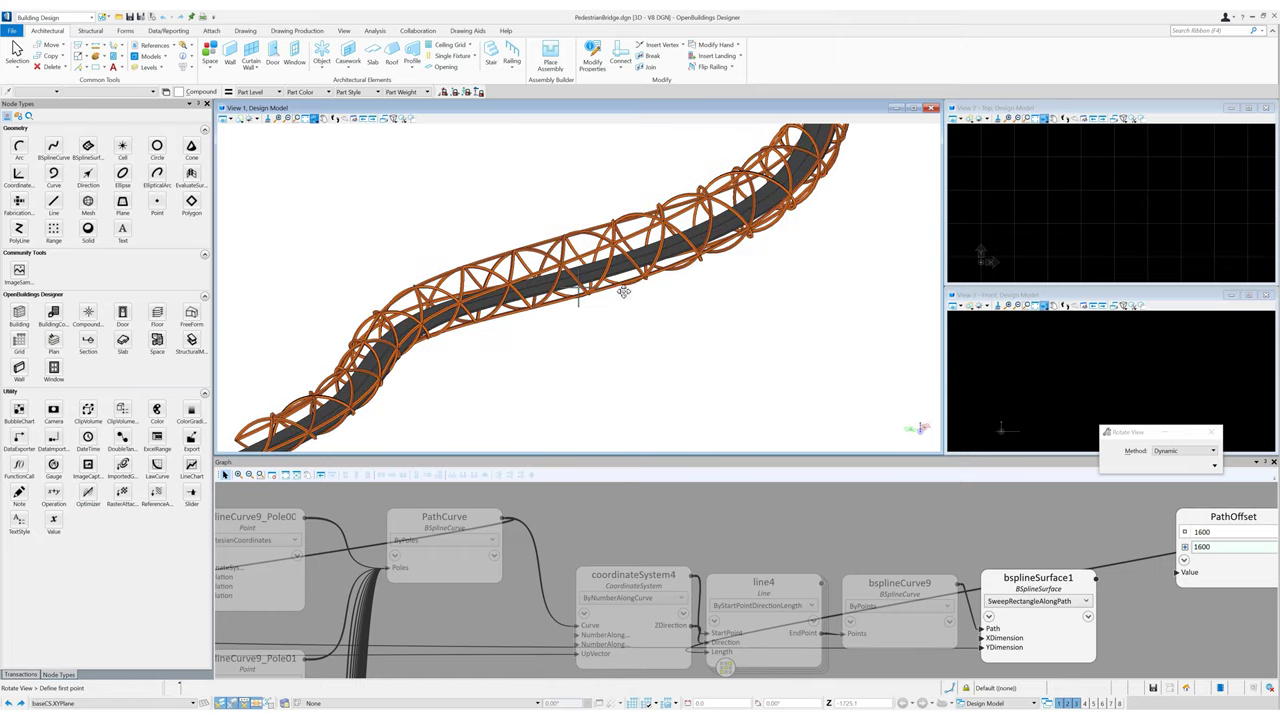
right_click(630, 284)
scroll(697, 262, down, 5)
scroll(737, 203, up, 4)
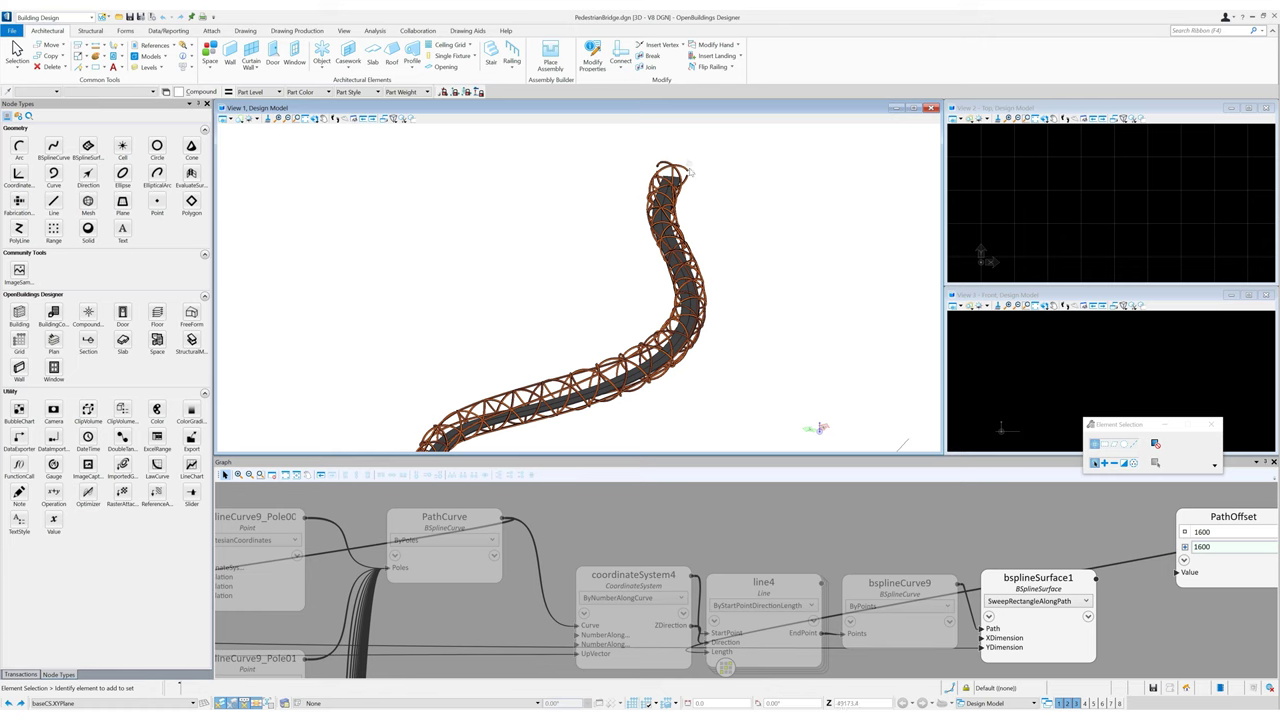
scroll(754, 296, up, 5)
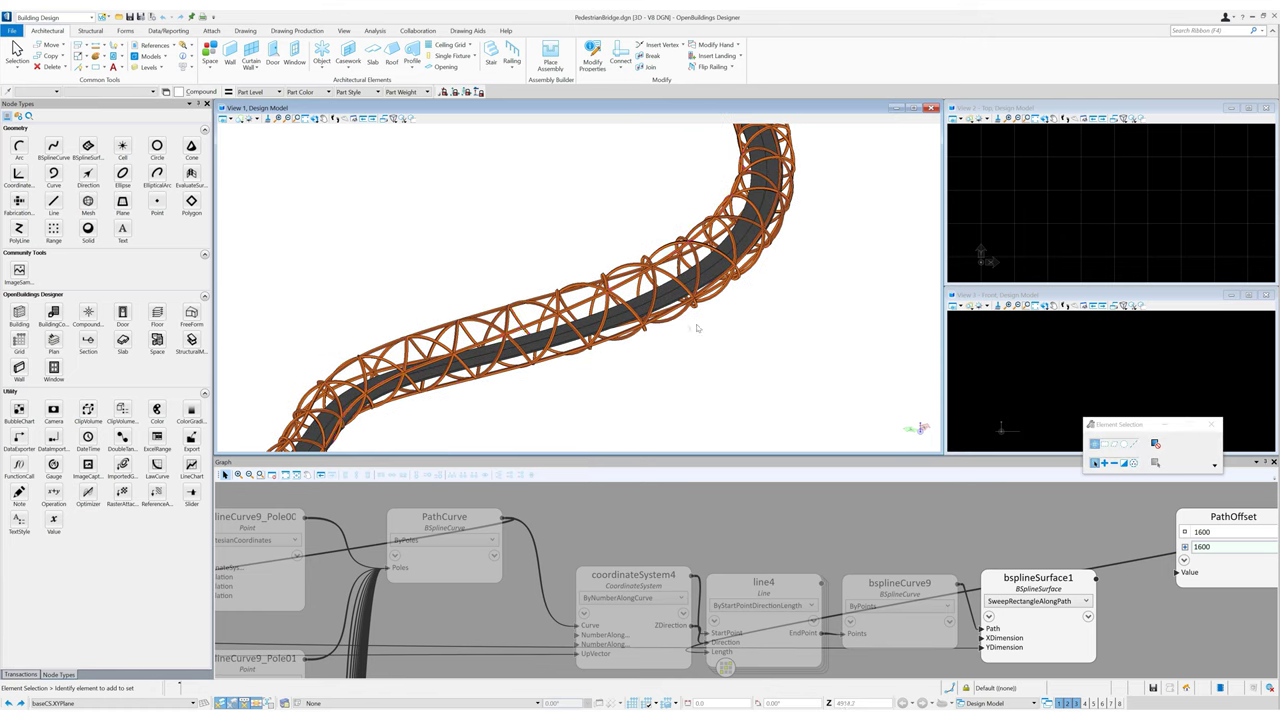
scroll(690, 332, down, 2)
shift+middle_drag(347, 135, 545, 257)
right_click(545, 257)
scroll(768, 364, up, 5)
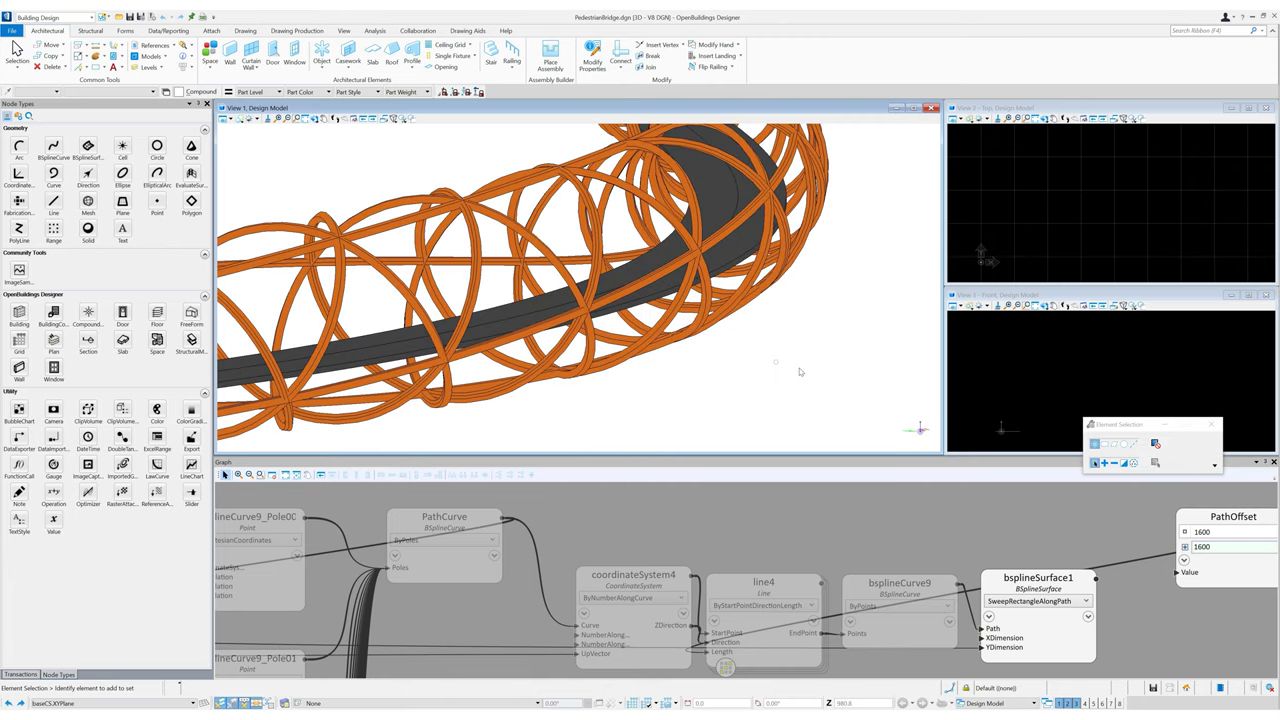